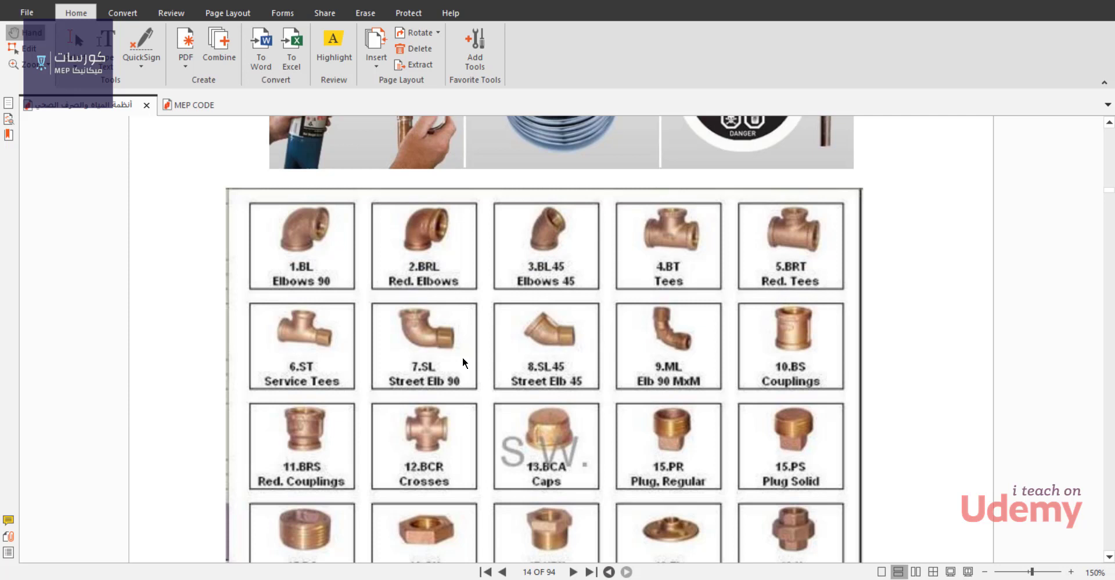
# Review the pipe fittings and soldering supplies on page 13 and the bathroom piping illustration on page 28.
pyautogui.press('Left')
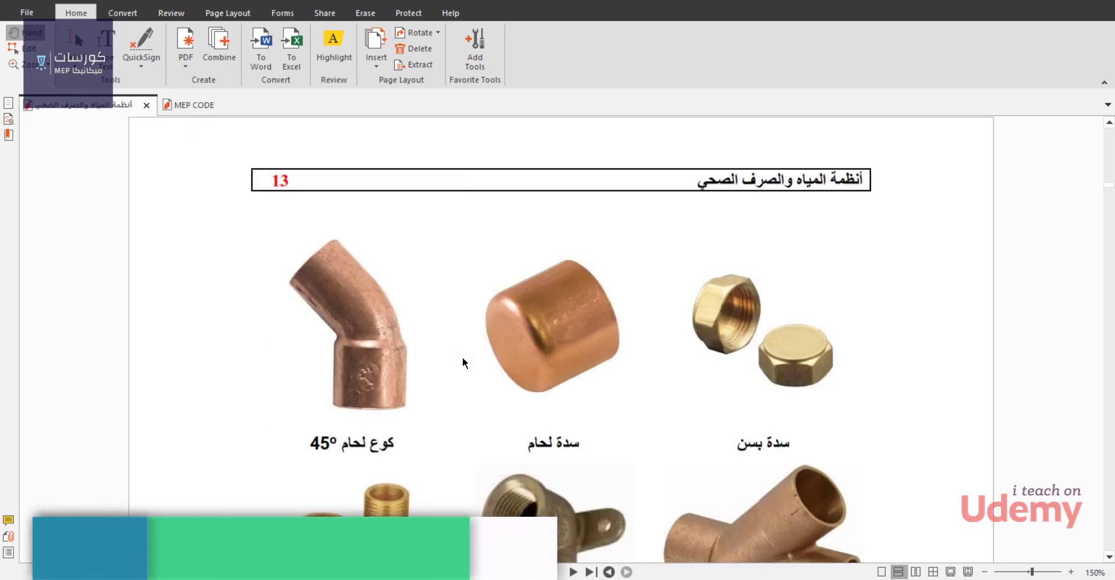
pyautogui.scroll(-5, 463, 359)
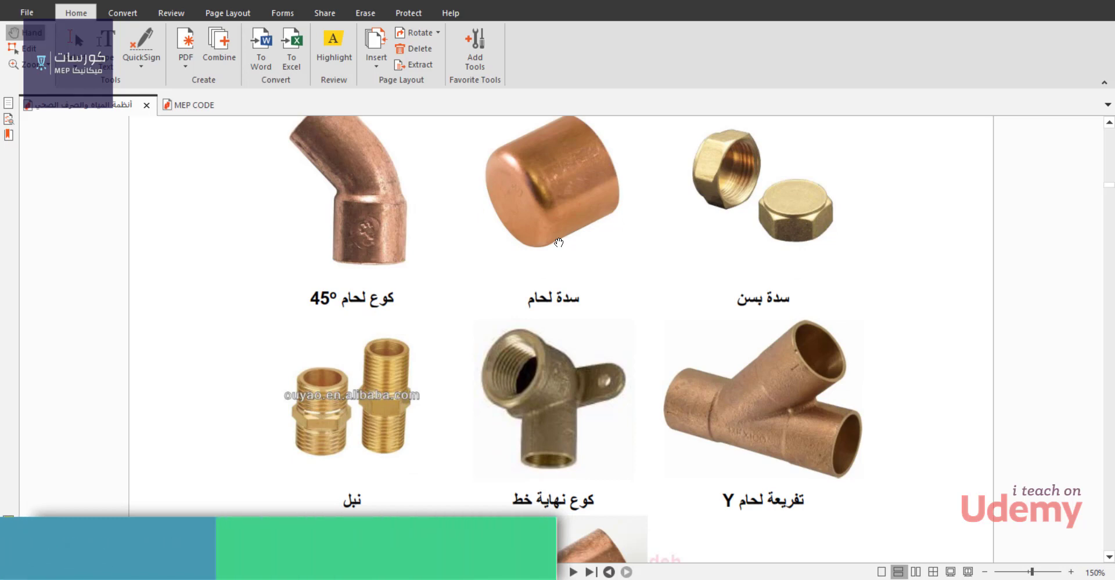
pyautogui.scroll(-10, 587, 264)
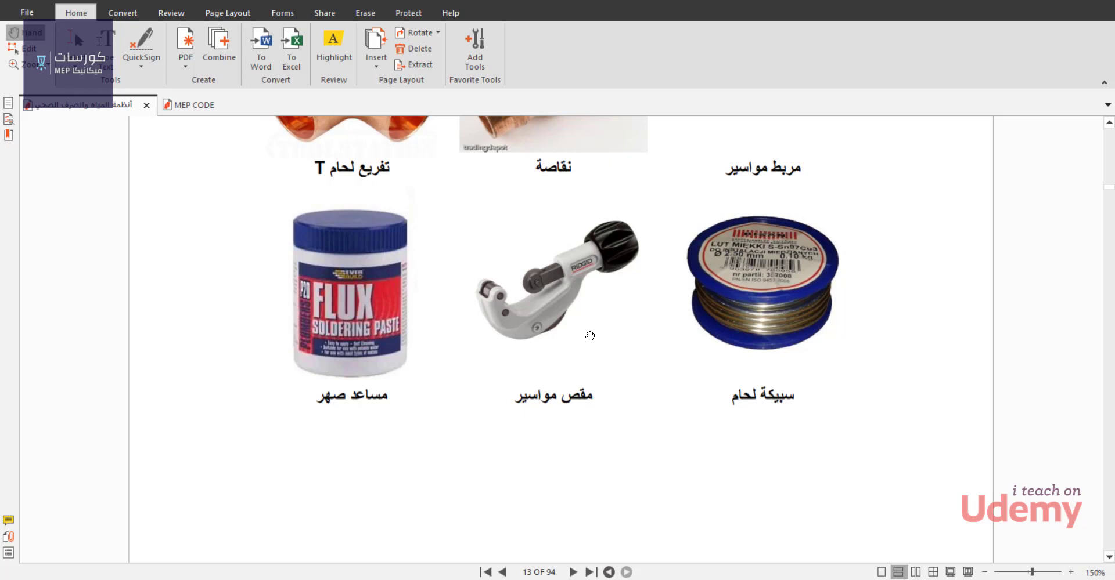
pyautogui.scroll(-8, 644, 333)
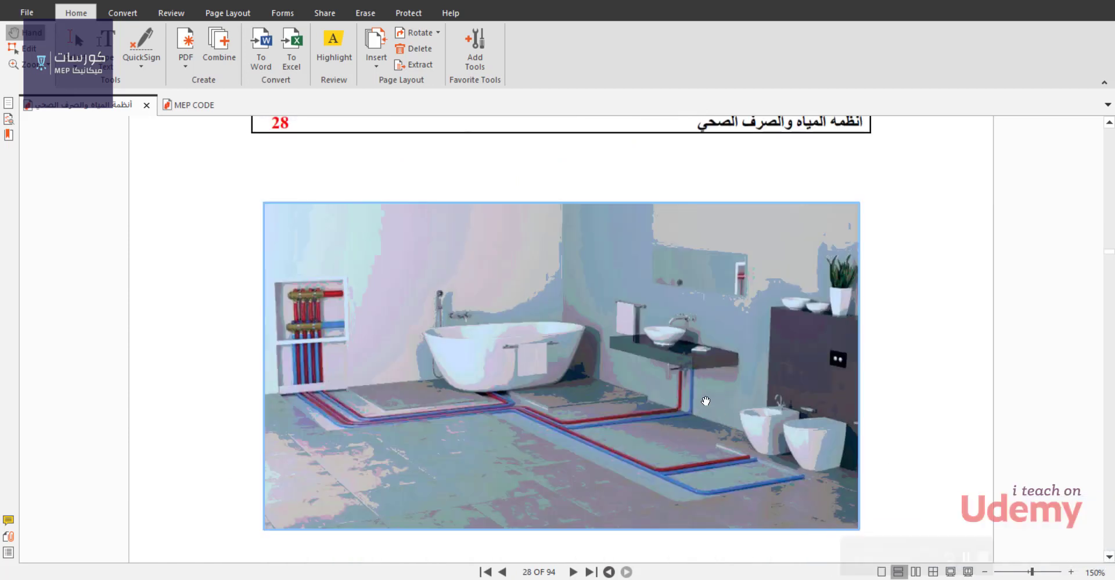
pyautogui.scroll(-1, 702, 399)
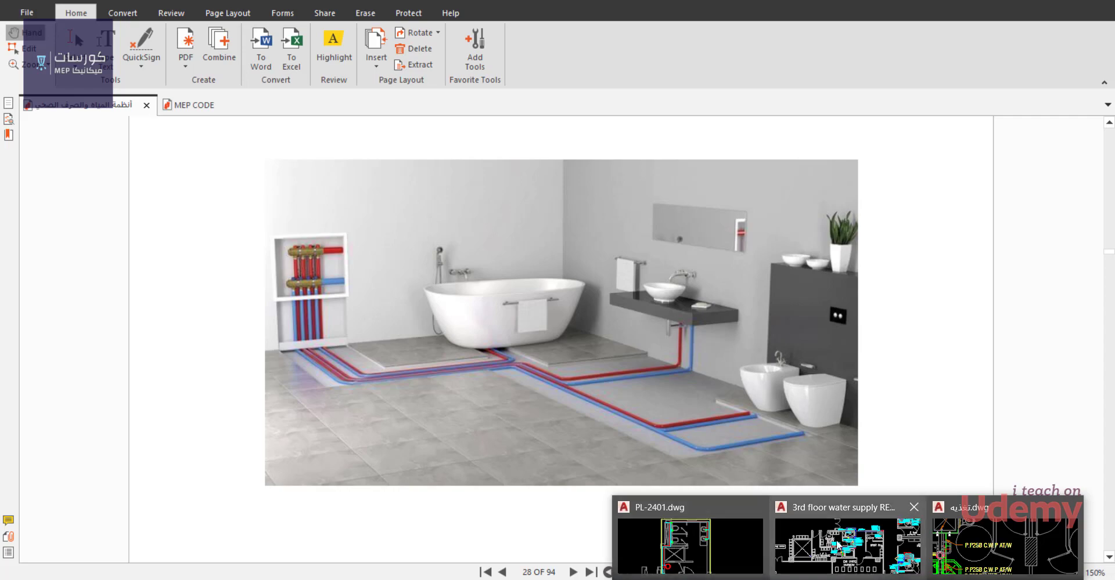
# Switch to the "3rd floor water supply REV02" drawing in AutoCAD and show the empty area beside the floor plan.
pyautogui.click(836, 544)
pyautogui.scroll(-6, 695, 375)
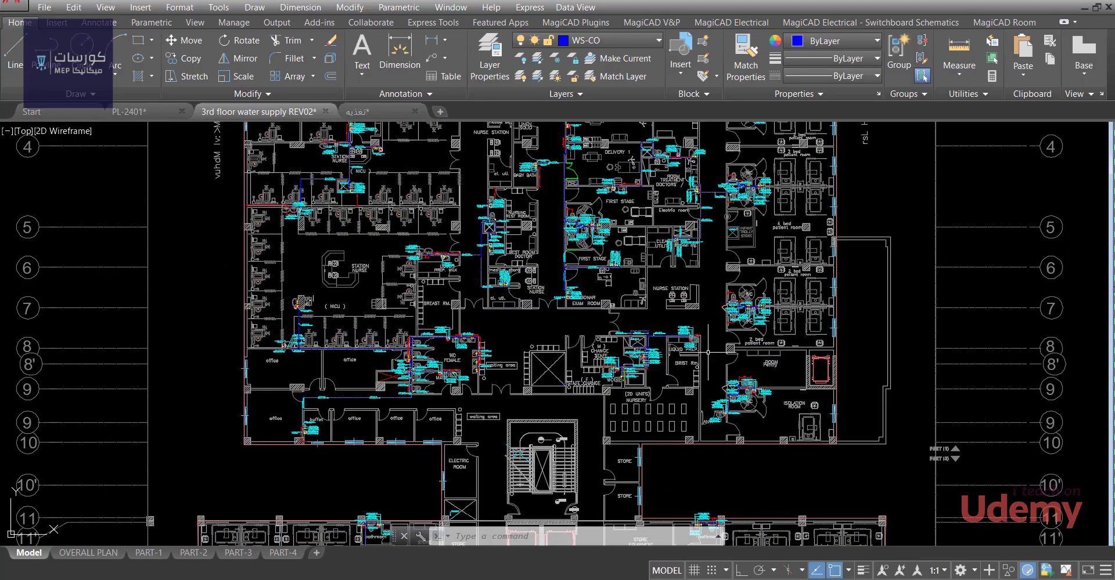
pyautogui.scroll(1, 797, 290)
pyautogui.moveTo(797, 290); pyautogui.dragTo(734, 239, button='middle')
pyautogui.scroll(-8, 708, 349)
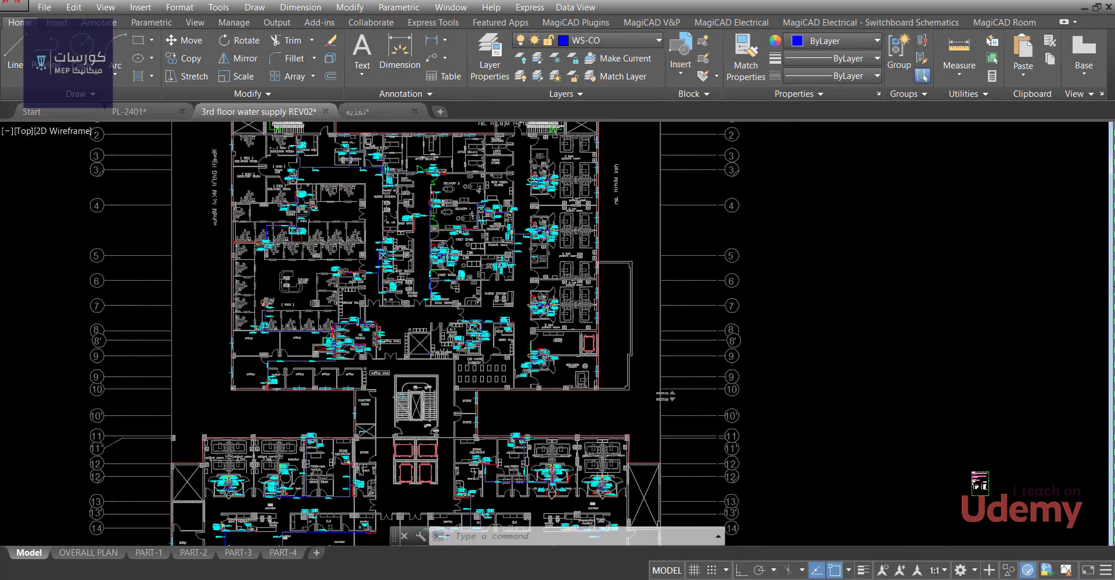
pyautogui.moveTo(716, 331); pyautogui.dragTo(783, 327, button='middle')
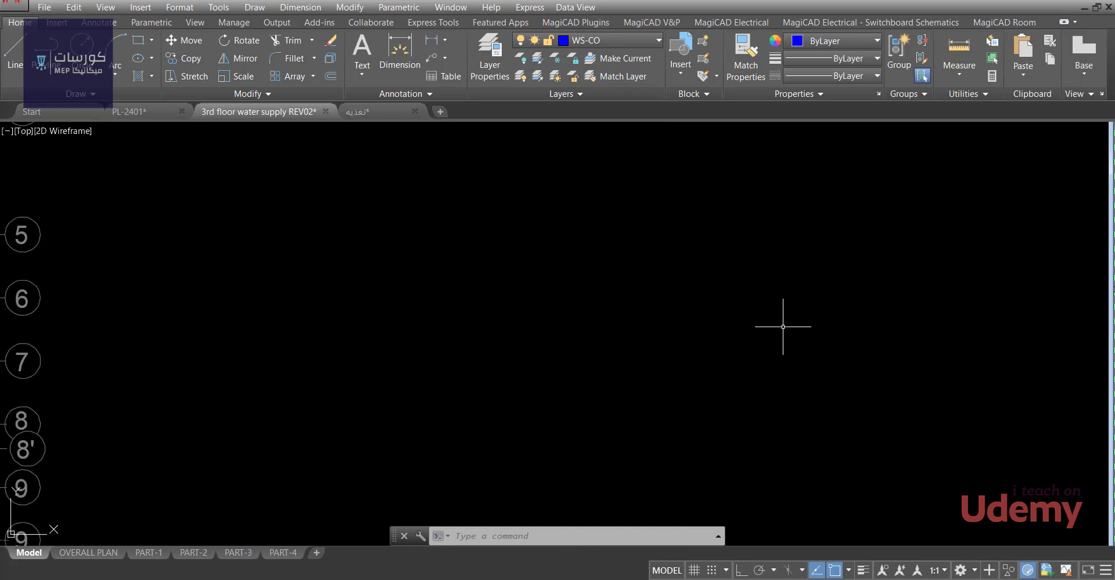
# Draw a horizontal line in the empty area beside the floor plan with Ortho on.
pyautogui.write('l')
pyautogui.press('Return')
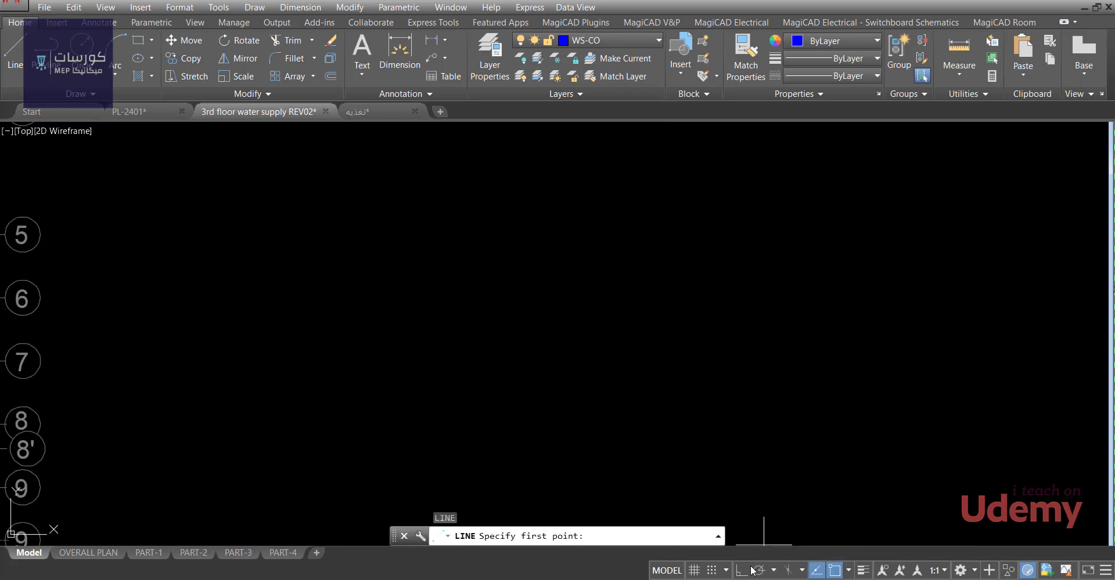
pyautogui.scroll(-2, 685, 476)
pyautogui.click(589, 358)
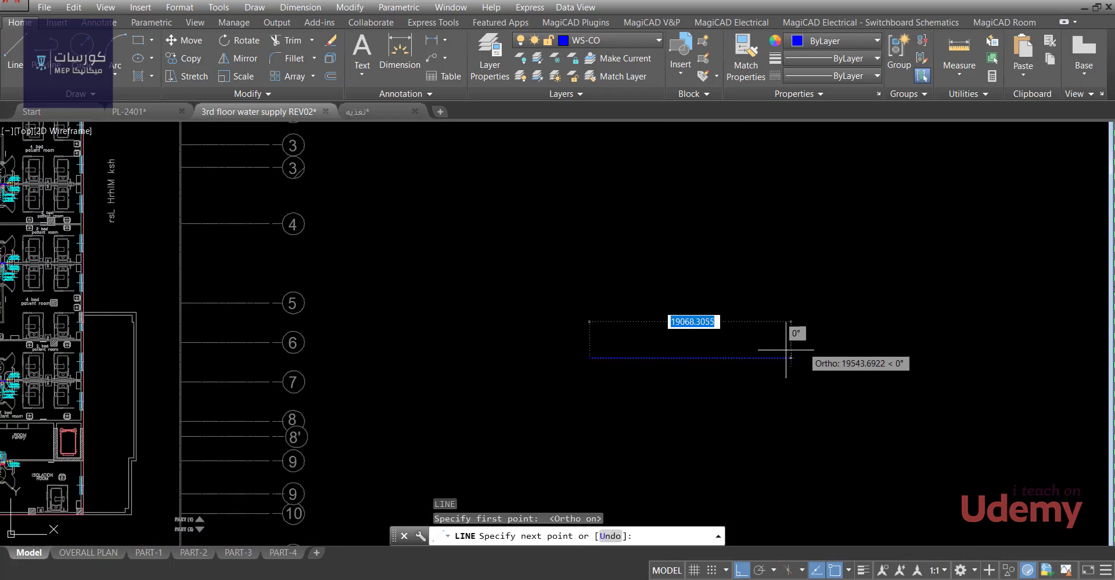
pyautogui.press('Escape')
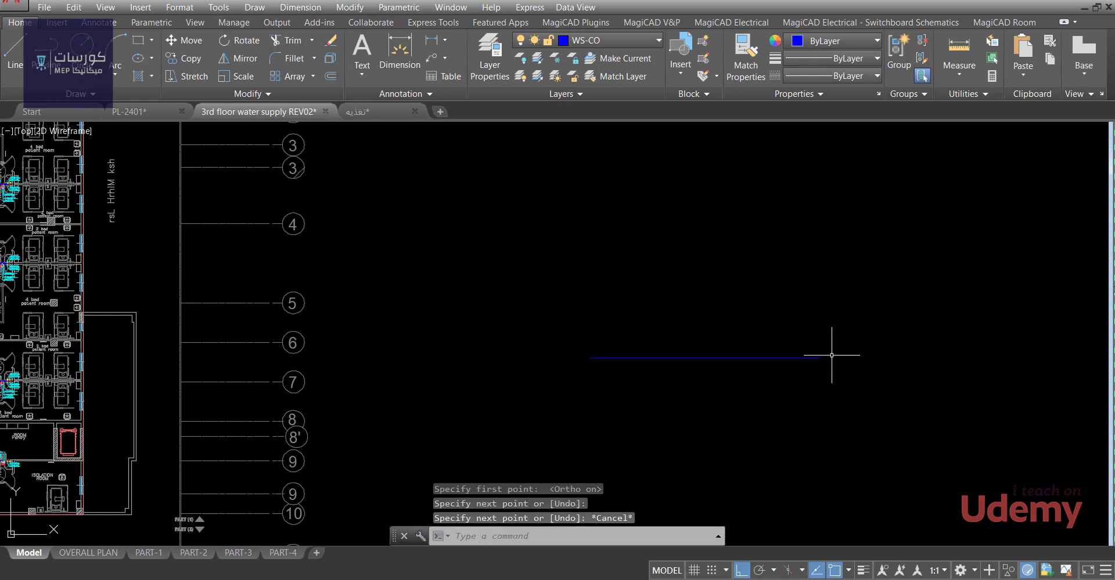
# Copy the horizontal line straight up three times at roughly even spacing, the topmost copy about 12180 units above the original.
pyautogui.scroll(4, 815, 379)
pyautogui.moveTo(801, 363); pyautogui.dragTo(791, 328)
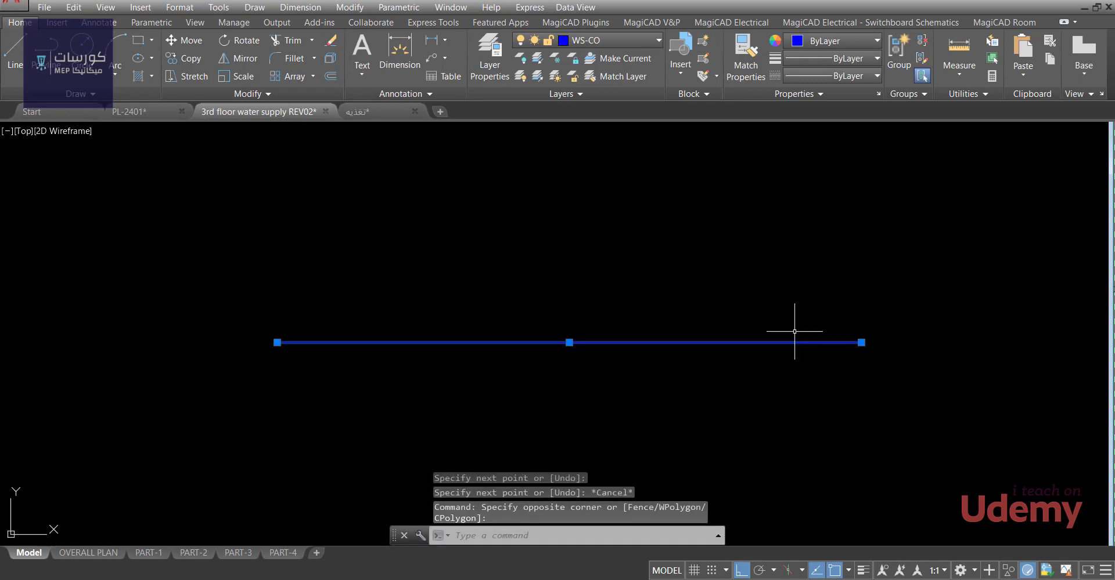
pyautogui.write('co')
pyautogui.press('Return')
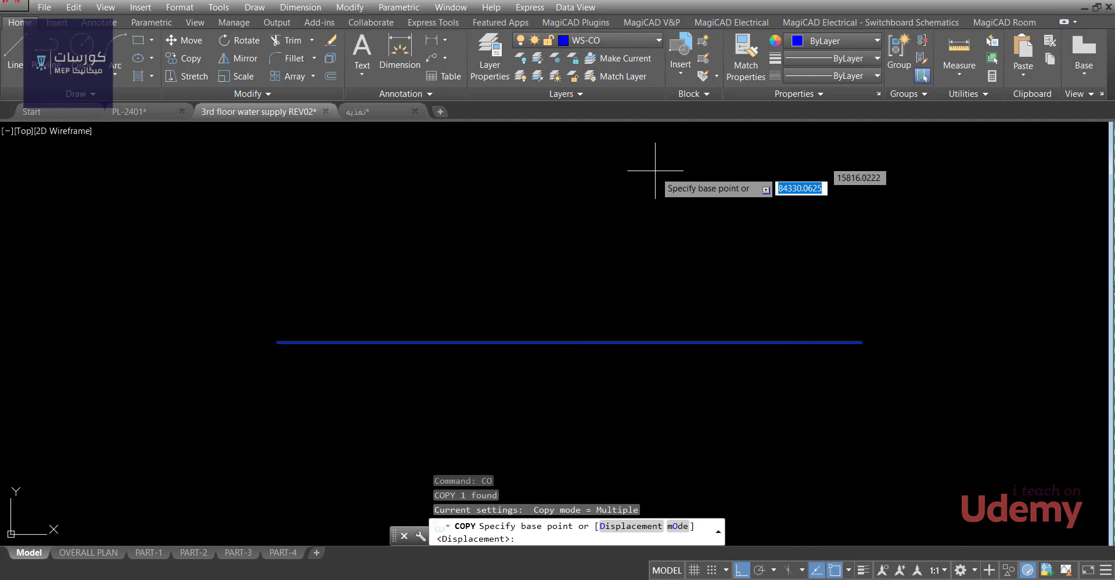
pyautogui.click(587, 347)
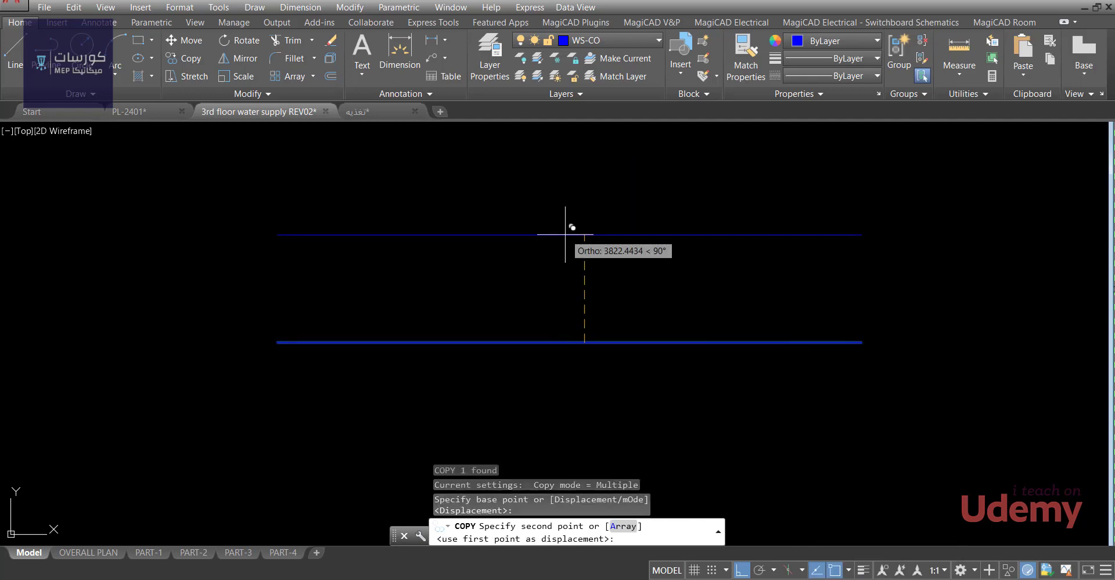
pyautogui.click(598, 234)
pyautogui.scroll(-2, 598, 234)
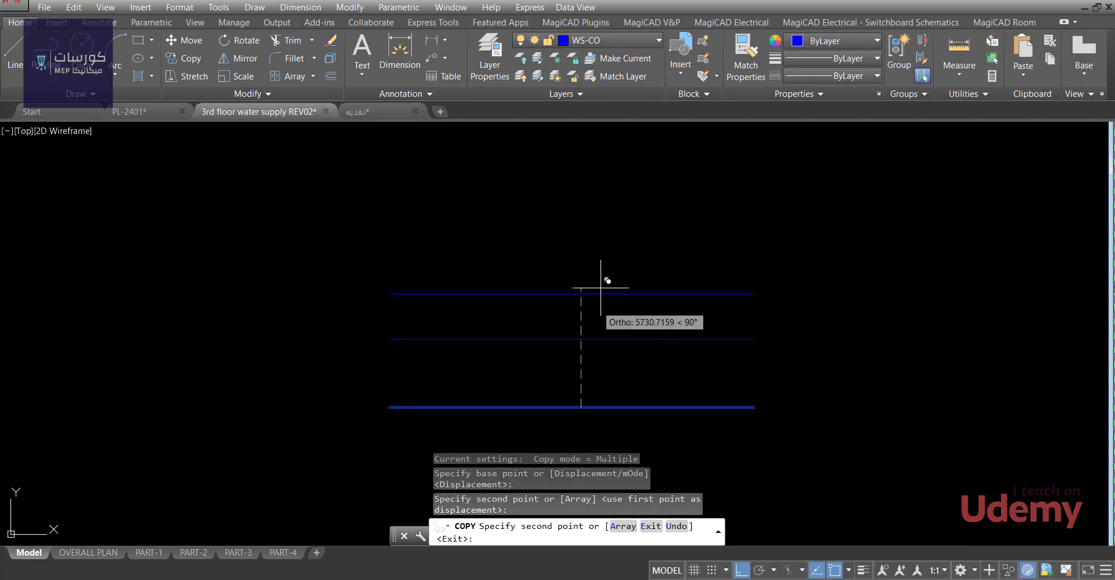
pyautogui.click(585, 267)
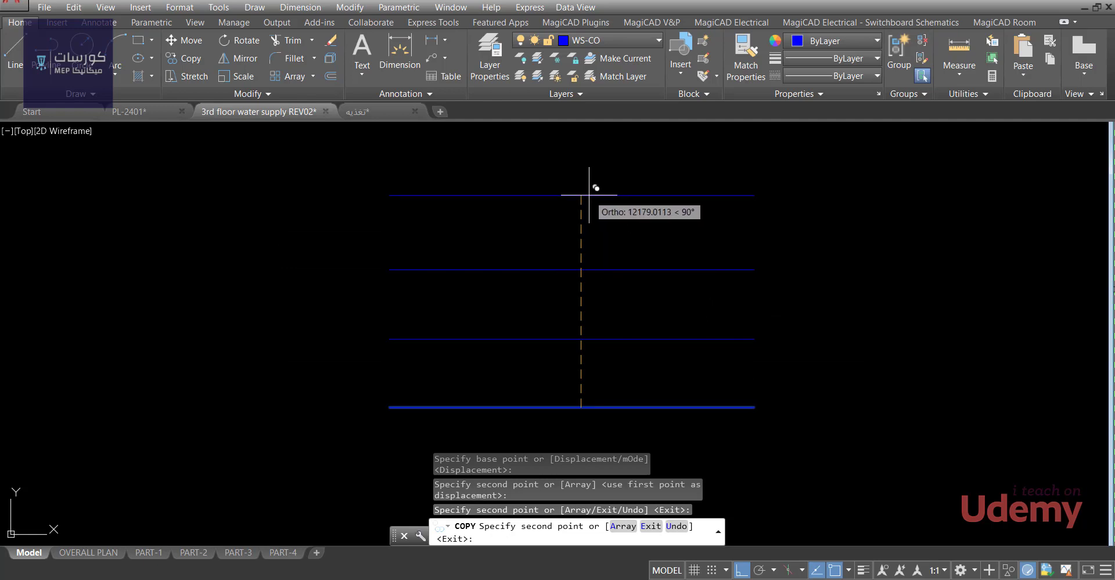
pyautogui.click(591, 196)
pyautogui.moveTo(609, 190); pyautogui.dragTo(615, 190, button='middle')
pyautogui.press('Escape')
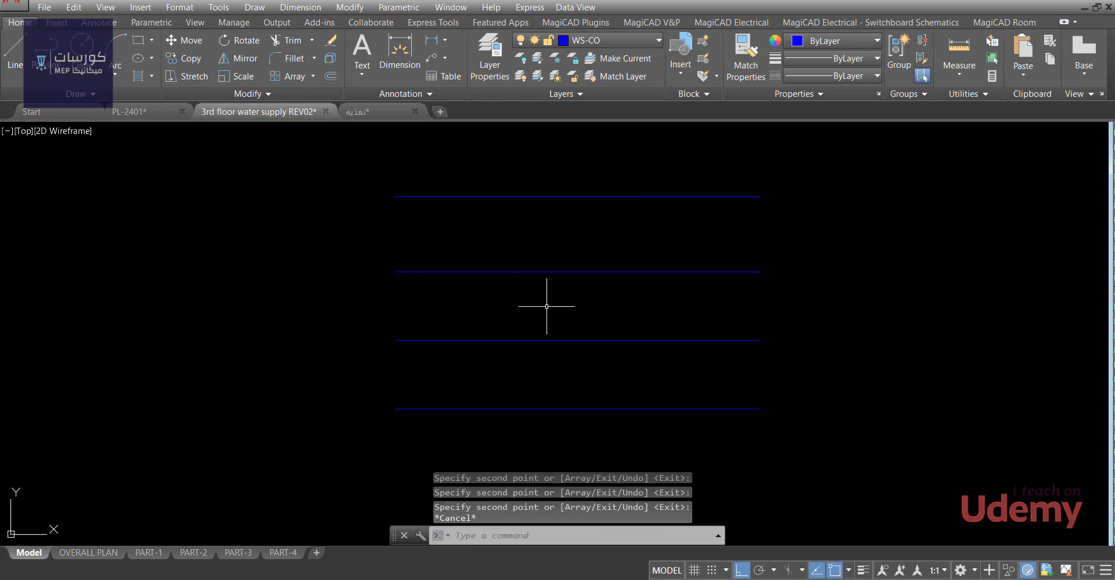
pyautogui.moveTo(546, 307); pyautogui.dragTo(577, 282, button='middle')
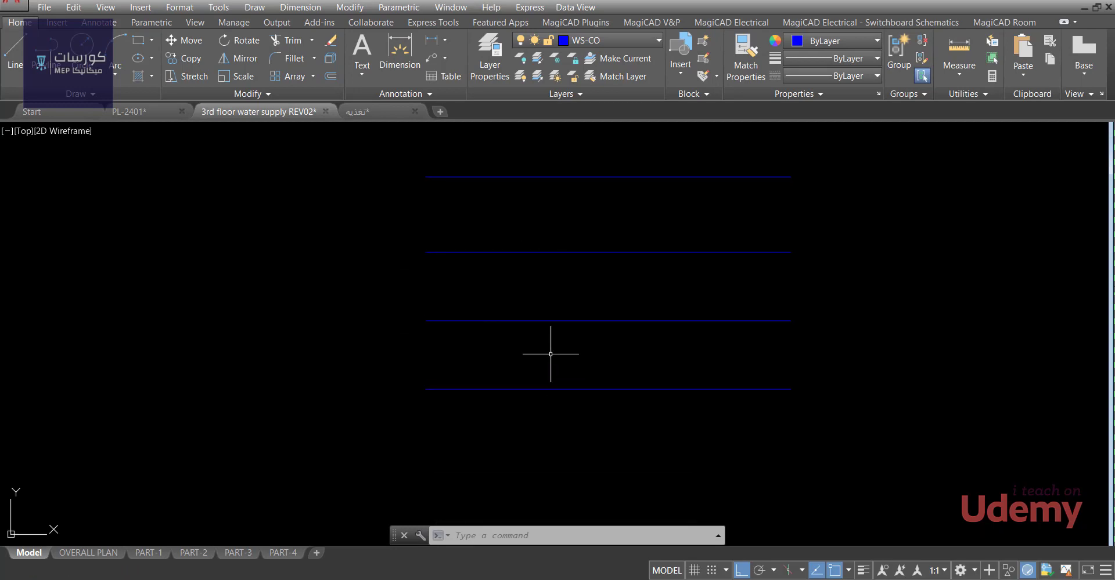
pyautogui.scroll(-5, 594, 361)
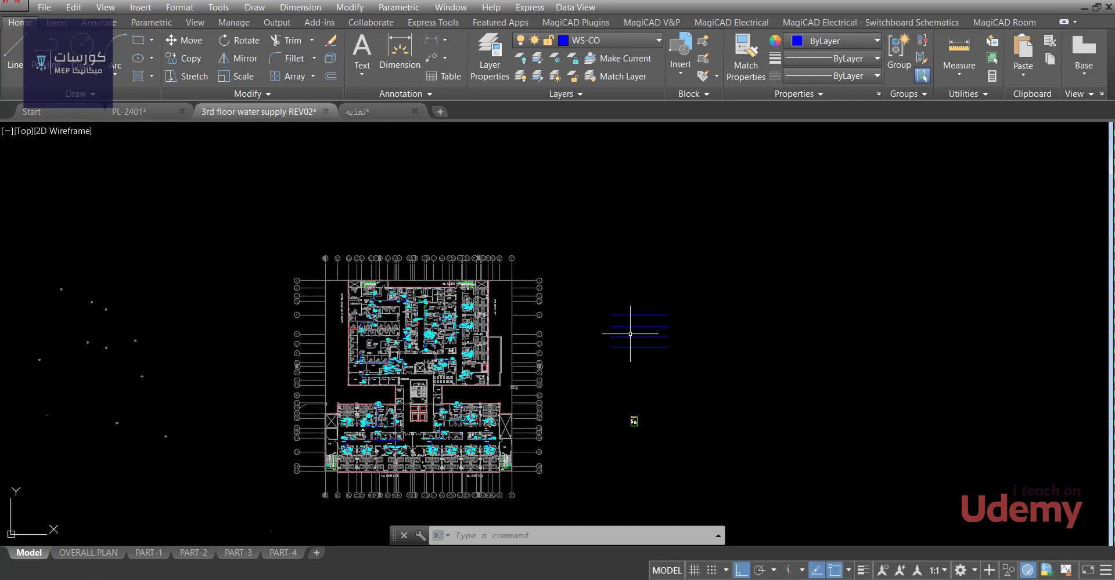
pyautogui.scroll(2, 677, 396)
pyautogui.scroll(4, 678, 396)
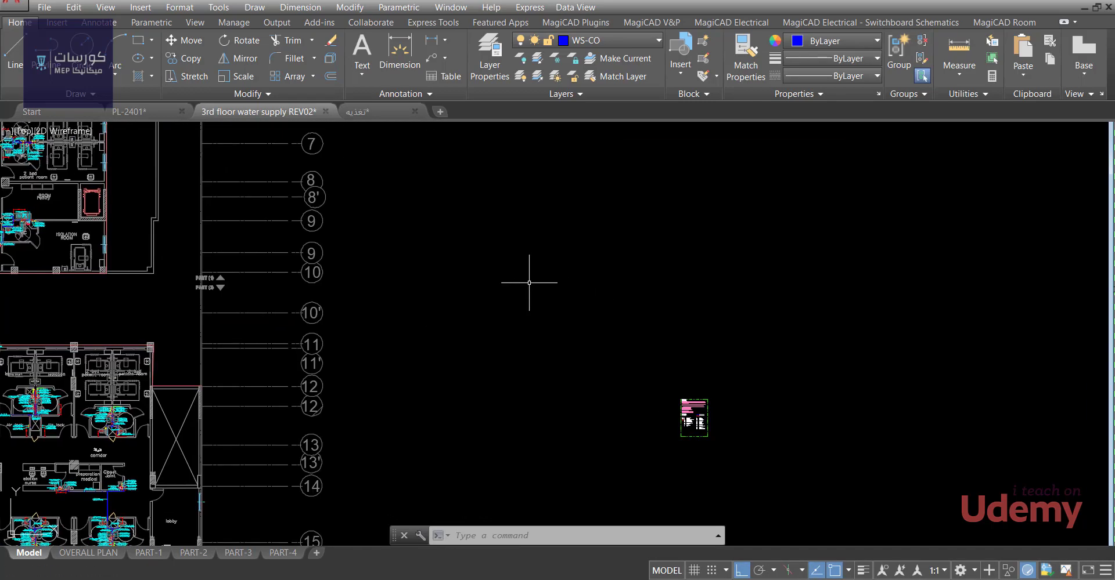
pyautogui.moveTo(795, 502); pyautogui.dragTo(750, 468, button='middle')
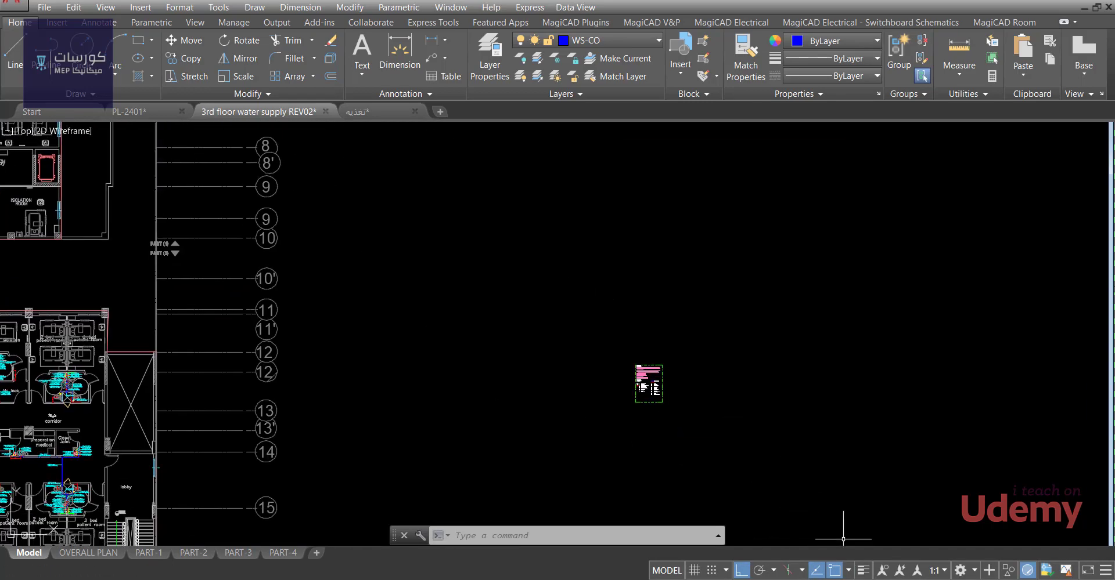
pyautogui.click(1056, 537)
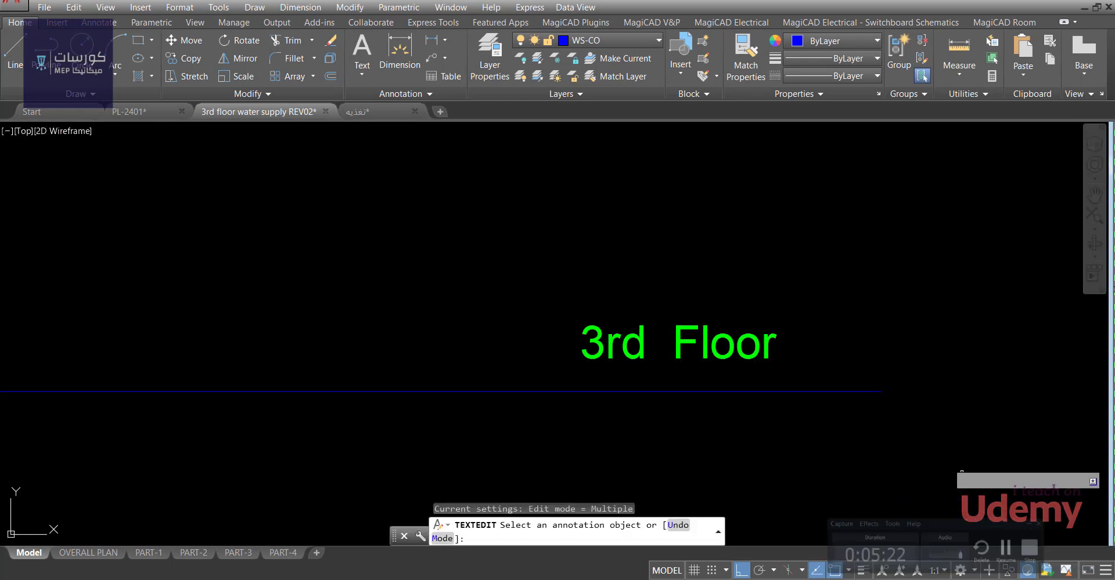
# Leave text editing and examine the floor labels on the four level lines, from Ground Floor to 3rd Floor.
pyautogui.scroll(-4, 822, 286)
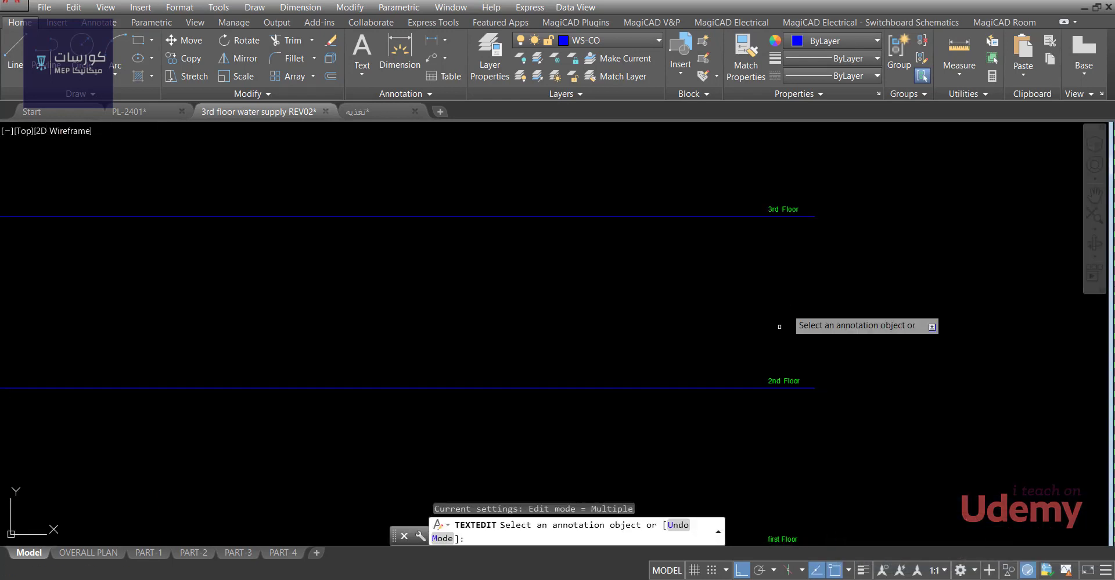
pyautogui.press('Escape')
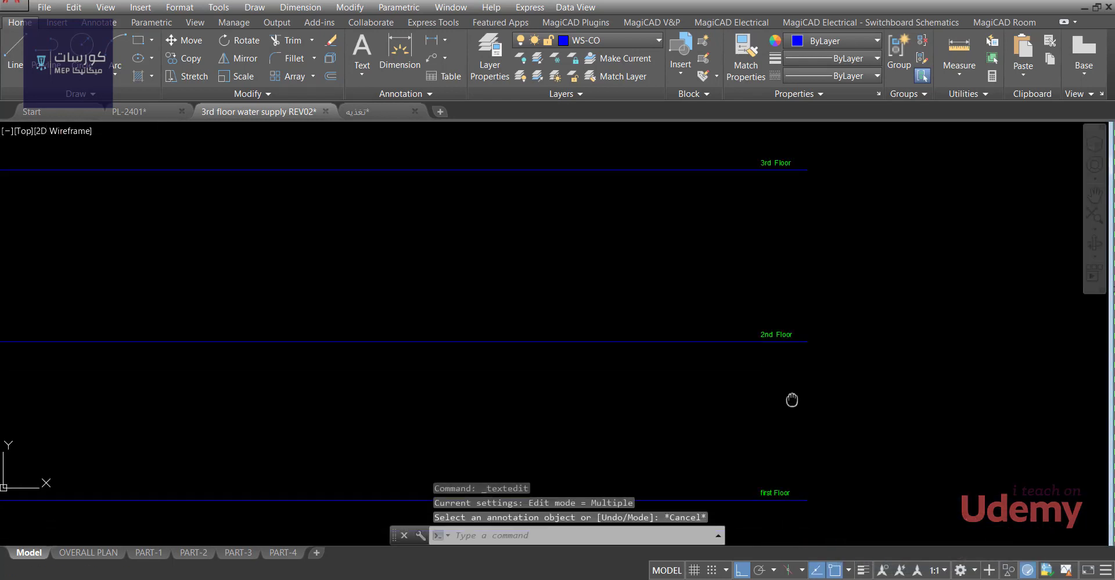
pyautogui.scroll(4, 779, 456)
pyautogui.scroll(-5, 777, 422)
pyautogui.scroll(3, 758, 398)
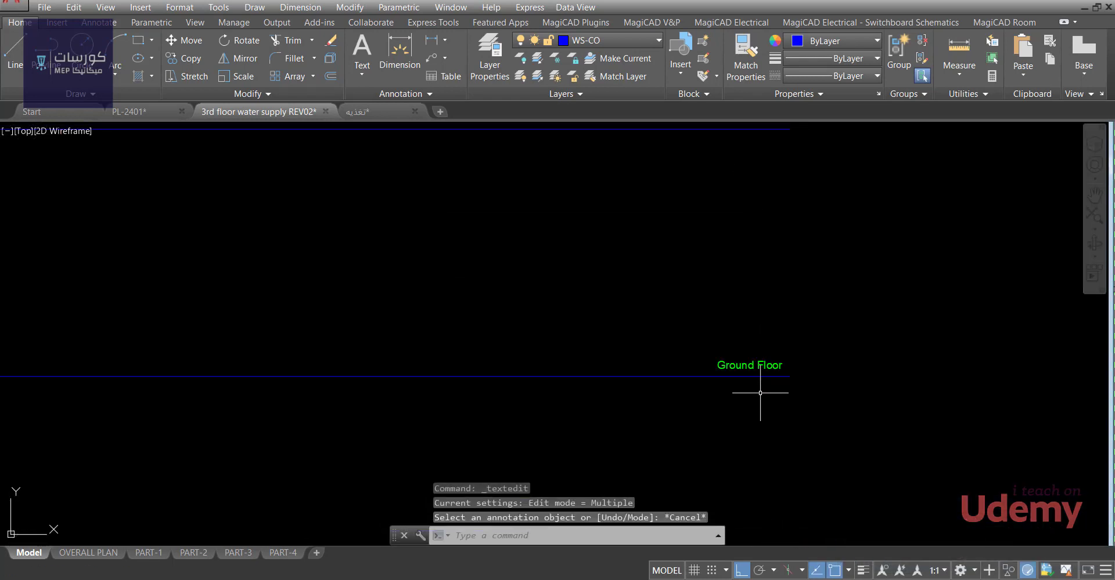
pyautogui.scroll(-2, 748, 459)
pyautogui.moveTo(748, 463)
pyautogui.mouseDown(button='middle')
pyautogui.moveTo(746, 481)
pyautogui.moveTo(771, 411)
pyautogui.moveTo(754, 411)
pyautogui.moveTo(746, 267)
pyautogui.mouseUp(button='middle')
pyautogui.scroll(2, 755, 244)
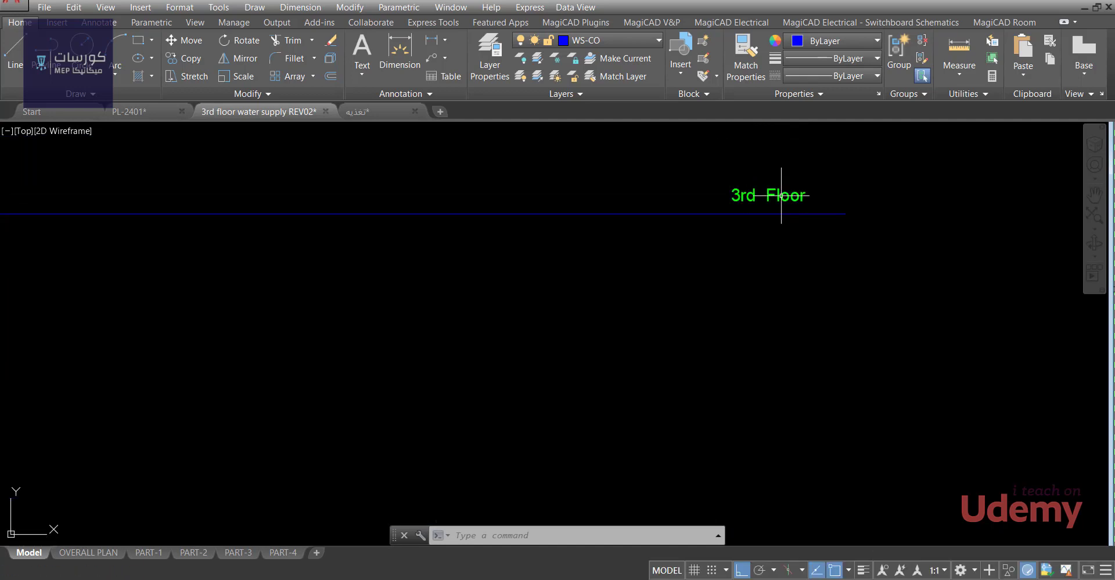
pyautogui.scroll(-5, 736, 226)
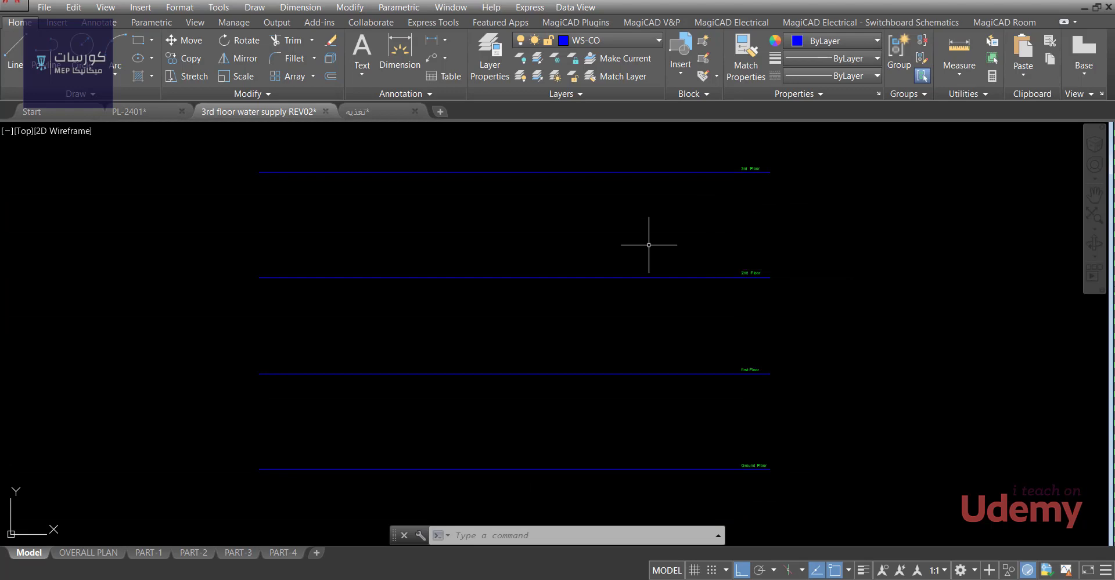
pyautogui.moveTo(662, 420); pyautogui.dragTo(653, 403, button='middle')
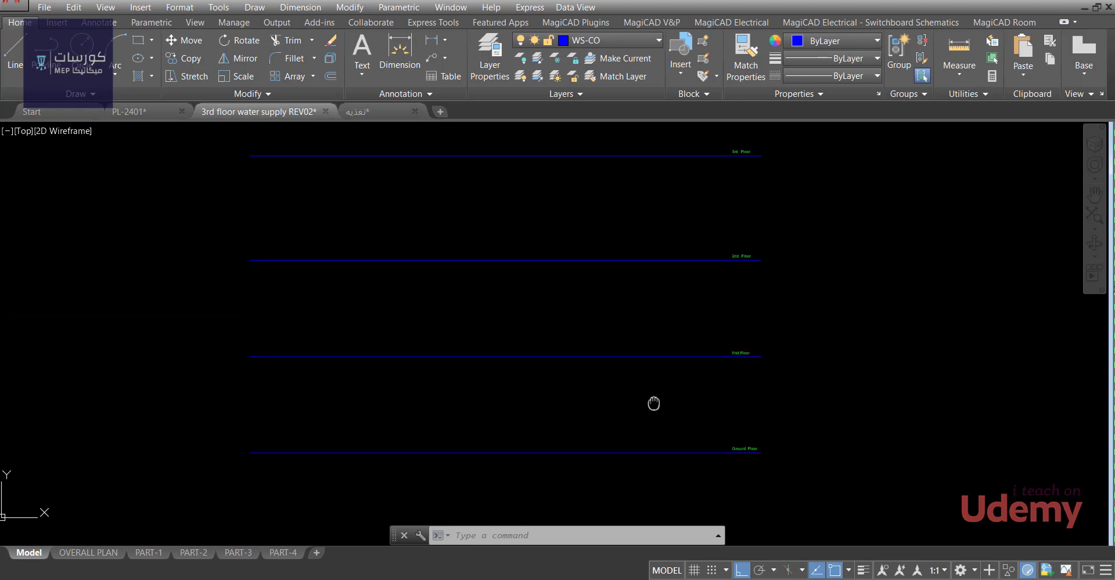
pyautogui.scroll(1, 737, 237)
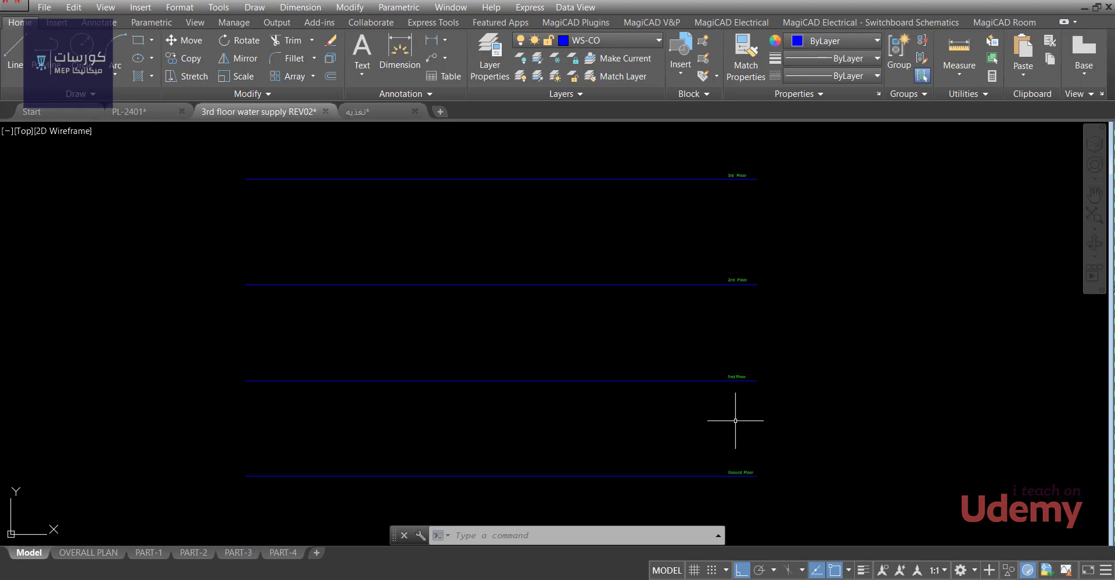
pyautogui.scroll(-1, 742, 319)
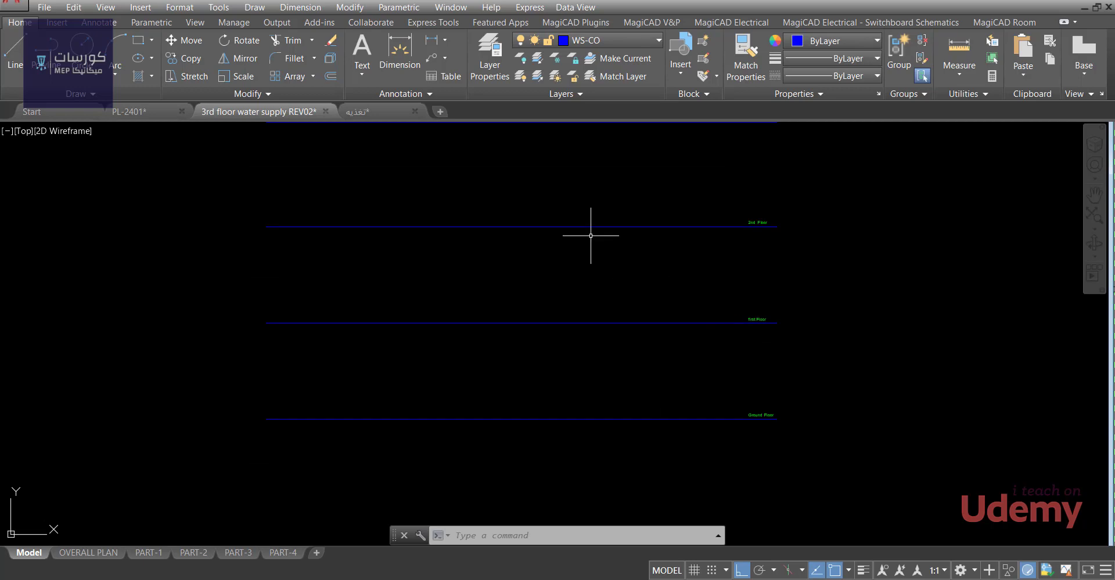
pyautogui.moveTo(486, 222); pyautogui.dragTo(484, 242, button='middle')
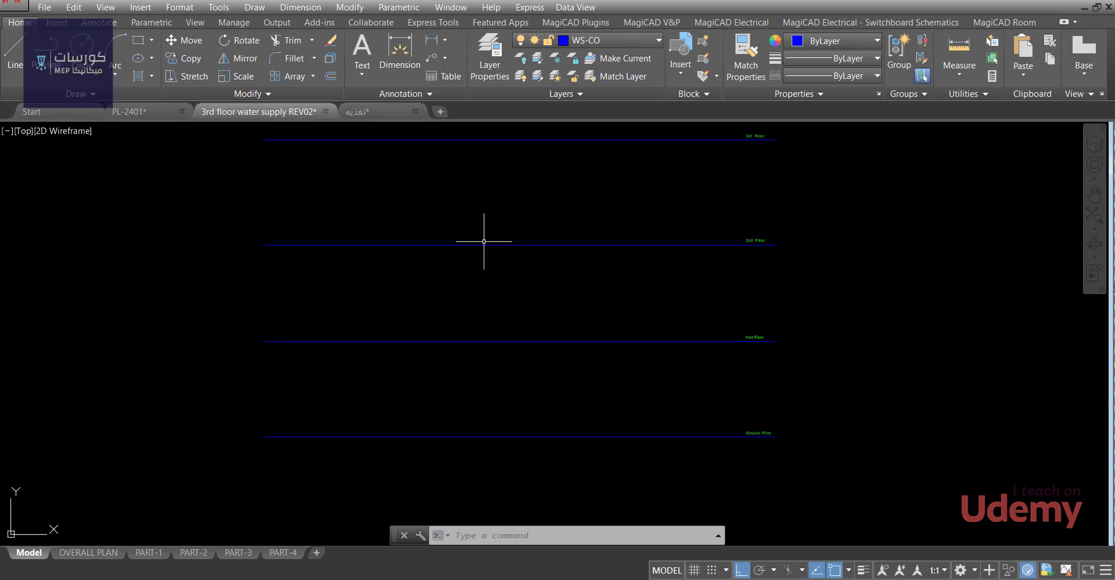
# Draw a line from the Ground Floor level up to the 3rd Floor level, across it, and back down to Ground Floor.
pyautogui.press('Return')
pyautogui.moveTo(530, 326); pyautogui.dragTo(549, 256, button='middle')
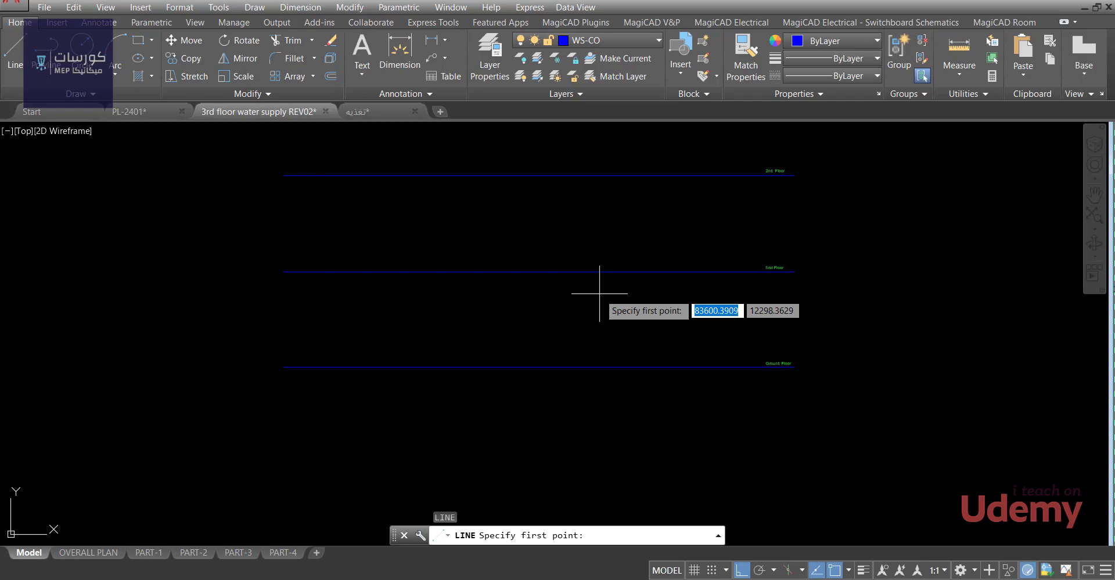
pyautogui.moveTo(599, 308); pyautogui.dragTo(625, 300, button='middle')
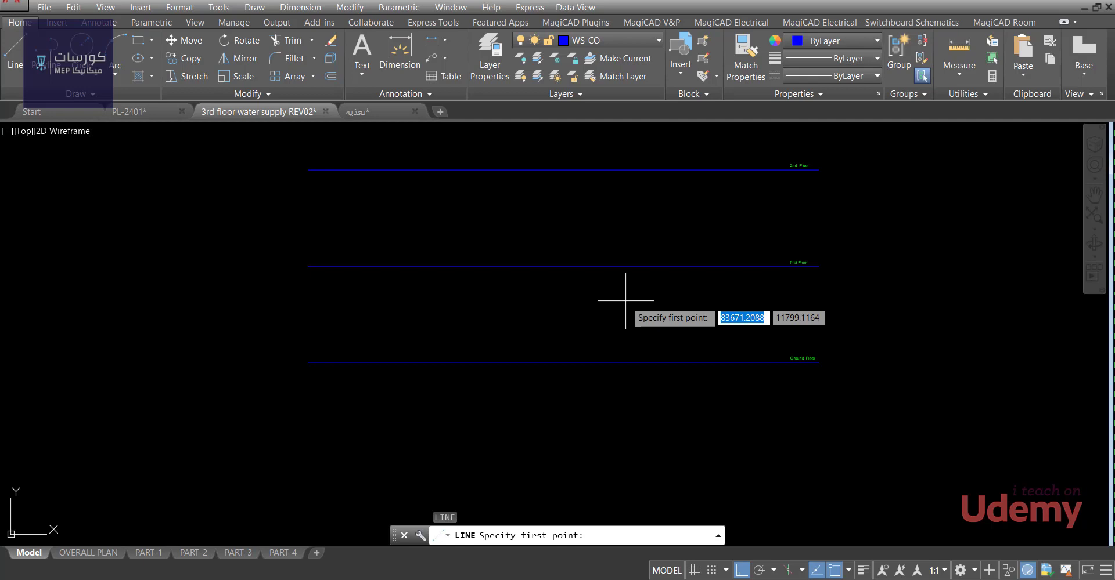
pyautogui.moveTo(455, 378)
pyautogui.mouseDown(button='middle')
pyautogui.moveTo(490, 356)
pyautogui.moveTo(488, 373)
pyautogui.mouseUp(button='middle')
pyautogui.click(488, 374)
pyautogui.moveTo(503, 254); pyautogui.dragTo(503, 356, button='middle')
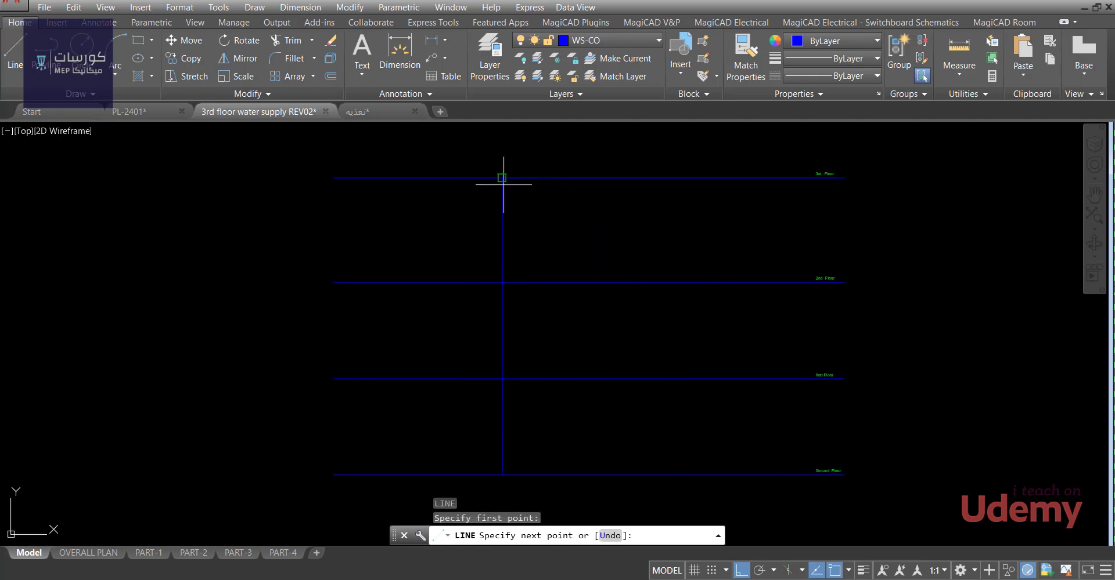
pyautogui.click(684, 175)
pyautogui.click(687, 176)
pyautogui.moveTo(718, 307); pyautogui.dragTo(704, 267, button='middle')
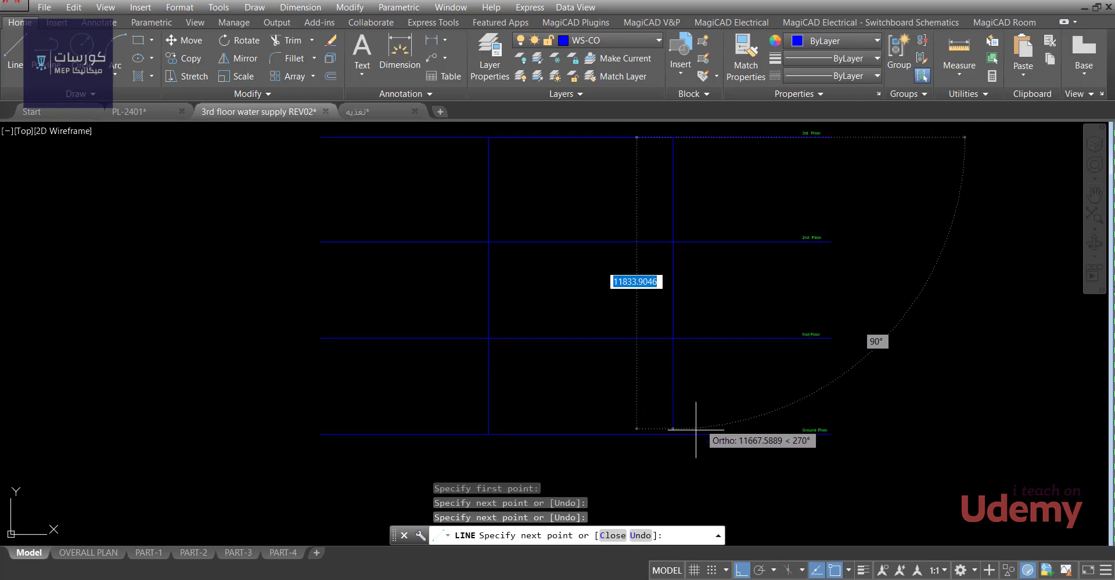
pyautogui.press('Escape')
pyautogui.press('Escape')
# Change the color of the two vertical lines and their connecting line on the 3rd Floor level to Green.
pyautogui.click(667, 386)
pyautogui.click(468, 393)
pyautogui.moveTo(579, 324); pyautogui.dragTo(580, 406, button='middle')
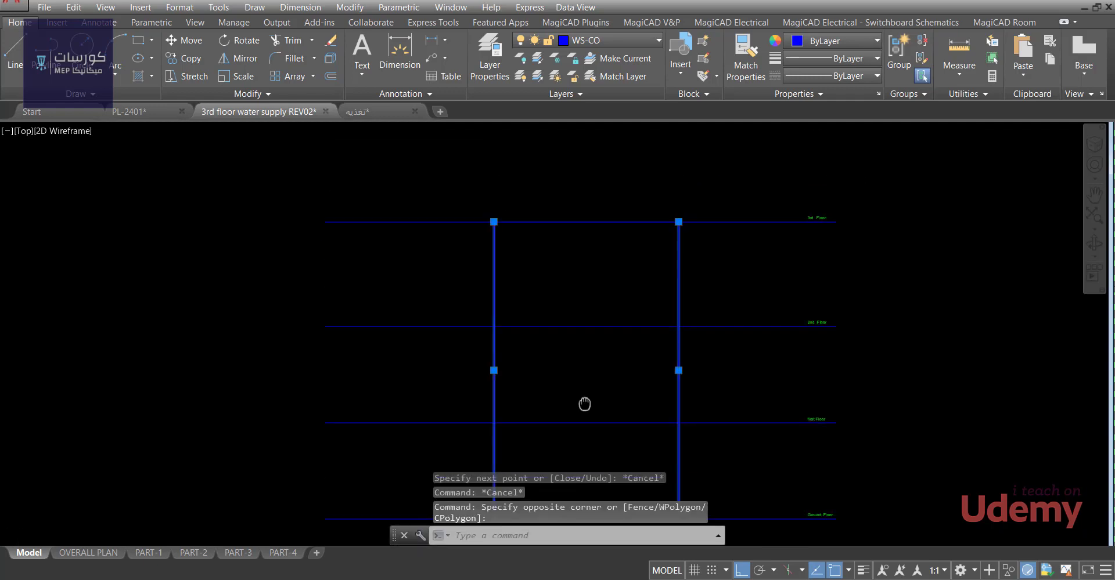
pyautogui.scroll(4, 605, 247)
pyautogui.click(320, 183)
pyautogui.click(859, 256)
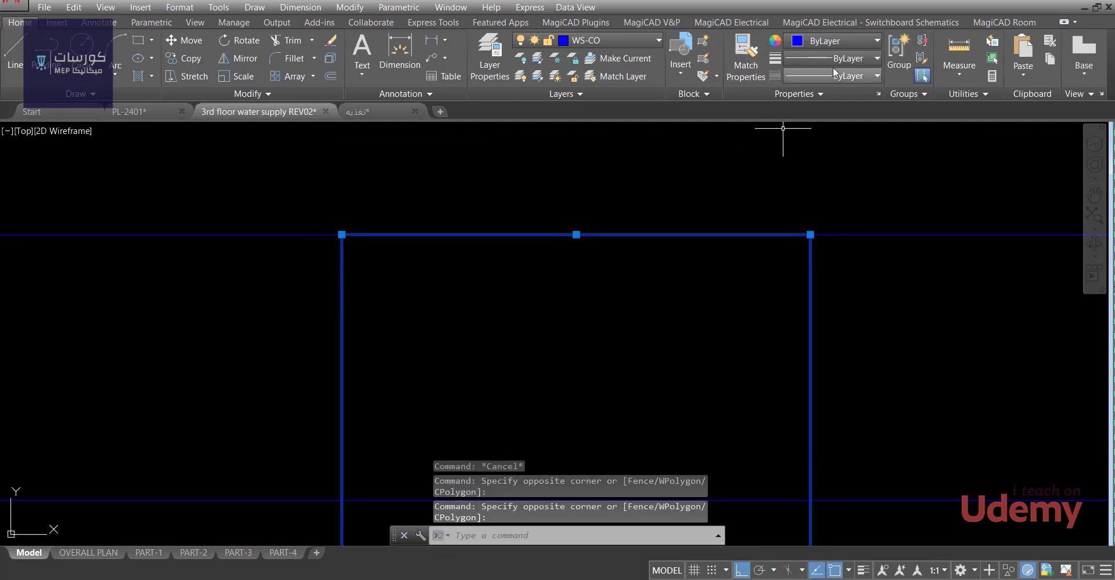
pyautogui.click(841, 40)
pyautogui.click(821, 186)
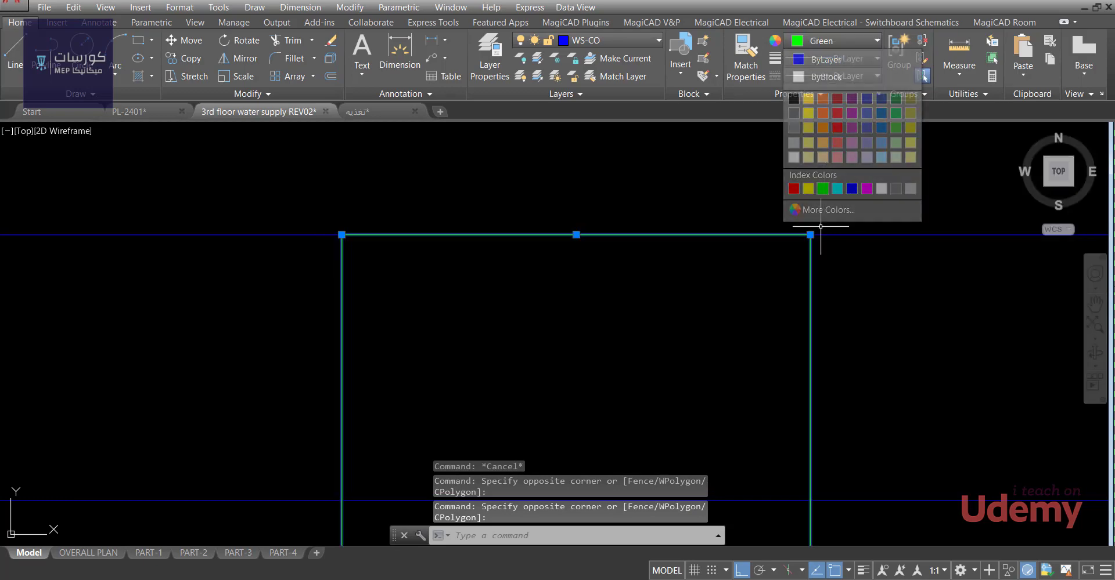
pyautogui.press('Escape')
# Use Add Selected on the right green vertical to draw a matching line along Ground Floor between the feet of both verticals.
pyautogui.scroll(-8, 787, 258)
pyautogui.moveTo(786, 259); pyautogui.dragTo(721, 237, button='middle')
pyautogui.scroll(3, 759, 295)
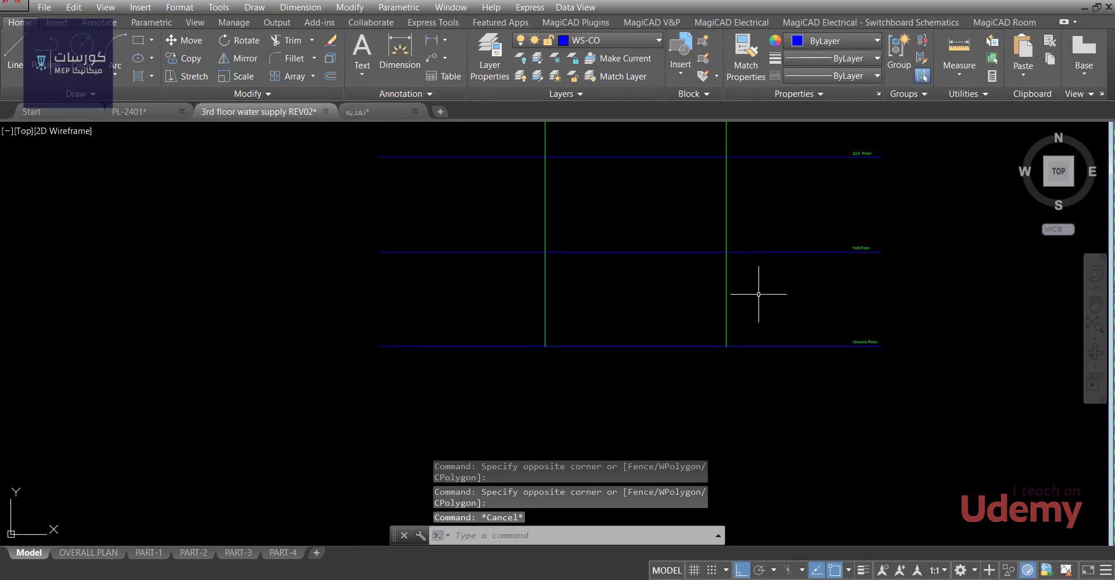
pyautogui.click(727, 297)
pyautogui.rightClick(727, 259)
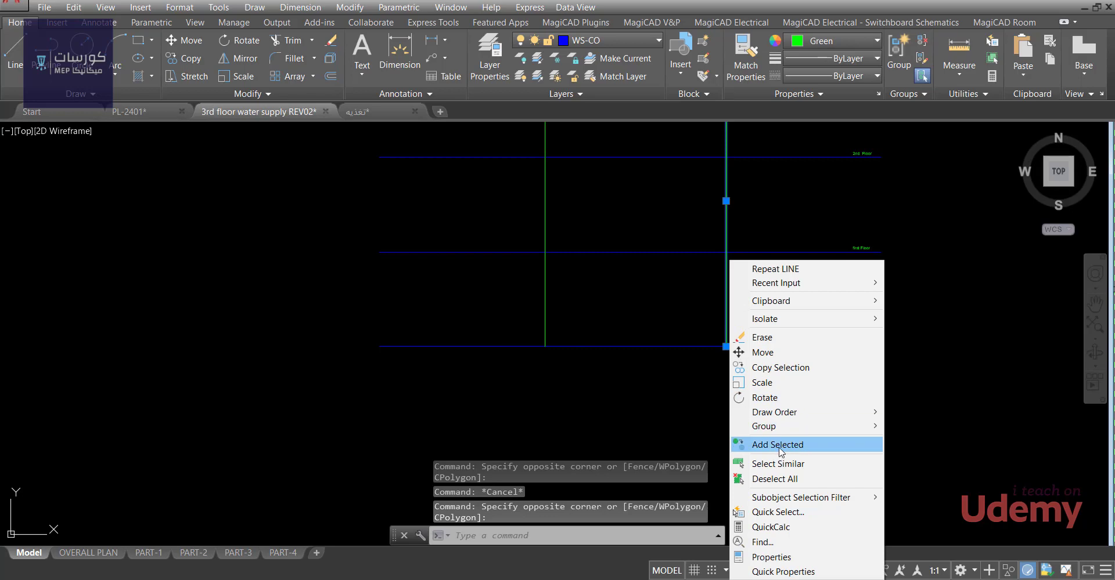
pyautogui.click(781, 444)
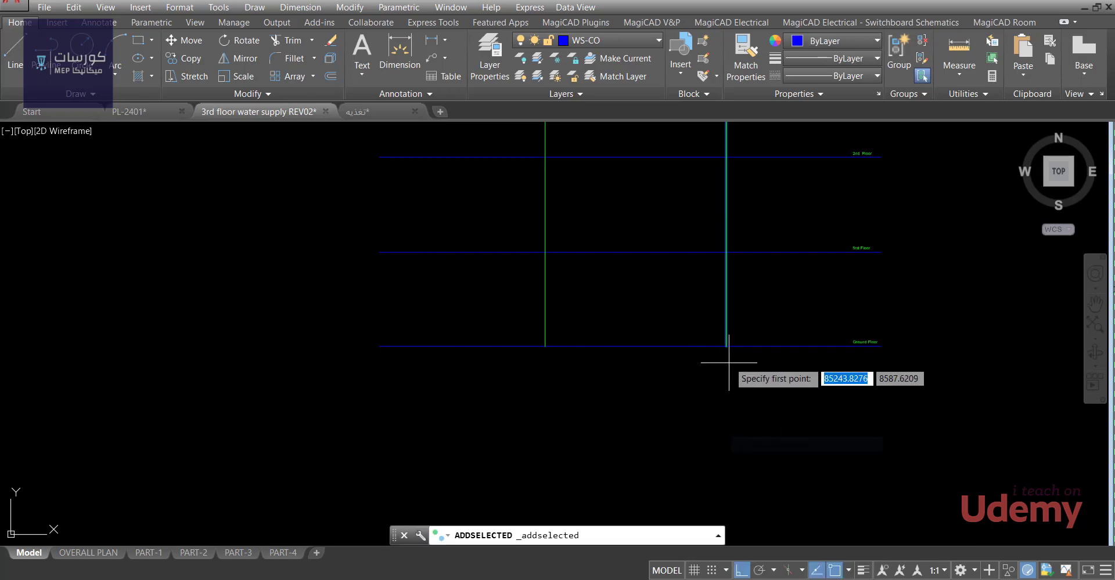
pyautogui.click(546, 347)
pyautogui.scroll(-4, 546, 346)
pyautogui.moveTo(571, 327); pyautogui.dragTo(610, 335, button='middle')
pyautogui.scroll(4, 616, 290)
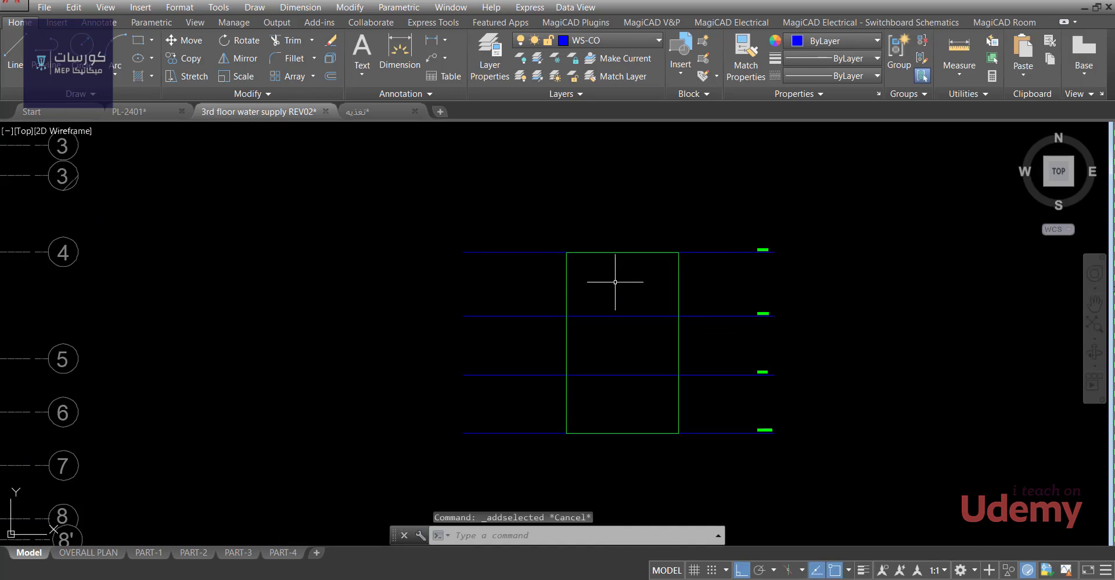
pyautogui.press('Escape')
# Stretch the top end of the right green vertical line straight up past the 3rd Floor level.
pyautogui.click(673, 341)
pyautogui.click(647, 358)
pyautogui.click(656, 296)
pyautogui.scroll(2, 664, 291)
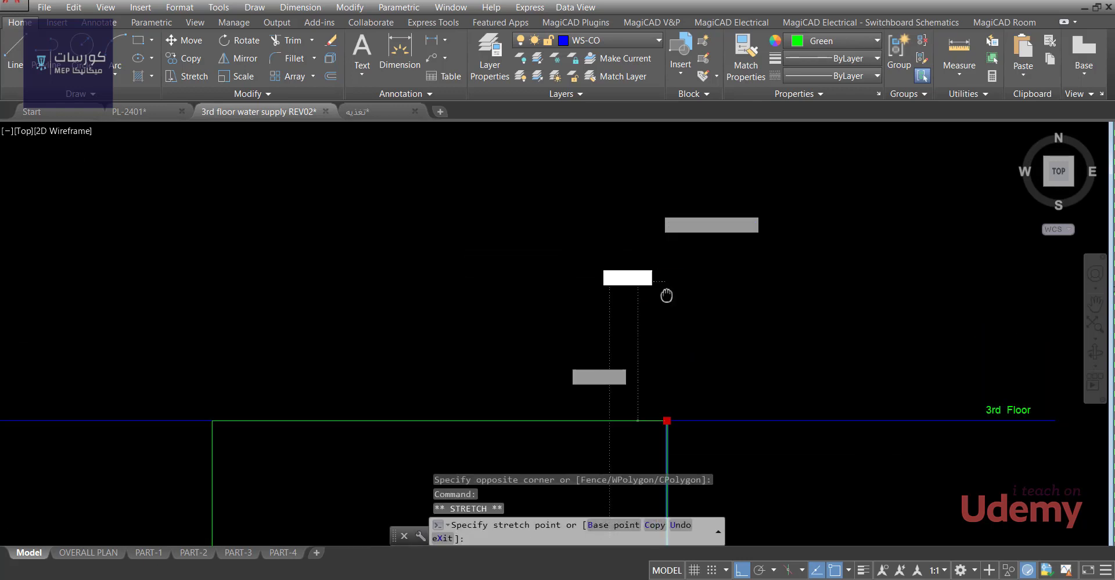
pyautogui.click(667, 155)
pyautogui.press('Escape')
pyautogui.press('Escape')
# Stretch the top end of the left green vertical line above the 3rd Floor level to roughly match the right one.
pyautogui.click(325, 482)
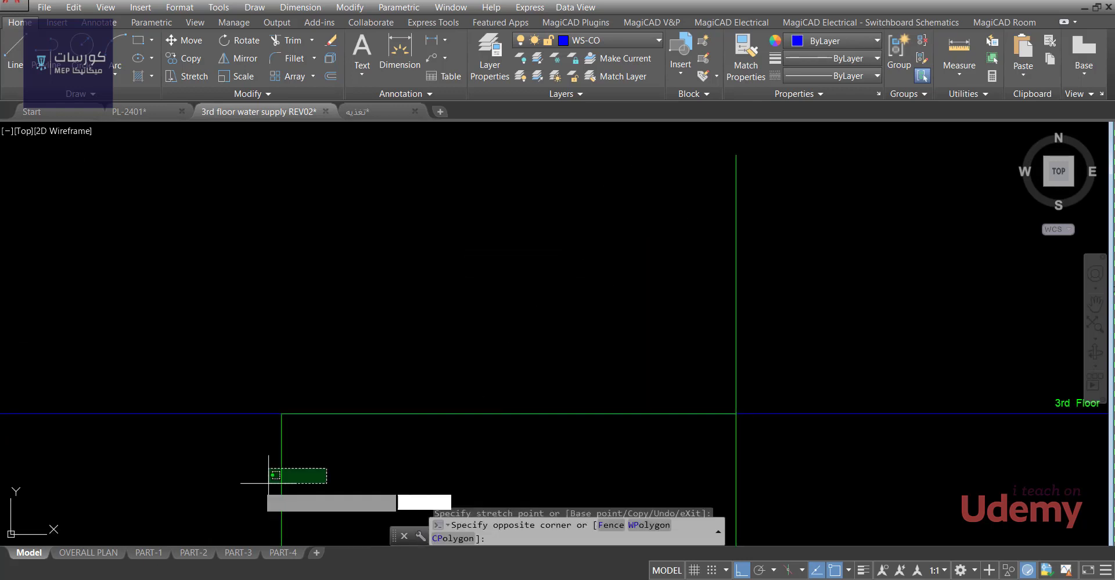
pyautogui.click(270, 466)
pyautogui.click(281, 414)
pyautogui.scroll(-2, 287, 348)
pyautogui.click(288, 281)
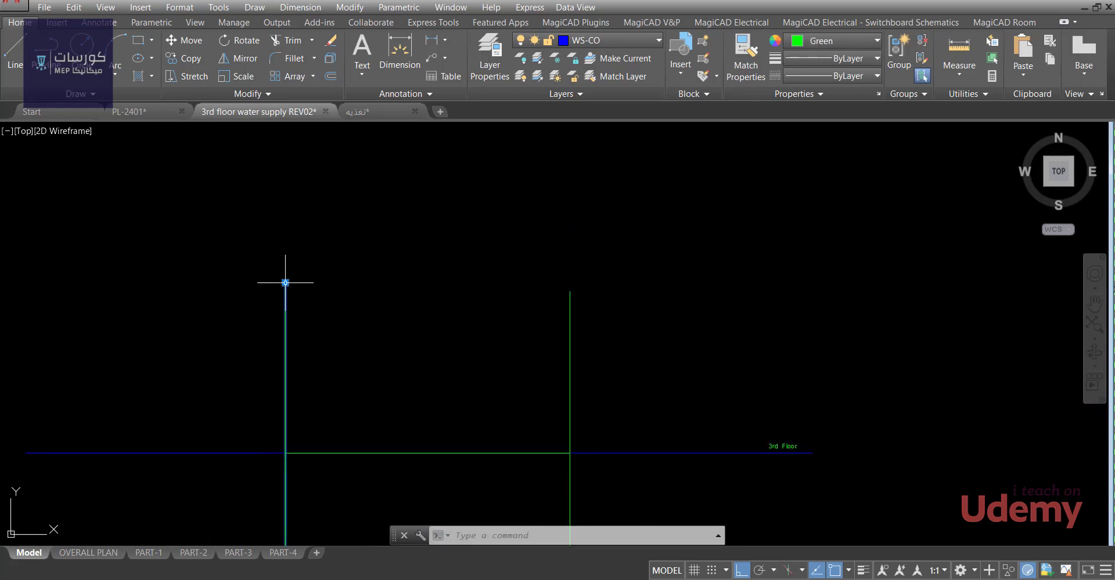
pyautogui.scroll(-3, 435, 383)
pyautogui.press('Escape')
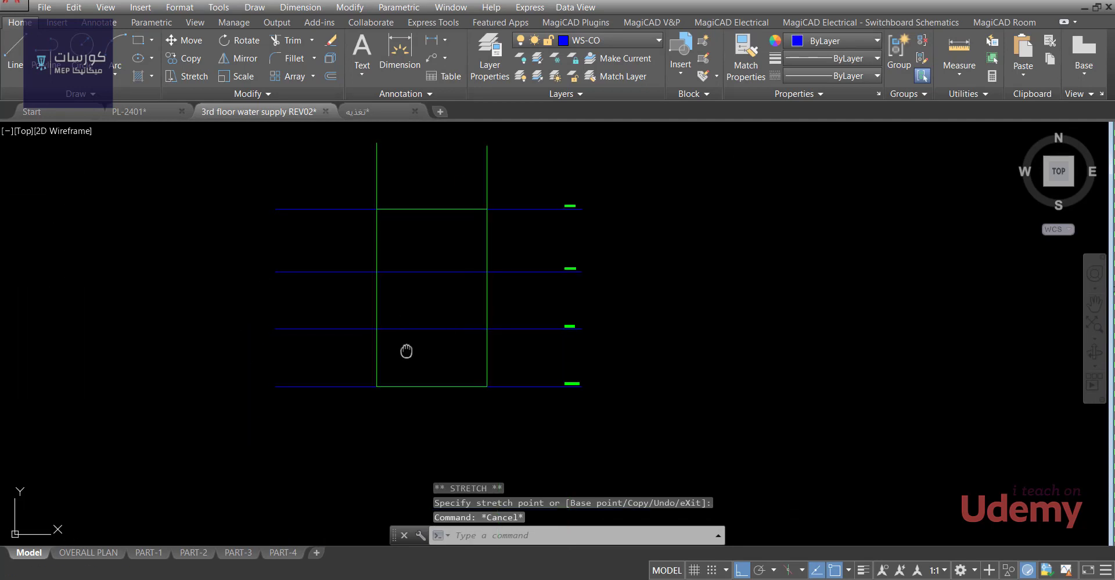
pyautogui.scroll(2, 517, 202)
pyautogui.moveTo(530, 278); pyautogui.dragTo(527, 179, button='middle')
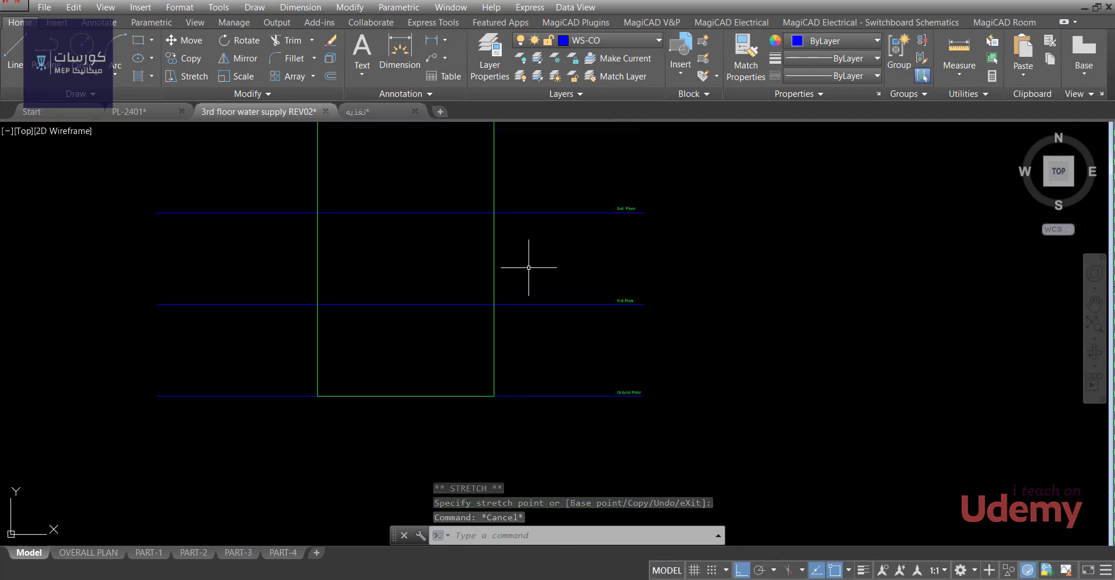
pyautogui.write('l')
pyautogui.press('Return')
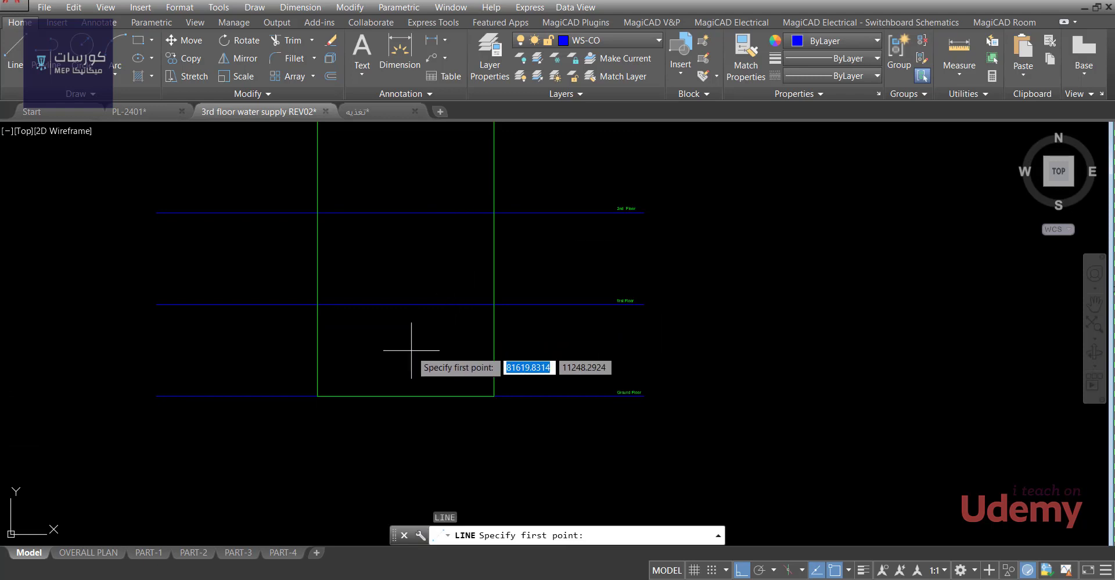
pyautogui.moveTo(313, 391); pyautogui.dragTo(366, 384, button='middle')
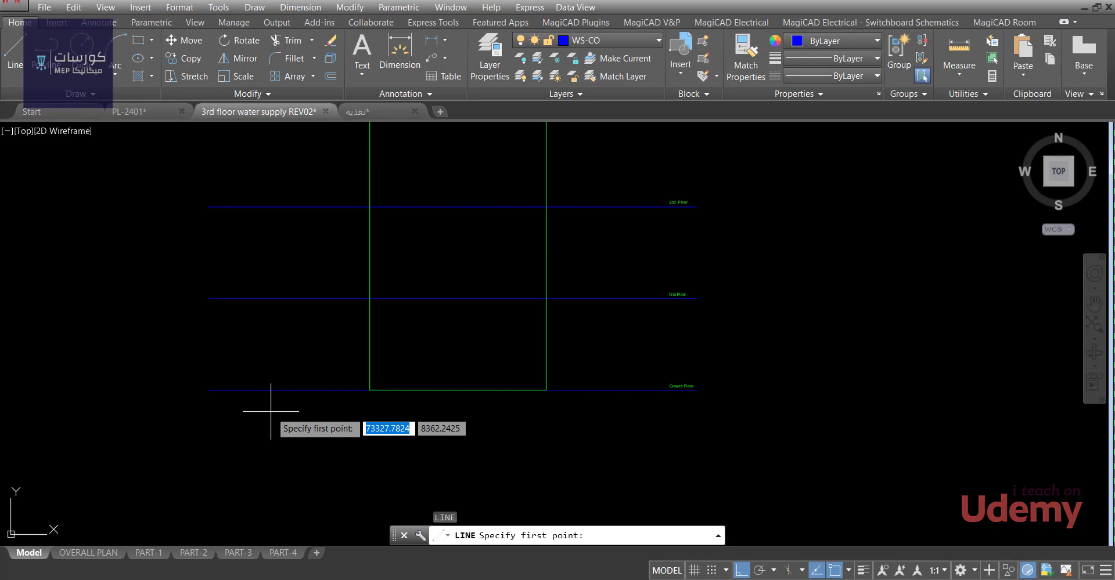
pyautogui.scroll(2, 244, 418)
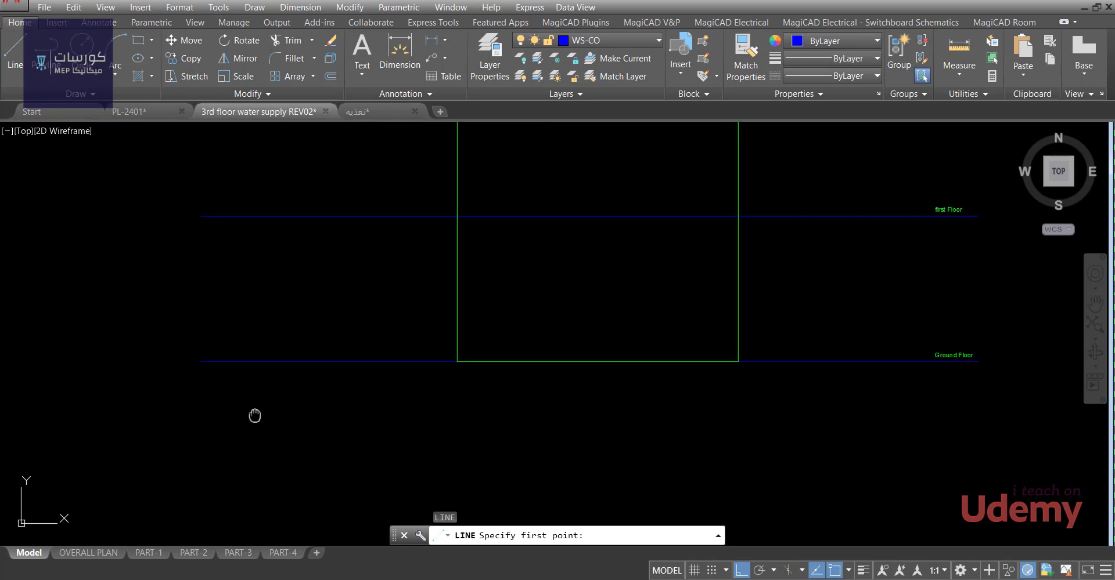
pyautogui.click(210, 411)
pyautogui.moveTo(316, 370); pyautogui.dragTo(300, 370, button='middle')
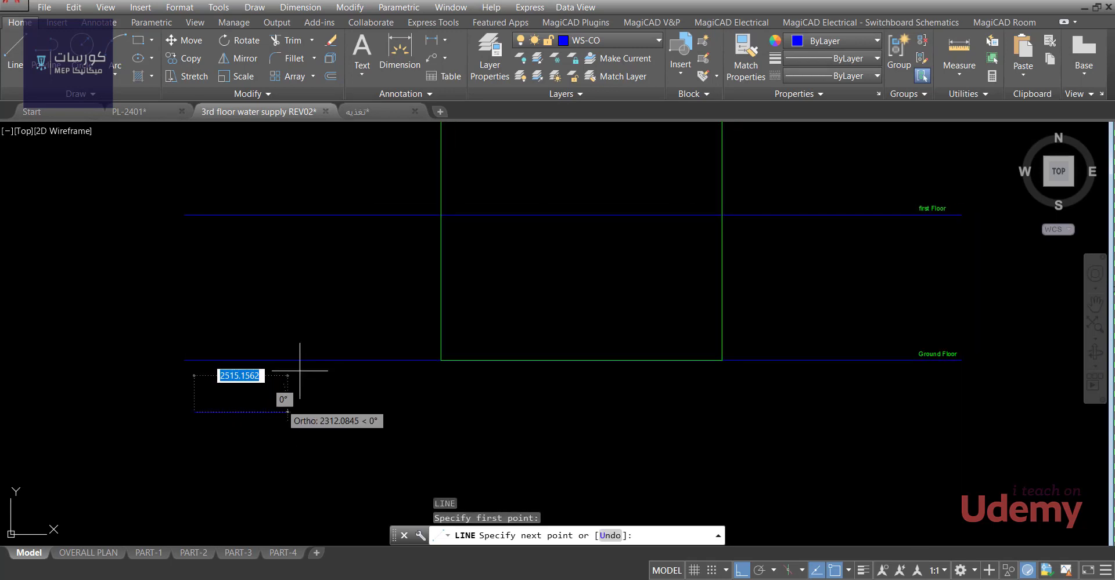
pyautogui.press('Escape')
# Draw a horizontal supply line just below the Ground Floor level, from beyond the section's left end to beneath the green outline.
pyautogui.moveTo(491, 354); pyautogui.dragTo(423, 355, button='middle')
pyautogui.scroll(2, 772, 334)
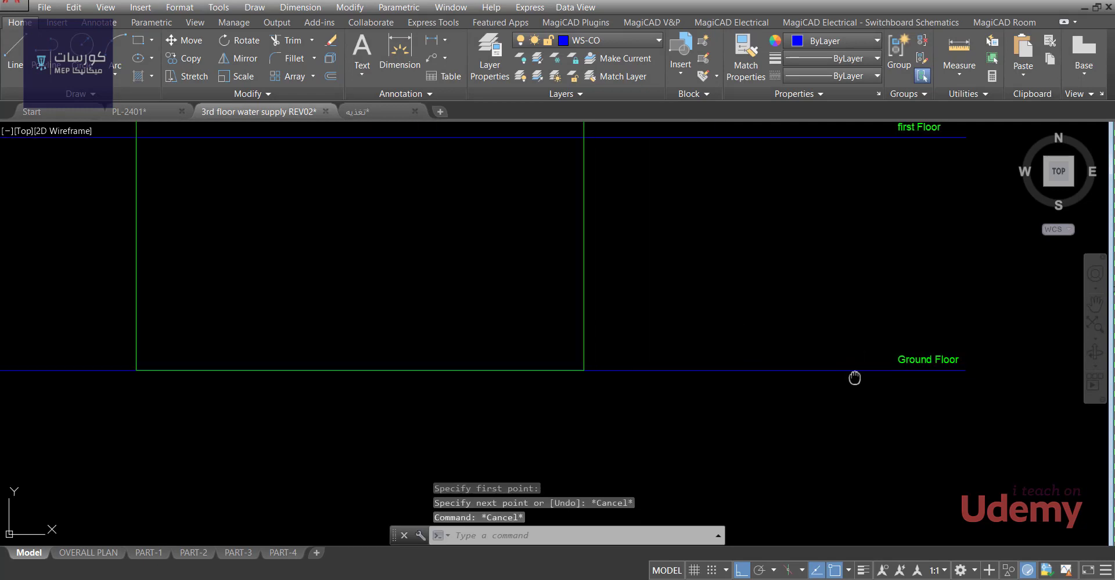
pyautogui.moveTo(854, 378); pyautogui.dragTo(747, 376, button='middle')
pyautogui.moveTo(656, 383); pyautogui.dragTo(656, 382, button='middle')
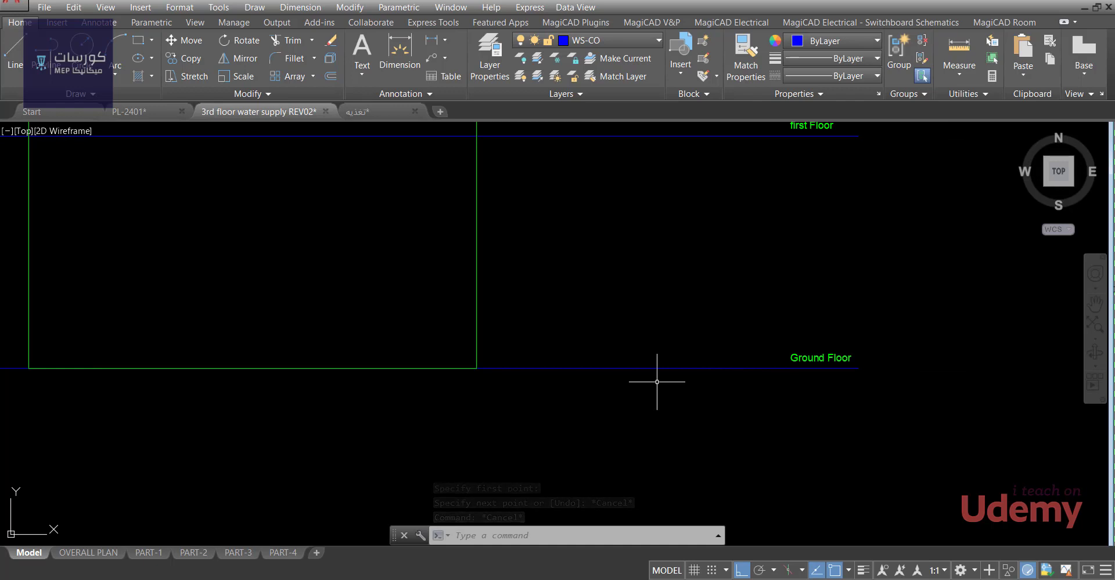
pyautogui.write('l')
pyautogui.press('space')
pyautogui.scroll(-1, 423, 395)
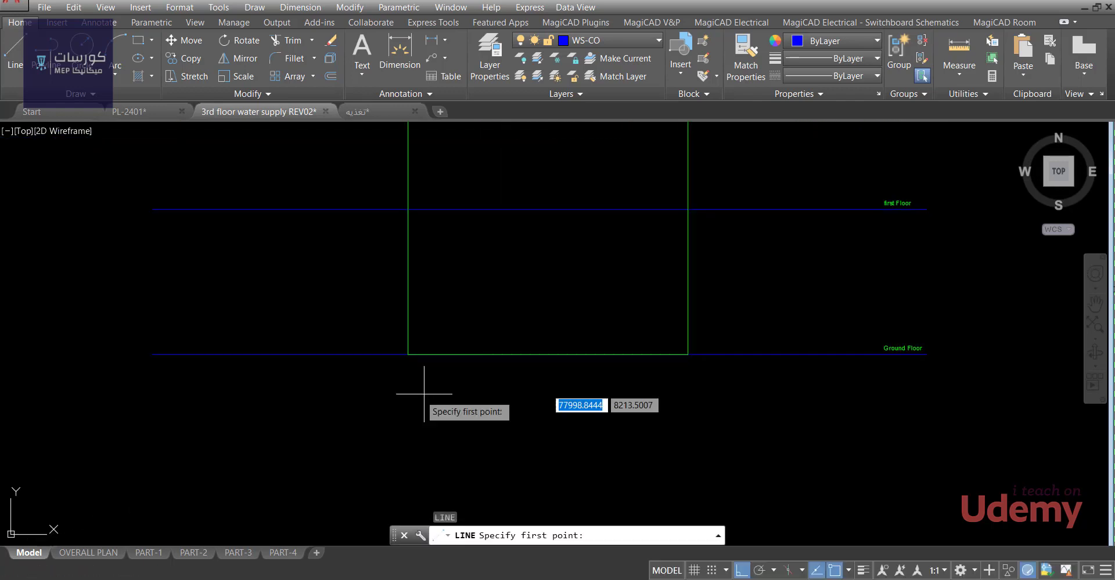
pyautogui.scroll(1, 254, 391)
pyautogui.scroll(-1, 323, 393)
pyautogui.click(318, 399)
pyautogui.scroll(1, 522, 399)
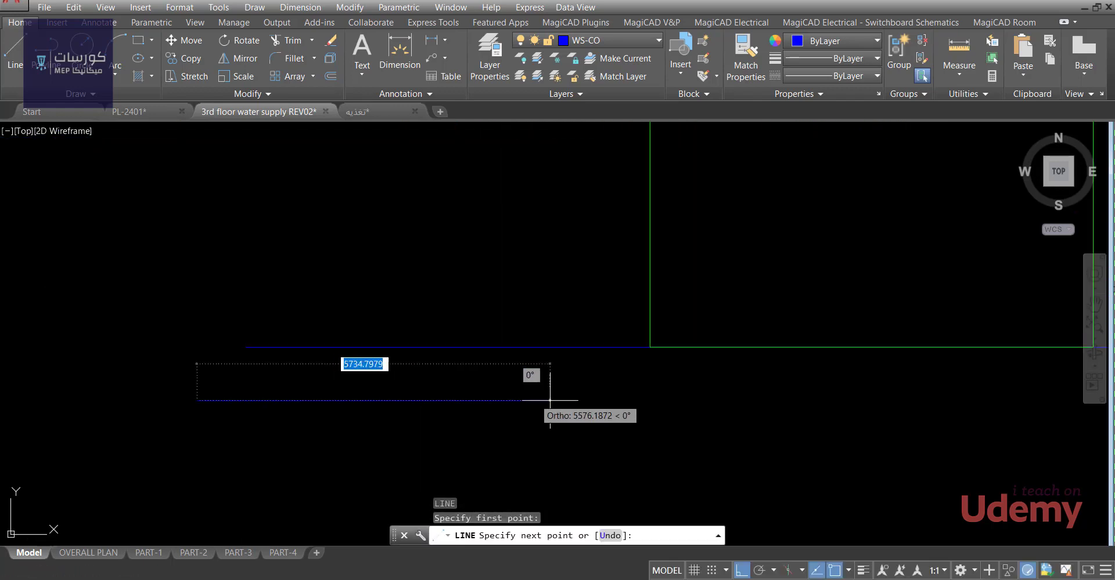
pyautogui.moveTo(767, 405); pyautogui.dragTo(594, 402, button='middle')
pyautogui.click(613, 396)
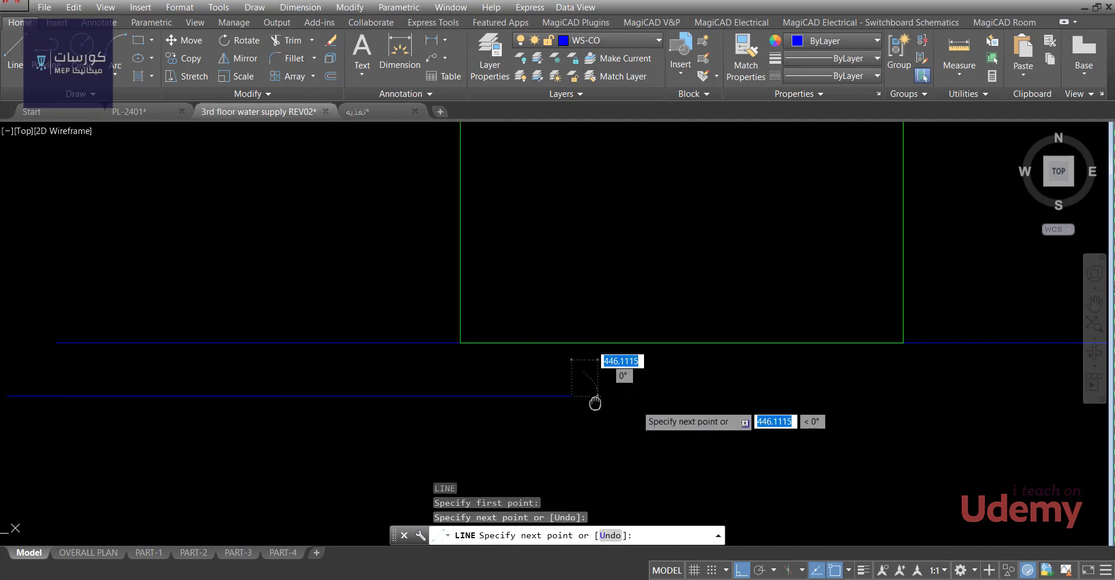
# Continue the supply line vertically upward inside the green outline, ending a short distance above the 3rd Floor level.
pyautogui.click(731, 387)
pyautogui.moveTo(730, 387); pyautogui.dragTo(626, 472, button='middle')
pyautogui.scroll(-4, 641, 406)
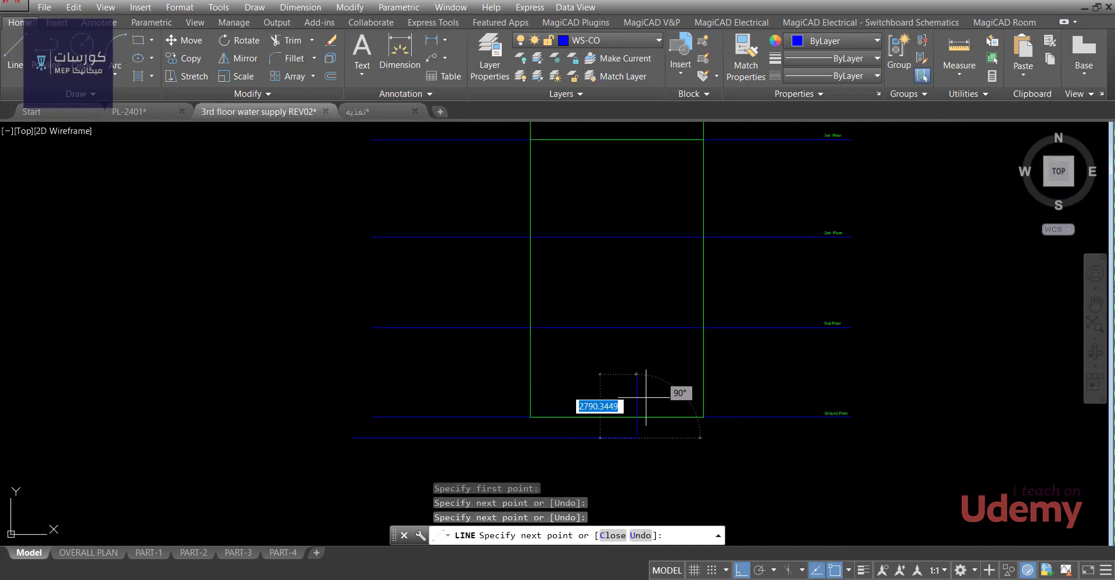
pyautogui.scroll(4, 645, 394)
pyautogui.click(621, 330)
pyautogui.moveTo(621, 331); pyautogui.dragTo(612, 325, button='middle')
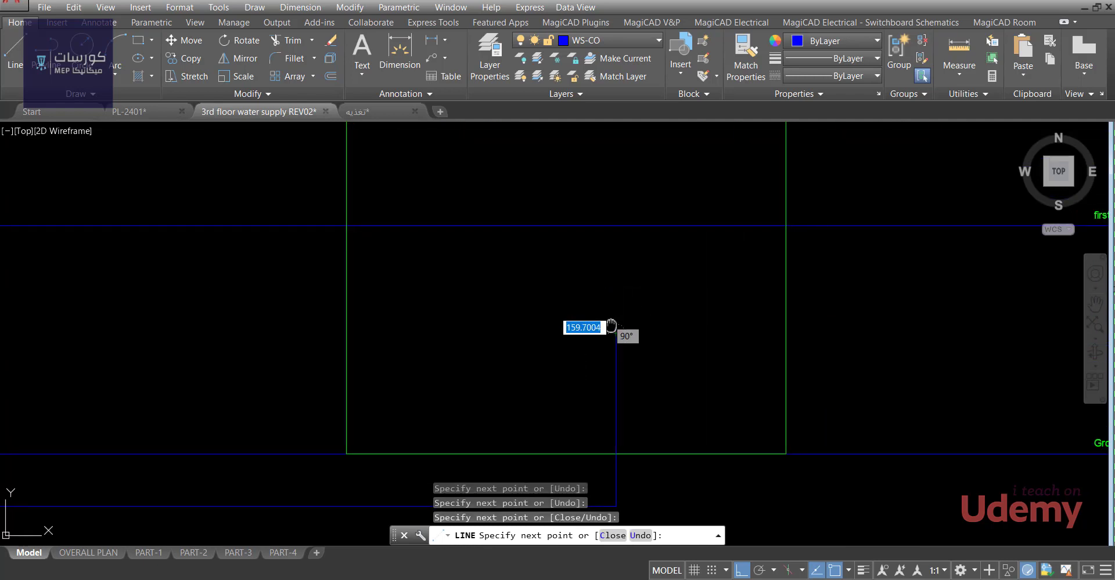
pyautogui.scroll(-5, 581, 343)
pyautogui.scroll(4, 567, 319)
pyautogui.scroll(-3, 556, 321)
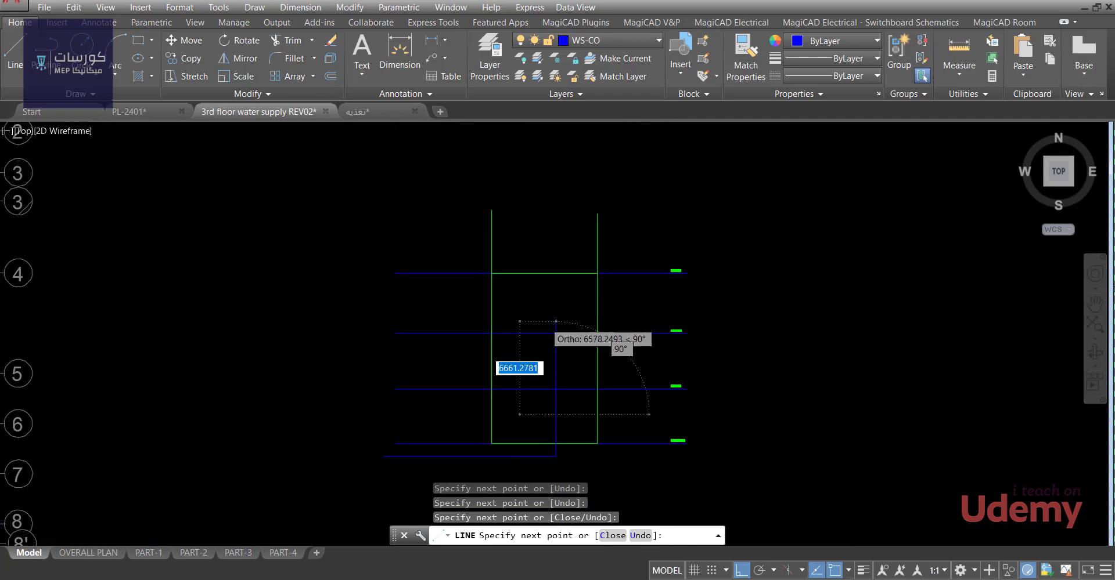
pyautogui.scroll(4, 555, 321)
pyautogui.press('Escape')
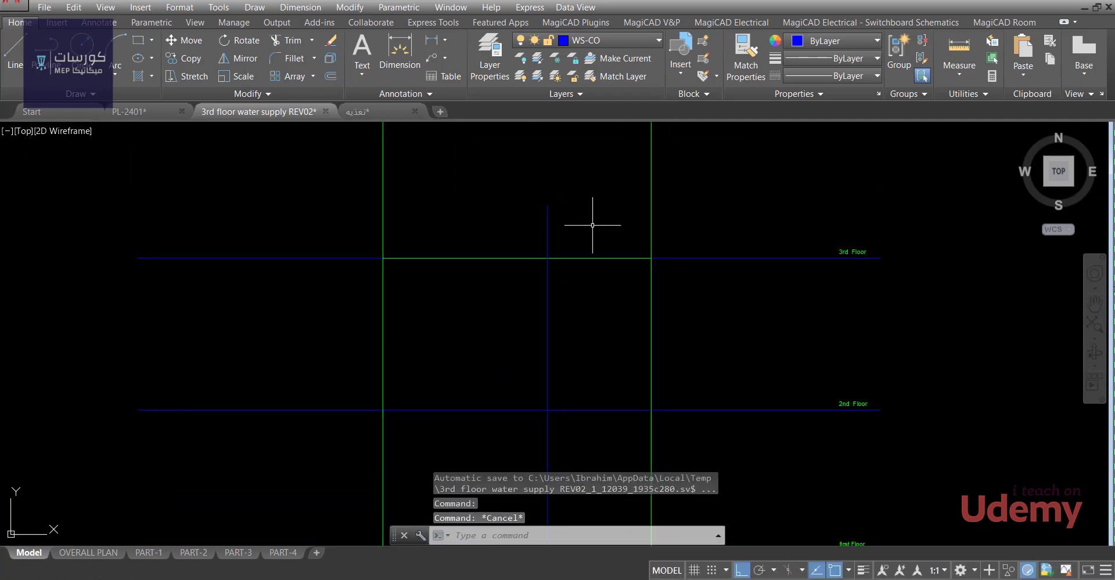
# Draw a horizontal branch line from the riser just above the 3rd Floor level, extending past the right green vertical.
pyautogui.press('space')
pyautogui.click(548, 243)
pyautogui.click(686, 244)
pyautogui.scroll(4, 686, 244)
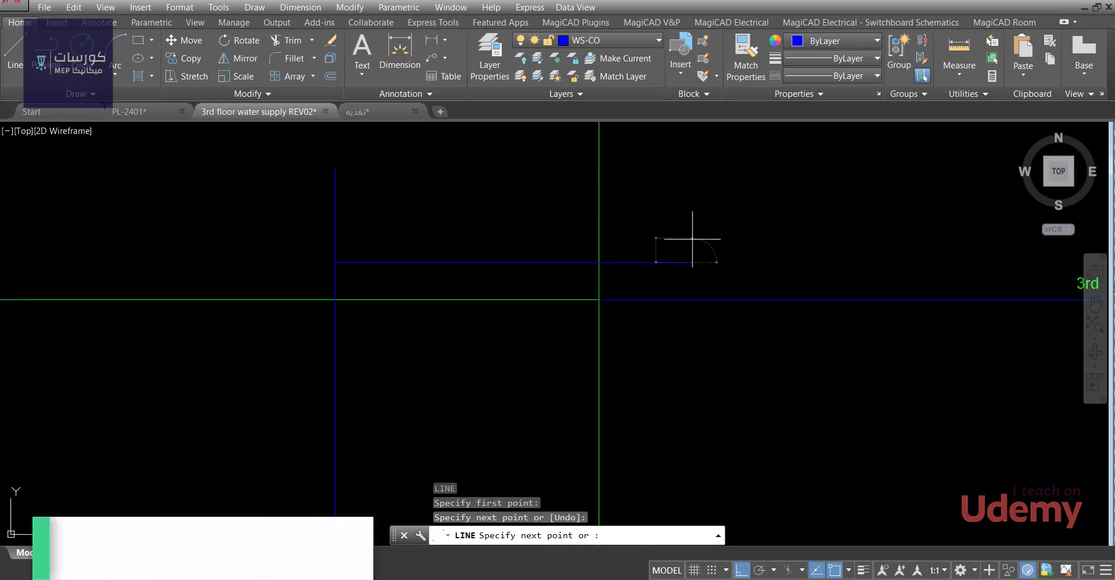
pyautogui.press('Escape')
# Draw a horizontal branch line from the riser just above the 2nd Floor level, extending past the right green vertical.
pyautogui.press('space')
pyautogui.moveTo(672, 249)
pyautogui.mouseDown(button='middle')
pyautogui.moveTo(577, 242)
pyautogui.moveTo(461, 327)
pyautogui.moveTo(476, 280)
pyautogui.mouseUp(button='middle')
pyautogui.click(321, 404)
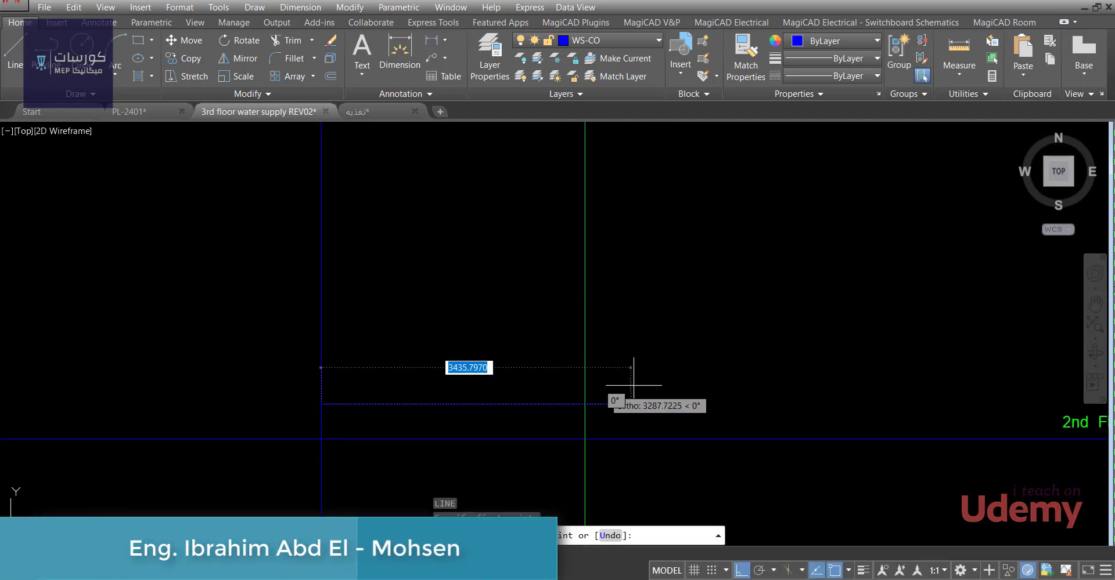
pyautogui.moveTo(674, 386)
pyautogui.mouseDown(button='middle')
pyautogui.moveTo(644, 356)
pyautogui.moveTo(604, 361)
pyautogui.moveTo(599, 279)
pyautogui.moveTo(516, 365)
pyautogui.mouseUp(button='middle')
pyautogui.scroll(-5, 604, 360)
pyautogui.press('Escape')
# Draw a horizontal branch line from the riser just above the first Floor level, extending past the right green vertical.
pyautogui.press('space')
pyautogui.scroll(4, 518, 362)
pyautogui.click(414, 395)
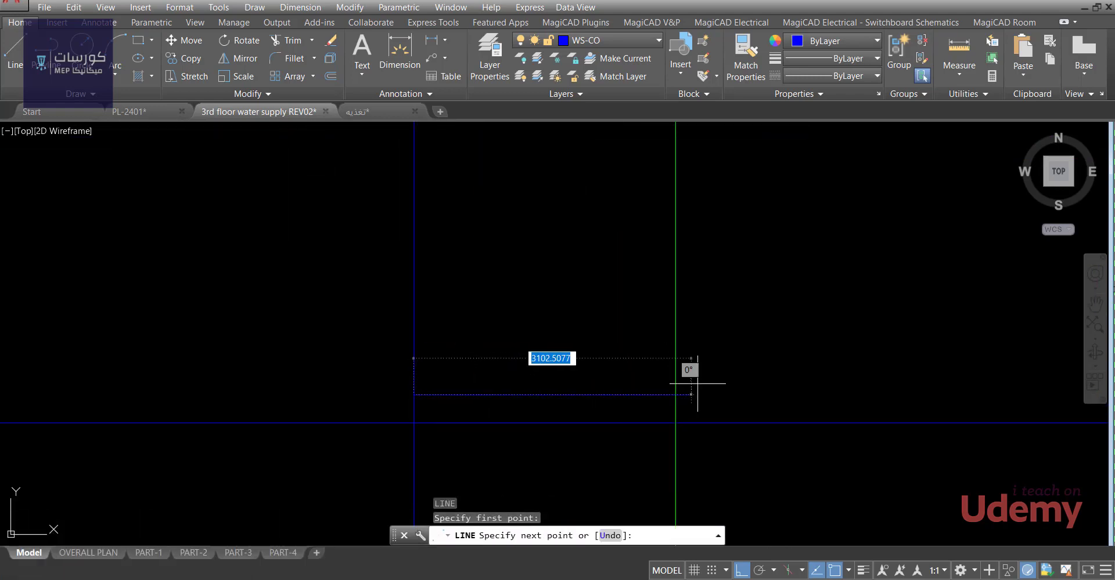
pyautogui.scroll(-4, 654, 366)
pyautogui.press('Escape')
# Draw a horizontal branch line from the riser just above the Ground Floor level, extending past the right green vertical.
pyautogui.scroll(2, 727, 400)
pyautogui.scroll(2, 714, 406)
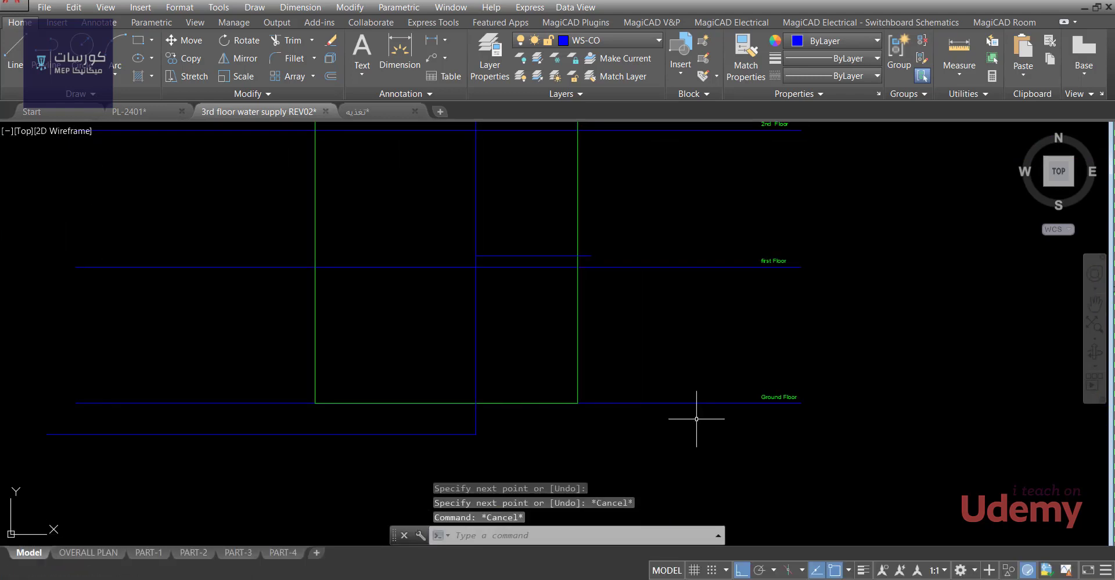
pyautogui.press('l')
pyautogui.press('Return')
pyautogui.scroll(3, 505, 406)
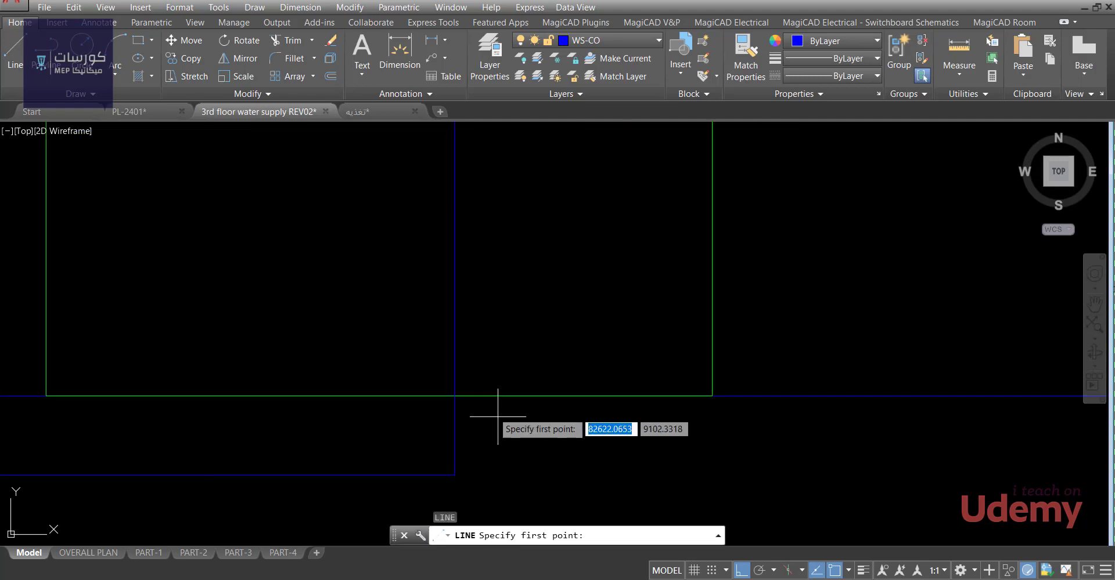
pyautogui.click(457, 384)
pyautogui.scroll(-3, 766, 365)
pyautogui.press('Escape')
pyautogui.scroll(1, 726, 360)
pyautogui.moveTo(699, 337); pyautogui.dragTo(688, 321, button='middle')
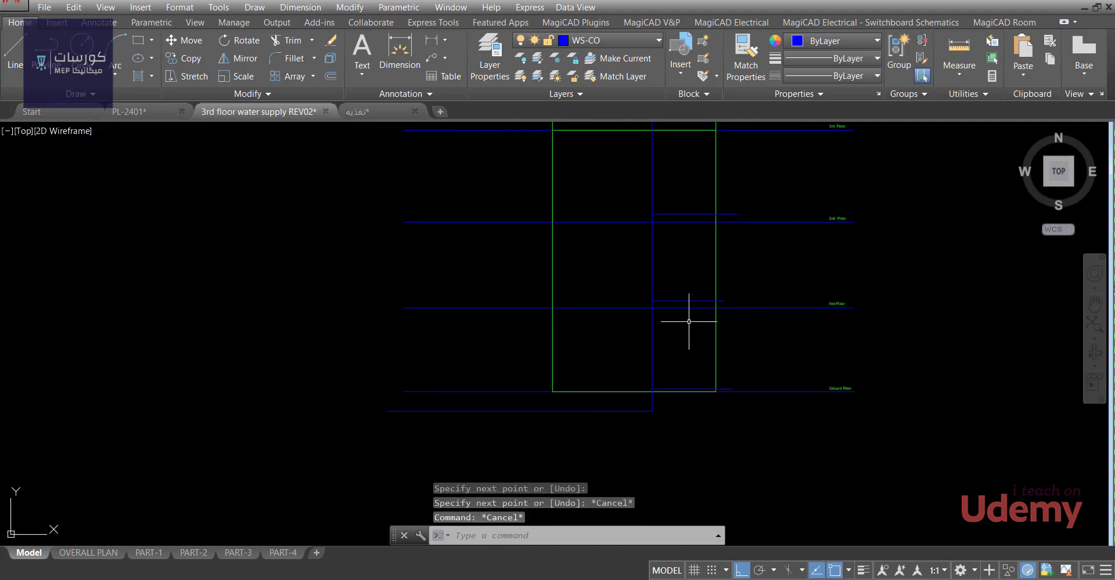
# Copy the Ground Floor label to just above the incoming supply line below ground level, left of the riser.
pyautogui.scroll(4, 674, 371)
pyautogui.moveTo(585, 435); pyautogui.dragTo(575, 410, button='middle')
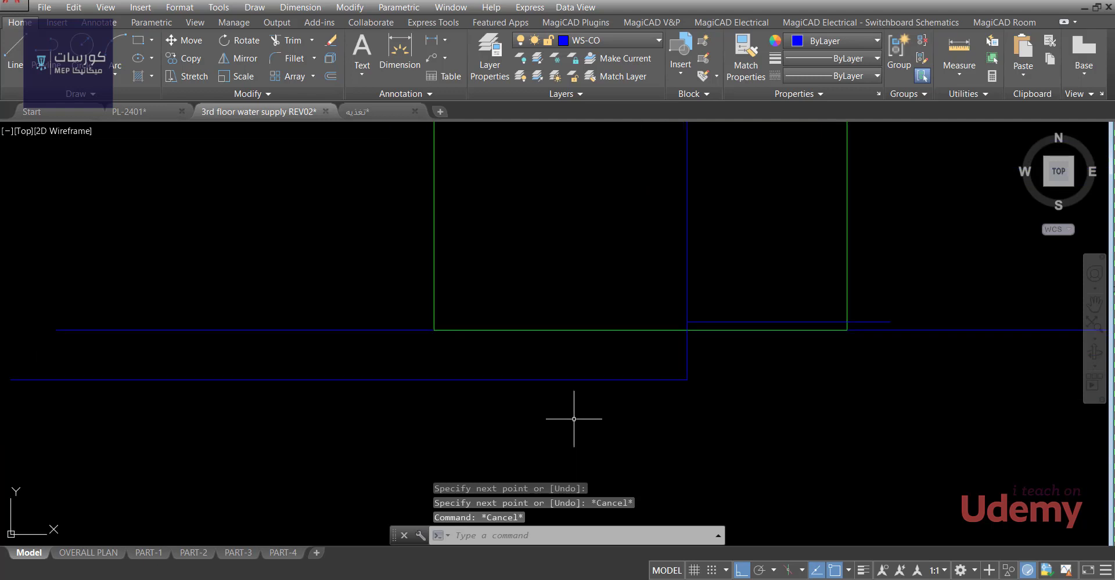
pyautogui.scroll(-2, 542, 407)
pyautogui.click(542, 392)
pyautogui.press('Escape')
pyautogui.press('Escape')
pyautogui.scroll(4, 868, 373)
pyautogui.click(873, 373)
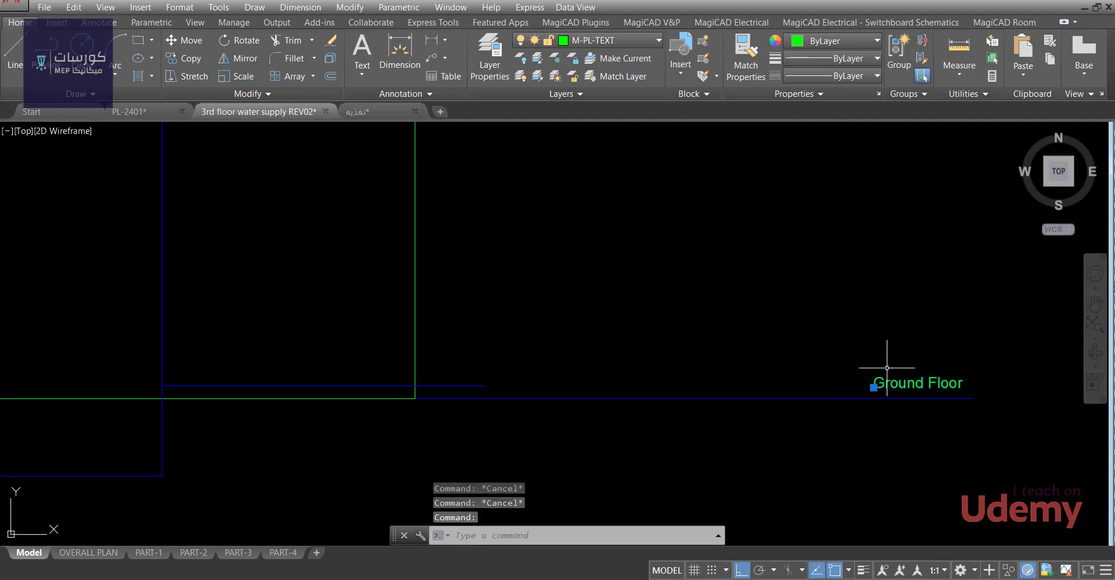
pyautogui.moveTo(876, 374); pyautogui.dragTo(848, 353, button='middle')
pyautogui.write('co')
pyautogui.press('Return')
pyautogui.click(847, 387)
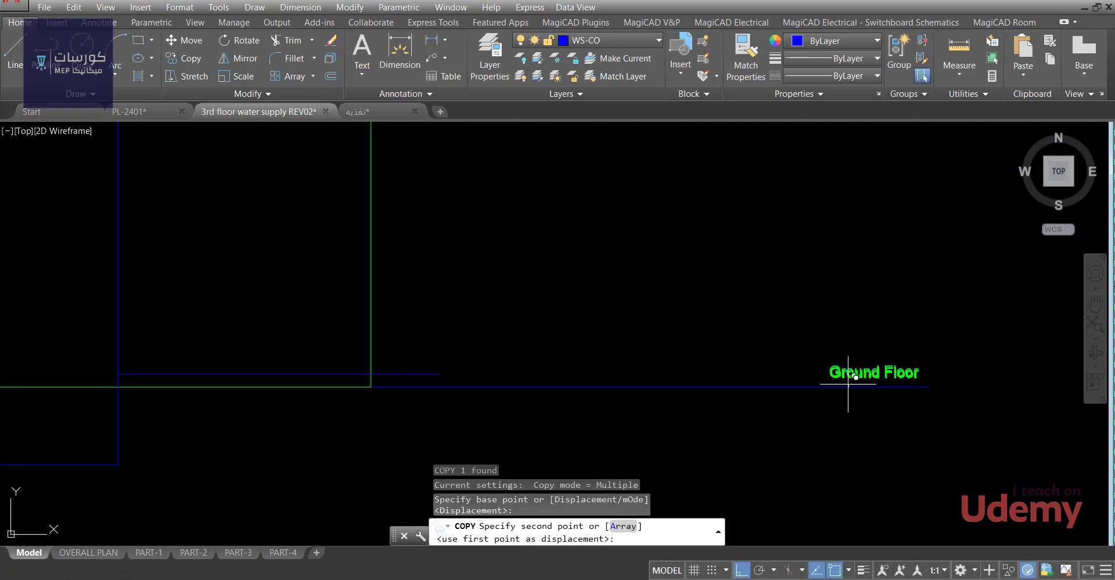
pyautogui.scroll(-2, 785, 390)
pyautogui.moveTo(779, 396); pyautogui.dragTo(784, 390, button='middle')
pyautogui.scroll(-2, 785, 390)
pyautogui.scroll(5, 527, 428)
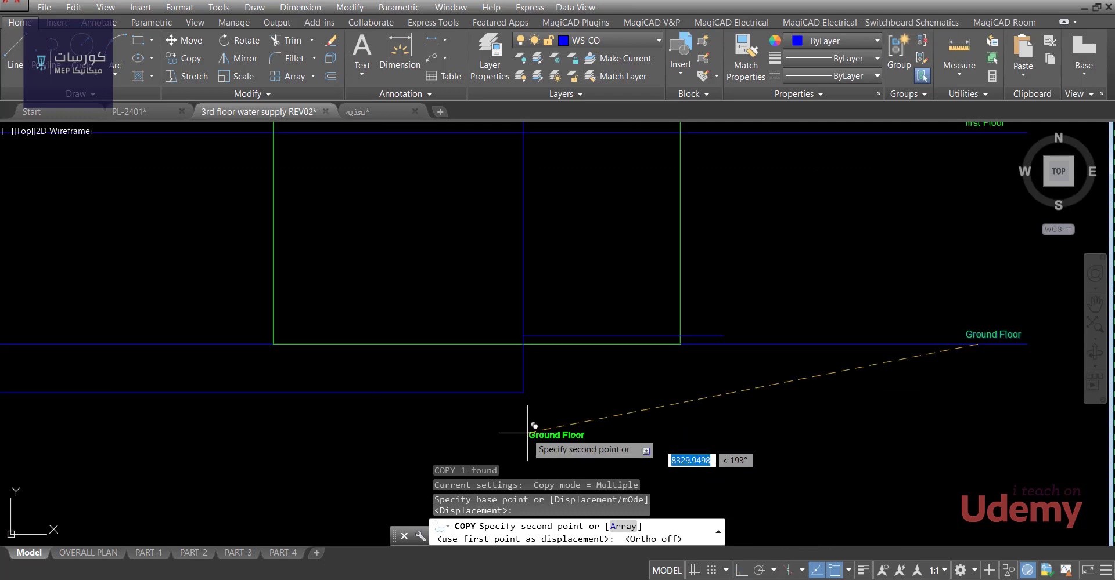
pyautogui.click(371, 361)
pyautogui.press('Escape')
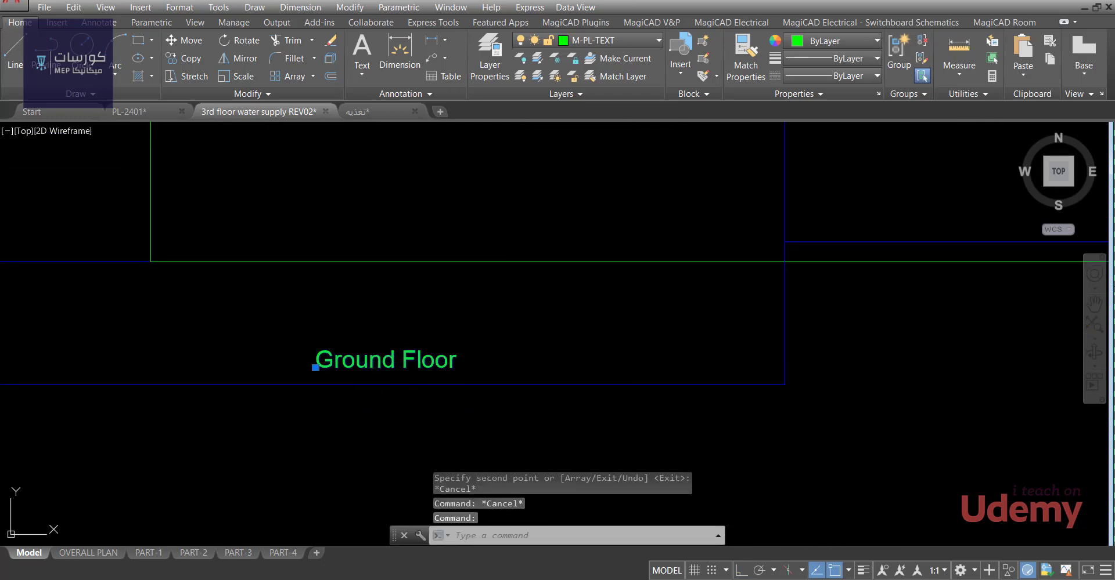
# Change the copied label above the underground supply line to U/G.
pyautogui.doubleClick(318, 361)
pyautogui.write('u')
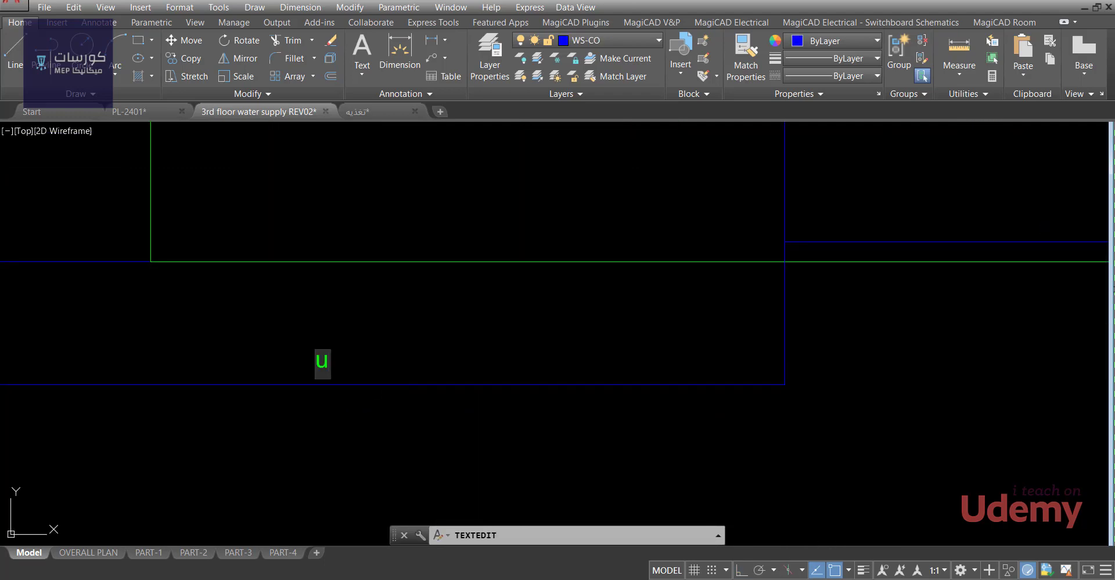
pyautogui.press('BackSpace')
pyautogui.write('U/G')
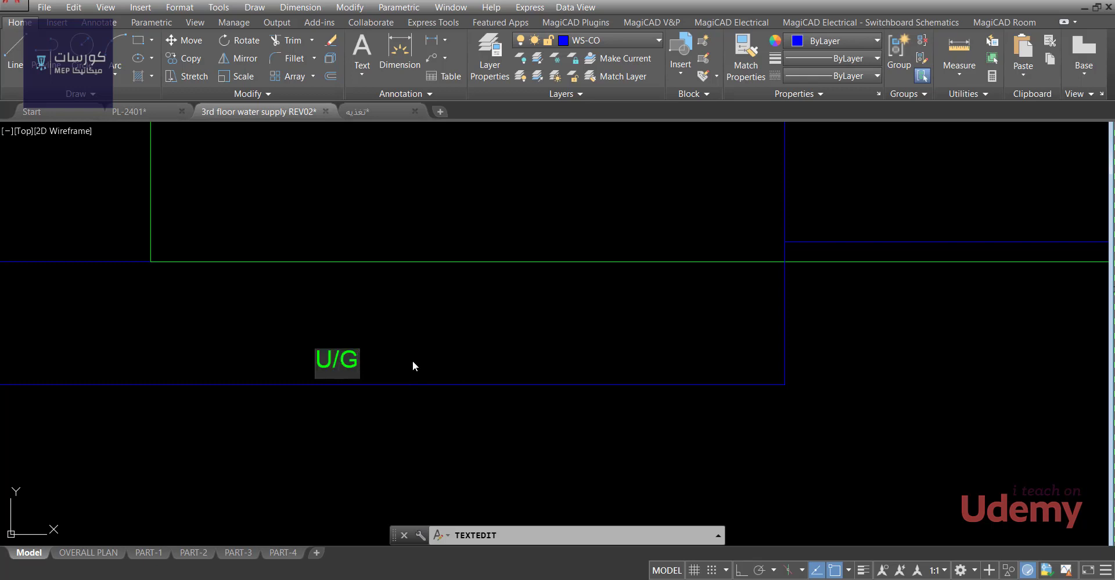
pyautogui.press('Return')
pyautogui.press('Escape')
pyautogui.press('Escape')
pyautogui.scroll(2, 428, 381)
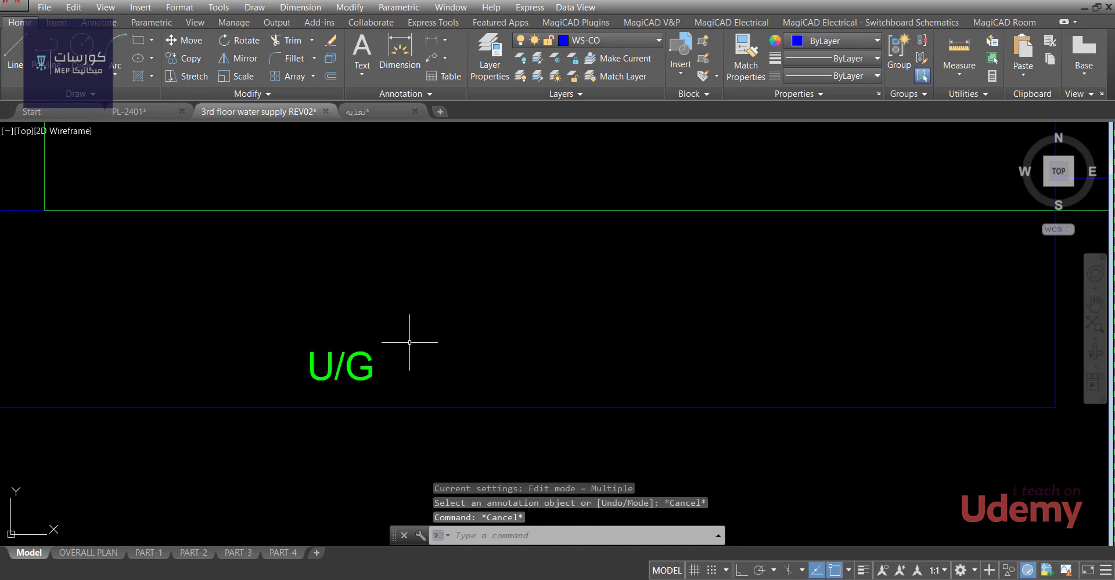
pyautogui.moveTo(411, 338); pyautogui.dragTo(438, 353, button='middle')
pyautogui.moveTo(328, 403); pyautogui.dragTo(416, 358)
pyautogui.write('co')
pyautogui.press('Return')
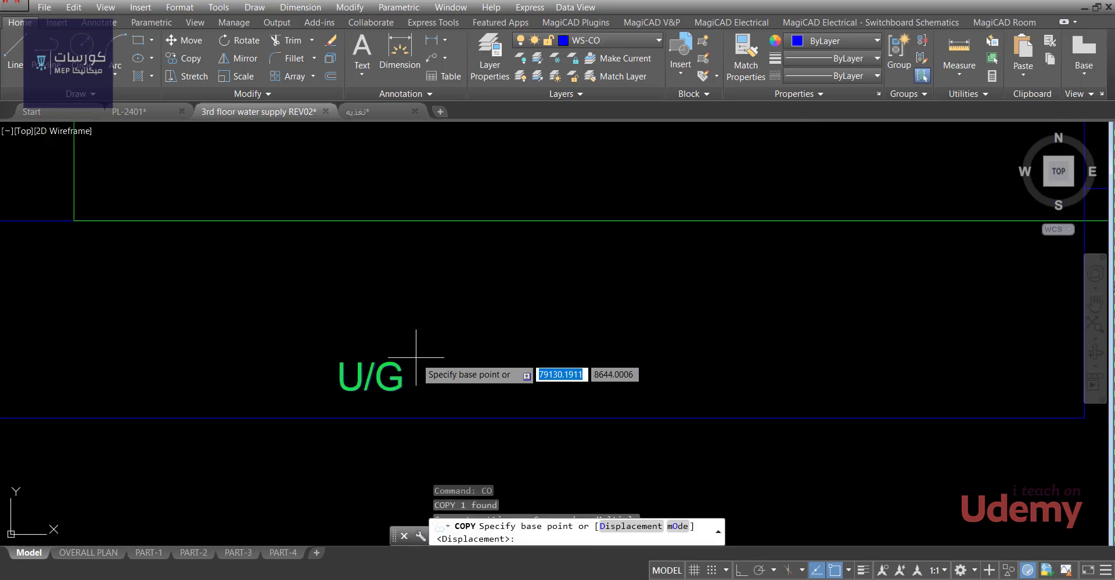
pyautogui.click(400, 390)
pyautogui.moveTo(593, 295)
pyautogui.mouseDown(button='middle')
pyautogui.moveTo(580, 313)
pyautogui.moveTo(585, 347)
pyautogui.moveTo(759, 279)
pyautogui.moveTo(600, 291)
pyautogui.mouseUp(button='middle')
pyautogui.scroll(-3, 682, 311)
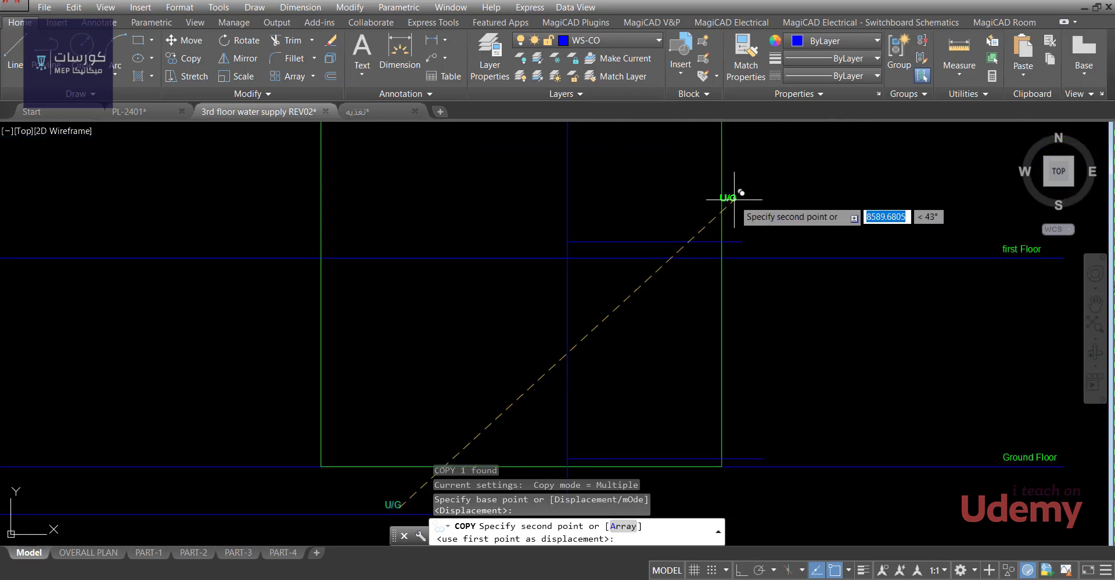
pyautogui.press('Escape')
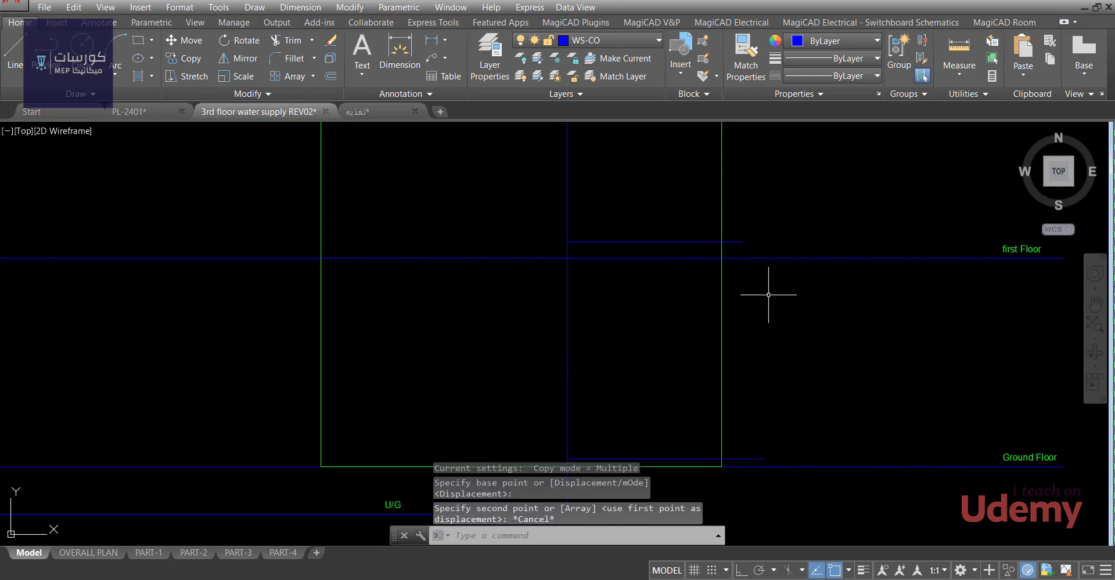
# Switch from the PDF viewer back to the AutoCAD drawing and examine the riser and its first Floor and Ground Floor branches.
pyautogui.moveTo(771, 294); pyautogui.dragTo(760, 269, button='middle')
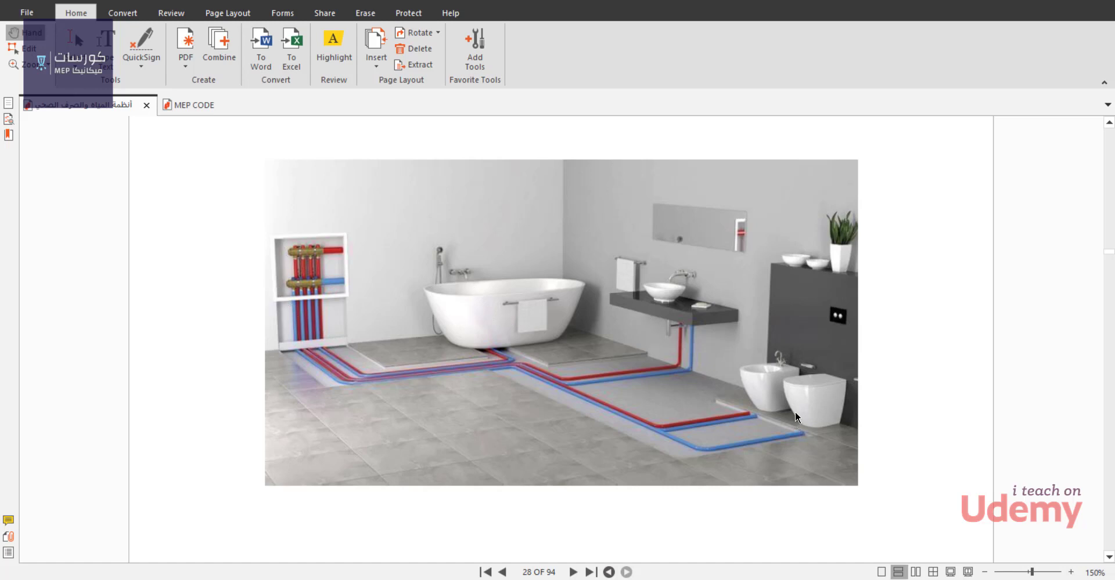
pyautogui.click(1061, 5)
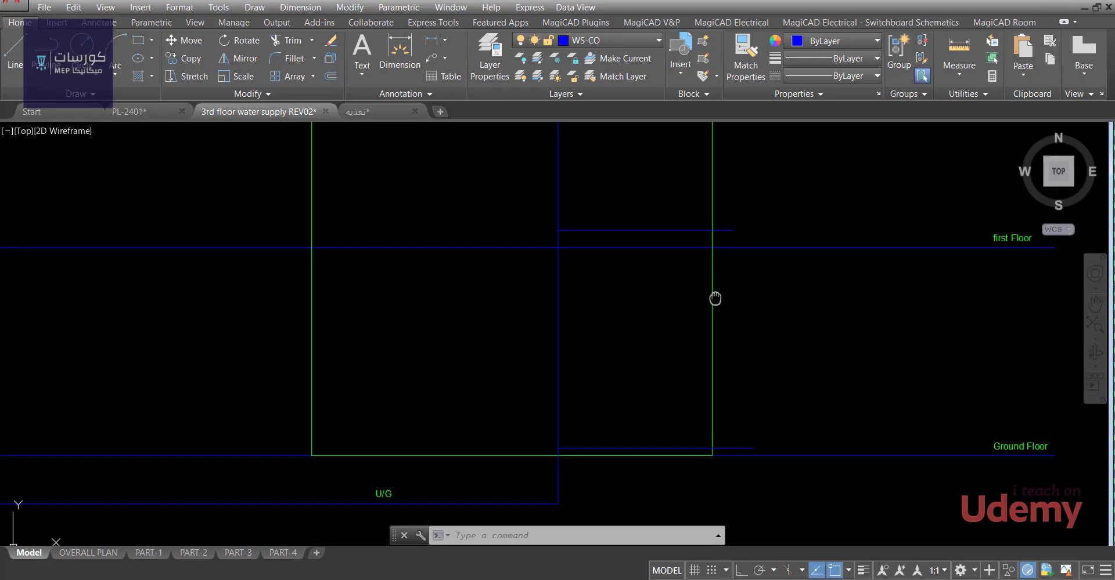
pyautogui.scroll(-2, 691, 317)
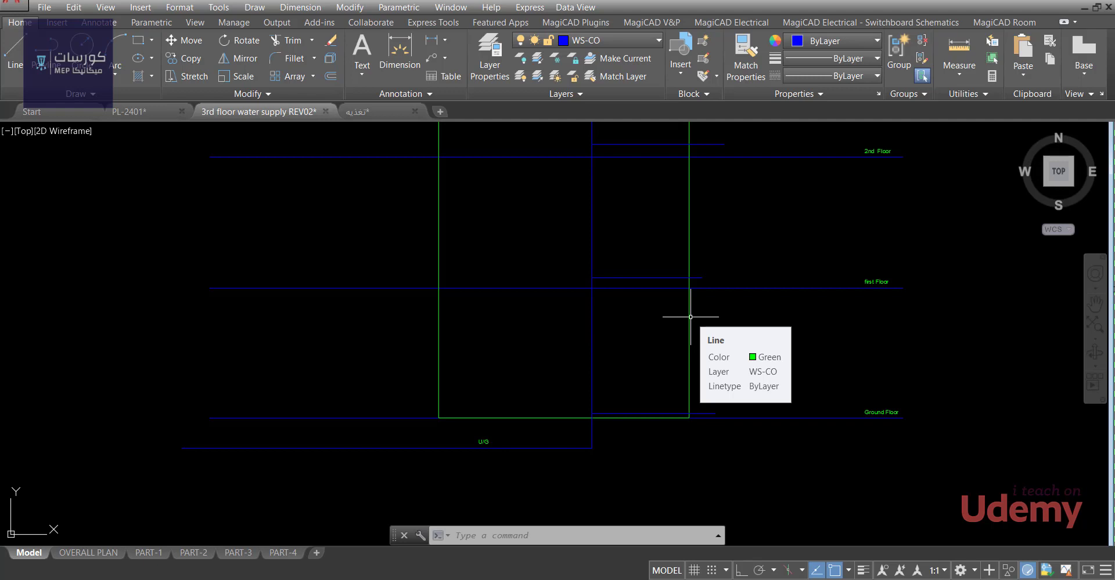
pyautogui.scroll(-2, 690, 317)
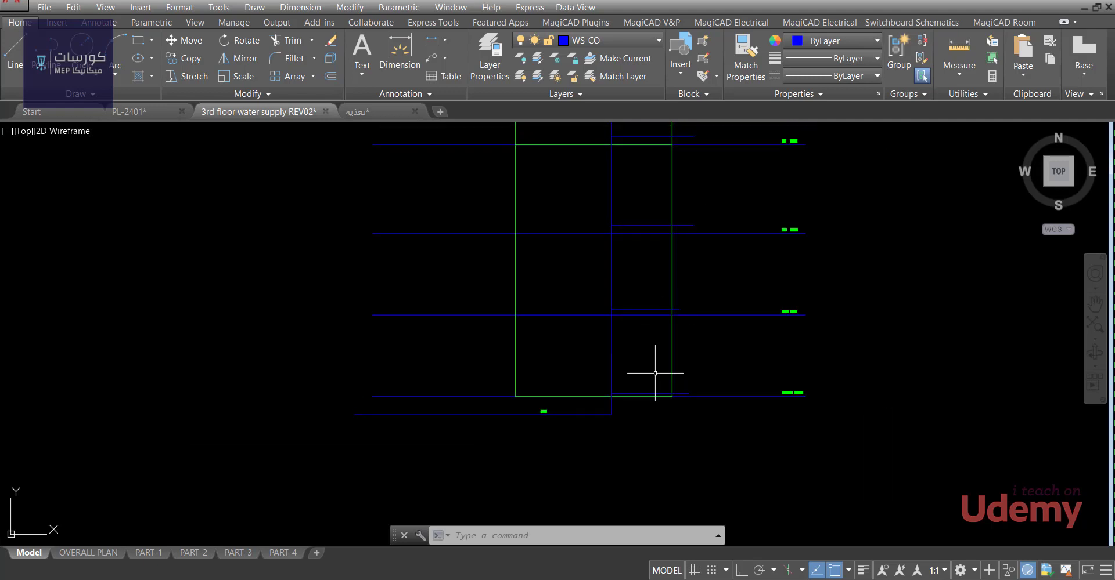
pyautogui.scroll(4, 654, 368)
pyautogui.moveTo(677, 398)
pyautogui.mouseDown(button='middle')
pyautogui.moveTo(632, 408)
pyautogui.moveTo(639, 426)
pyautogui.mouseUp(button='middle')
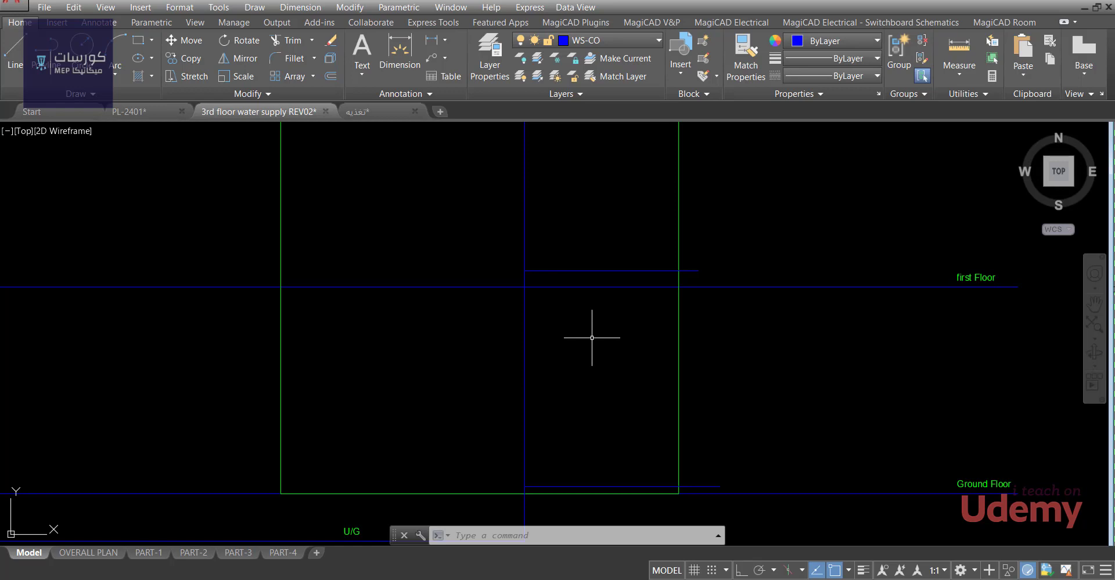
pyautogui.moveTo(660, 296); pyautogui.dragTo(667, 295, button='middle')
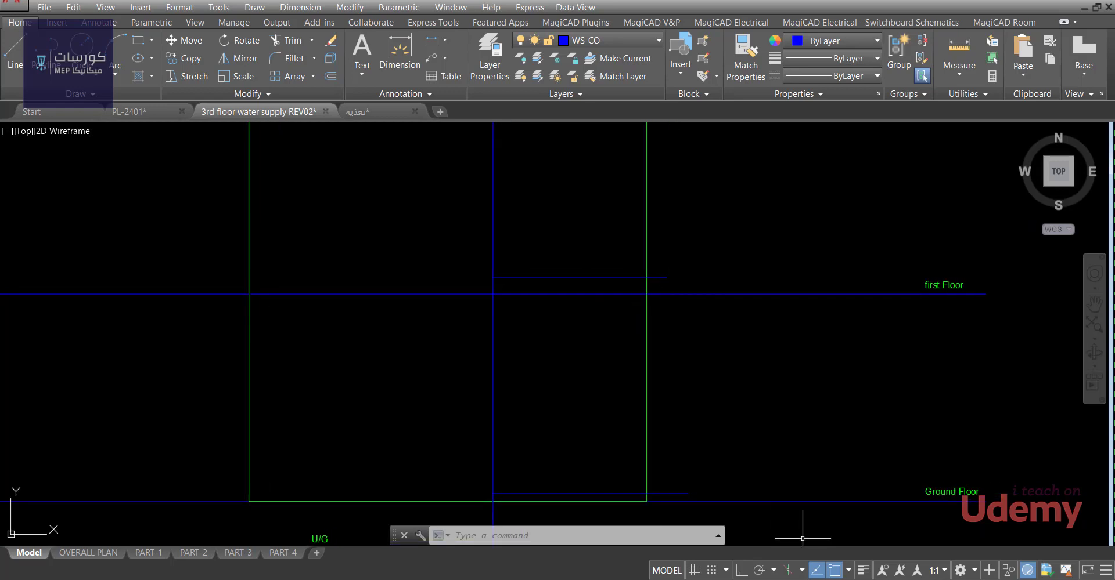
pyautogui.scroll(-2, 643, 428)
pyautogui.scroll(2, 603, 349)
pyautogui.moveTo(603, 348); pyautogui.dragTo(603, 368, button='middle')
pyautogui.click(581, 394)
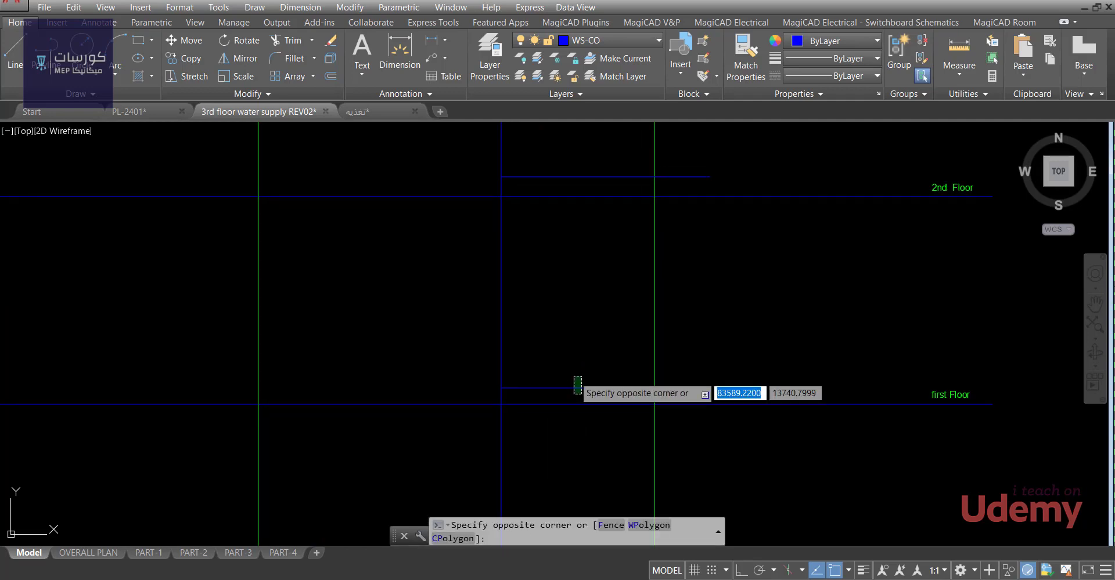
pyautogui.click(574, 377)
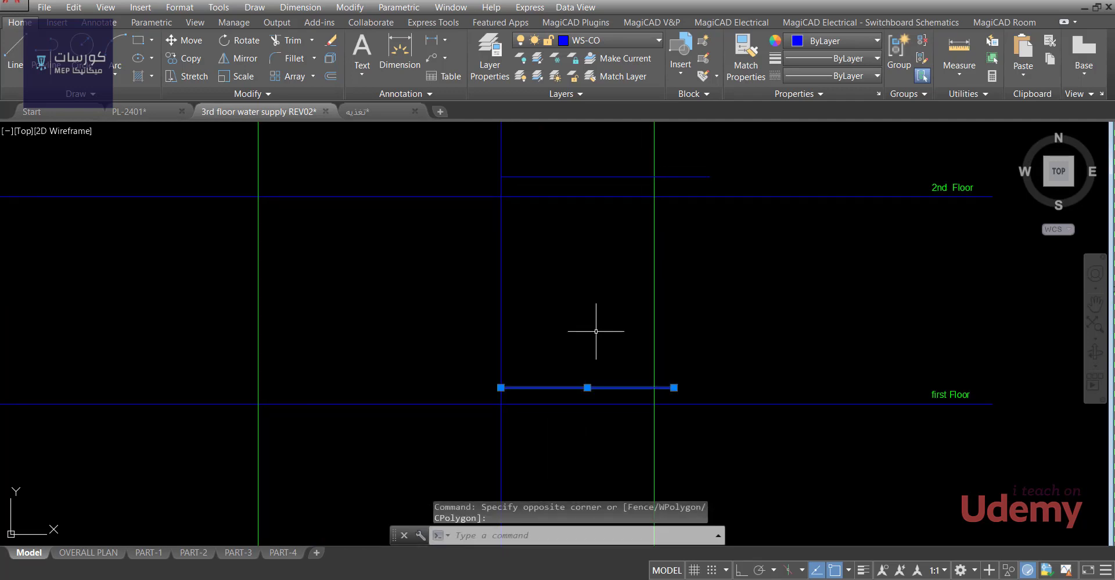
pyautogui.press('Escape')
# Set the current colour to red 205,32,39 and draw a horizontal line across the section slightly below the 2nd Floor line.
pyautogui.click(836, 41)
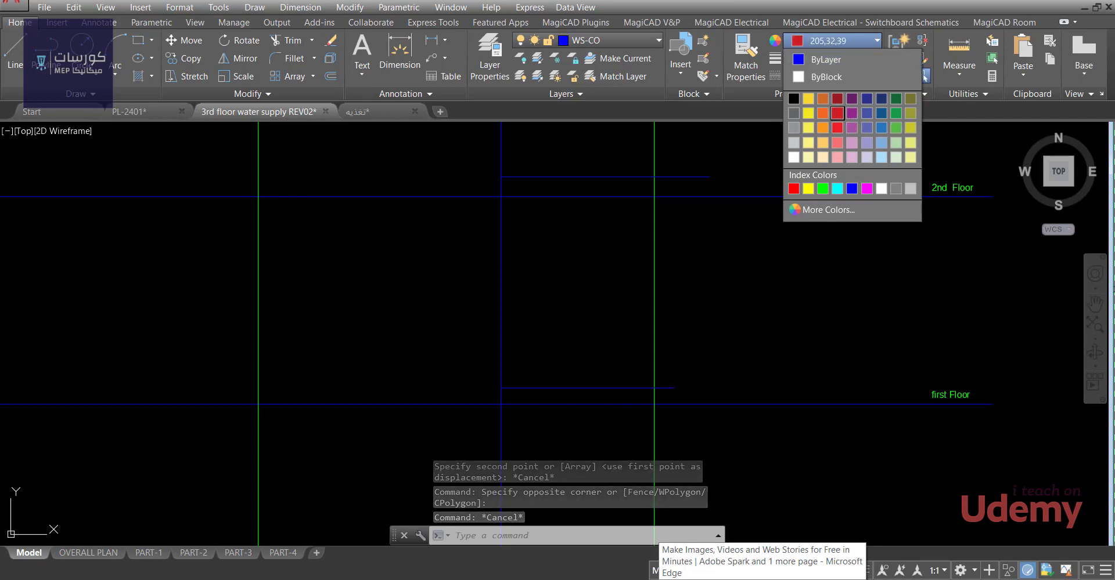
pyautogui.click(837, 114)
pyautogui.write('l')
pyautogui.press('Return')
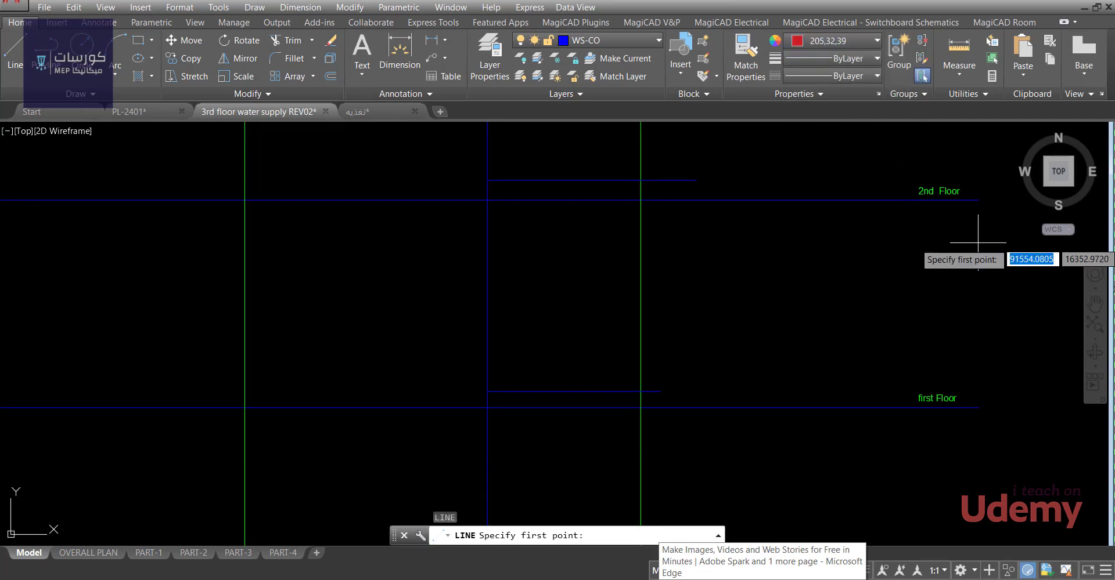
pyautogui.click(982, 245)
pyautogui.moveTo(640, 259); pyautogui.dragTo(746, 260, button='middle')
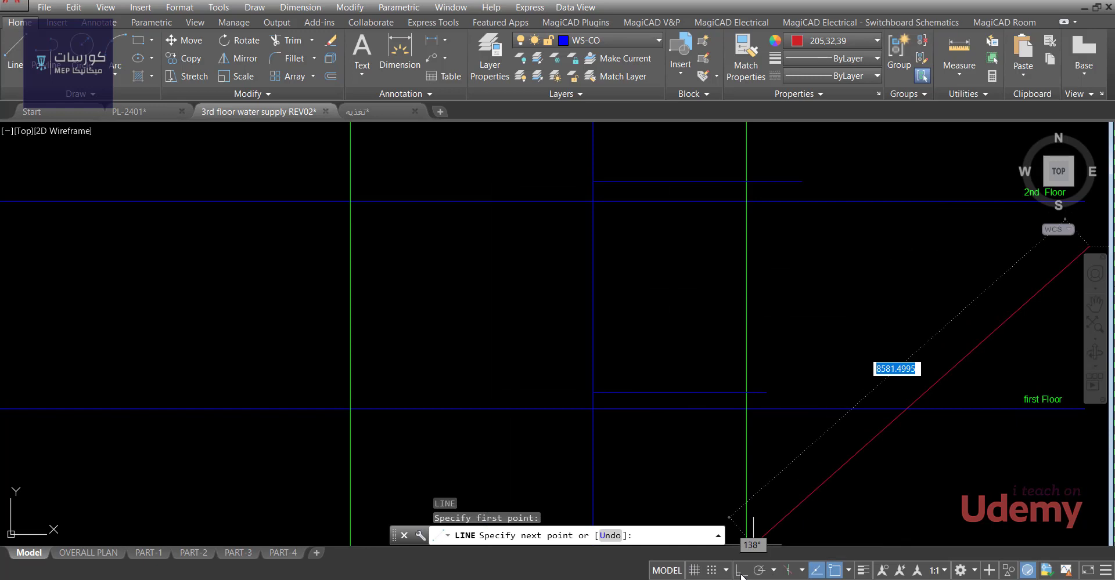
pyautogui.press('F8')
pyautogui.press('Escape')
pyautogui.press('Escape')
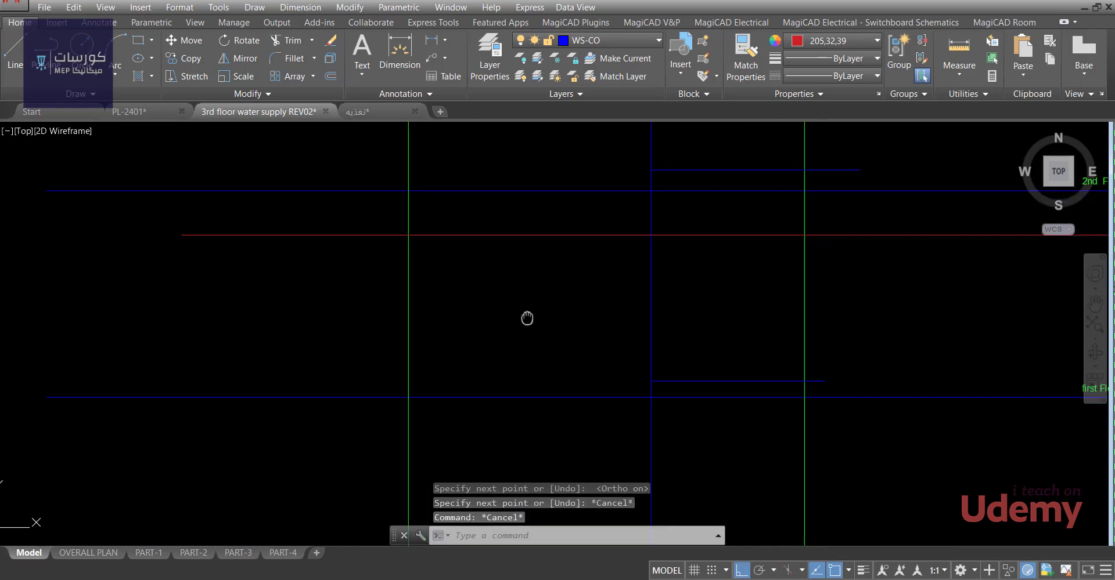
# Move the first Floor branch line up along the riser to just above the red line.
pyautogui.scroll(4, 642, 368)
pyautogui.scroll(1, 642, 368)
pyautogui.click(660, 368)
pyautogui.click(665, 374)
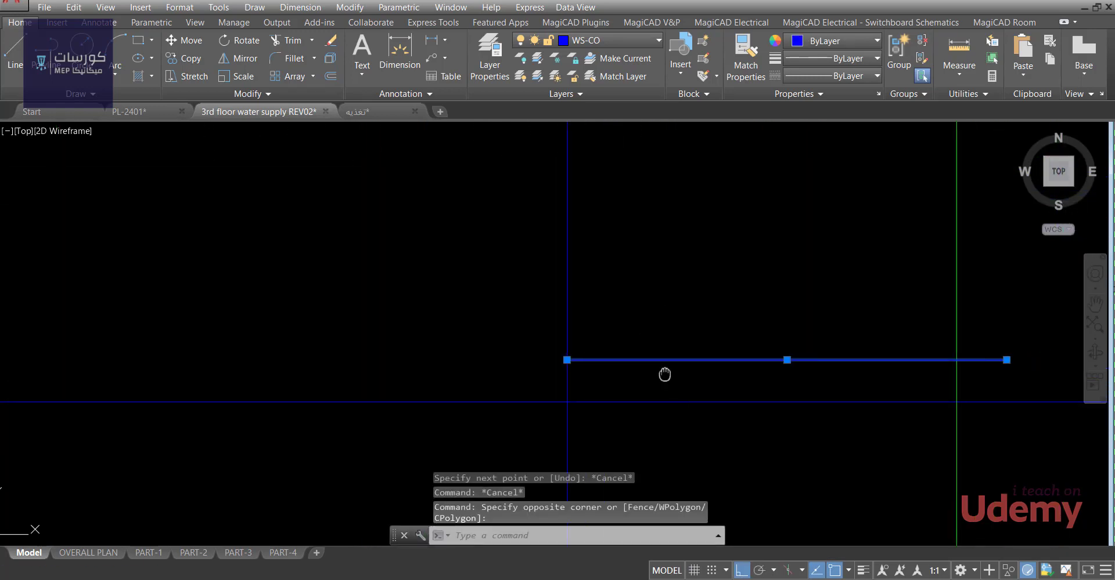
pyautogui.scroll(-2, 712, 367)
pyautogui.write('m')
pyautogui.press('Return')
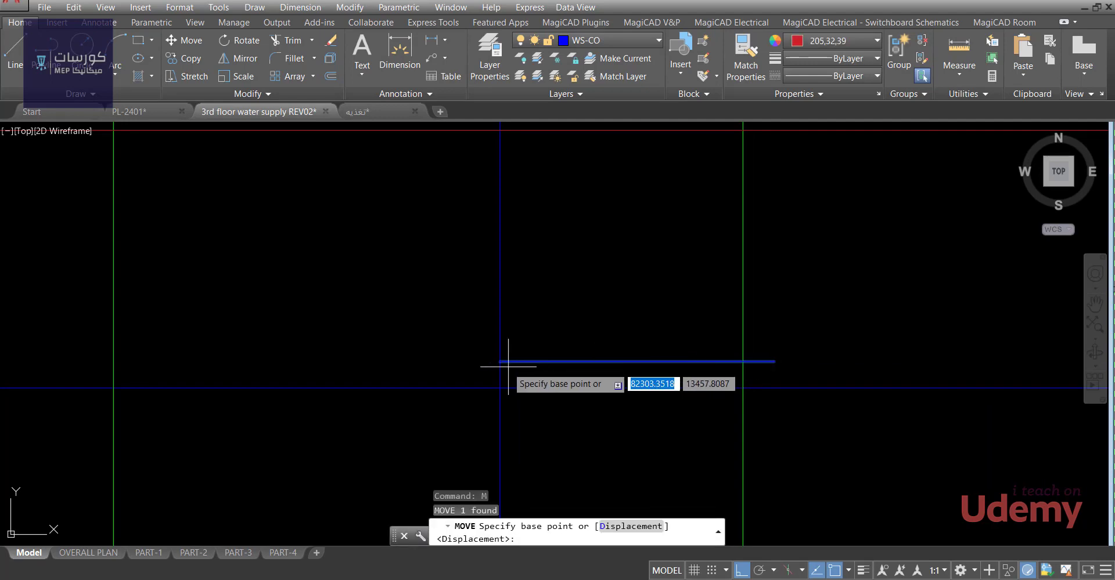
pyautogui.click(499, 362)
pyautogui.scroll(-2, 501, 361)
pyautogui.scroll(3, 530, 274)
pyautogui.press('Escape')
pyautogui.press('Escape')
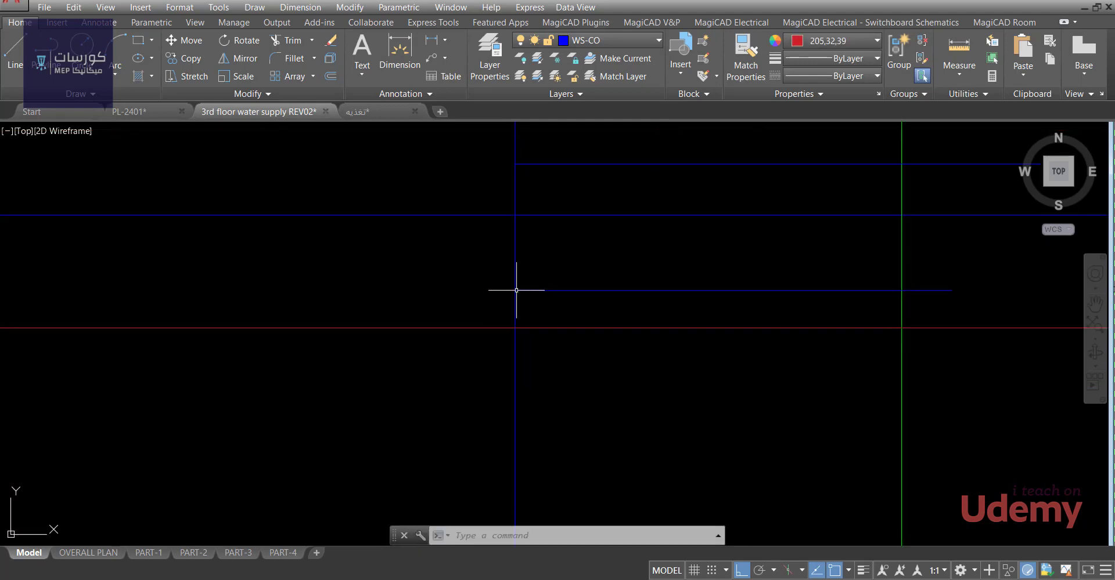
# Copy the first Floor label straight up to just above the right end of the red line.
pyautogui.moveTo(515, 291); pyautogui.dragTo(569, 317, button='middle')
pyautogui.scroll(-2, 589, 291)
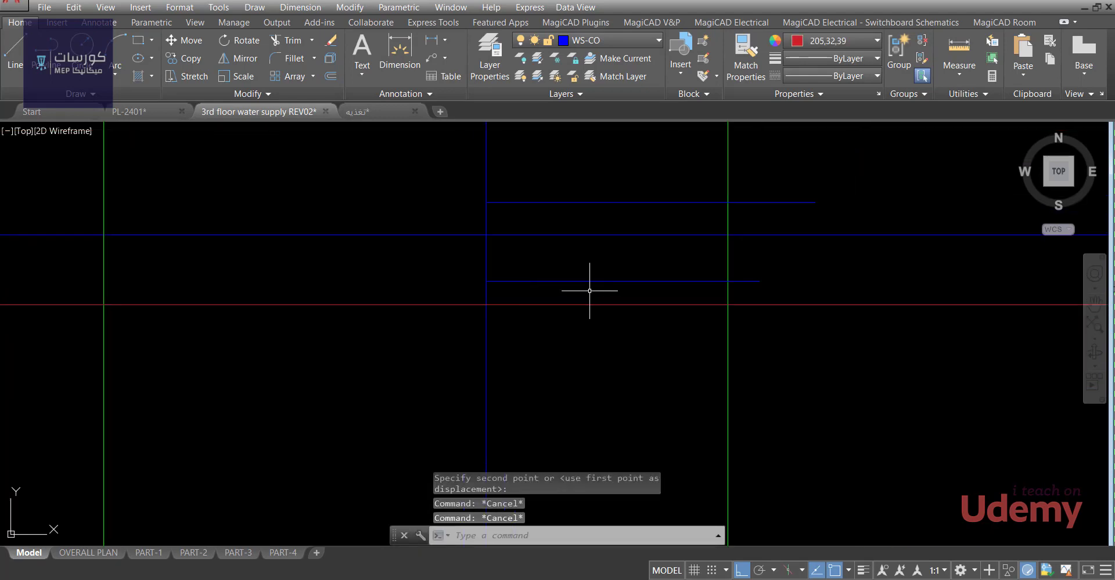
pyautogui.scroll(-4, 597, 298)
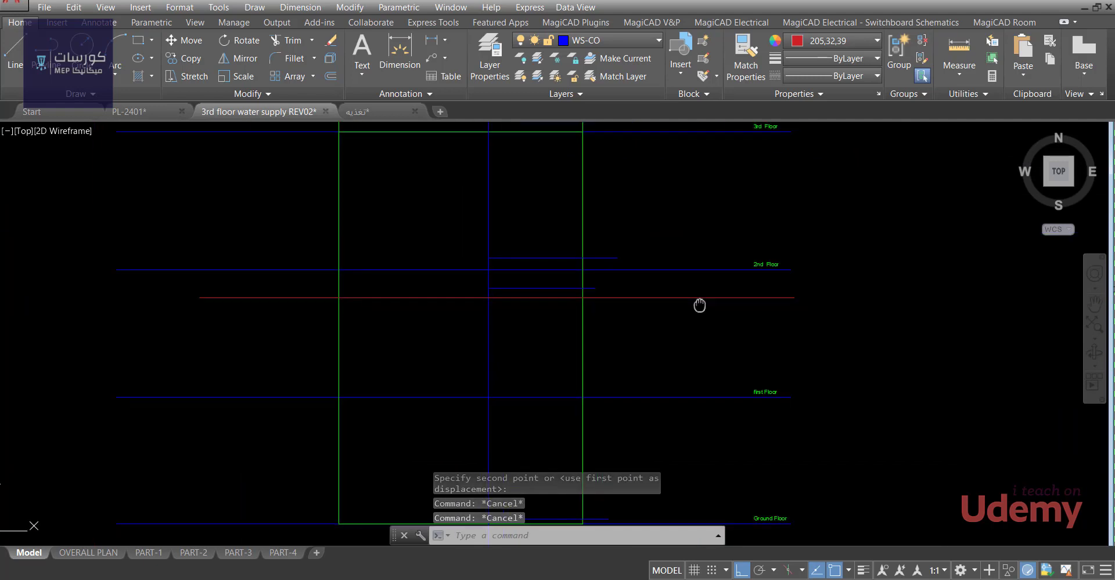
pyautogui.scroll(5, 813, 341)
pyautogui.scroll(-3, 813, 341)
pyautogui.click(757, 393)
pyautogui.moveTo(757, 393); pyautogui.dragTo(750, 373, button='middle')
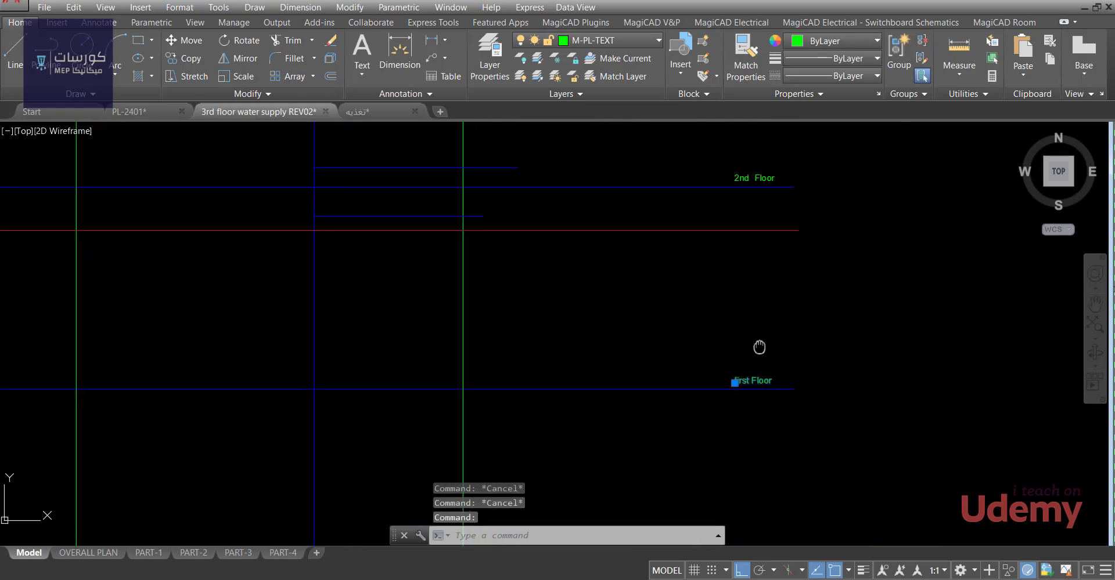
pyautogui.write('CO')
pyautogui.press('Return')
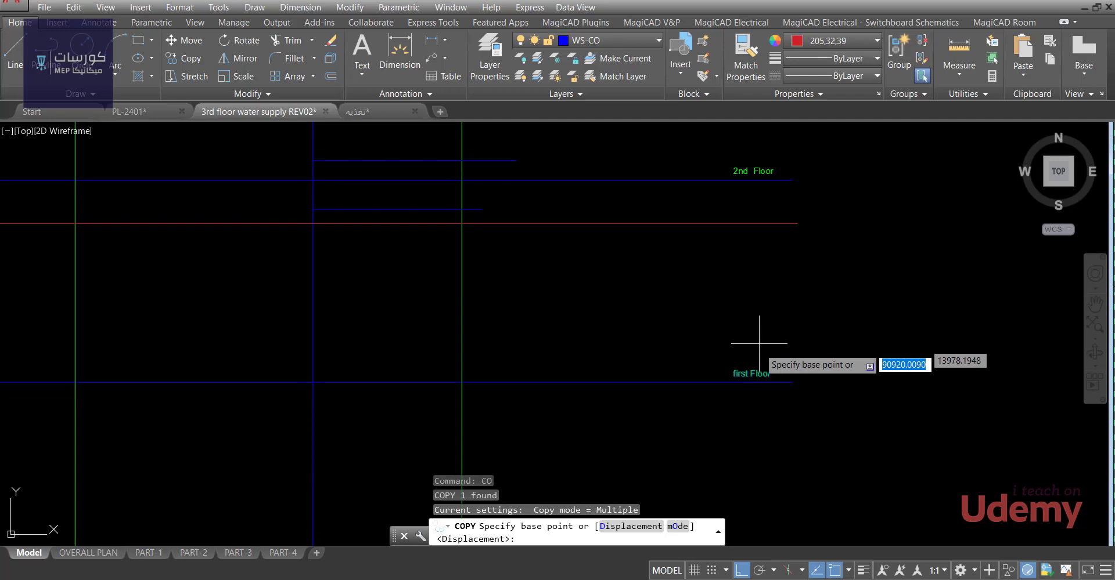
pyautogui.click(733, 377)
pyautogui.scroll(3, 726, 256)
pyautogui.moveTo(726, 256); pyautogui.dragTo(728, 309, button='middle')
pyautogui.scroll(3, 727, 309)
pyautogui.click(728, 221)
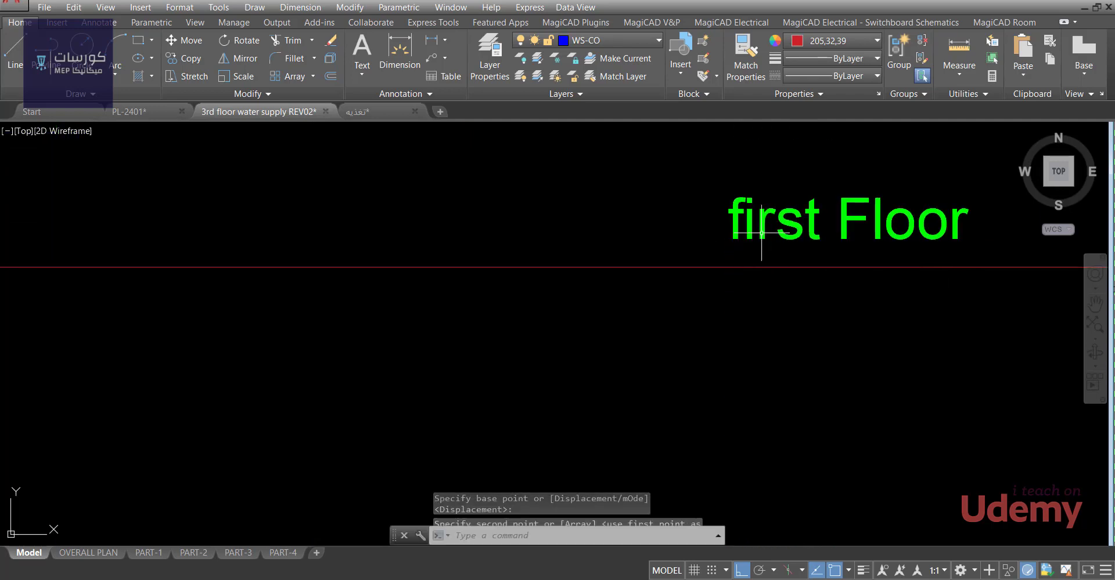
pyautogui.press('Escape')
# Change the copied label above the red line to F.C.
pyautogui.doubleClick(728, 221)
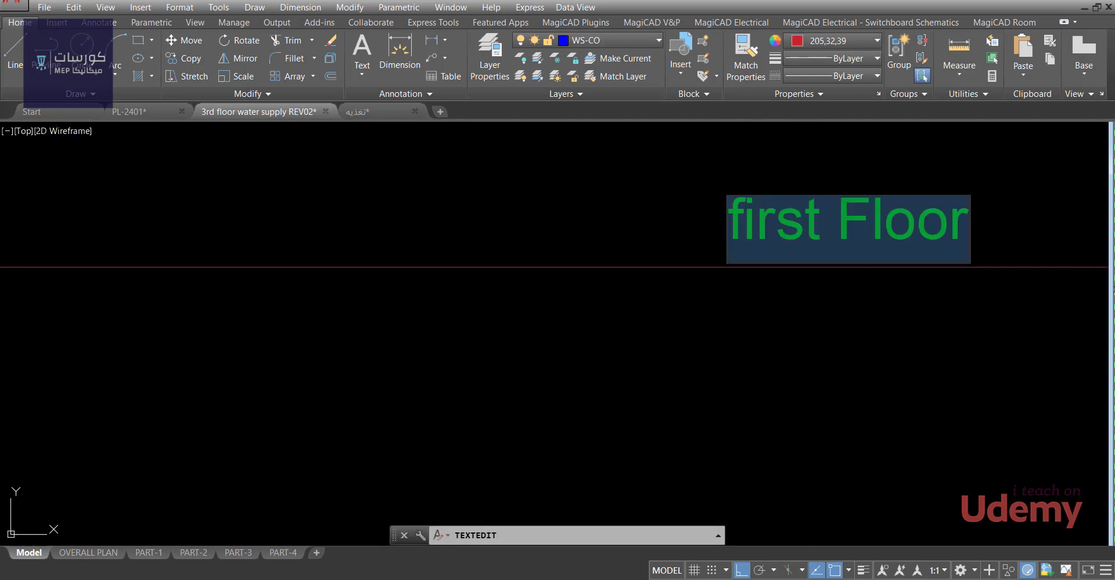
pyautogui.write('f')
pyautogui.press('BackSpace')
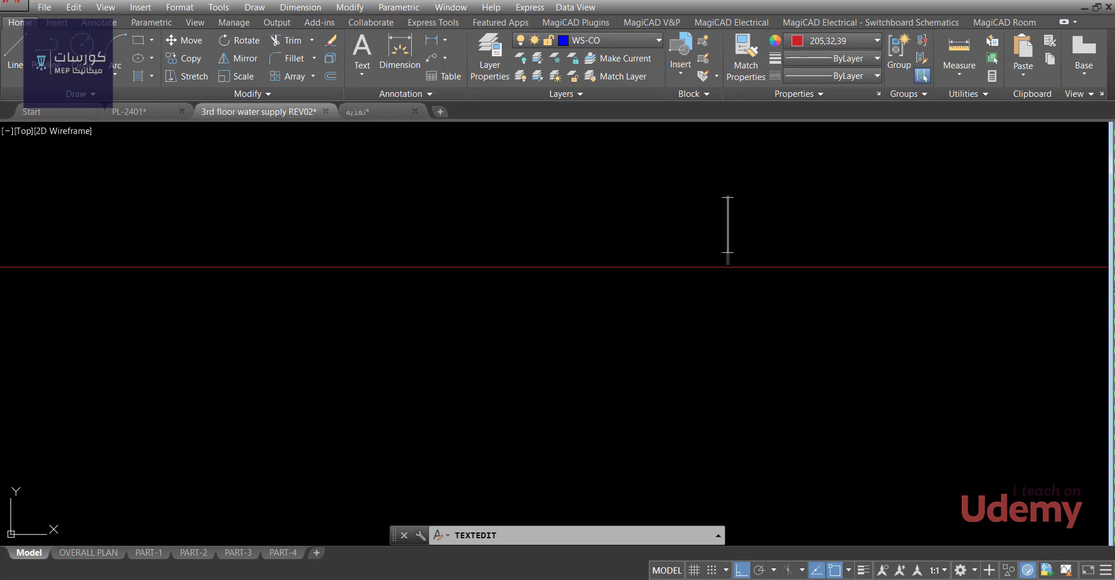
pyautogui.write('F')
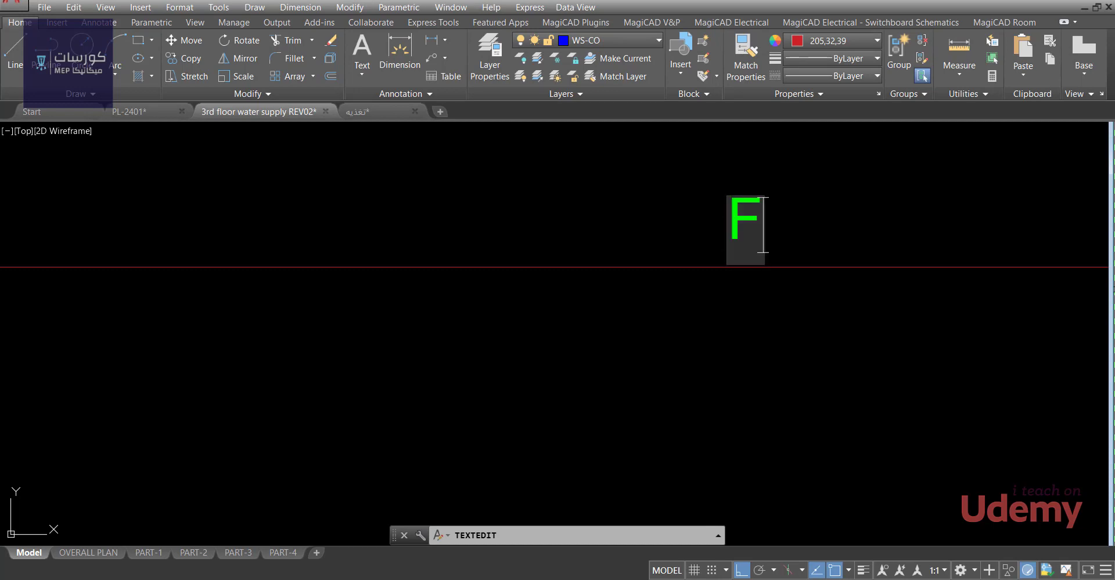
pyautogui.write('.C')
pyautogui.press('Return')
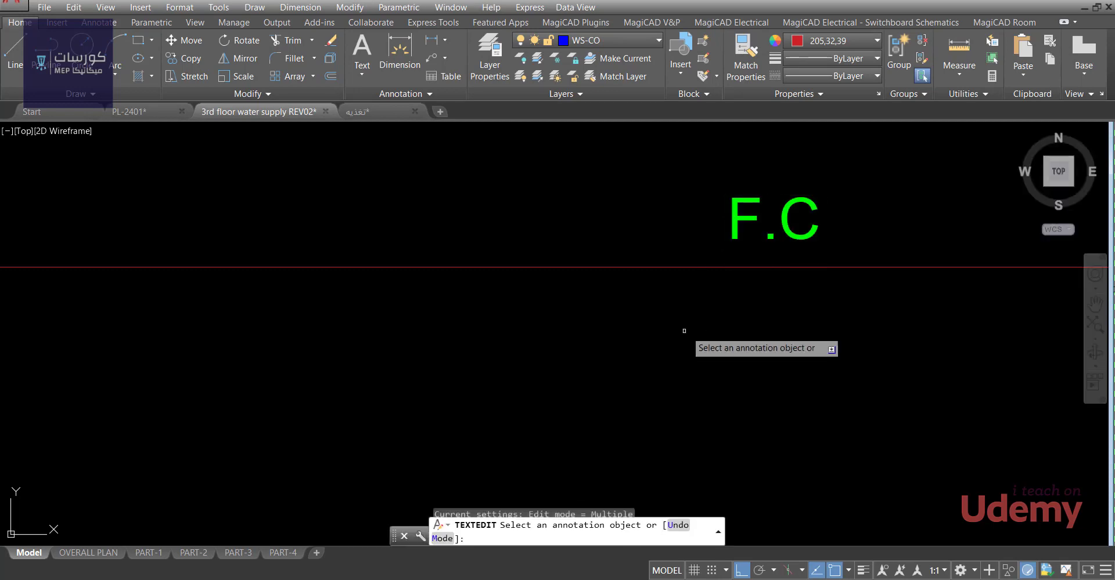
# Draw a horizontal line from the riser end of the branch above the F.C line leftward past the left shaft wall.
pyautogui.press('Escape')
pyautogui.press('Escape')
pyautogui.scroll(-3, 684, 348)
pyautogui.moveTo(461, 335); pyautogui.dragTo(524, 316, button='middle')
pyautogui.moveTo(400, 286); pyautogui.dragTo(513, 276, button='middle')
pyautogui.moveTo(374, 262); pyautogui.dragTo(480, 287, button='middle')
pyautogui.moveTo(687, 266); pyautogui.dragTo(711, 256, button='middle')
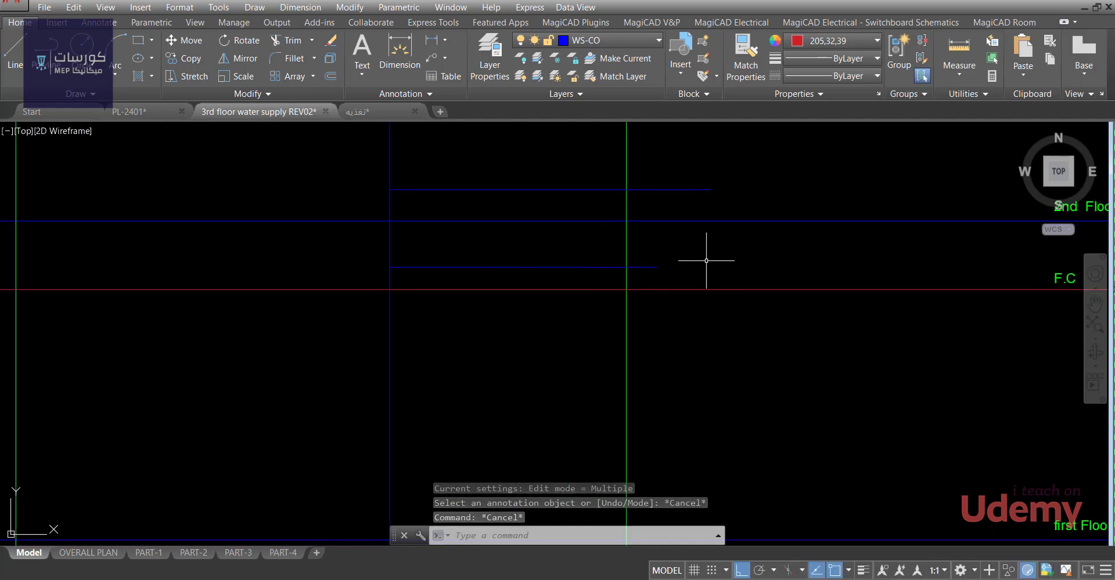
pyautogui.moveTo(525, 280)
pyautogui.mouseDown(button='middle')
pyautogui.moveTo(587, 256)
pyautogui.moveTo(631, 265)
pyautogui.mouseUp(button='middle')
pyautogui.write('l')
pyautogui.press('Return')
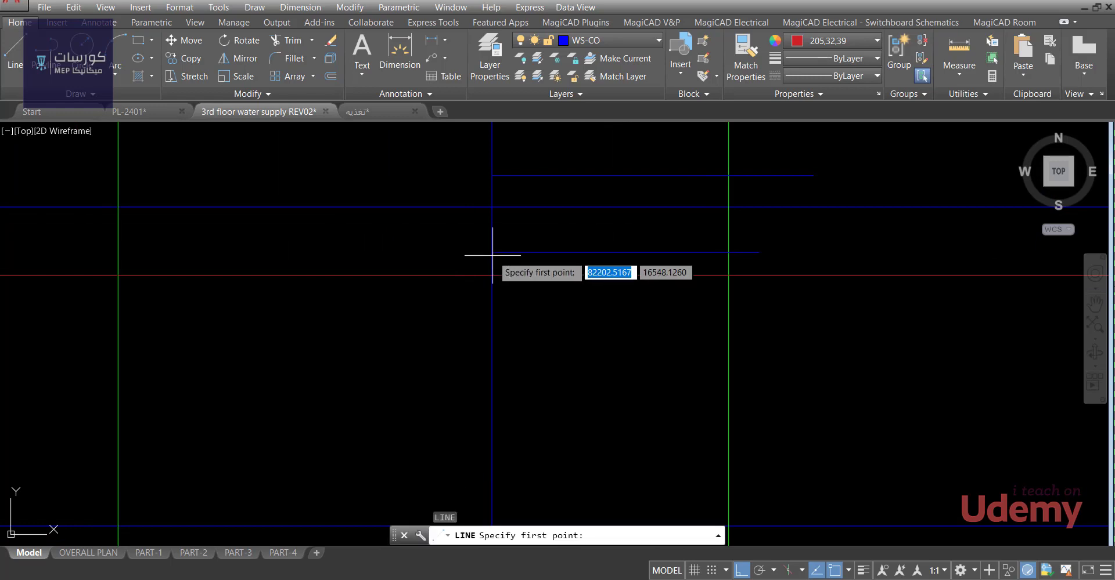
pyautogui.click(497, 250)
pyautogui.scroll(2, 398, 235)
pyautogui.press('Escape')
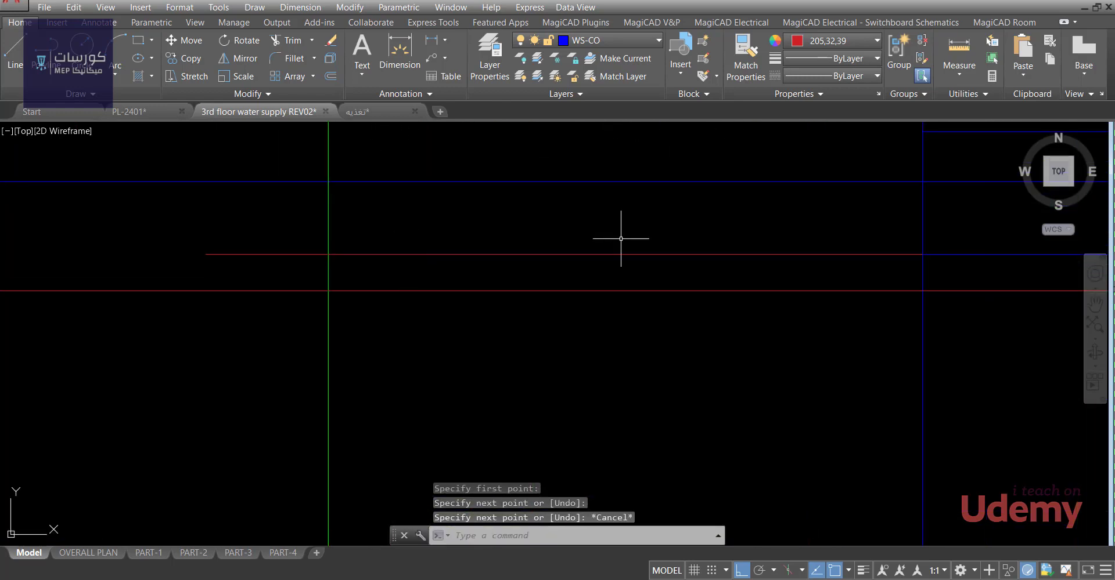
# Match the new line's properties to the blue branch line above the F.C line.
pyautogui.click(869, 297)
pyautogui.click(848, 272)
pyautogui.moveTo(848, 272); pyautogui.dragTo(822, 244, button='middle')
pyautogui.write('m')
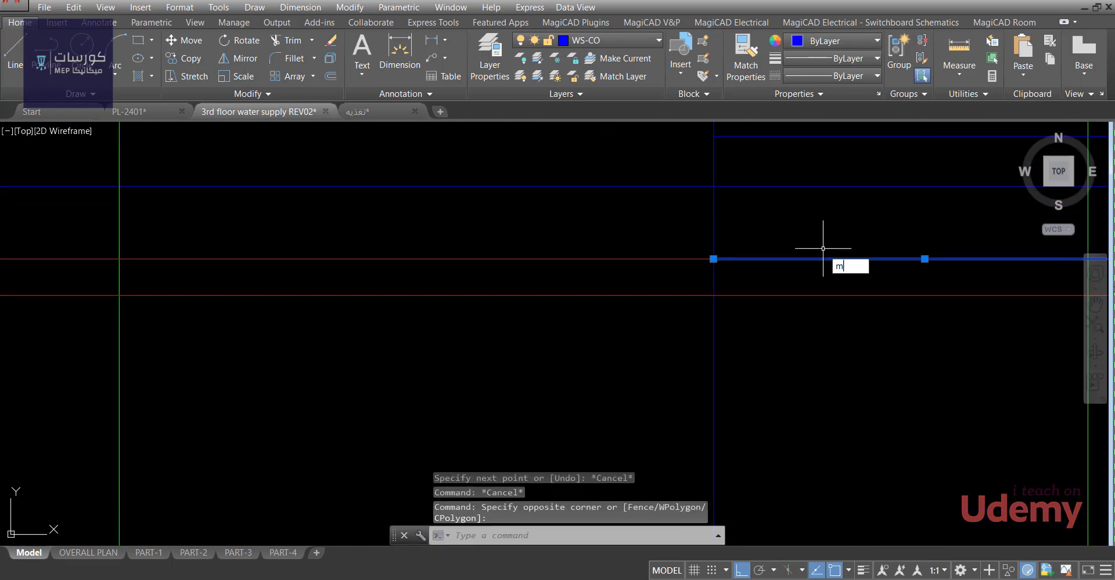
pyautogui.write('a')
pyautogui.press('Return')
pyautogui.click(634, 258)
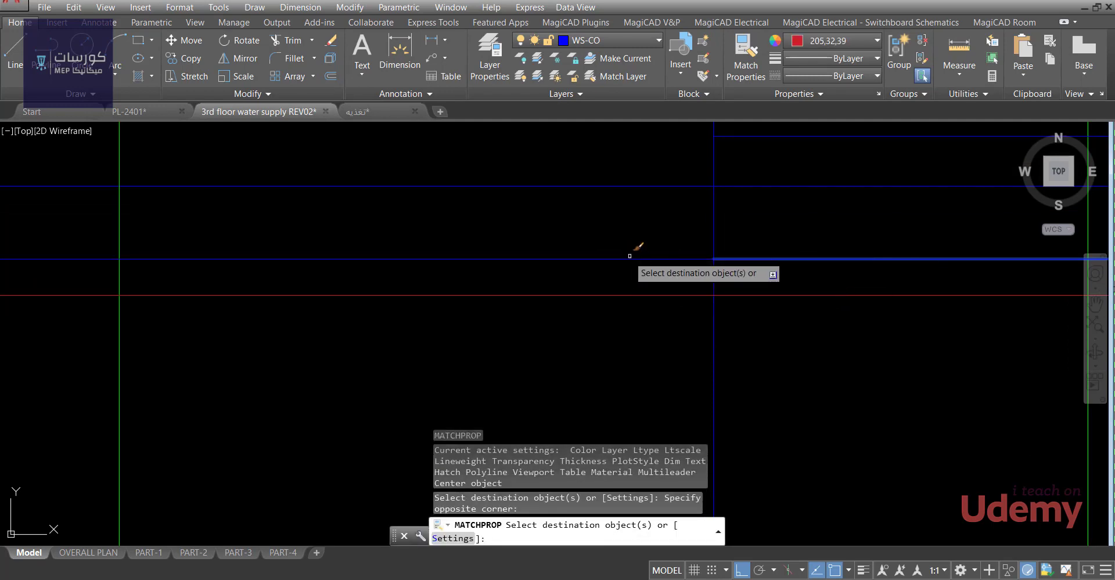
pyautogui.press('Return')
pyautogui.press('Escape')
pyautogui.press('Escape')
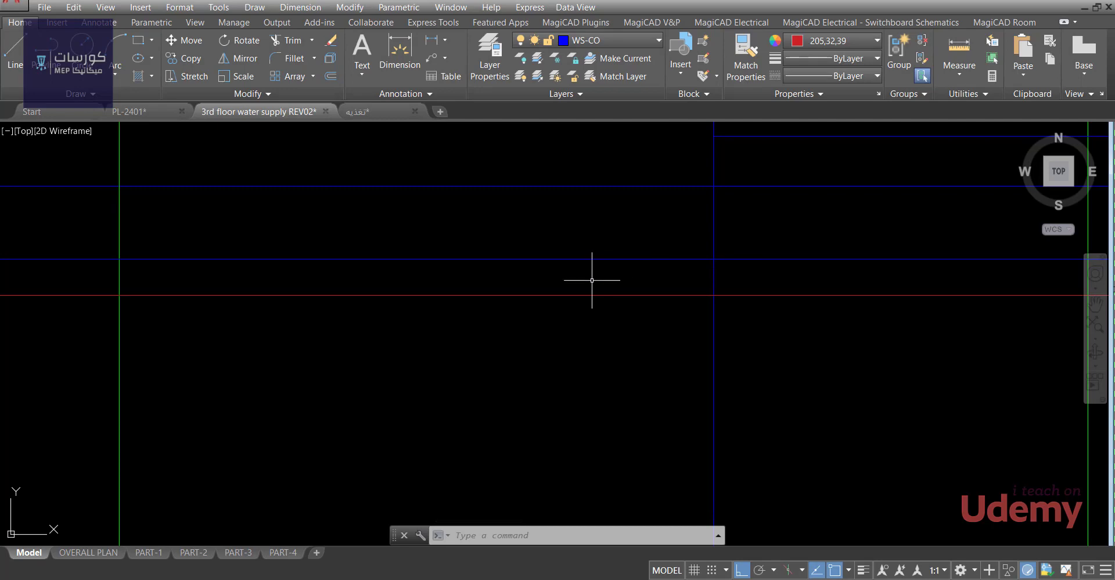
# Examine the cold-water riser shaft and its pipe labels beside the NICU in the third-floor plan.
pyautogui.scroll(-10, 591, 281)
pyautogui.moveTo(652, 291); pyautogui.dragTo(615, 283, button='middle')
pyautogui.scroll(10, 486, 290)
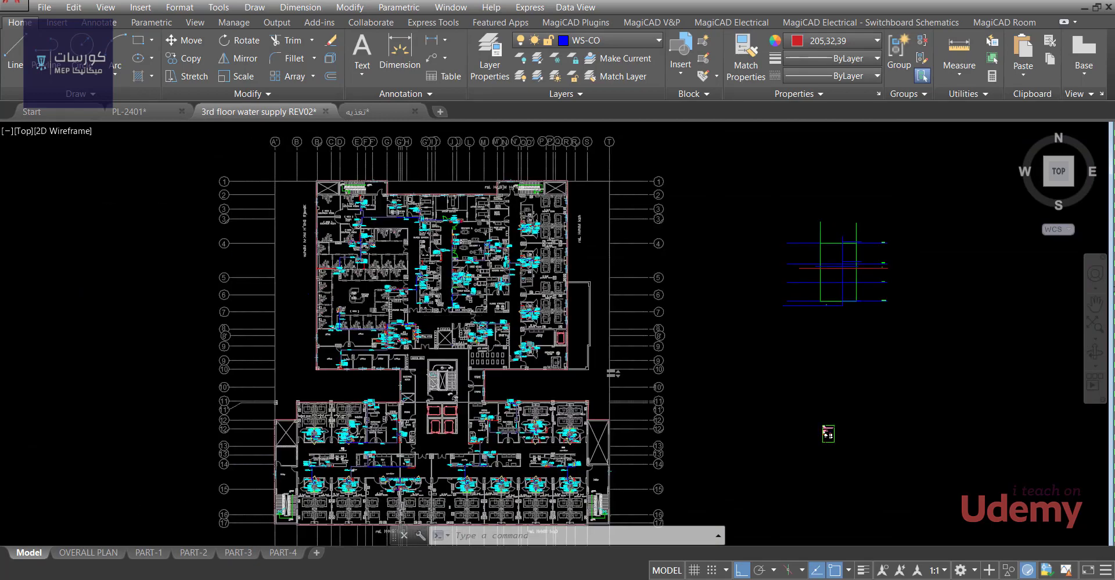
pyautogui.scroll(-6, 486, 290)
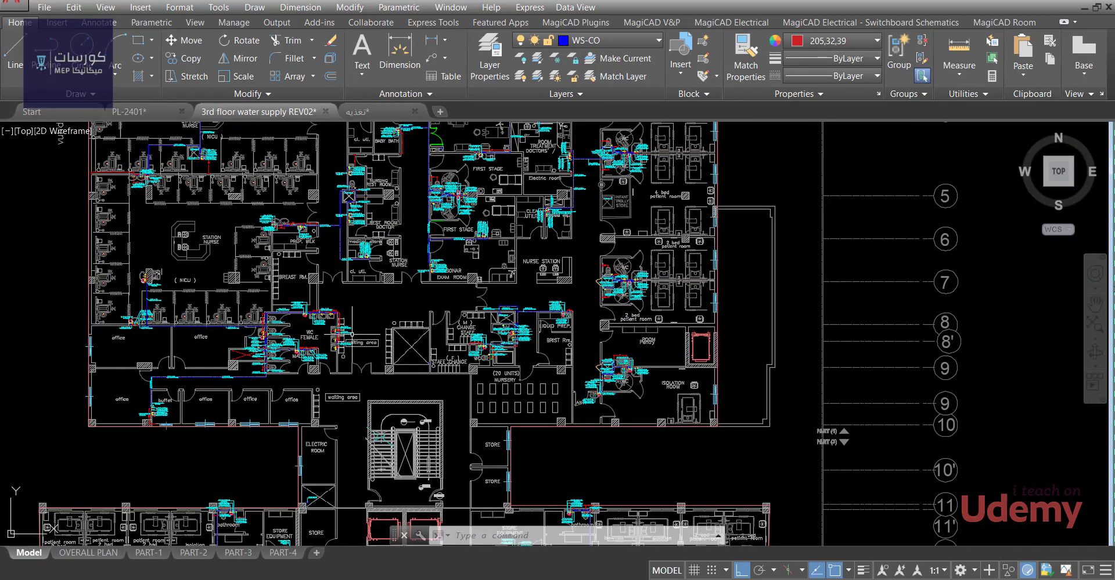
pyautogui.moveTo(505, 252); pyautogui.dragTo(541, 307, button='middle')
pyautogui.scroll(1, 458, 293)
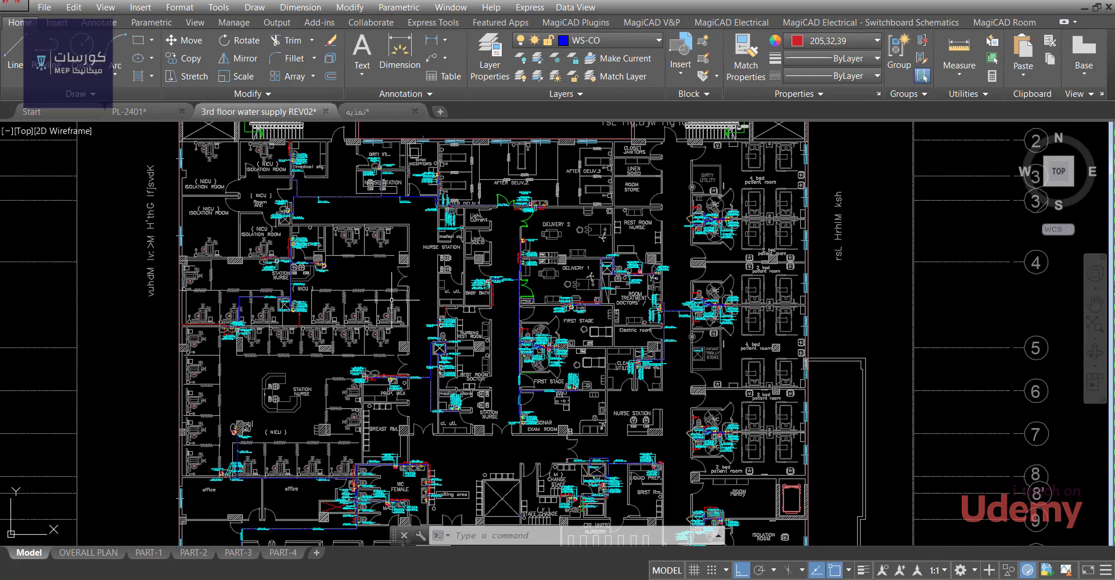
pyautogui.scroll(1, 321, 294)
pyautogui.scroll(4, 321, 294)
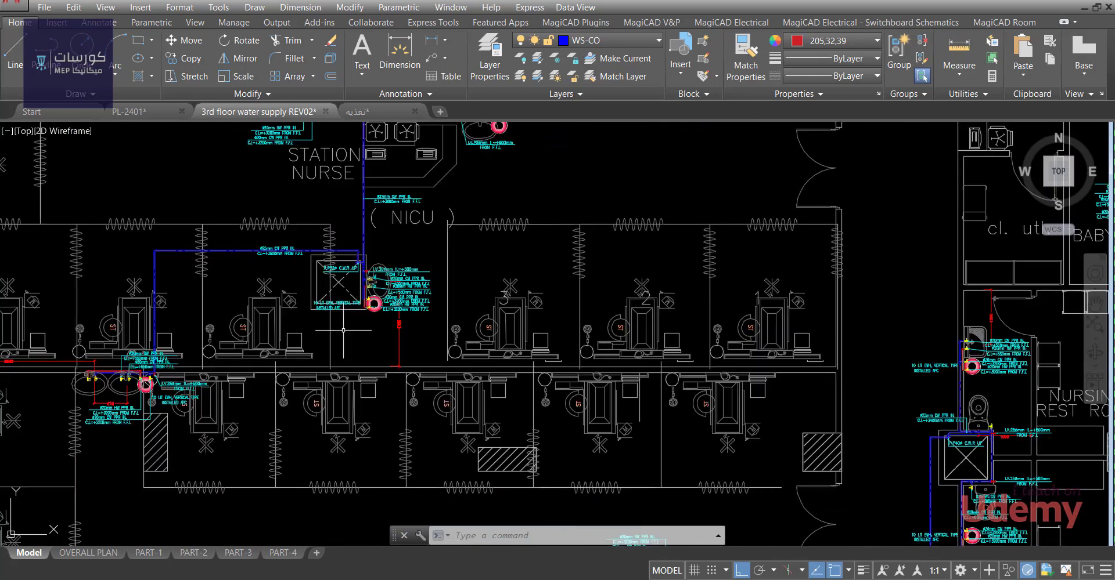
pyautogui.moveTo(354, 274); pyautogui.dragTo(369, 375, button='middle')
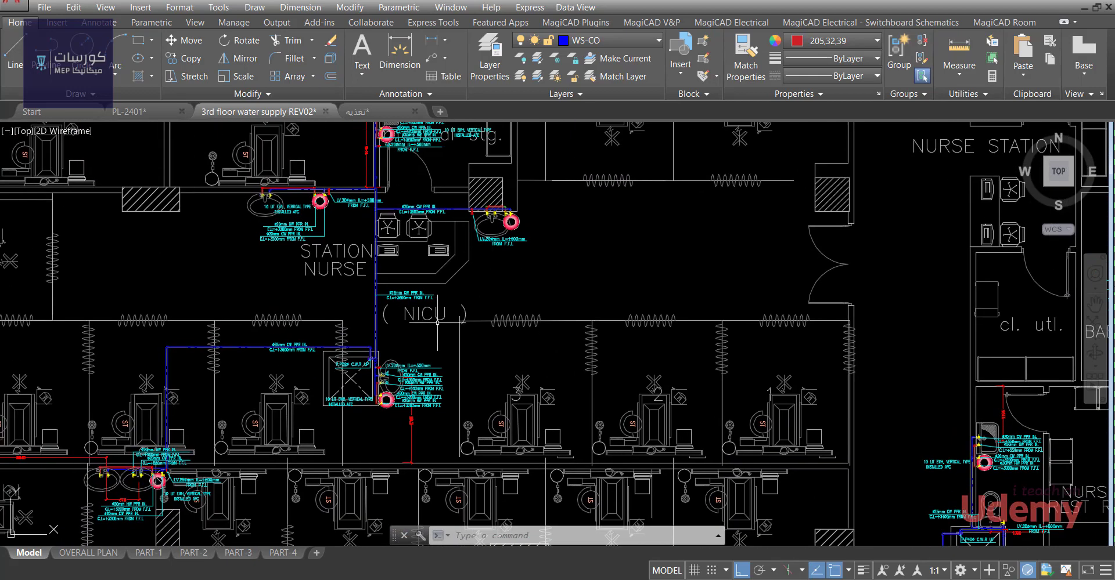
pyautogui.scroll(3, 435, 325)
pyautogui.moveTo(442, 362); pyautogui.dragTo(433, 297, button='middle')
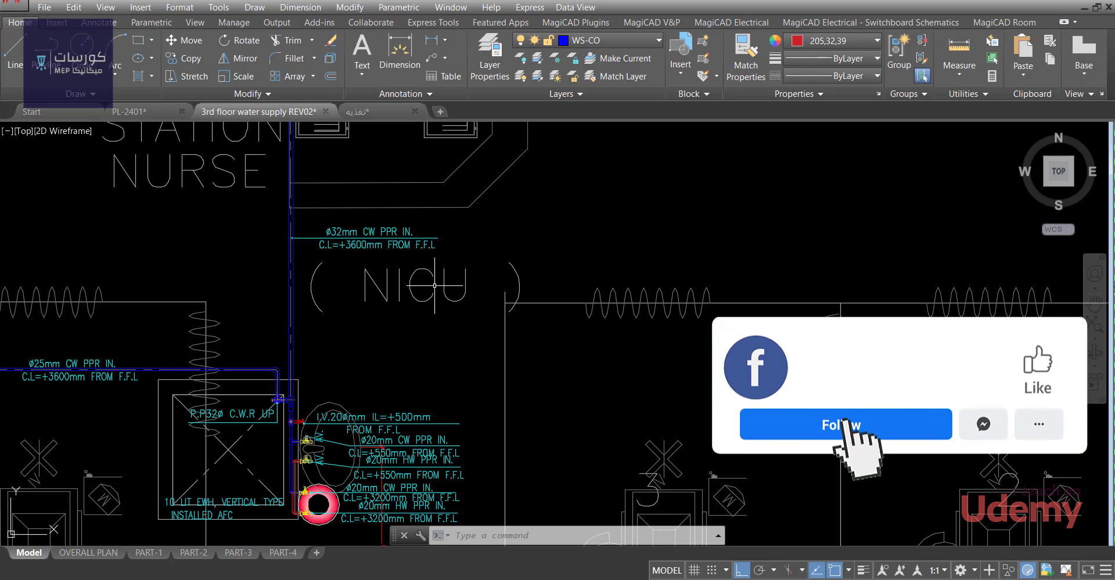
# Examine the cold-water branches feeding the basins and water heaters around the NICU nurse station.
pyautogui.scroll(-3, 464, 292)
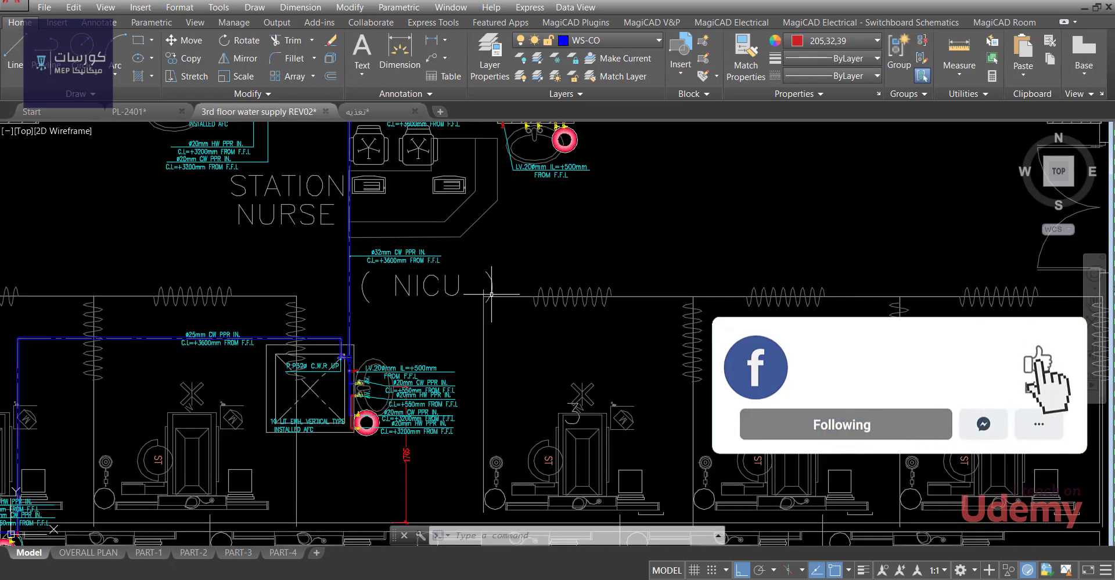
pyautogui.moveTo(491, 294); pyautogui.dragTo(493, 293, button='middle')
pyautogui.scroll(-3, 493, 294)
pyautogui.scroll(2, 500, 294)
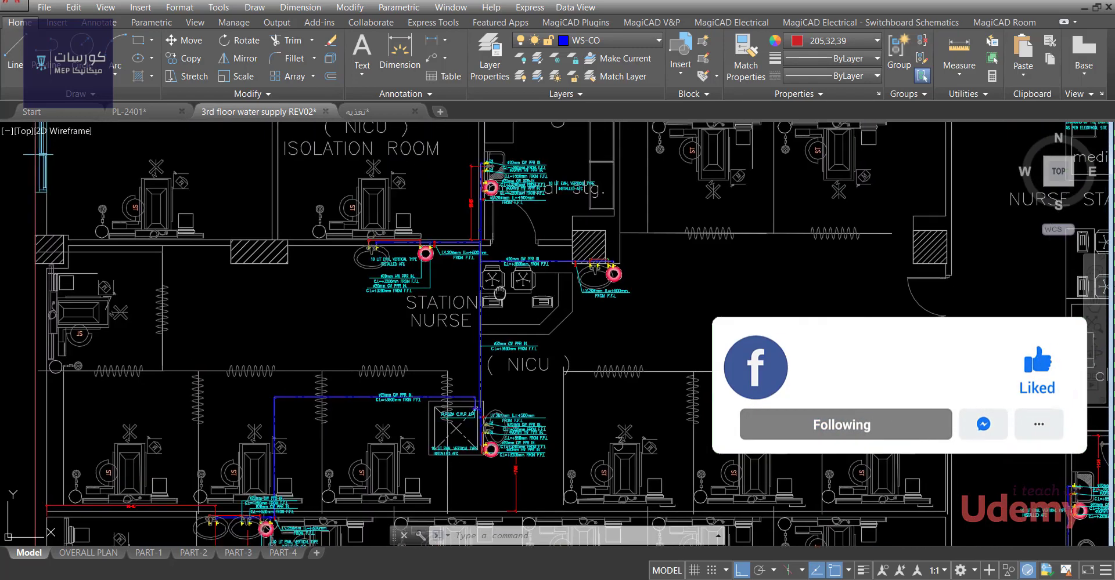
pyautogui.scroll(3, 499, 293)
pyautogui.scroll(-1, 499, 293)
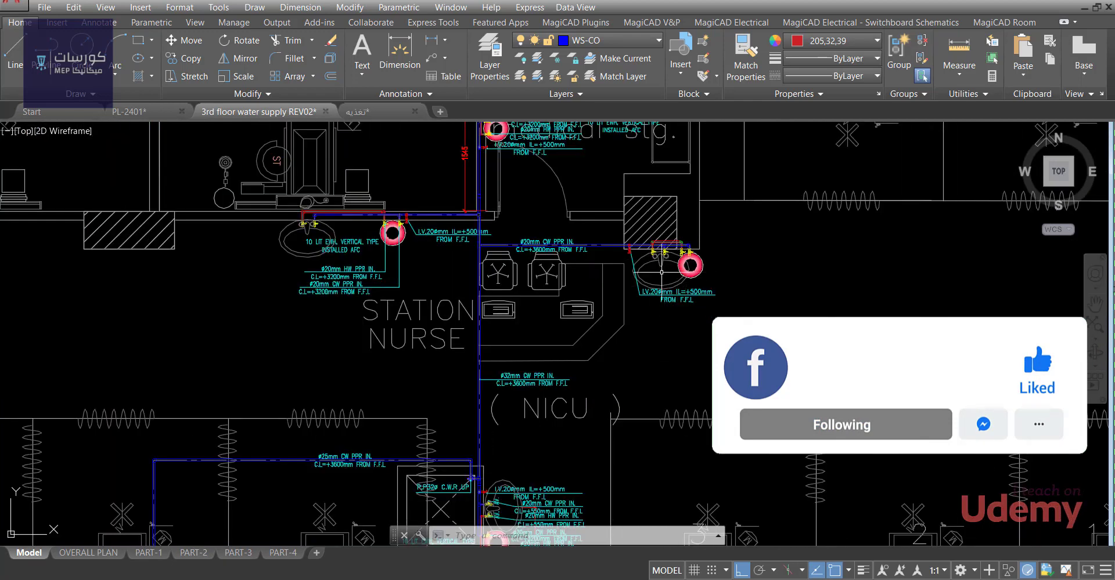
pyautogui.scroll(2, 652, 286)
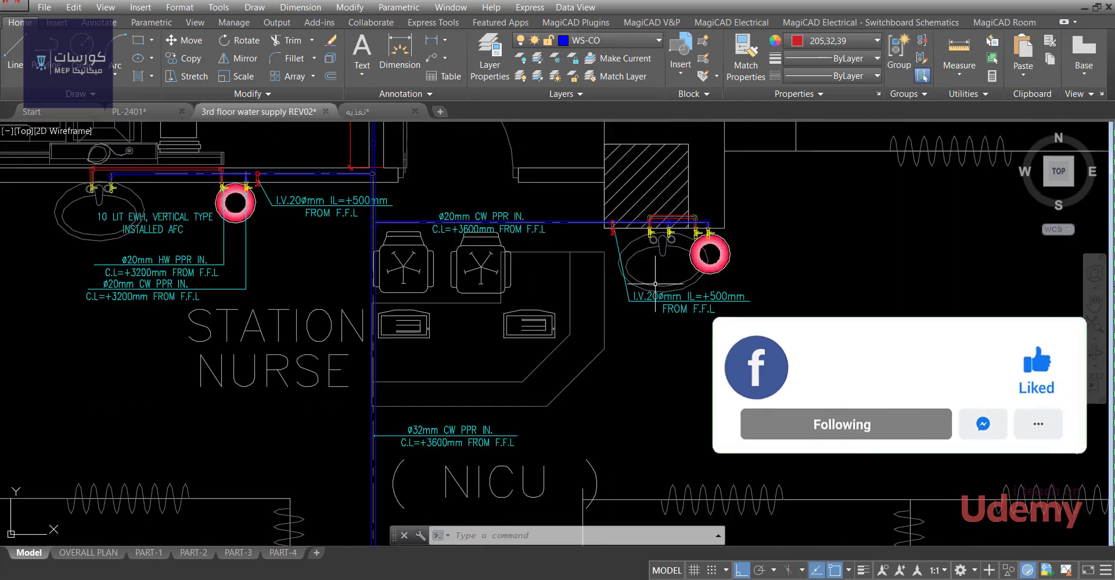
pyautogui.scroll(2, 655, 285)
pyautogui.scroll(-4, 507, 287)
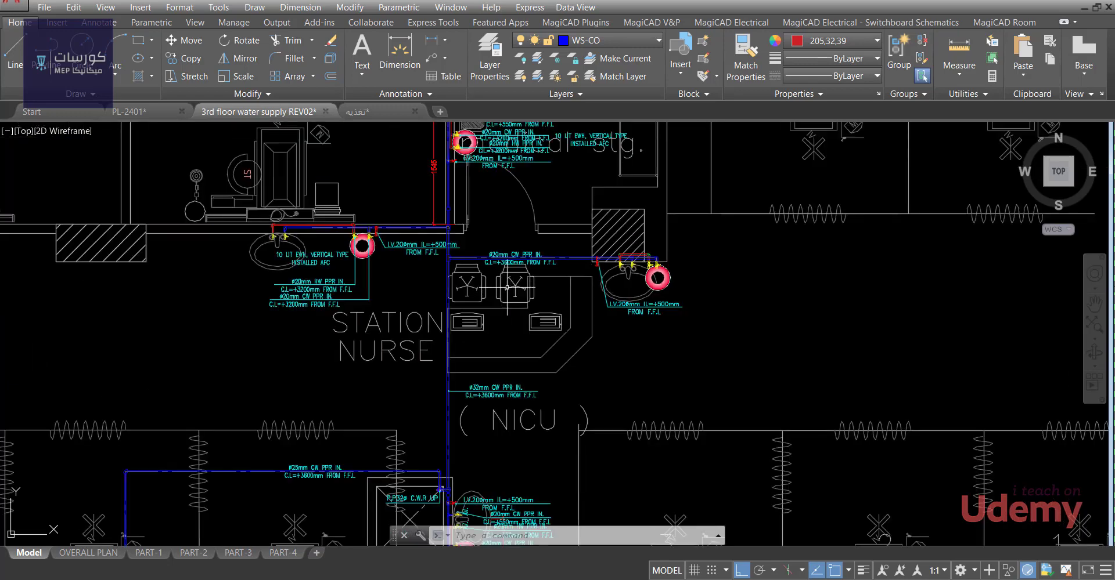
pyautogui.scroll(1, 503, 286)
pyautogui.scroll(-3, 464, 313)
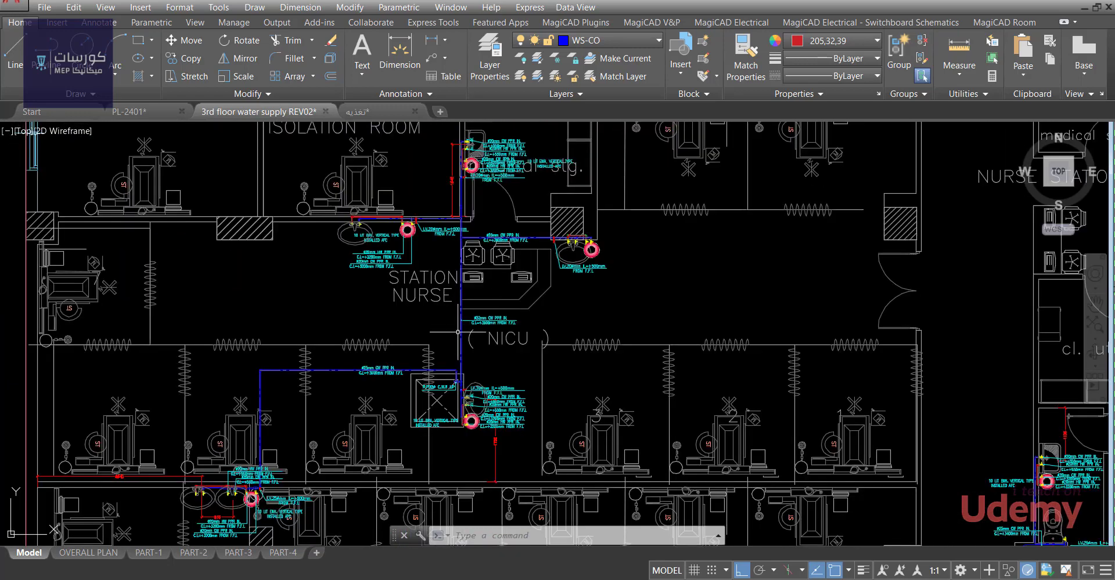
pyautogui.scroll(2, 448, 337)
pyautogui.scroll(-1, 447, 302)
pyautogui.scroll(1, 436, 256)
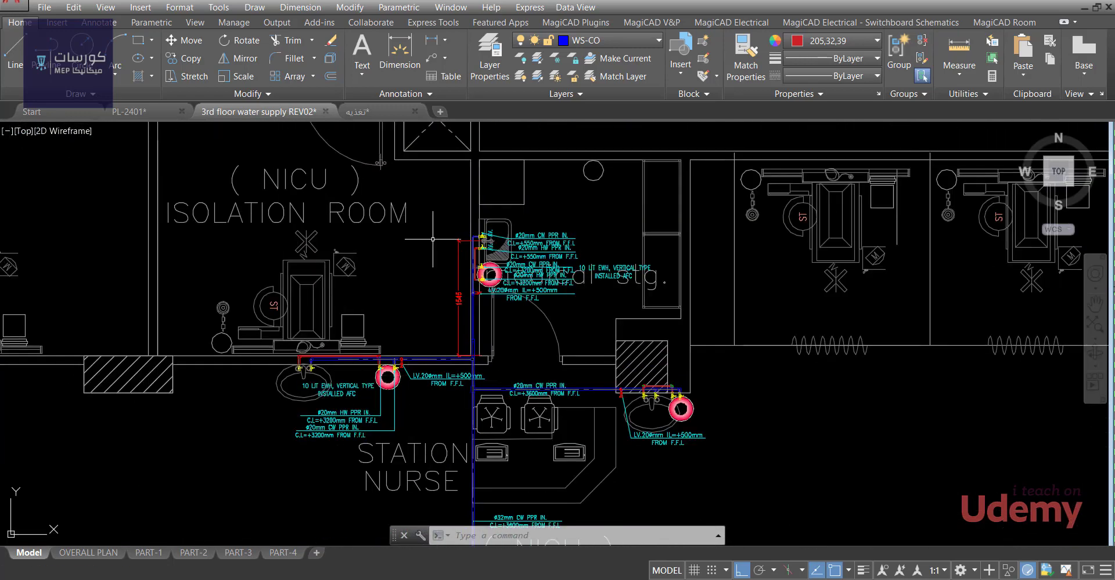
pyautogui.scroll(-1, 464, 371)
pyautogui.scroll(2, 442, 404)
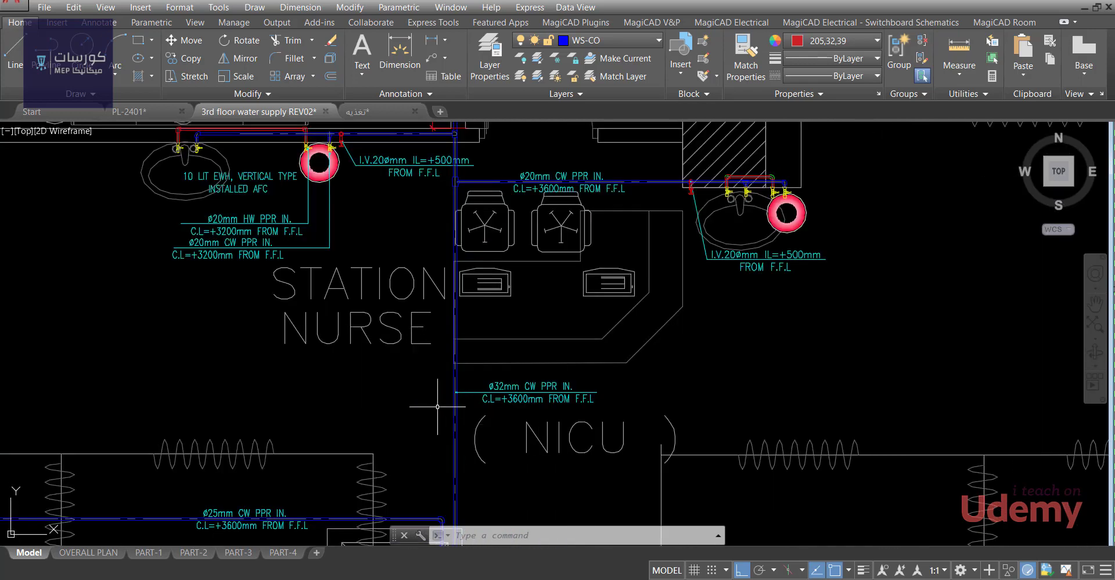
# Read the pipe size and centre-level notes on the main and the branch running over the nurse station chairs.
pyautogui.moveTo(447, 362); pyautogui.dragTo(463, 333, button='middle')
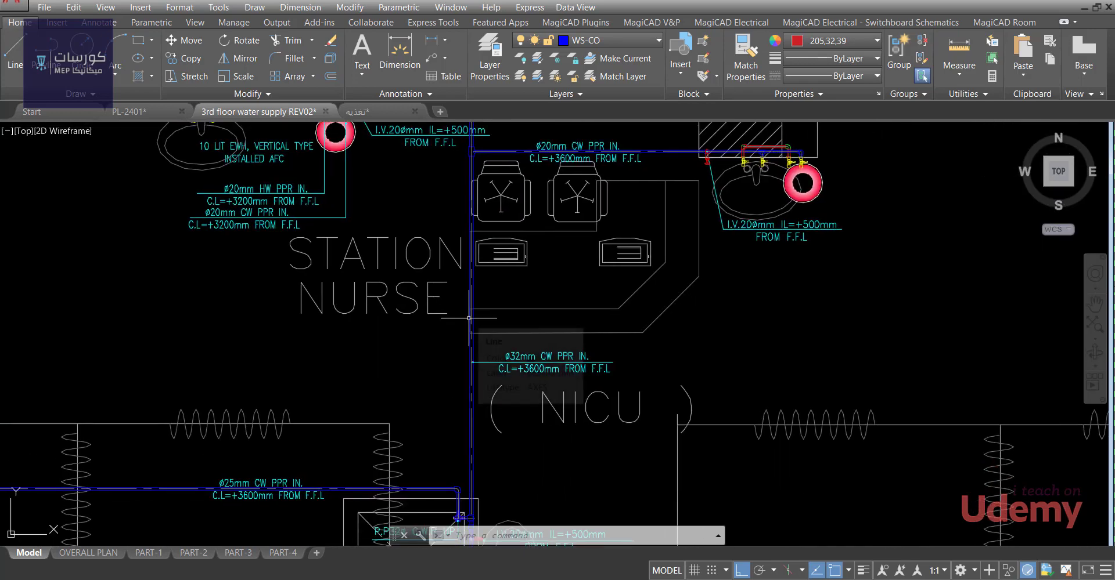
pyautogui.scroll(-4, 443, 338)
pyautogui.scroll(4, 444, 363)
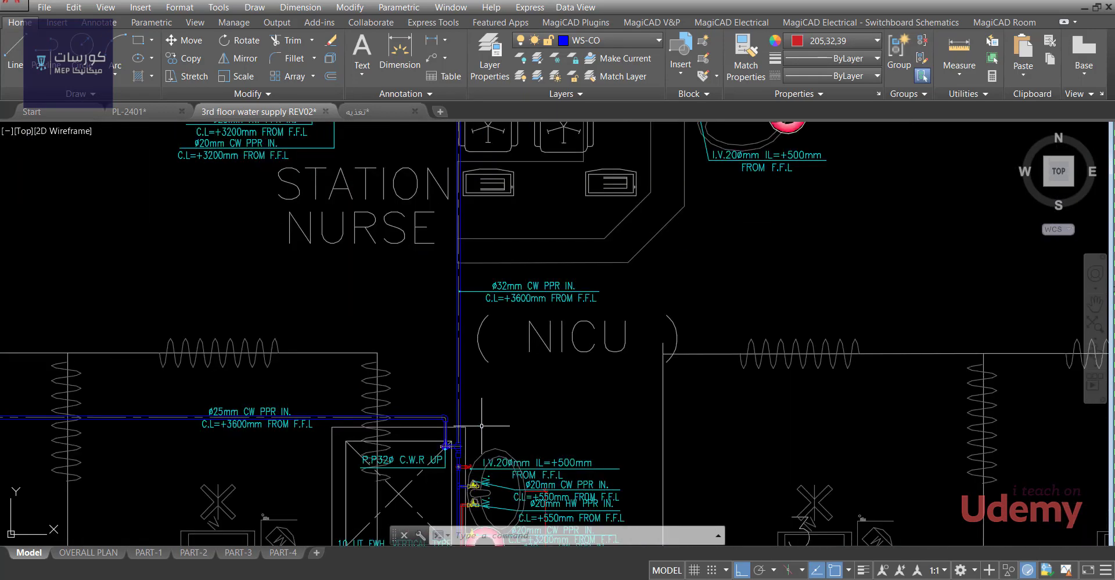
pyautogui.moveTo(464, 307); pyautogui.dragTo(465, 376, button='middle')
pyautogui.moveTo(467, 267)
pyautogui.mouseDown(button='middle')
pyautogui.moveTo(474, 366)
pyautogui.moveTo(473, 310)
pyautogui.mouseUp(button='middle')
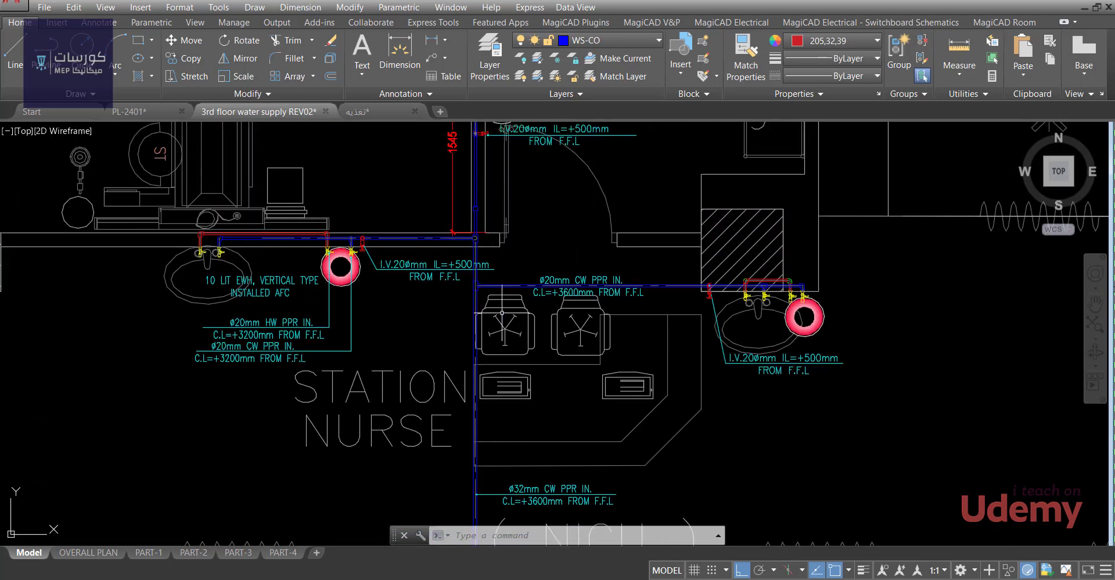
pyautogui.scroll(4, 547, 271)
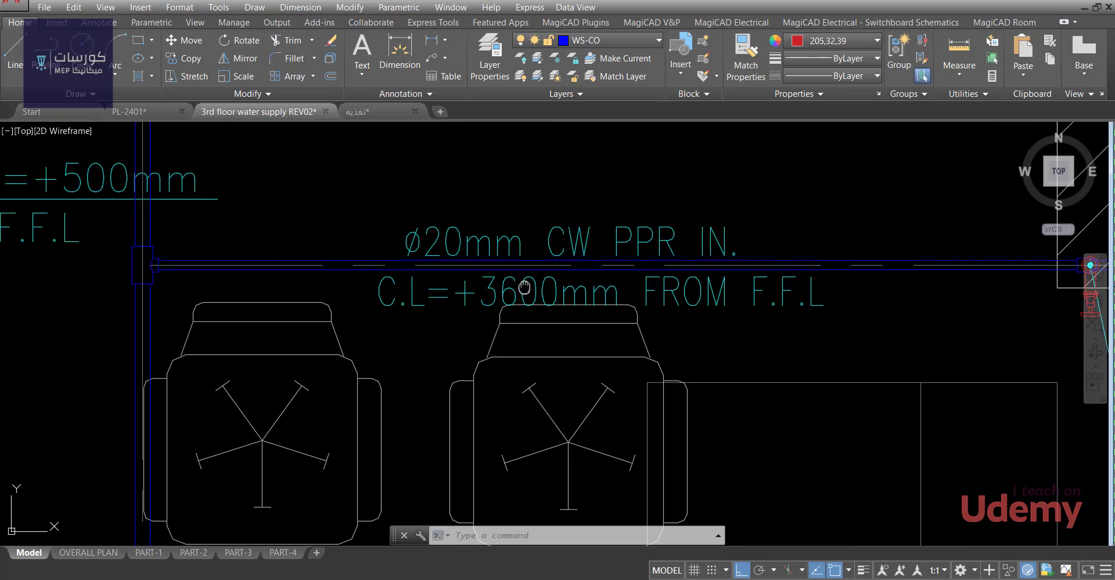
pyautogui.moveTo(401, 306); pyautogui.dragTo(408, 311, button='middle')
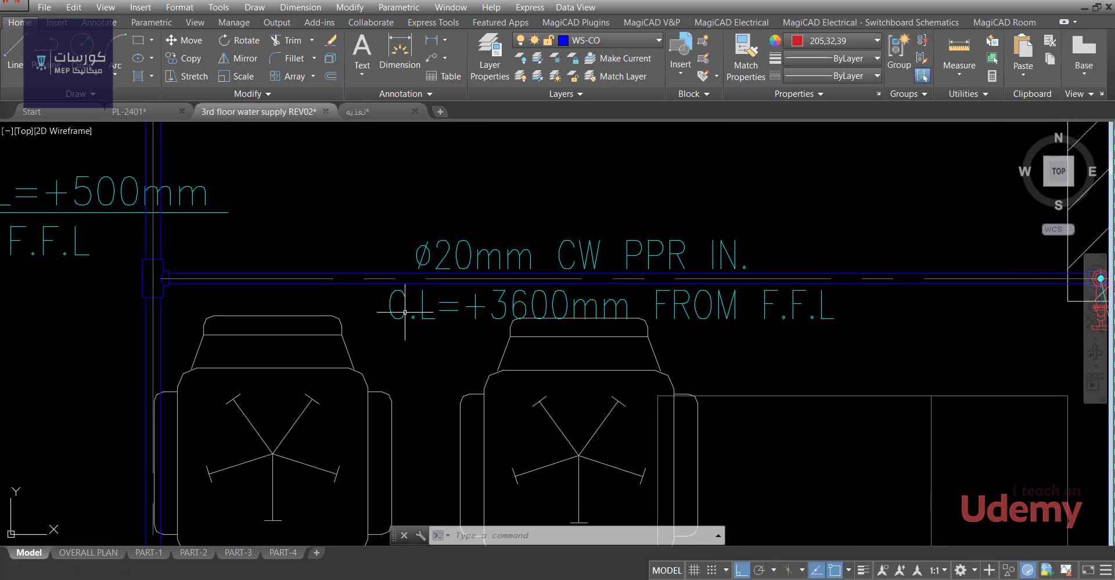
pyautogui.moveTo(533, 311); pyautogui.dragTo(514, 309, button='middle')
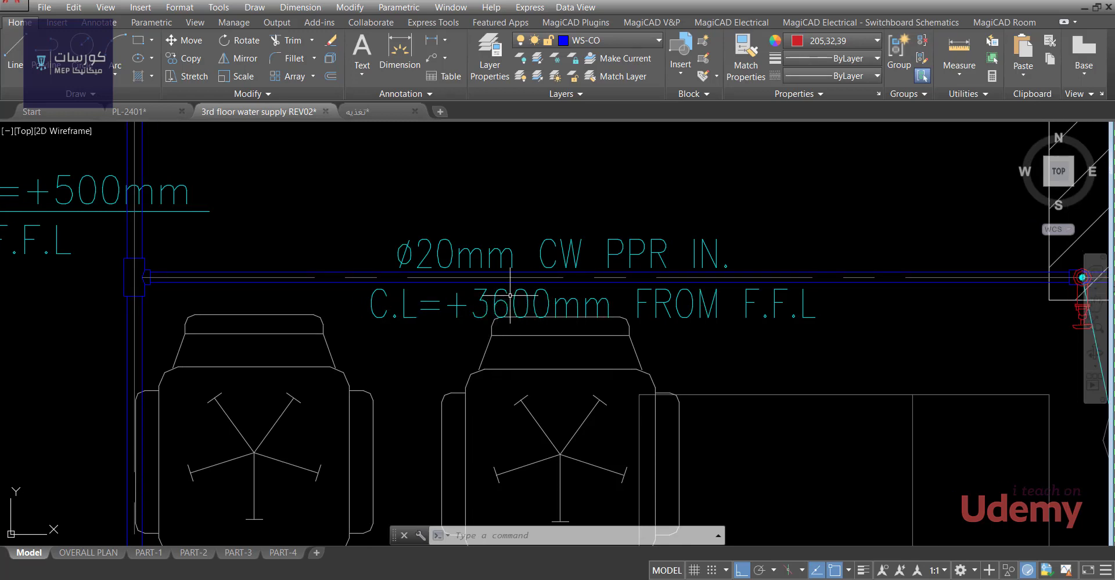
pyautogui.moveTo(458, 302)
pyautogui.mouseDown(button='middle')
pyautogui.moveTo(510, 312)
pyautogui.moveTo(494, 292)
pyautogui.mouseUp(button='middle')
pyautogui.scroll(-2, 494, 292)
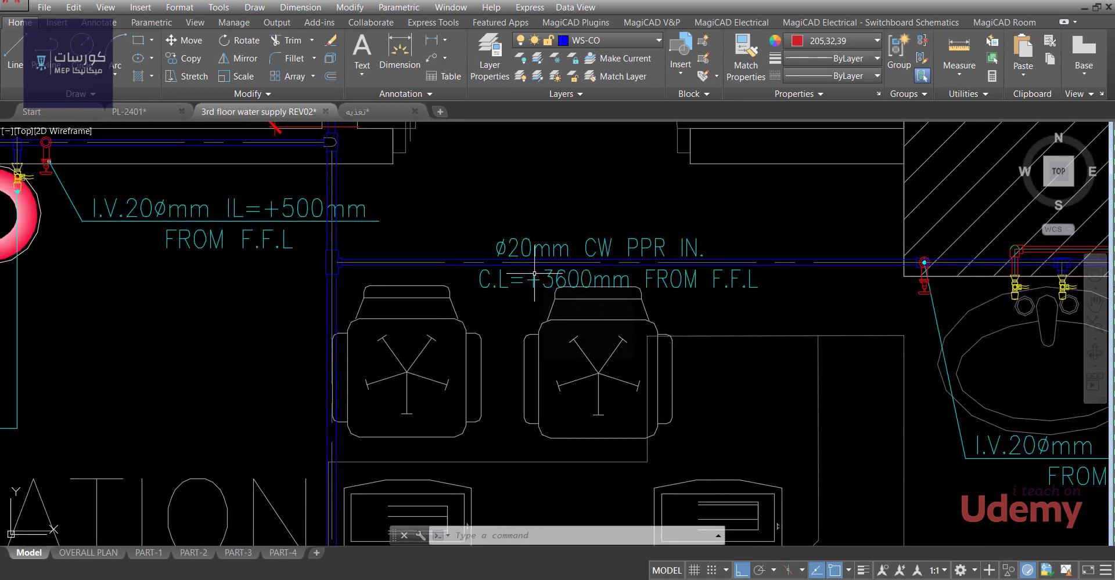
pyautogui.scroll(-6, 491, 285)
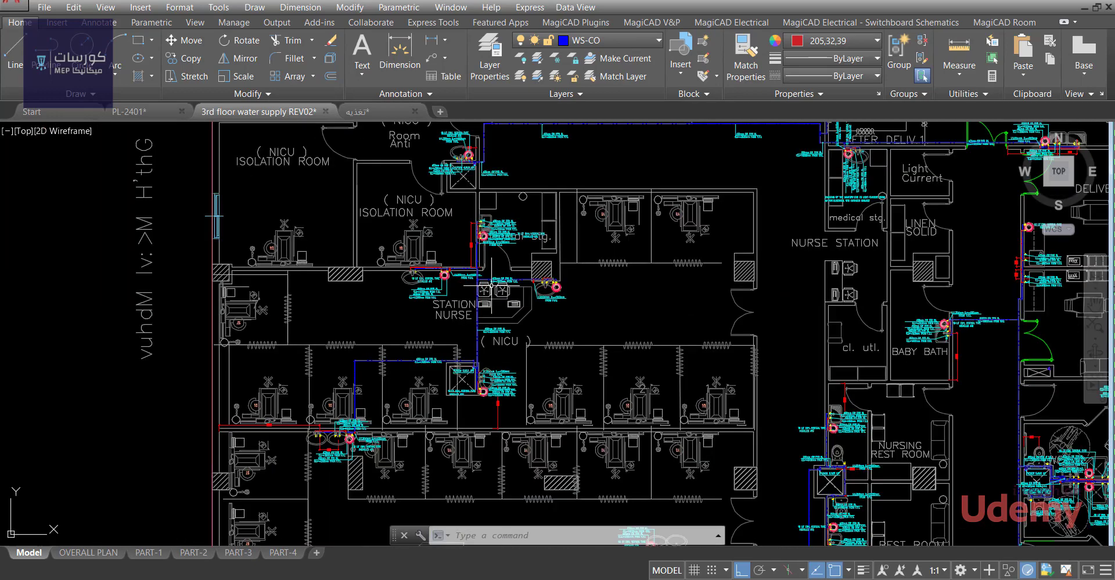
pyautogui.moveTo(491, 285); pyautogui.dragTo(479, 289, button='middle')
pyautogui.scroll(2, 480, 288)
pyautogui.scroll(-2, 527, 283)
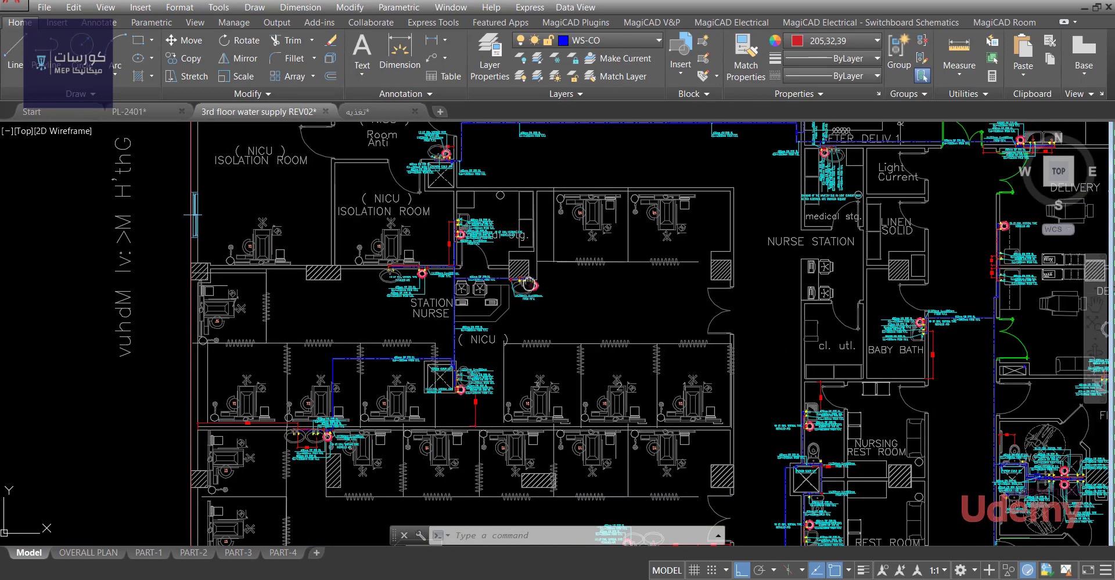
# Copy the U/G label from the underground pipe to just below the ground floor line beneath the branch pipe, with Ortho off.
pyautogui.scroll(-10, 528, 283)
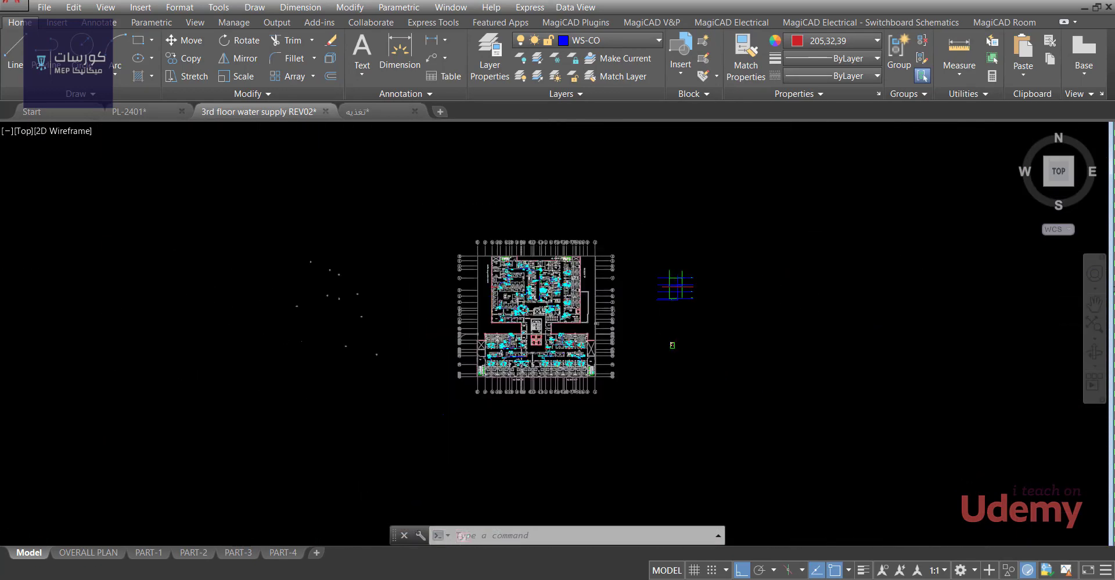
pyautogui.scroll(12, 672, 346)
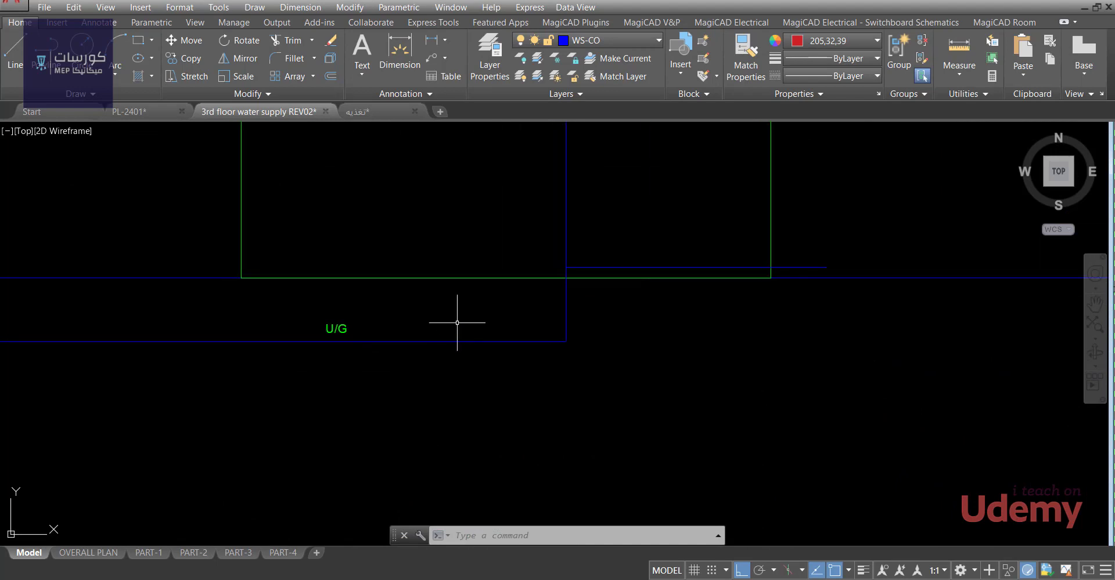
pyautogui.scroll(2, 374, 333)
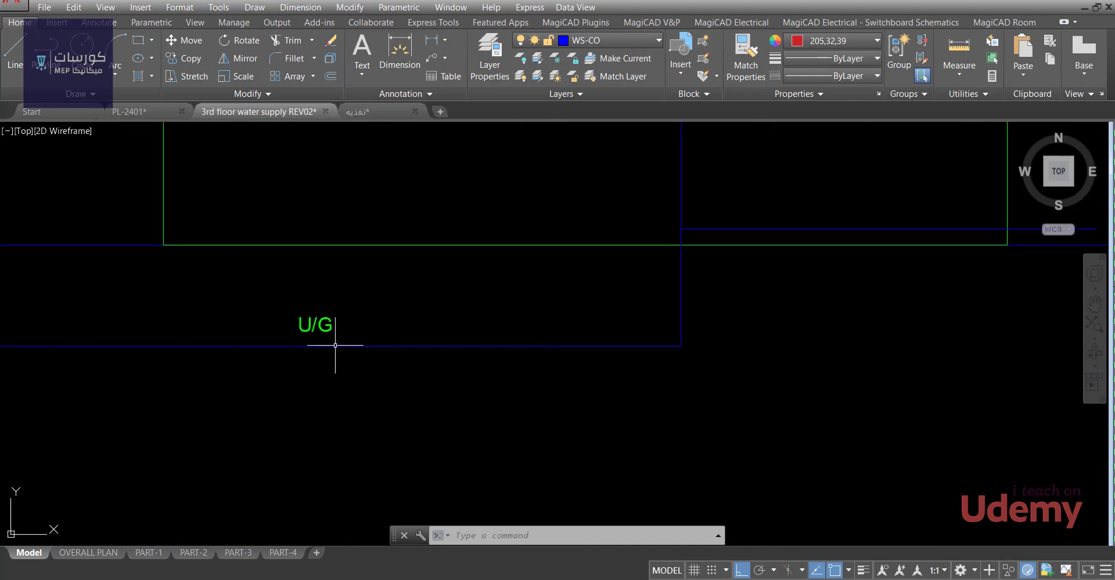
pyautogui.moveTo(326, 326)
pyautogui.mouseDown(button='middle')
pyautogui.moveTo(391, 350)
pyautogui.moveTo(366, 357)
pyautogui.moveTo(364, 349)
pyautogui.mouseUp(button='middle')
pyautogui.click(336, 365)
pyautogui.click(299, 334)
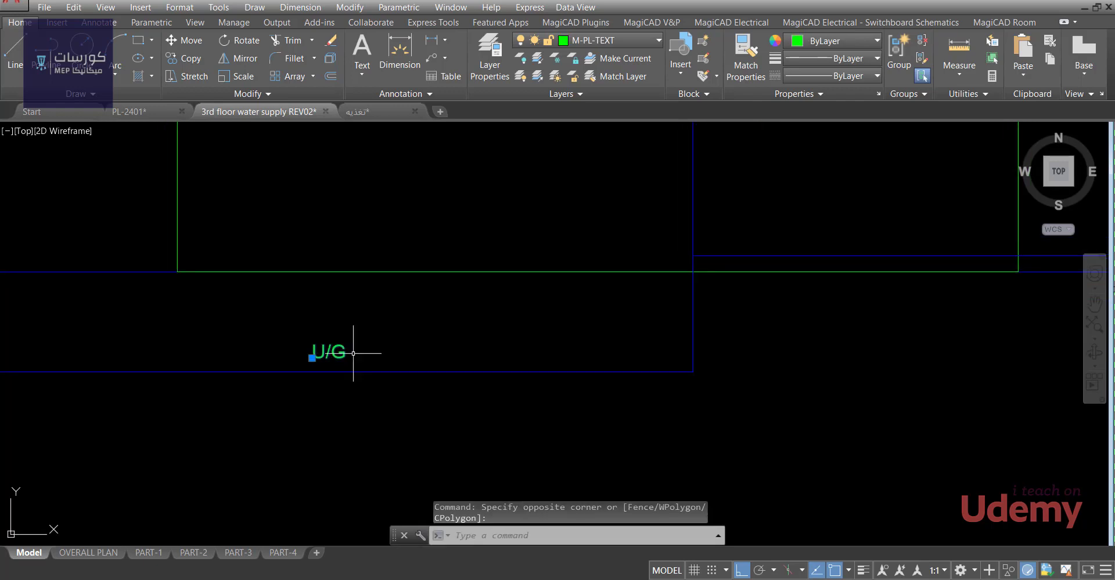
pyautogui.write('co')
pyautogui.press('Return')
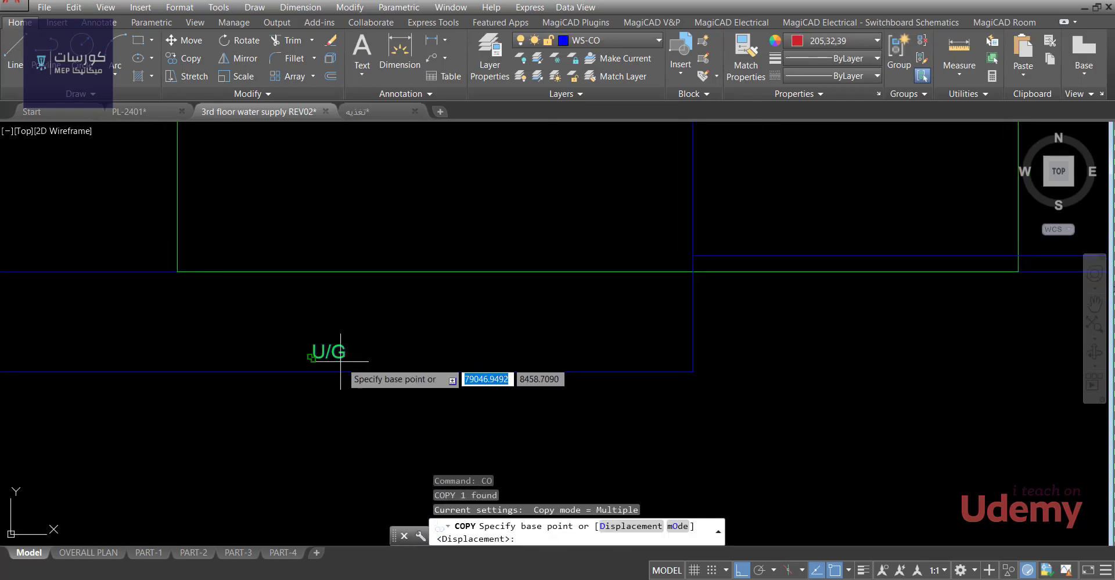
pyautogui.click(312, 359)
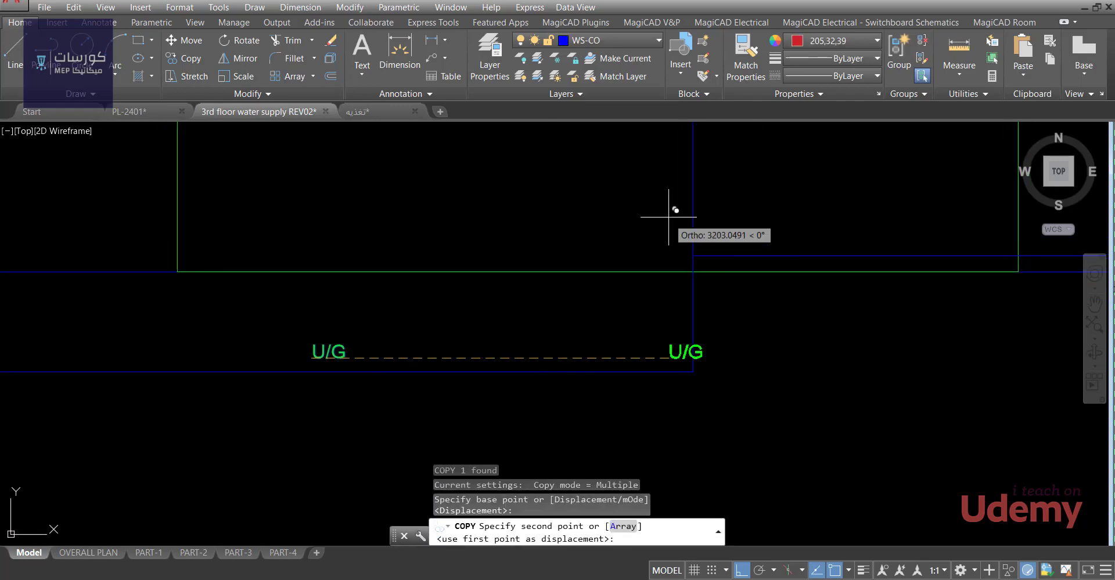
pyautogui.click(742, 570)
pyautogui.scroll(6, 752, 391)
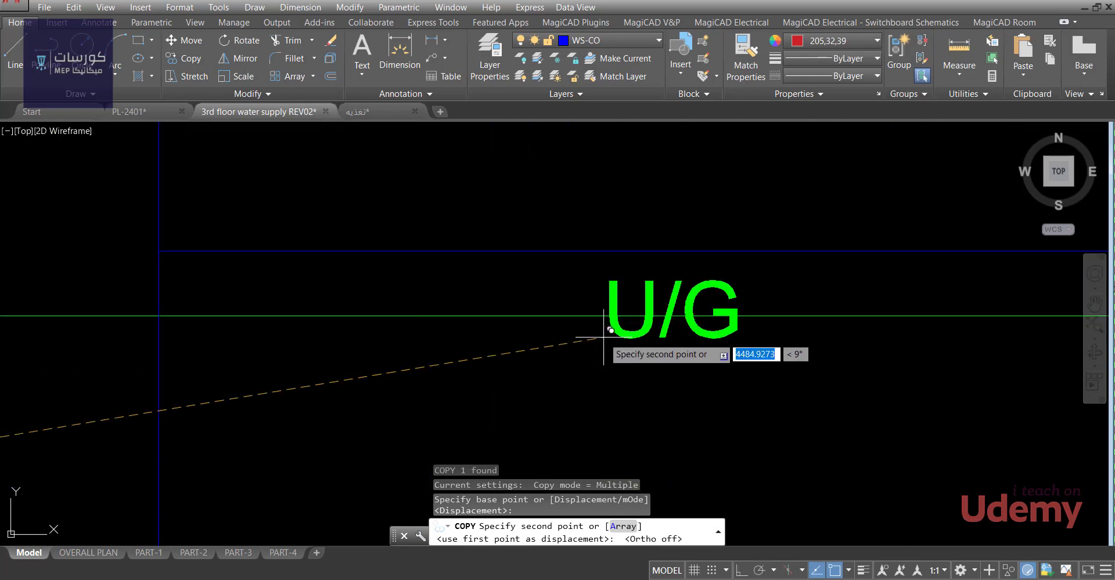
pyautogui.click(550, 413)
pyautogui.press('Return')
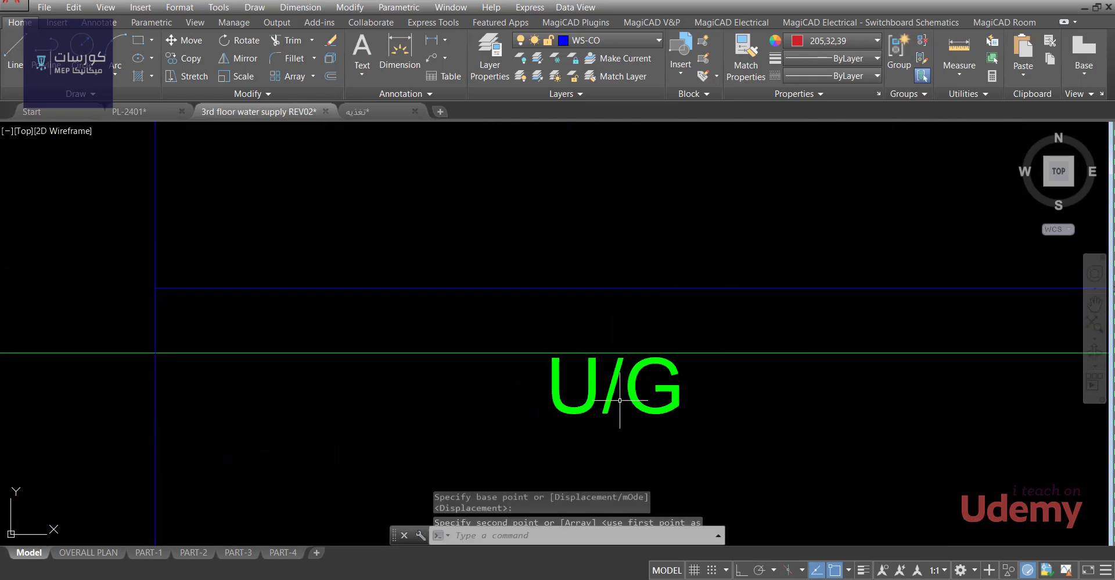
# Change the copied label below the ground floor line to U/T.
pyautogui.doubleClick(632, 381)
pyautogui.doubleClick(645, 384)
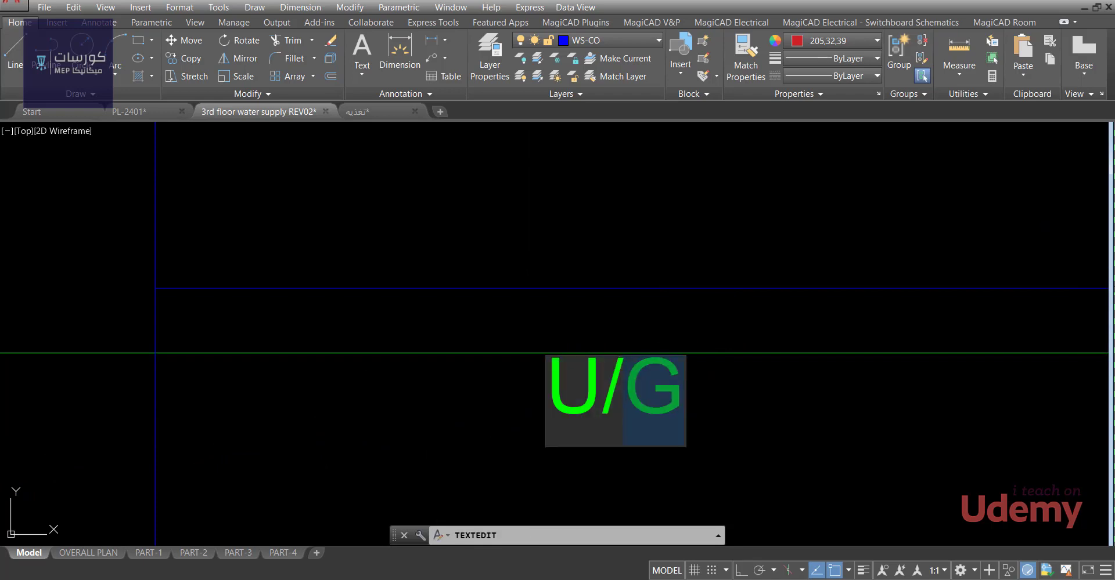
pyautogui.write('t')
pyautogui.press('BackSpace')
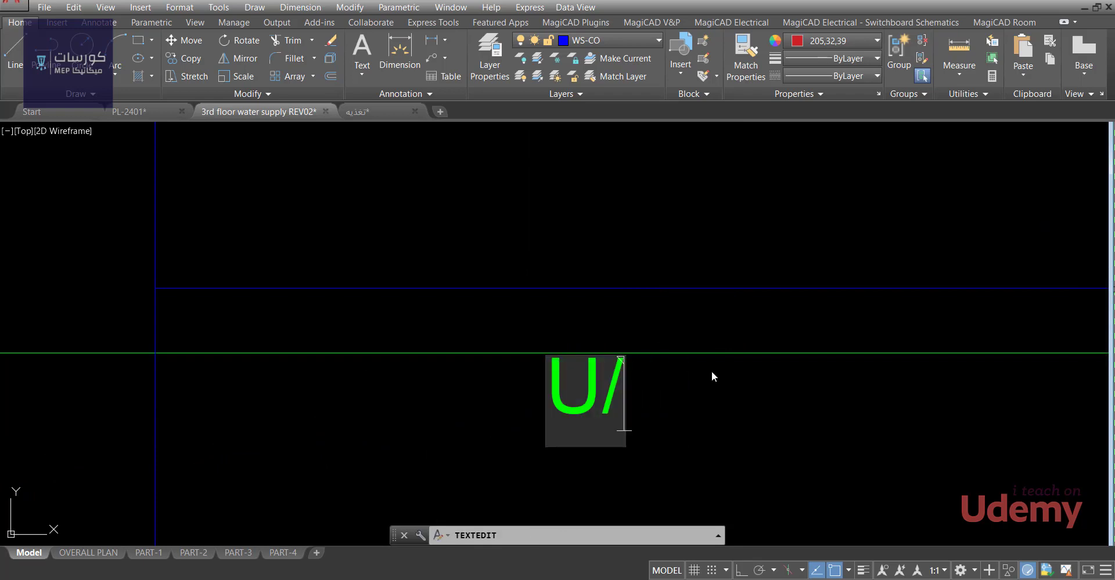
pyautogui.write('T')
pyautogui.click(713, 377)
pyautogui.press('Escape')
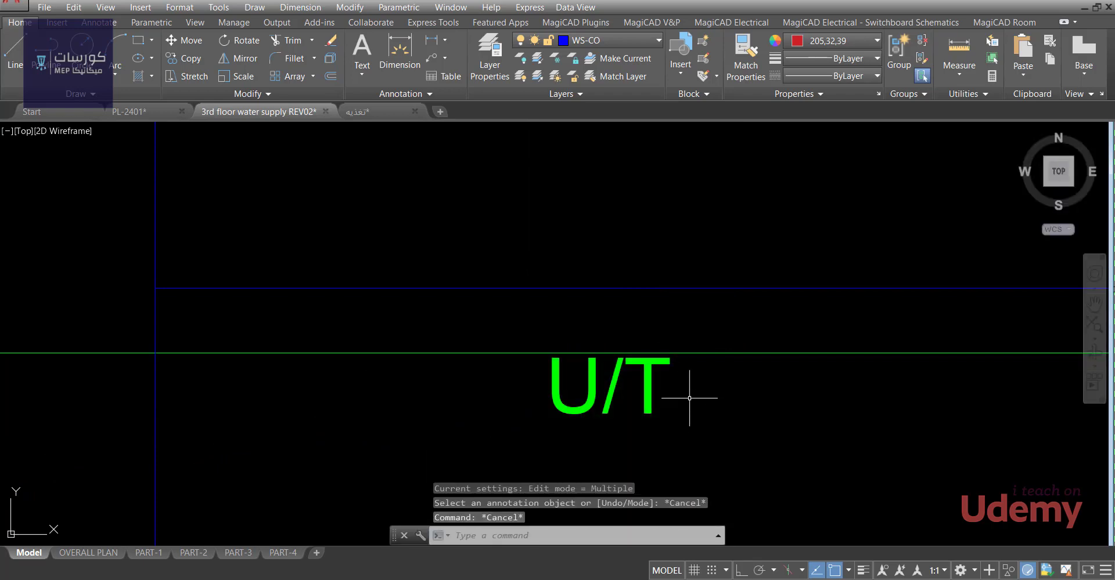
# Copy the U/T label to just above the branch pipe between the F.C and 2nd Floor lines.
pyautogui.click(702, 393)
pyautogui.click(656, 401)
pyautogui.moveTo(656, 402); pyautogui.dragTo(582, 404, button='middle')
pyautogui.write('co')
pyautogui.press('Return')
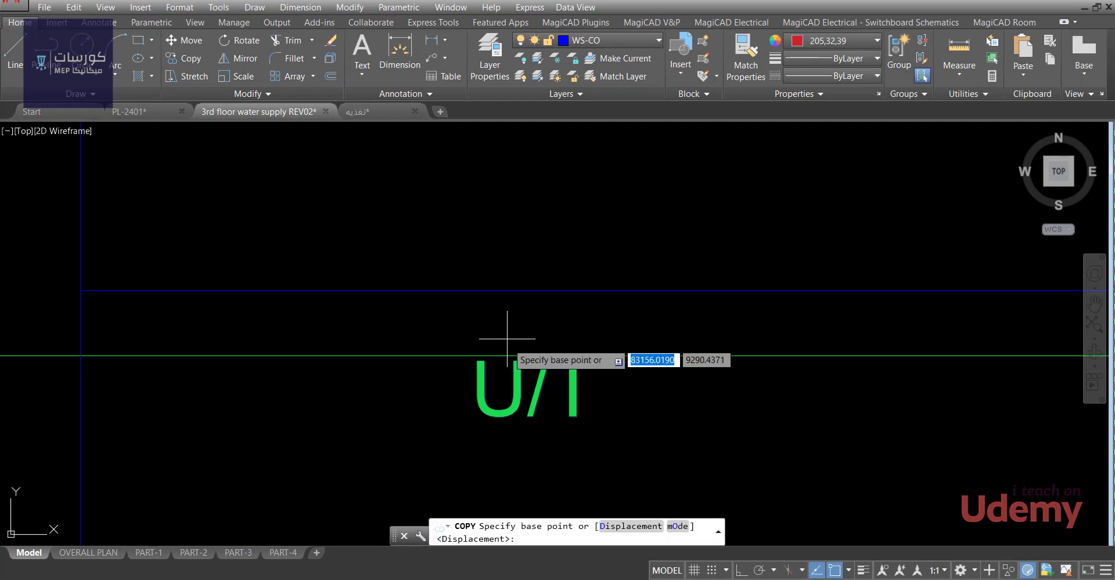
pyautogui.click(503, 338)
pyautogui.scroll(-5, 509, 360)
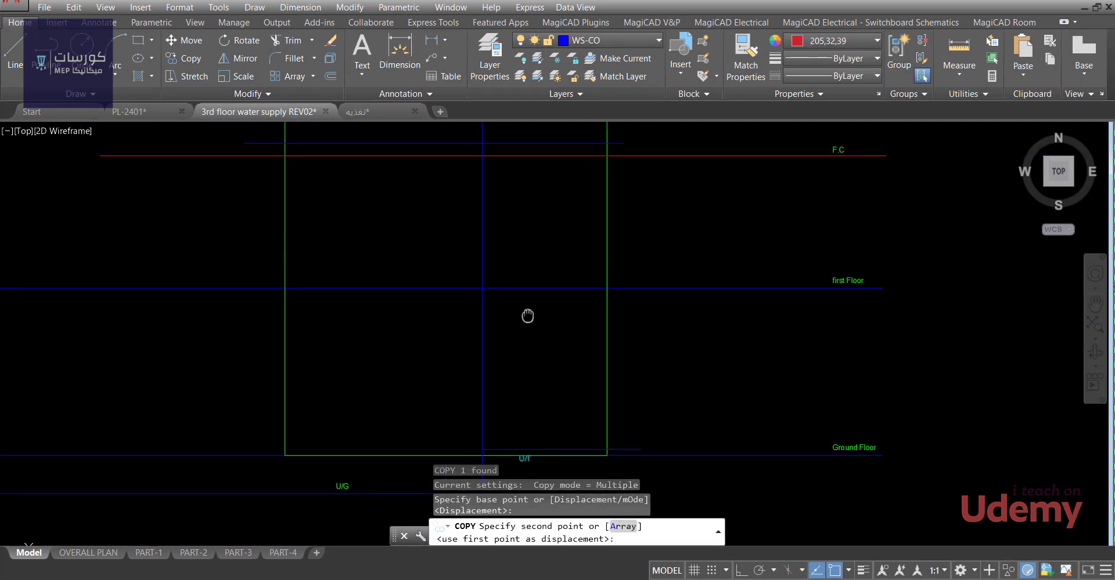
pyautogui.moveTo(527, 317); pyautogui.dragTo(526, 348, button='middle')
pyautogui.scroll(6, 545, 241)
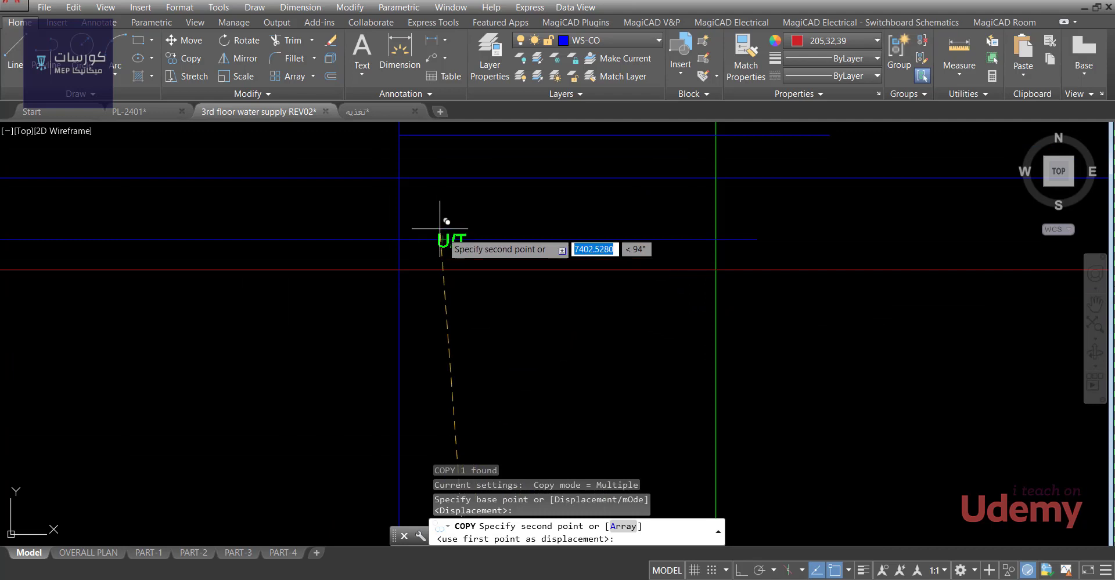
pyautogui.moveTo(457, 192); pyautogui.dragTo(465, 218, button='middle')
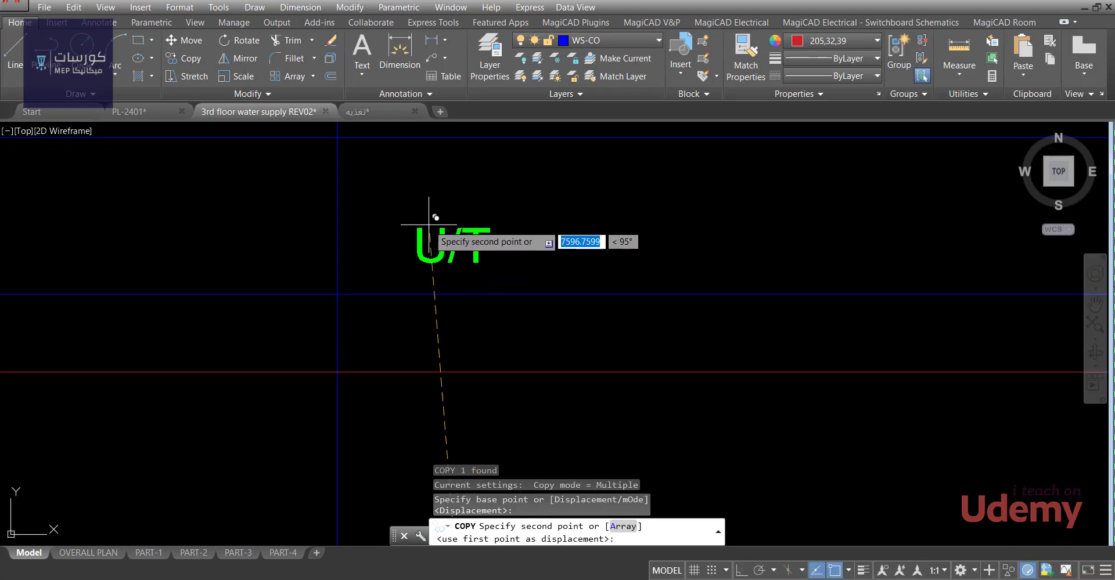
pyautogui.click(437, 234)
pyautogui.press('Escape')
# Change the label copied above the false-ceiling branch pipe to A/S.
pyautogui.doubleClick(459, 251)
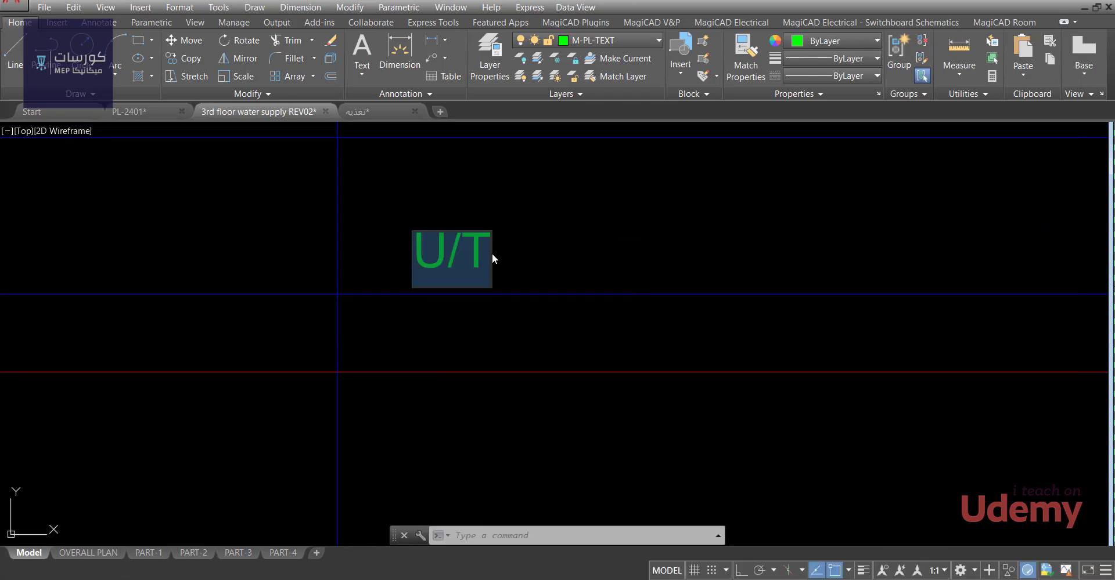
pyautogui.hotkey('ctrl', 'a')
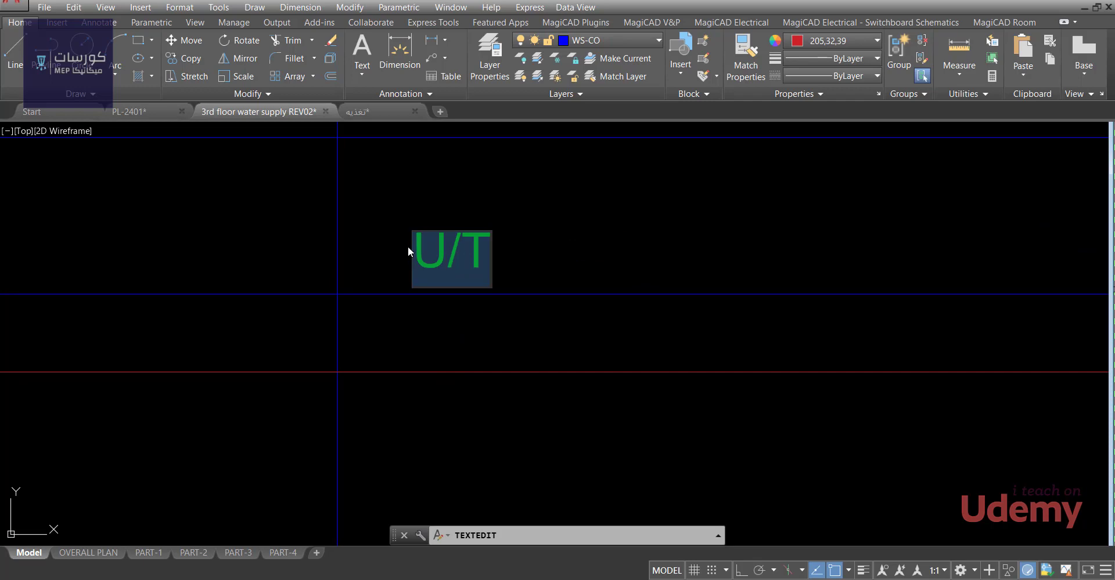
pyautogui.write('A/S')
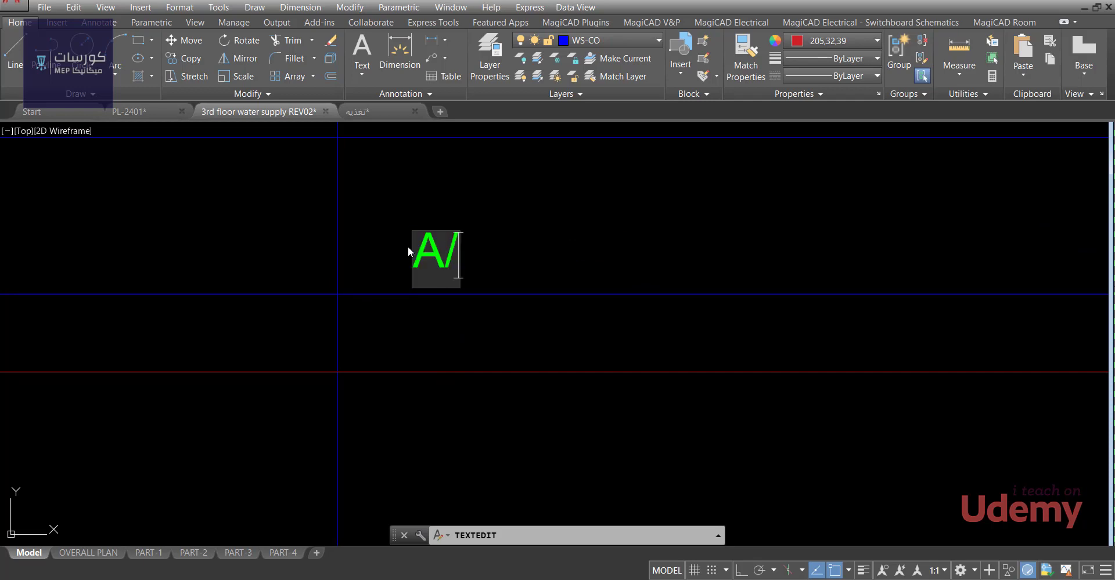
pyautogui.click(512, 231)
pyautogui.press('Escape')
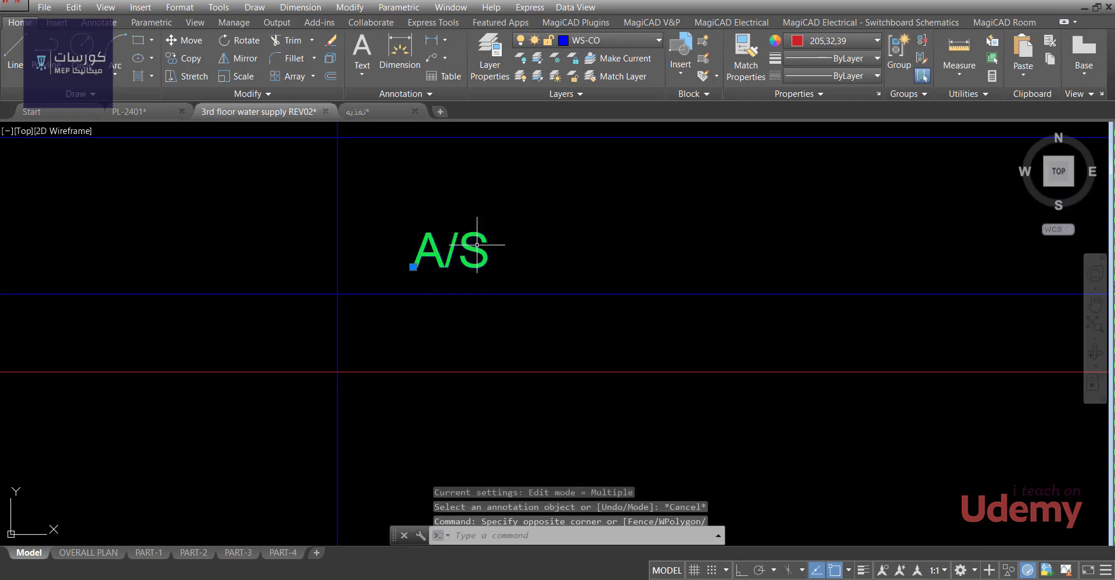
# Copy the A/S label to a spot beside it along the same branch pipe.
pyautogui.moveTo(512, 231); pyautogui.dragTo(494, 234, button='middle')
pyautogui.click(468, 247)
pyautogui.click(494, 235)
pyautogui.write('CO')
pyautogui.press('Return')
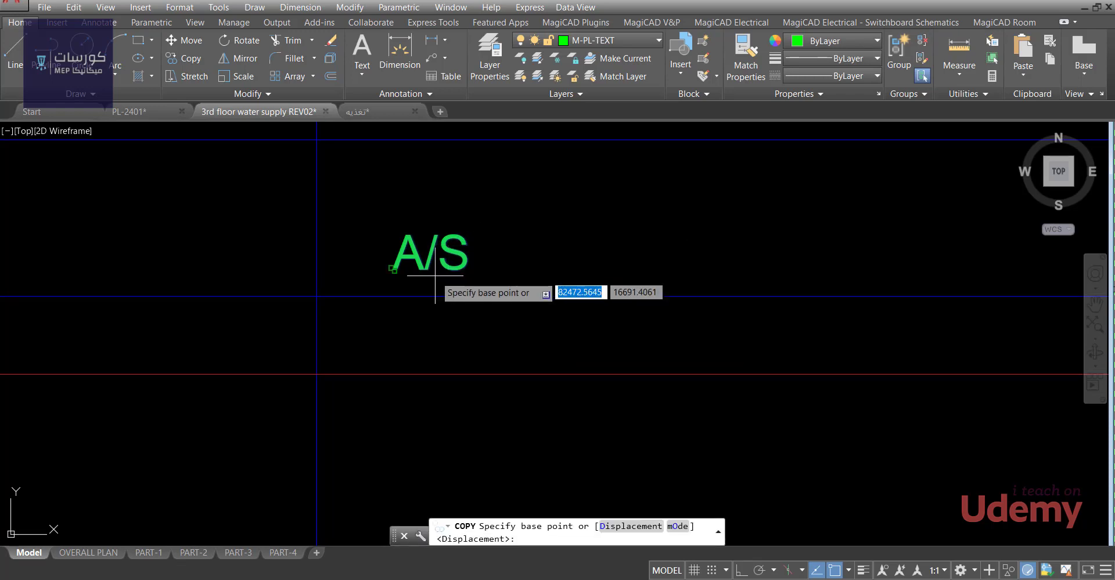
pyautogui.click(393, 269)
pyautogui.click(599, 259)
pyautogui.scroll(2, 599, 258)
pyautogui.press('Escape')
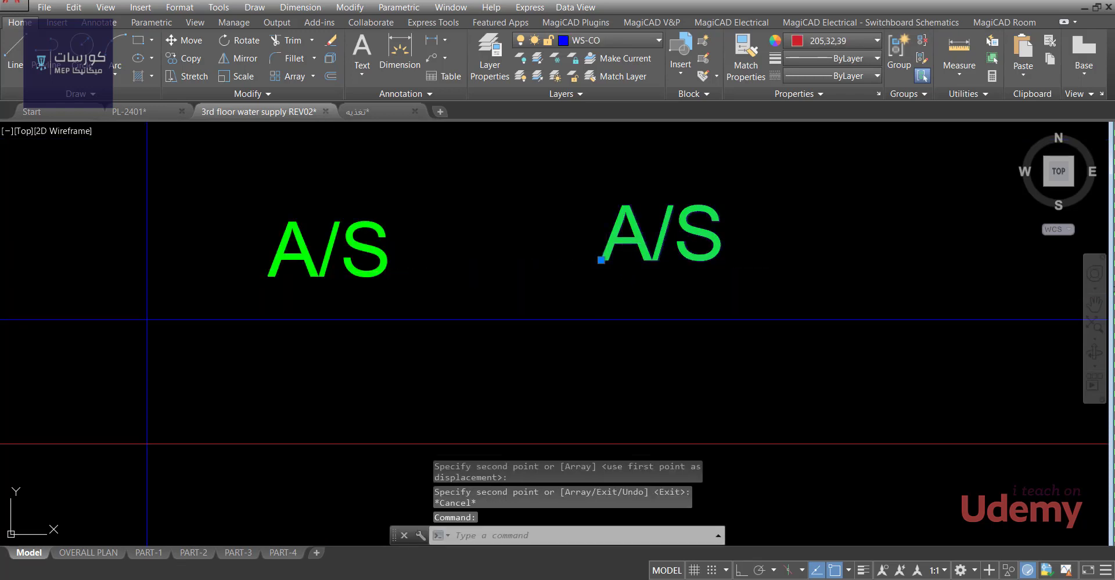
# Change the second A/S label on the branch pipe to U/S.
pyautogui.doubleClick(609, 242)
pyautogui.write('U')
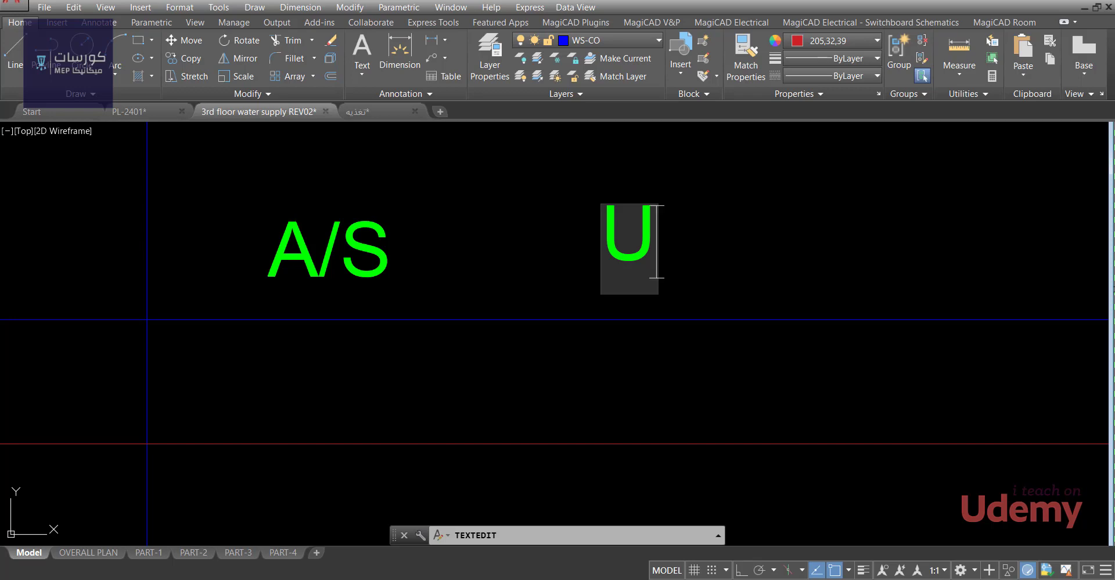
pyautogui.write('/S')
pyautogui.click(575, 251)
pyautogui.scroll(-4, 562, 252)
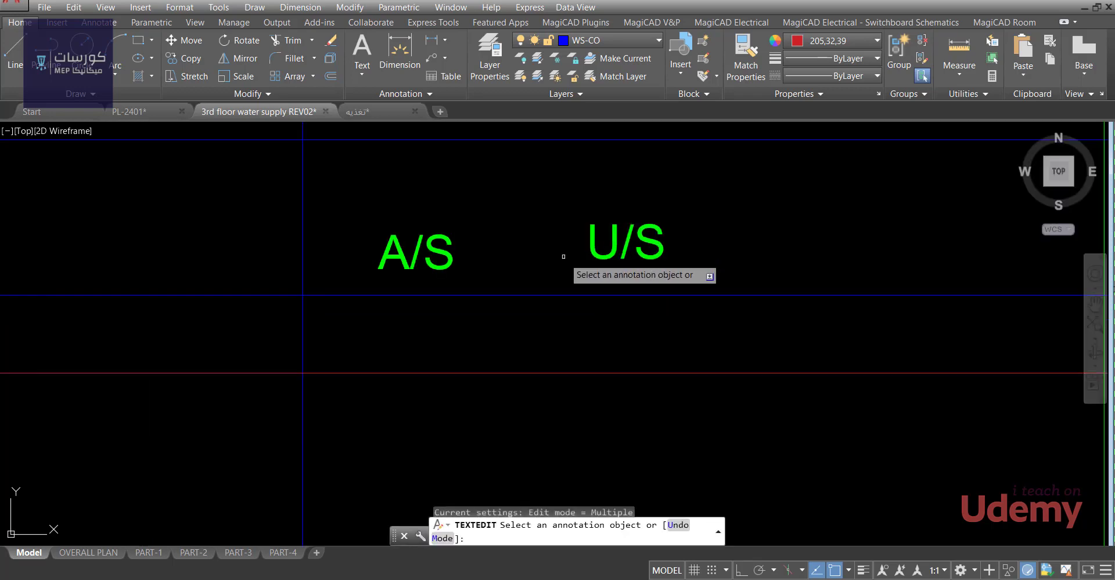
pyautogui.press('Escape')
pyautogui.press('Escape')
# Review the A/S and U/S labels in relation to the 2nd Floor line, the branch pipe and the F.C line.
pyautogui.moveTo(591, 260)
pyautogui.mouseDown(button='middle')
pyautogui.moveTo(630, 266)
pyautogui.moveTo(758, 246)
pyautogui.mouseUp(button='middle')
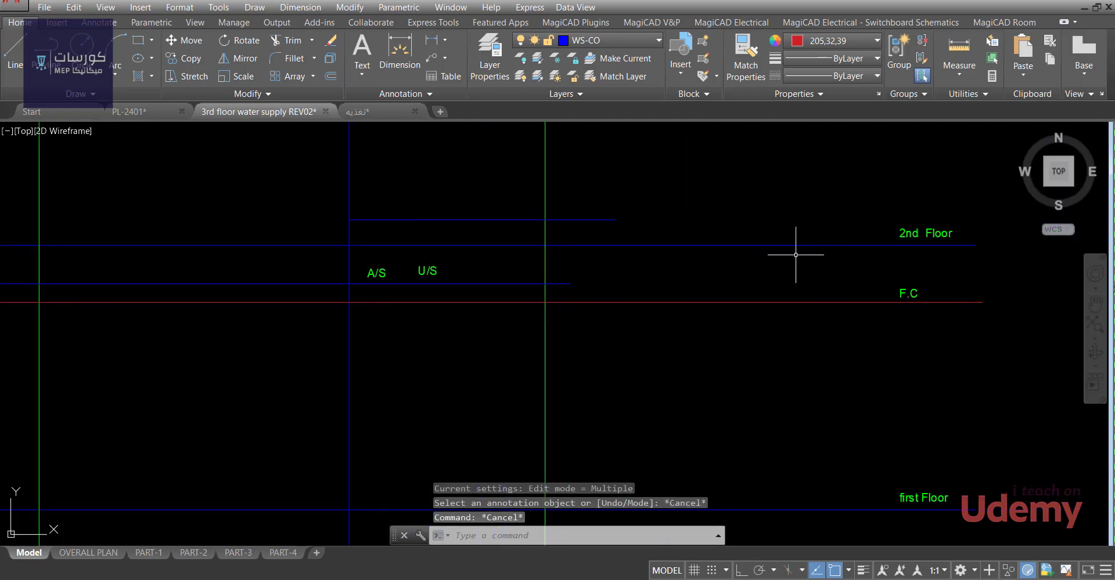
pyautogui.scroll(3, 747, 259)
pyautogui.scroll(-3, 747, 259)
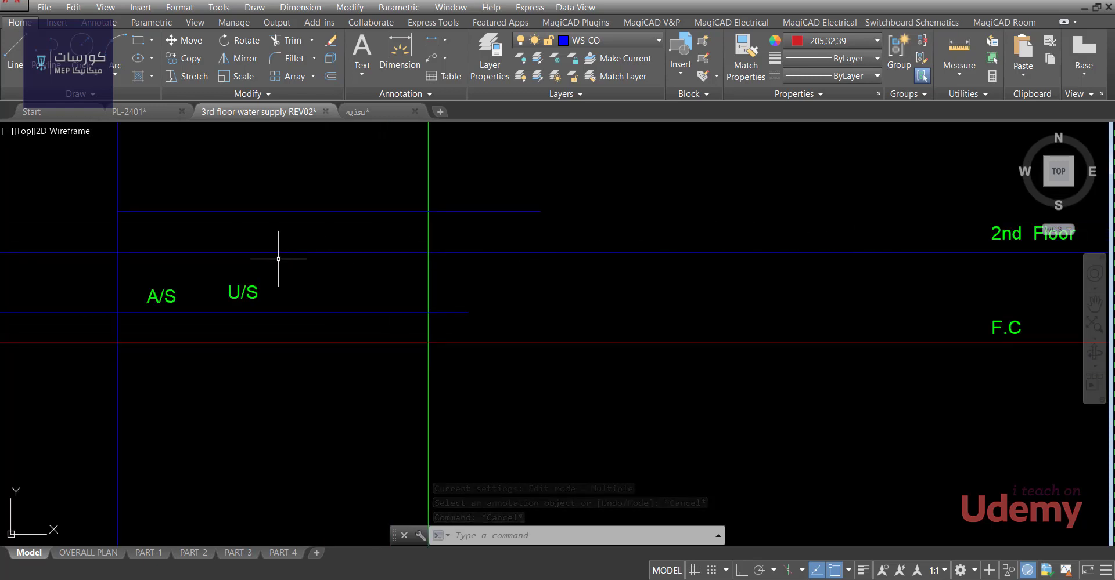
pyautogui.moveTo(270, 296); pyautogui.dragTo(279, 305, button='middle')
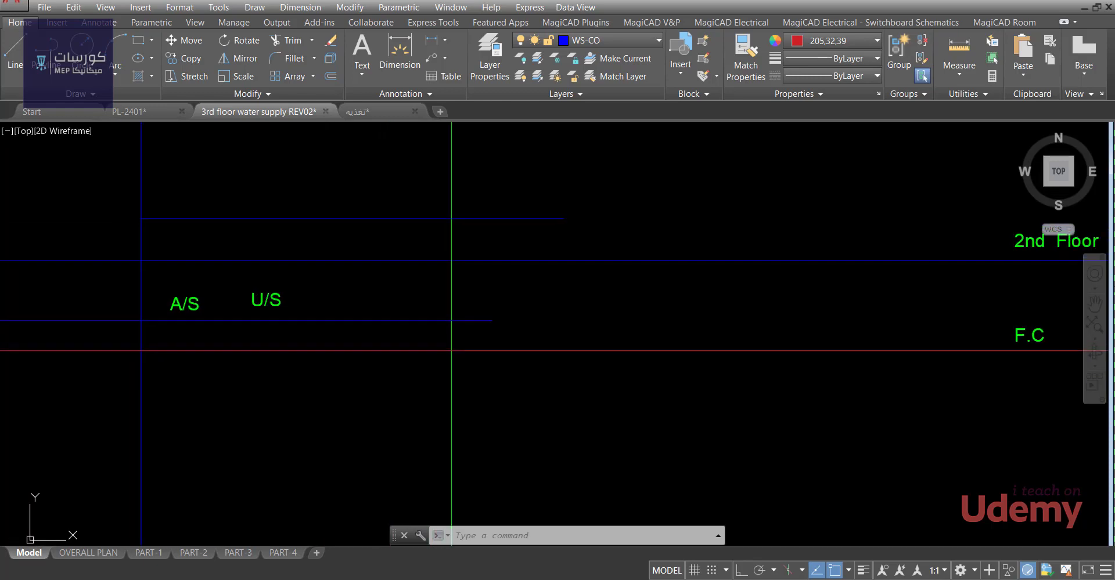
pyautogui.scroll(4, 281, 313)
pyautogui.moveTo(180, 262); pyautogui.dragTo(238, 264, button='middle')
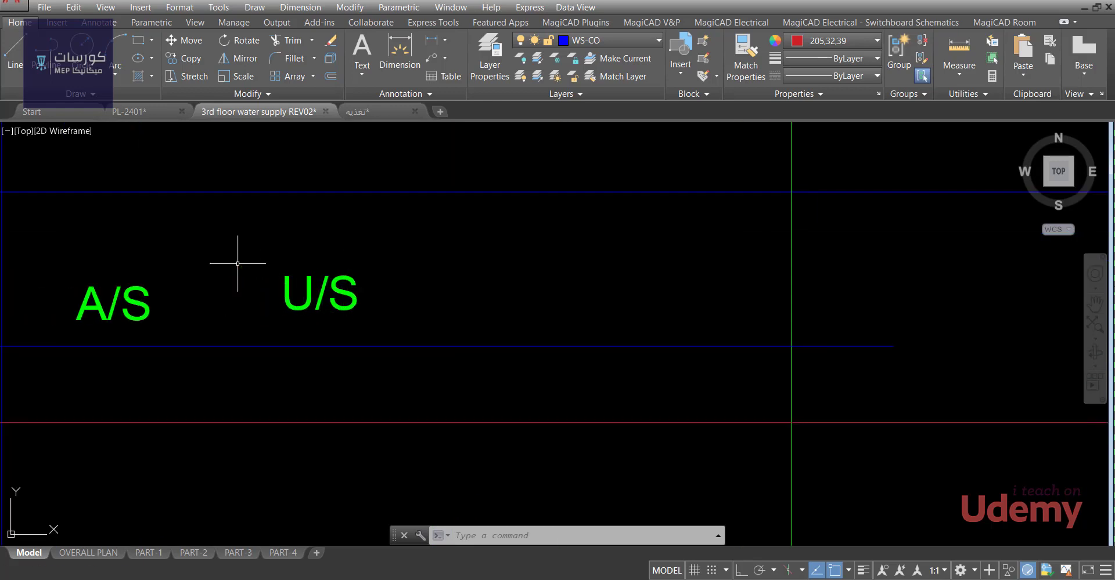
pyautogui.moveTo(347, 289)
# Open the OVERALL PLAN layout and read the pipe location abbreviations, such as U/T and U/G, in the sheet's legend.
pyautogui.click(92, 552)
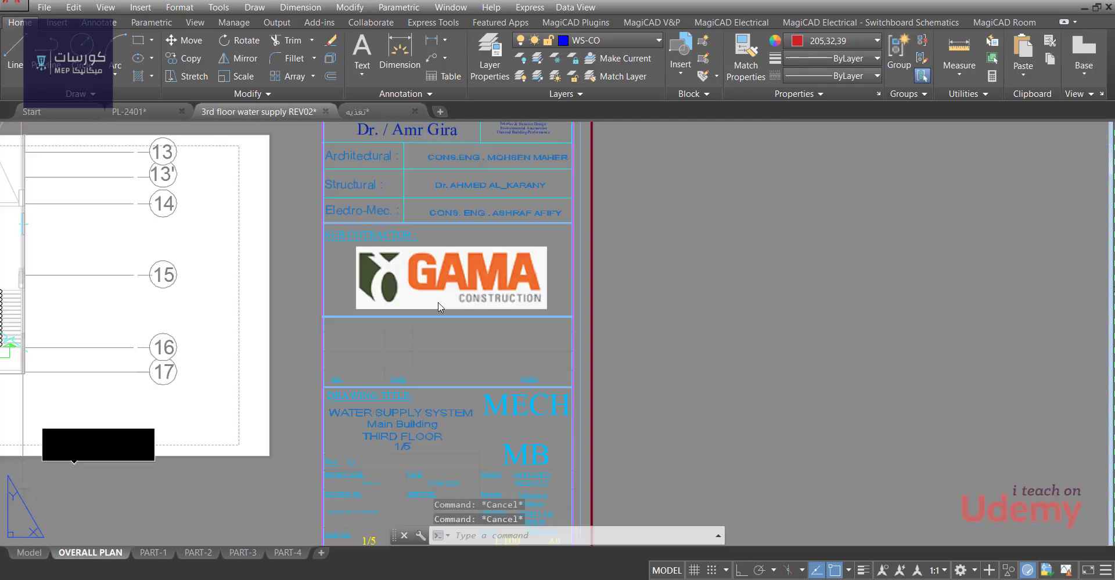
pyautogui.scroll(-7, 591, 354)
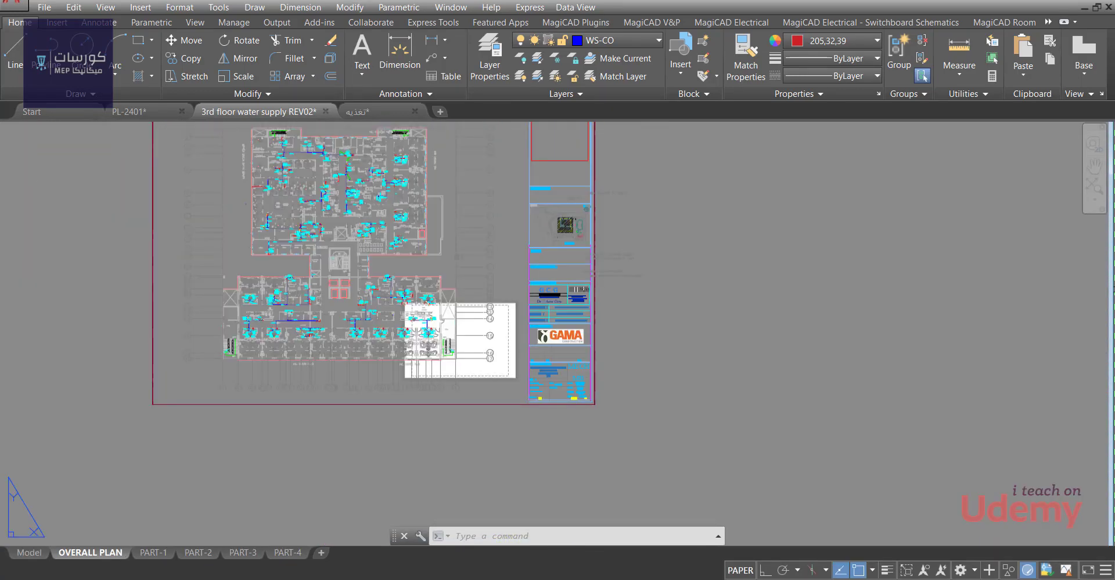
pyautogui.scroll(6, 574, 218)
pyautogui.scroll(-4, 540, 334)
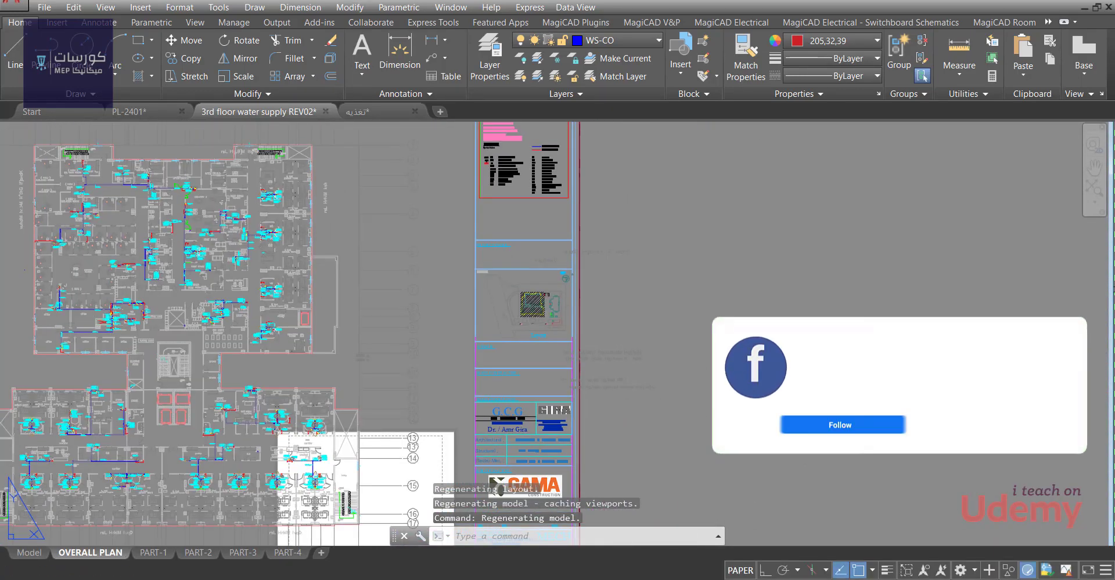
pyautogui.scroll(6, 511, 156)
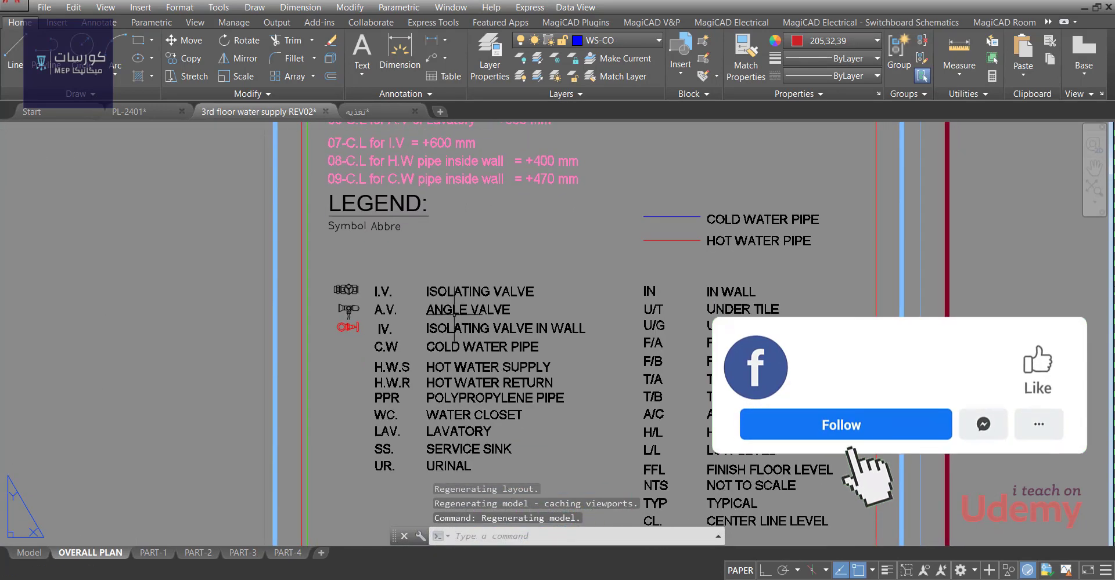
pyautogui.scroll(5, 579, 354)
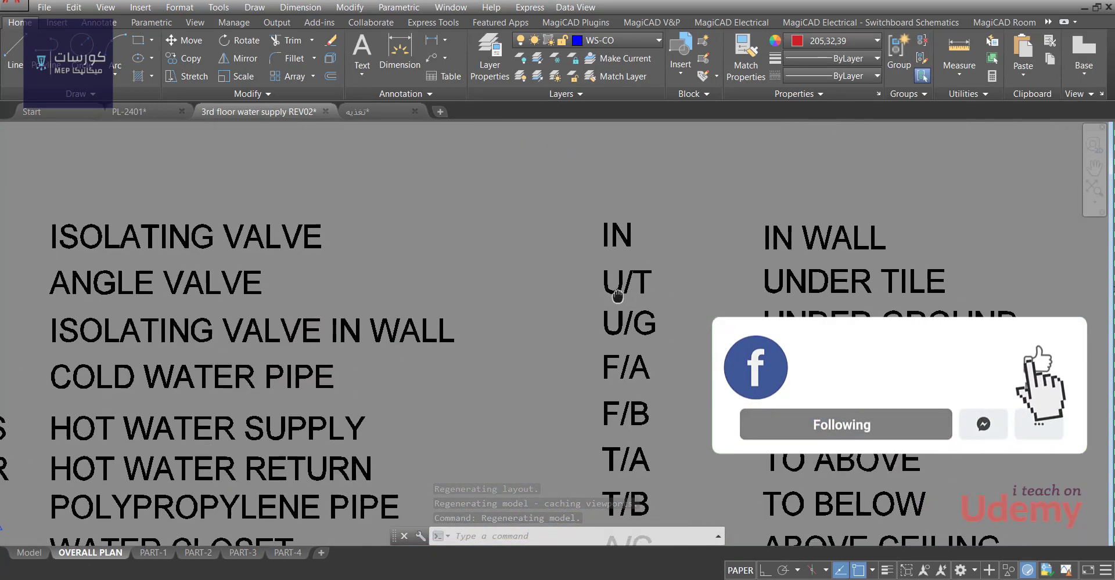
pyautogui.moveTo(617, 296); pyautogui.dragTo(606, 296, button='middle')
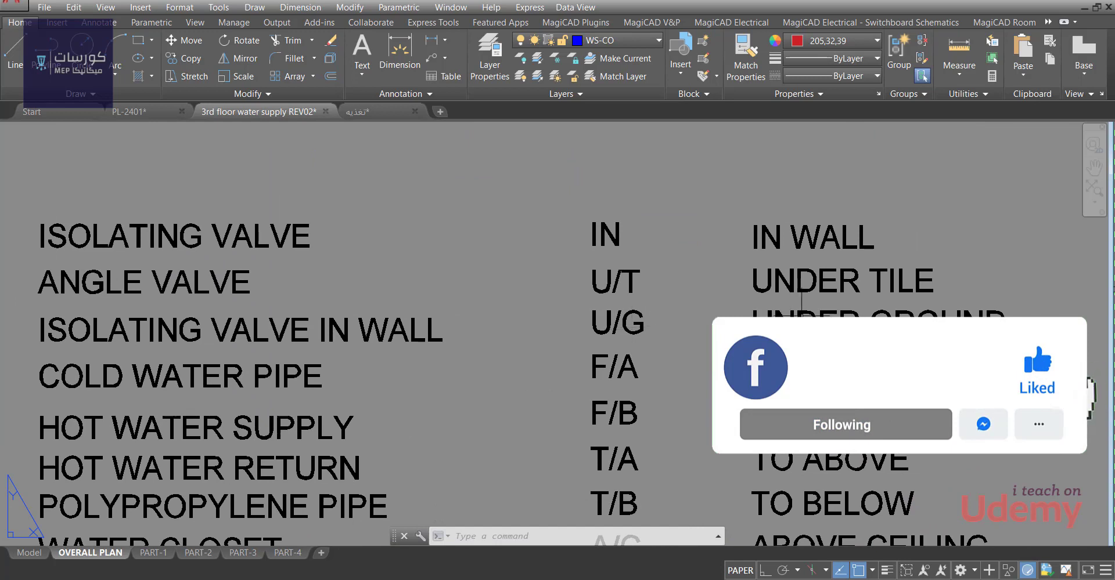
pyautogui.moveTo(802, 299)
pyautogui.mouseDown(button='middle')
pyautogui.moveTo(812, 297)
pyautogui.moveTo(806, 306)
pyautogui.mouseUp(button='middle')
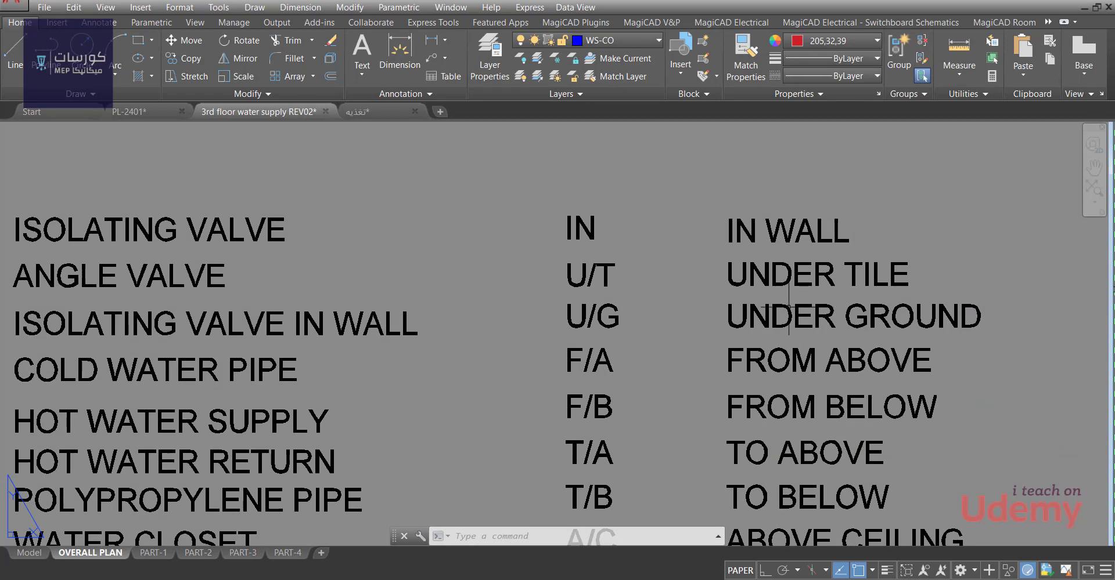
pyautogui.scroll(-4, 790, 308)
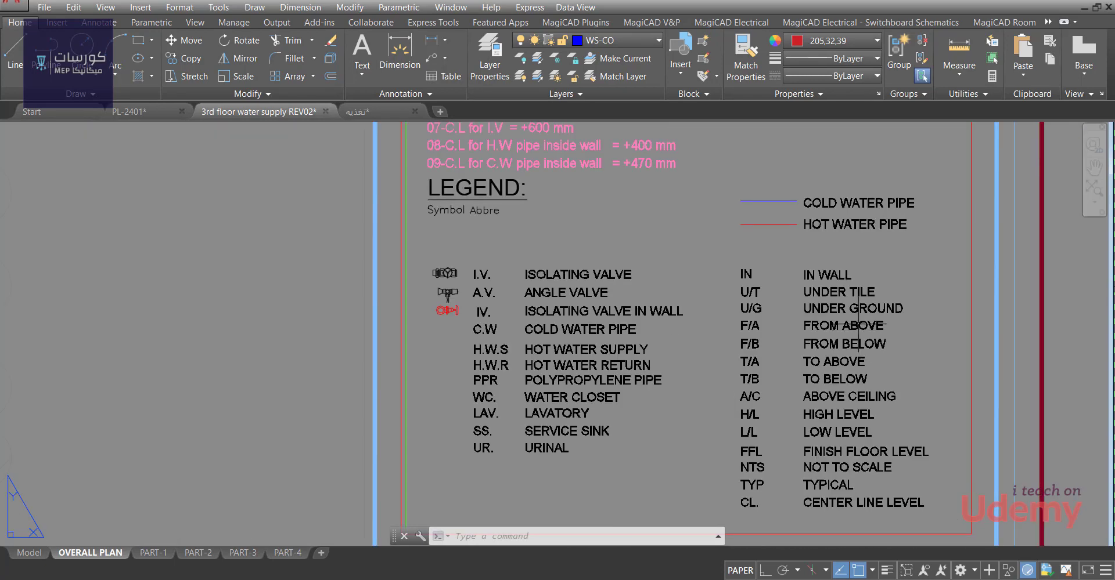
# Return to model space and examine the U/G and U/T labels on the pipes around the Ground Floor line.
pyautogui.scroll(2, 910, 331)
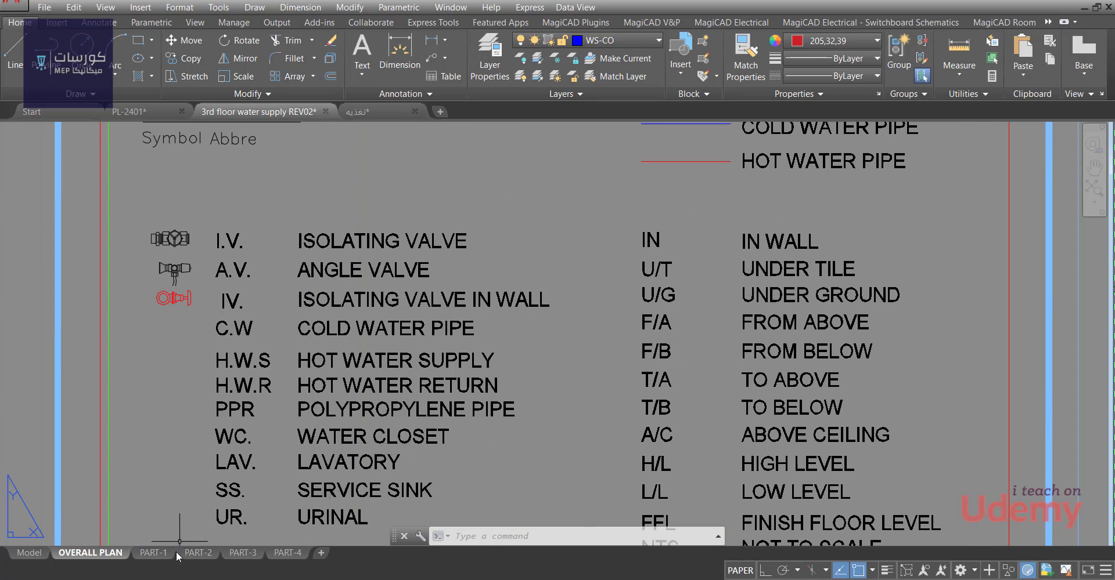
pyautogui.click(35, 555)
pyautogui.scroll(-3, 252, 416)
pyautogui.scroll(2, 261, 384)
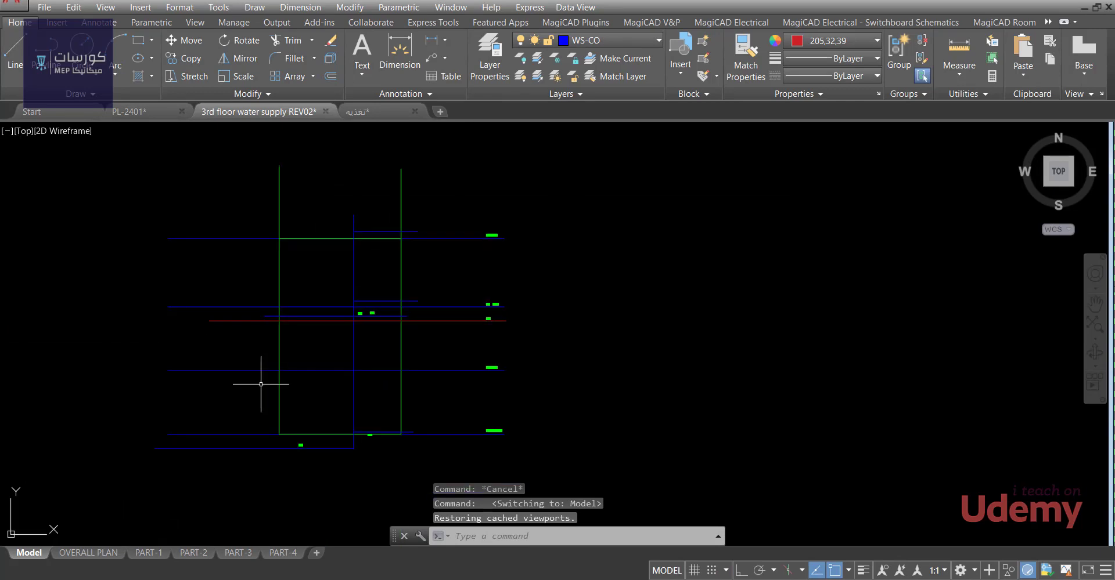
pyautogui.scroll(5, 311, 428)
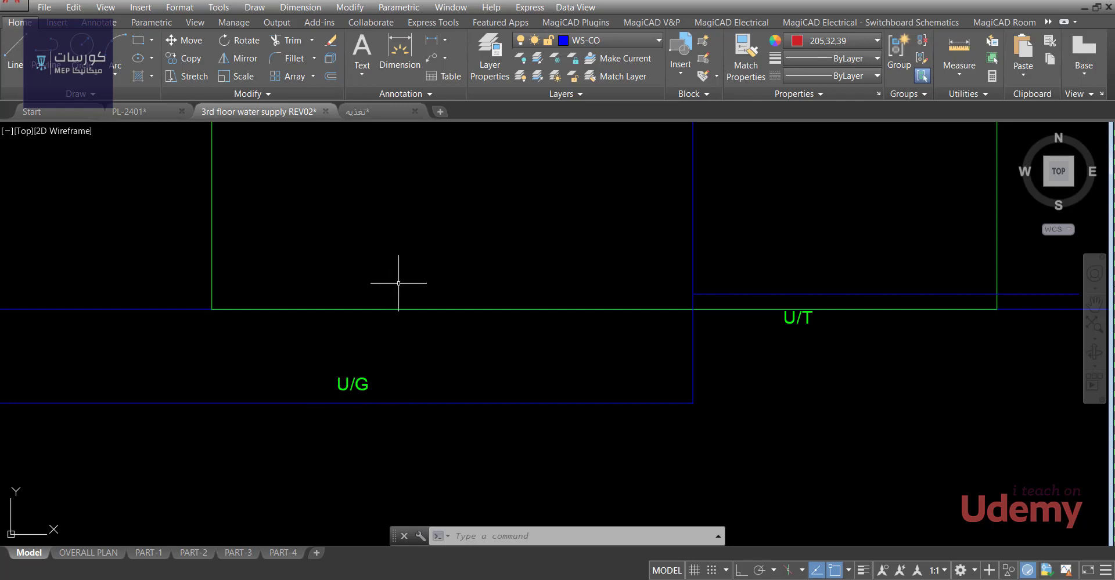
pyautogui.scroll(-6, 708, 373)
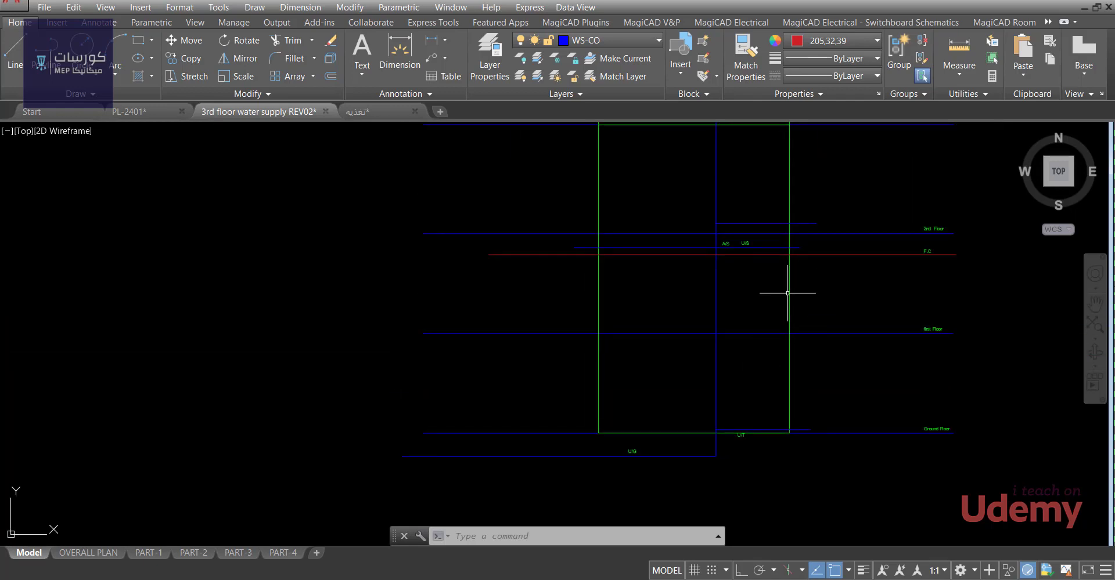
# Examine the A/S and U/S branch pipe labels against the F.C line, the floor lines and the riser across the section.
pyautogui.scroll(4, 779, 242)
pyautogui.scroll(2, 575, 214)
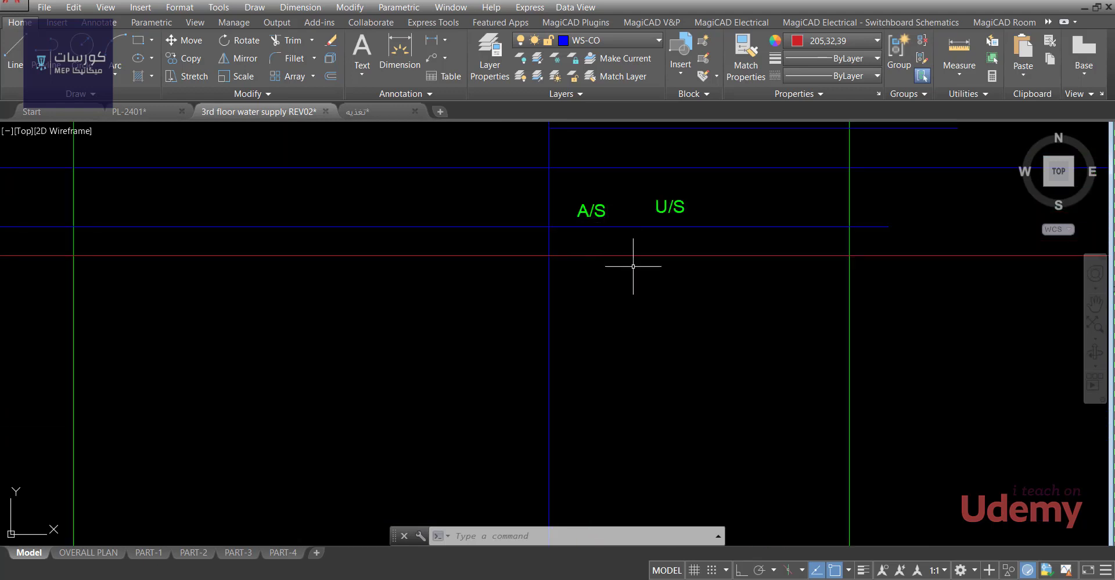
pyautogui.scroll(-1, 778, 395)
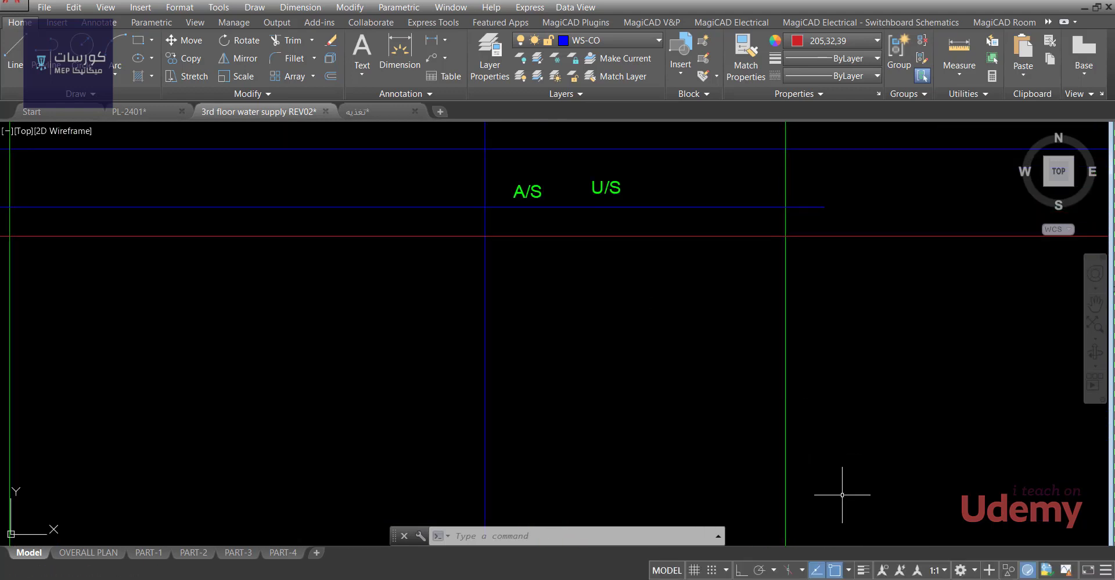
pyautogui.scroll(-4, 681, 387)
pyautogui.moveTo(681, 387); pyautogui.dragTo(697, 347, button='middle')
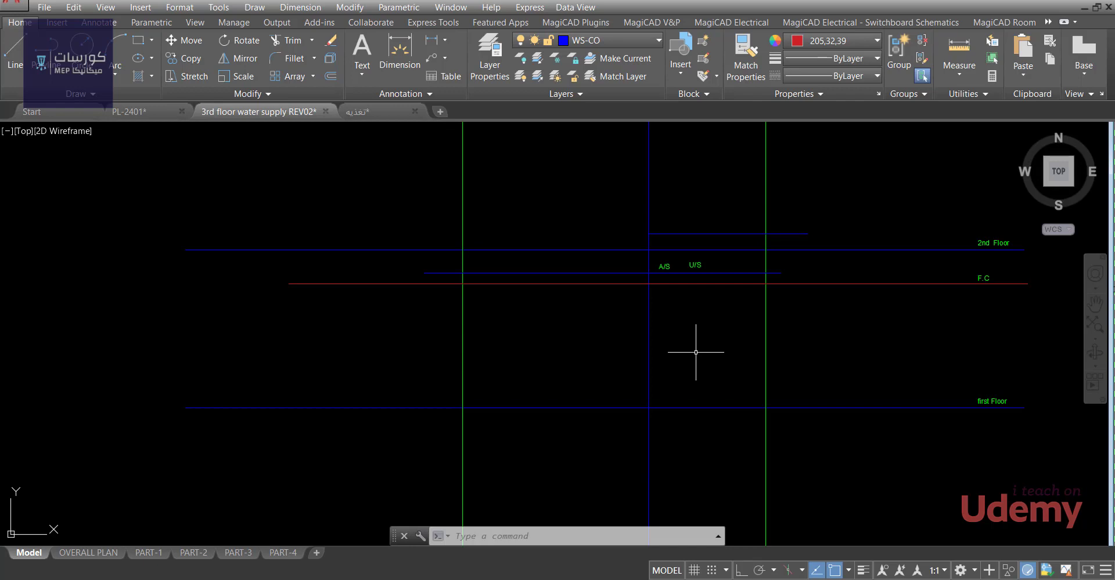
pyautogui.moveTo(628, 285); pyautogui.dragTo(637, 312, button='middle')
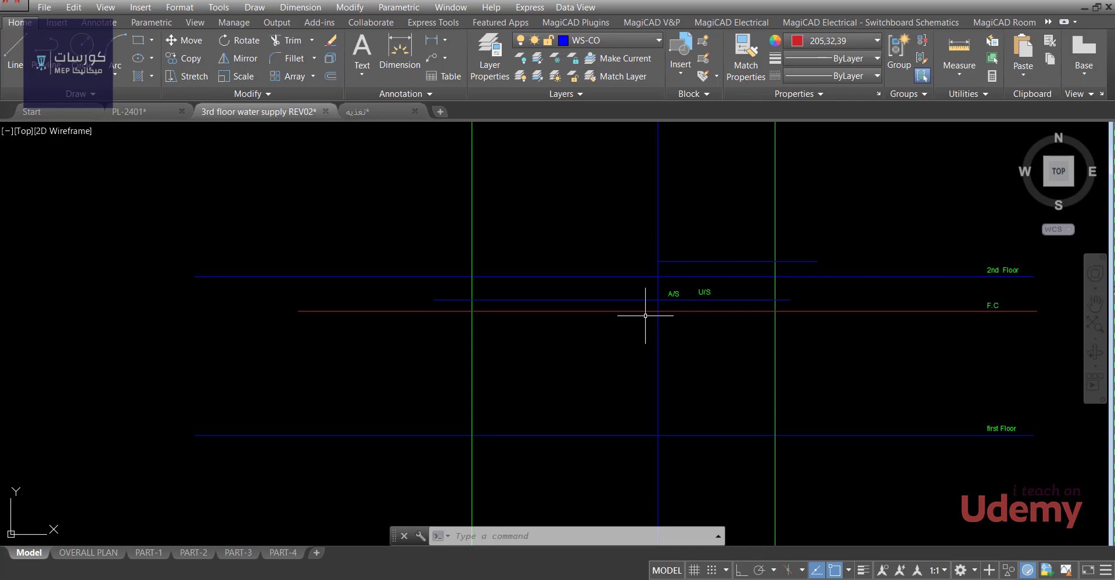
pyautogui.scroll(-4, 645, 316)
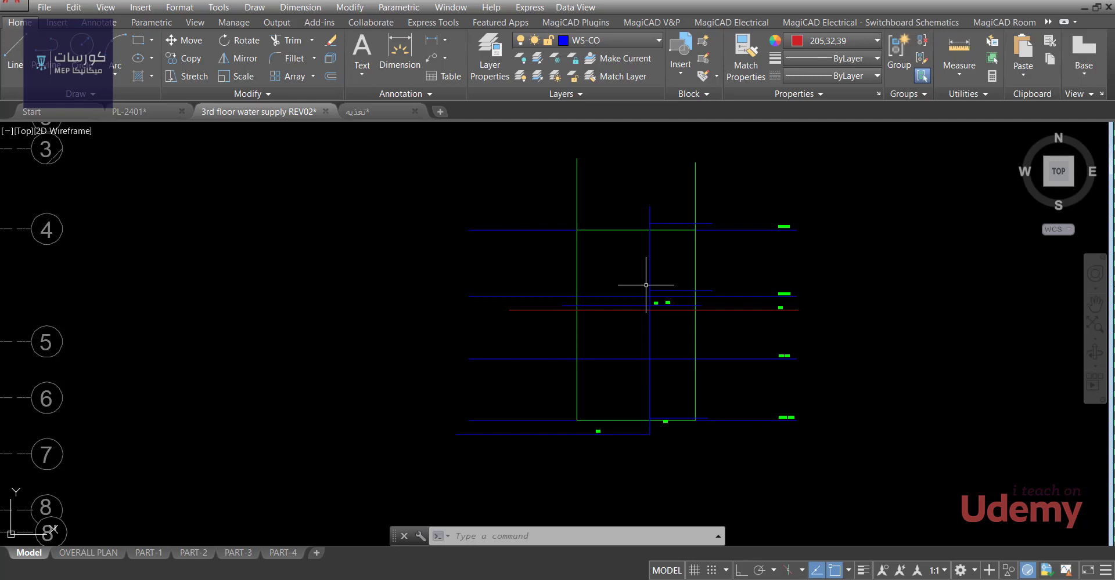
pyautogui.scroll(4, 646, 285)
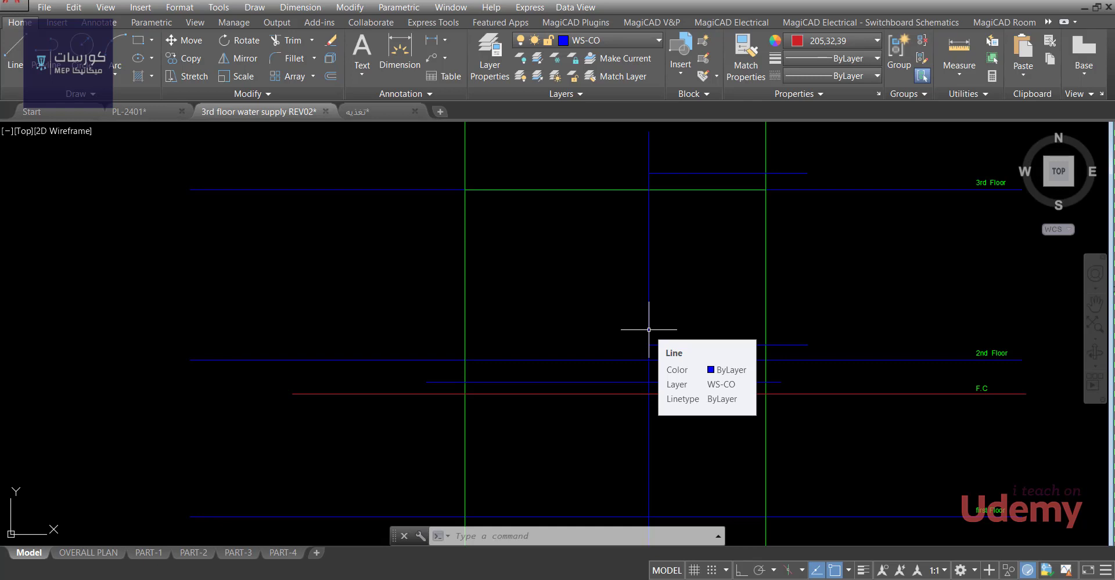
pyautogui.scroll(2, 678, 392)
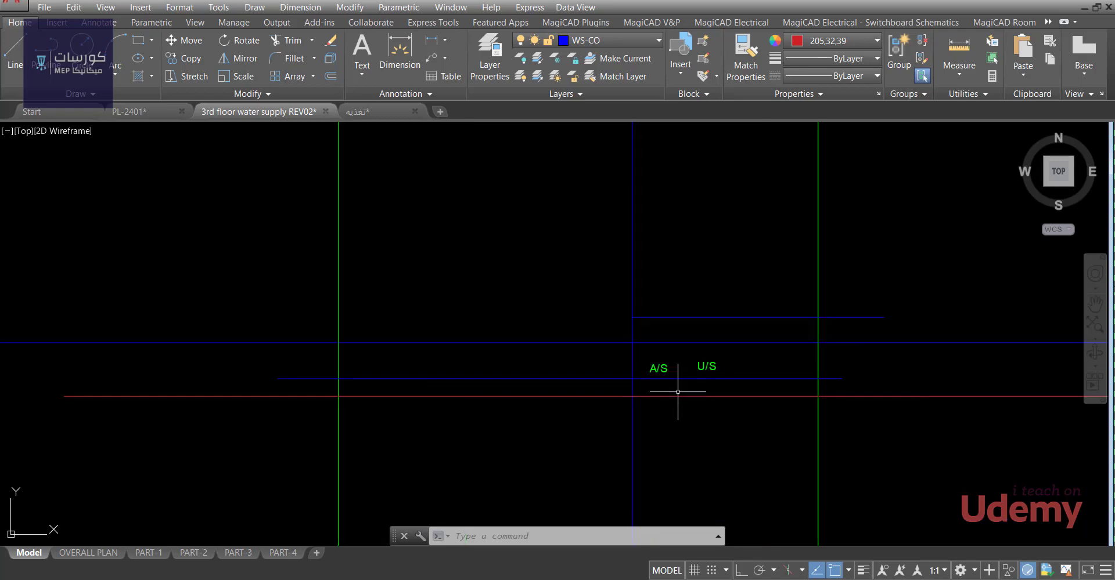
# Copy the U/S label from the branch pipe to just above the upper end of the vertical riser.
pyautogui.scroll(5, 734, 378)
pyautogui.click(722, 340)
pyautogui.click(734, 343)
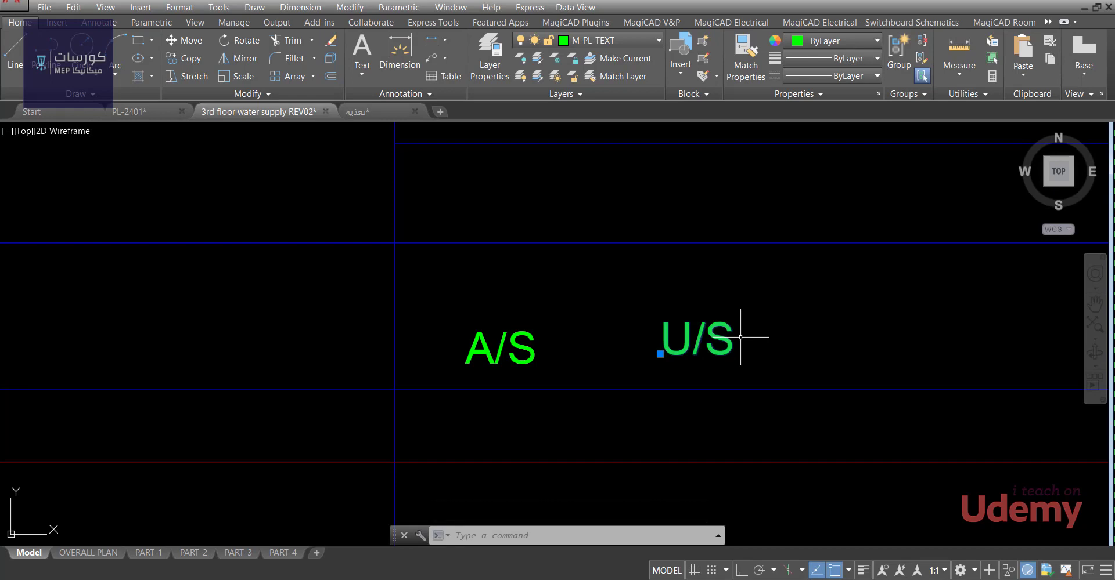
pyautogui.write('CO')
pyautogui.press('Return')
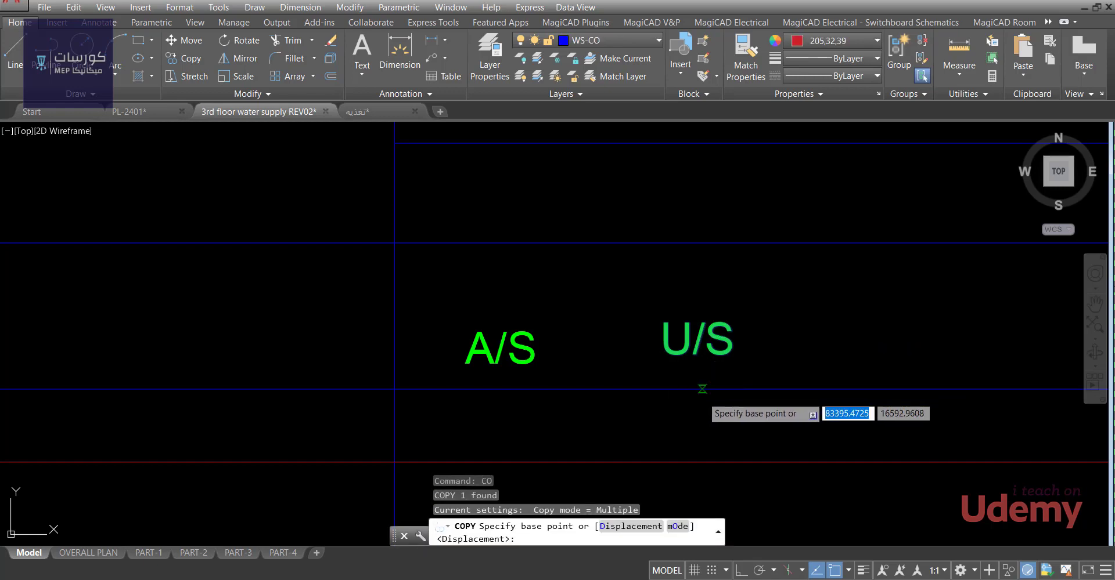
pyautogui.click(702, 388)
pyautogui.scroll(-6, 697, 377)
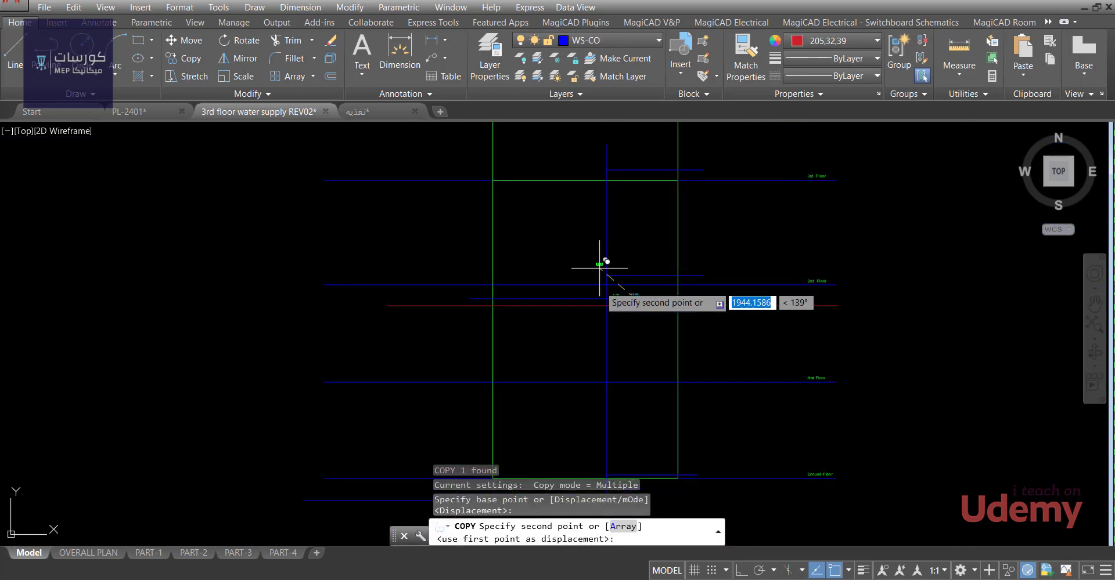
pyautogui.scroll(-2, 600, 372)
pyautogui.scroll(6, 505, 336)
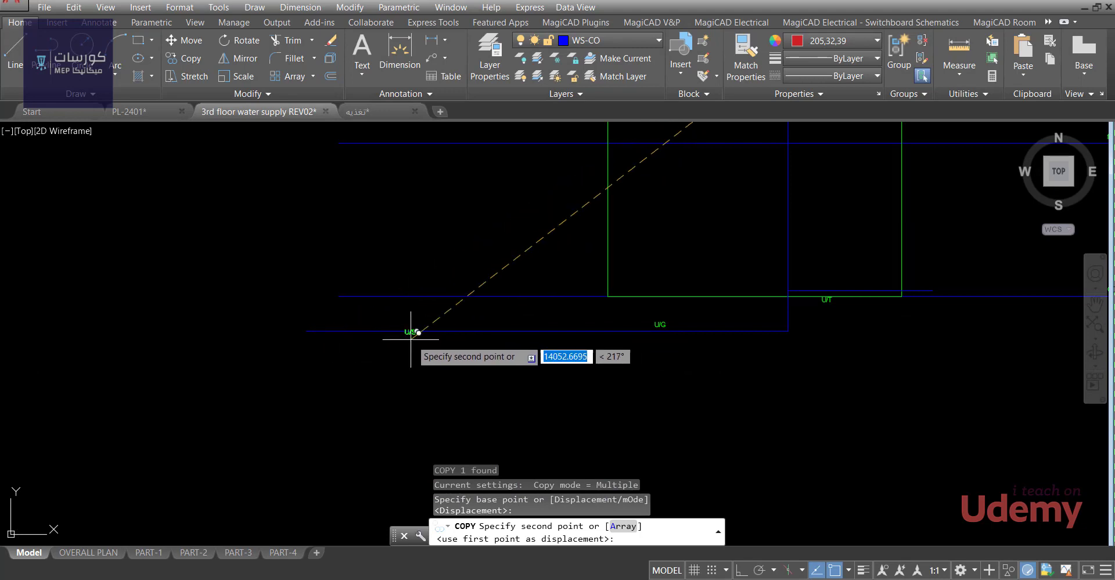
pyautogui.scroll(-2, 704, 316)
pyautogui.scroll(2, 778, 313)
pyautogui.scroll(-1, 744, 253)
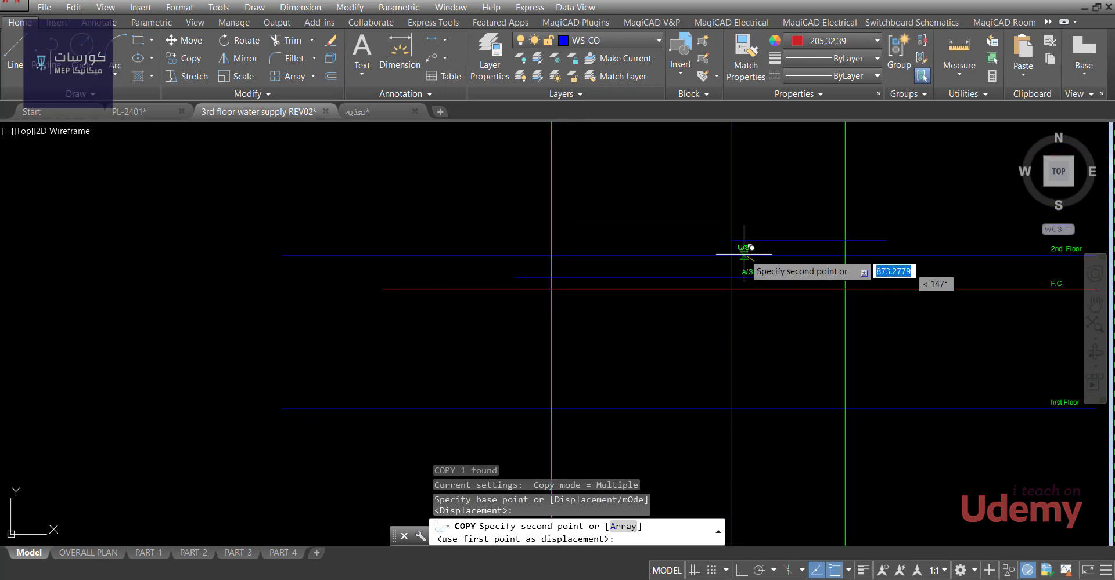
pyautogui.scroll(5, 722, 256)
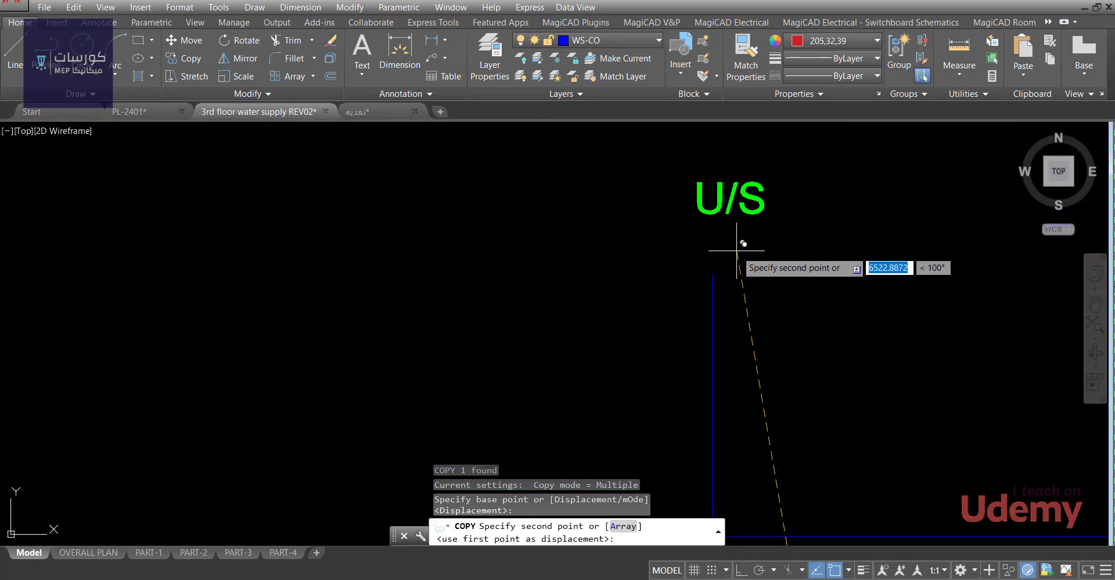
pyautogui.click(723, 267)
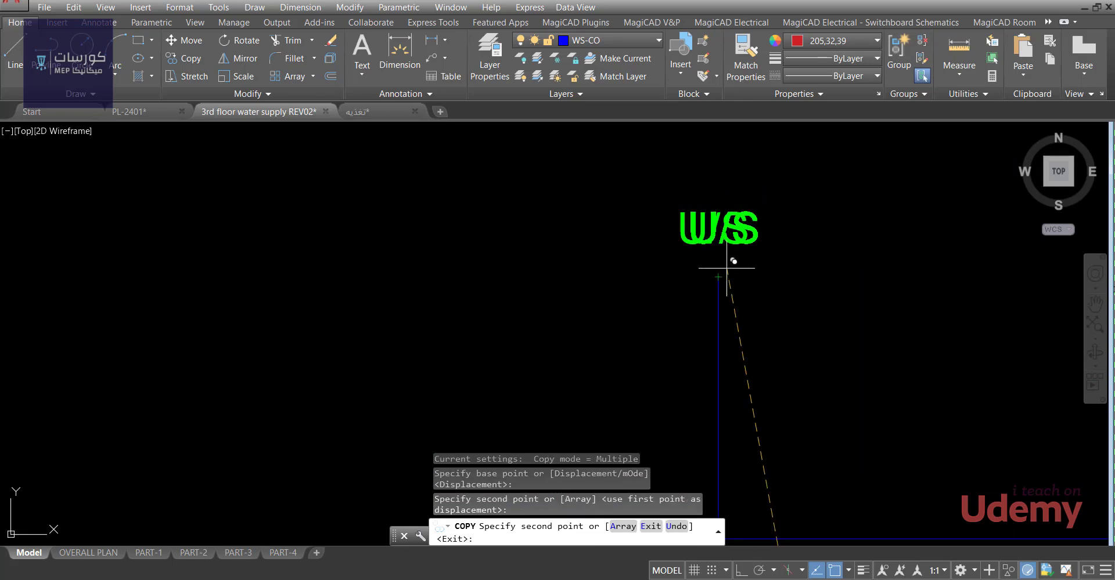
pyautogui.press('Escape')
# Change the copied label above the riser's upper end to AAV.
pyautogui.doubleClick(740, 234)
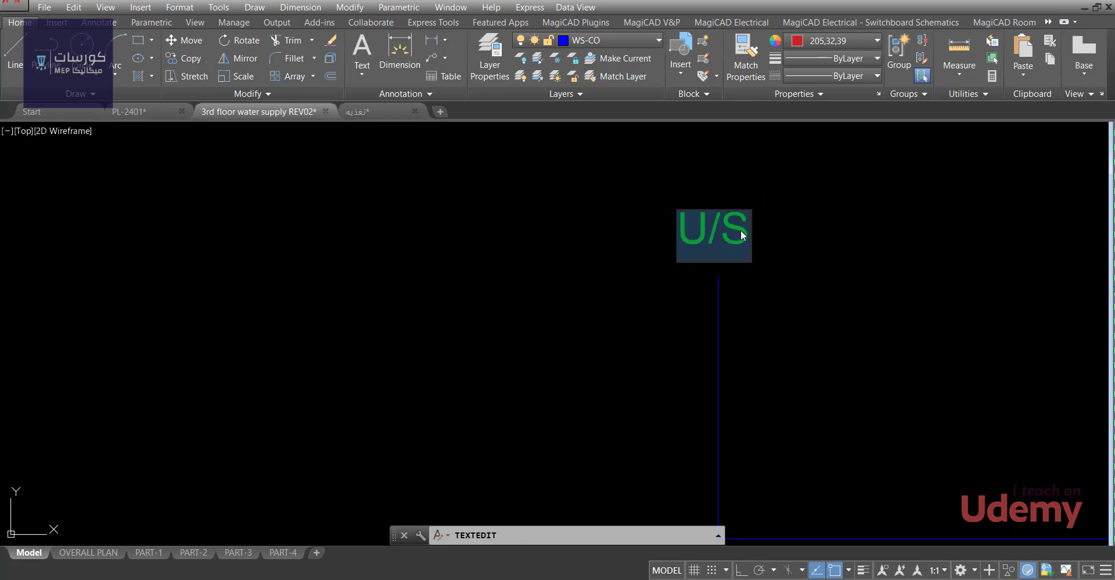
pyautogui.write('AAV')
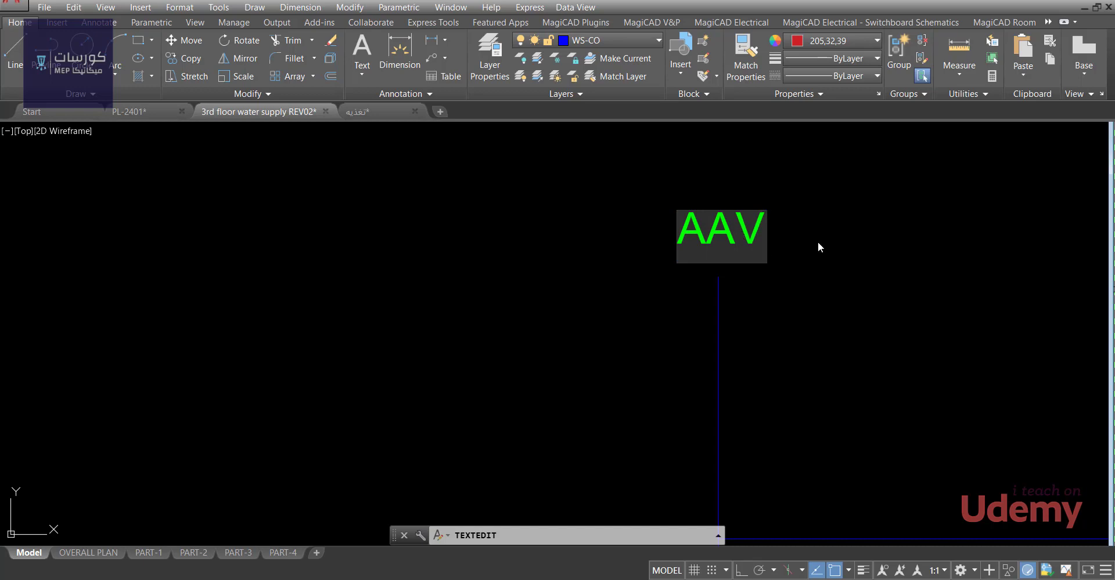
pyautogui.click(816, 244)
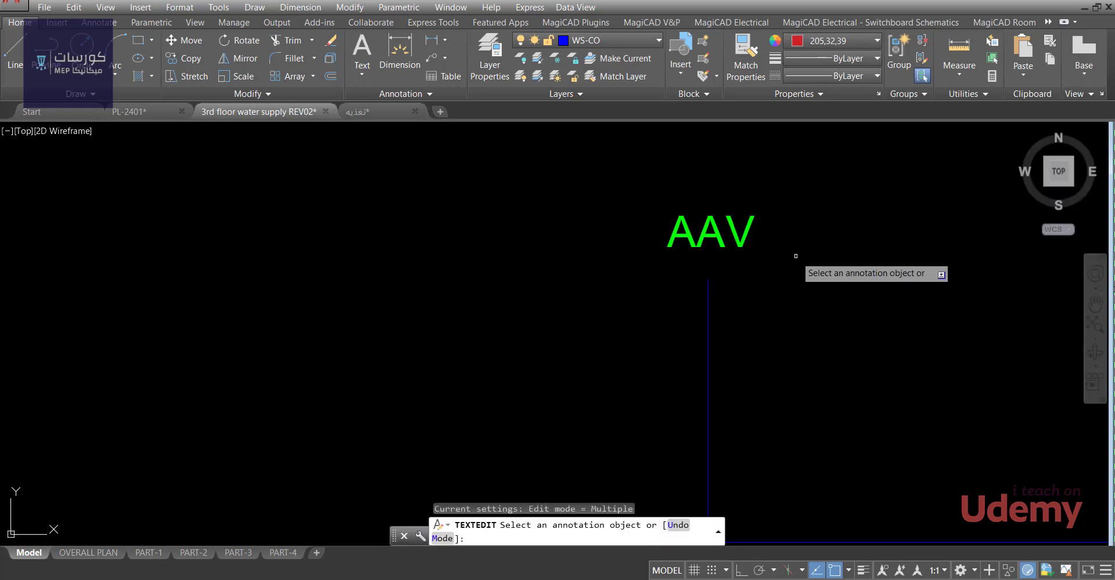
pyautogui.press('Escape')
pyautogui.press('Escape')
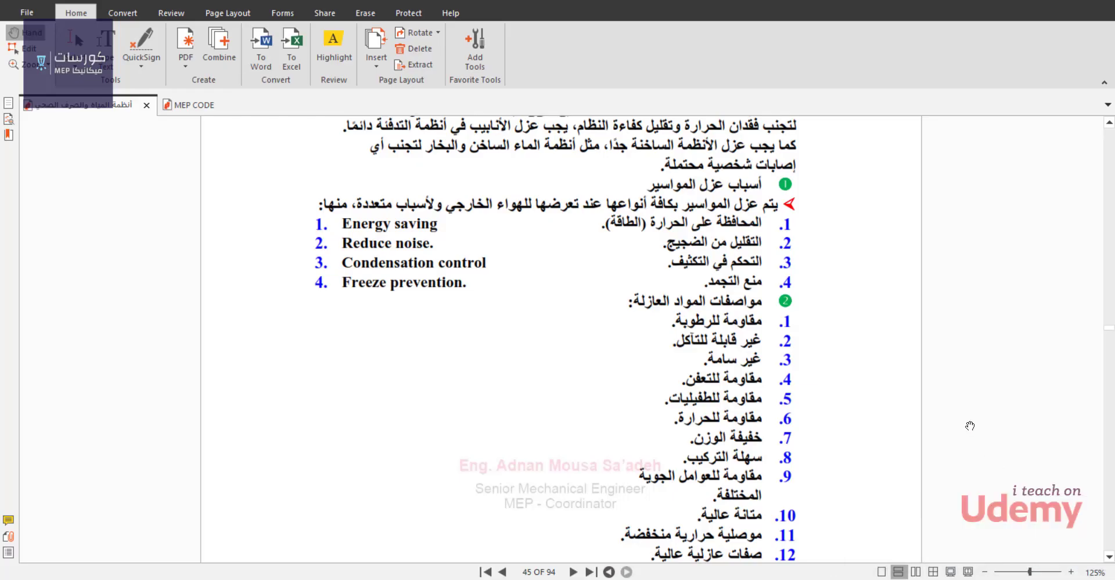
# In the PDF reader, read page 45's pipe insulation section, covering the reasons for insulating pipes and the required insulation material properties.
pyautogui.scroll(5, 966, 415)
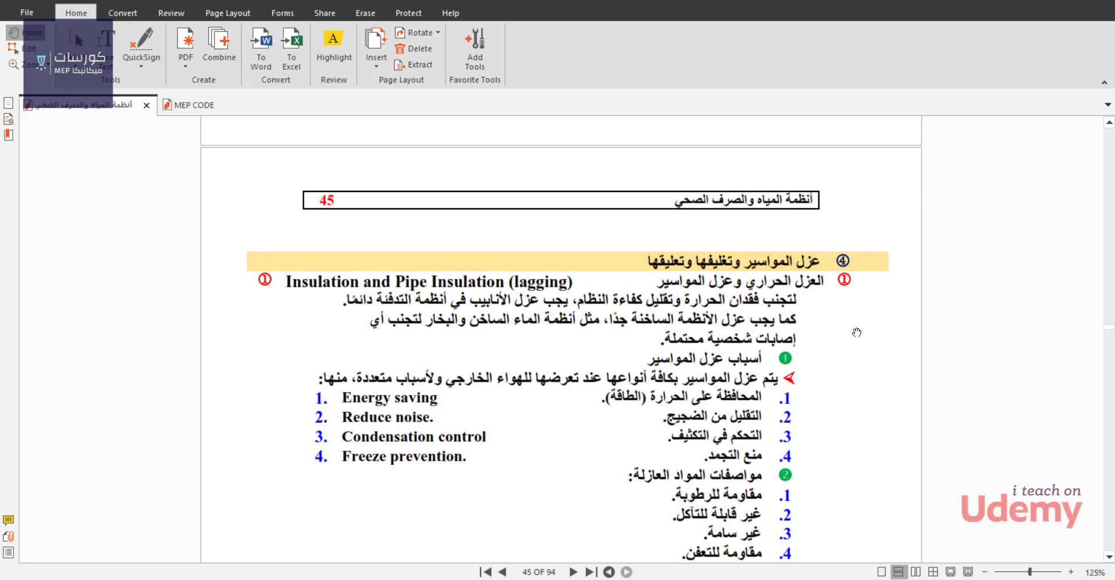
pyautogui.scroll(-1, 828, 290)
pyautogui.scroll(1, 823, 321)
pyautogui.scroll(-3, 836, 308)
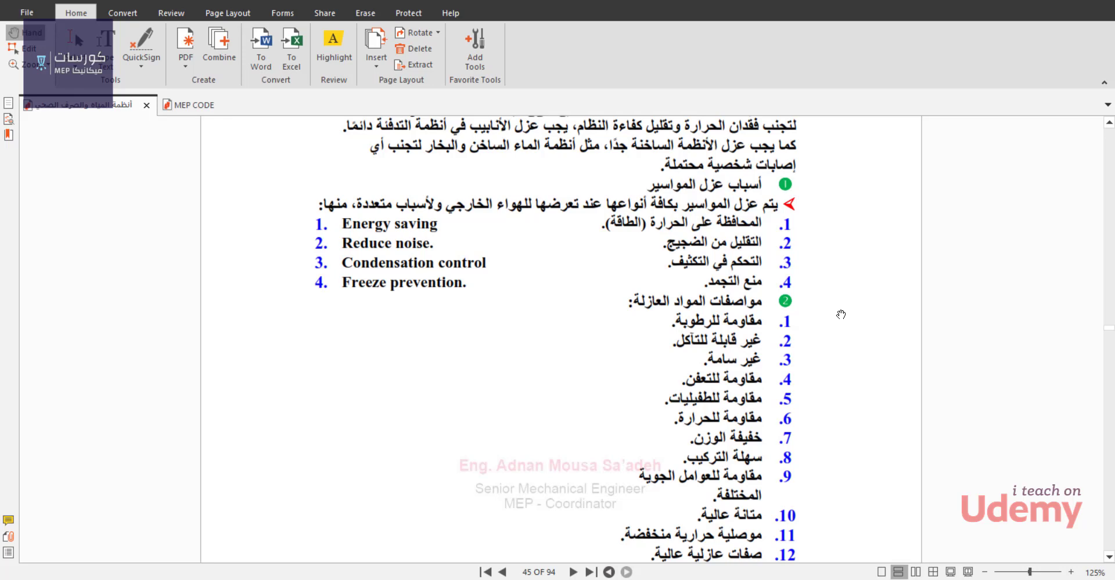
pyautogui.scroll(-1, 827, 290)
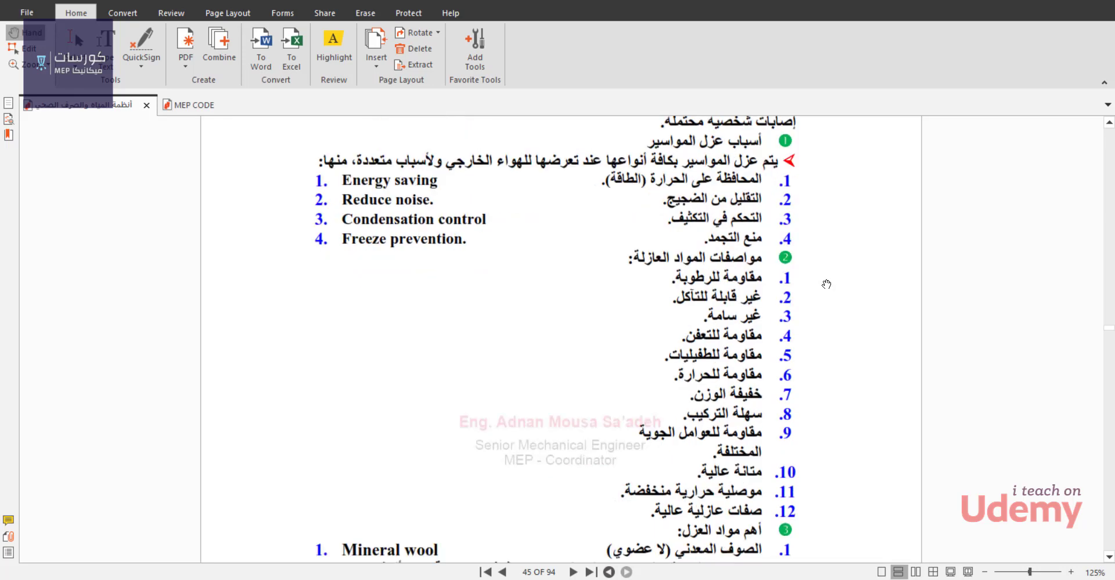
pyautogui.scroll(1, 826, 285)
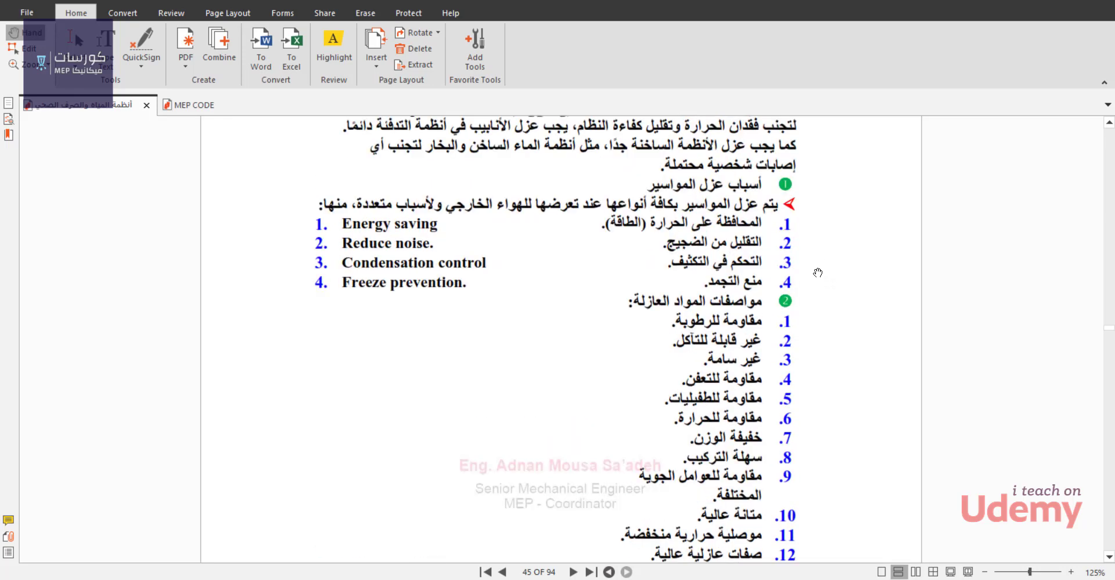
pyautogui.scroll(-1, 813, 271)
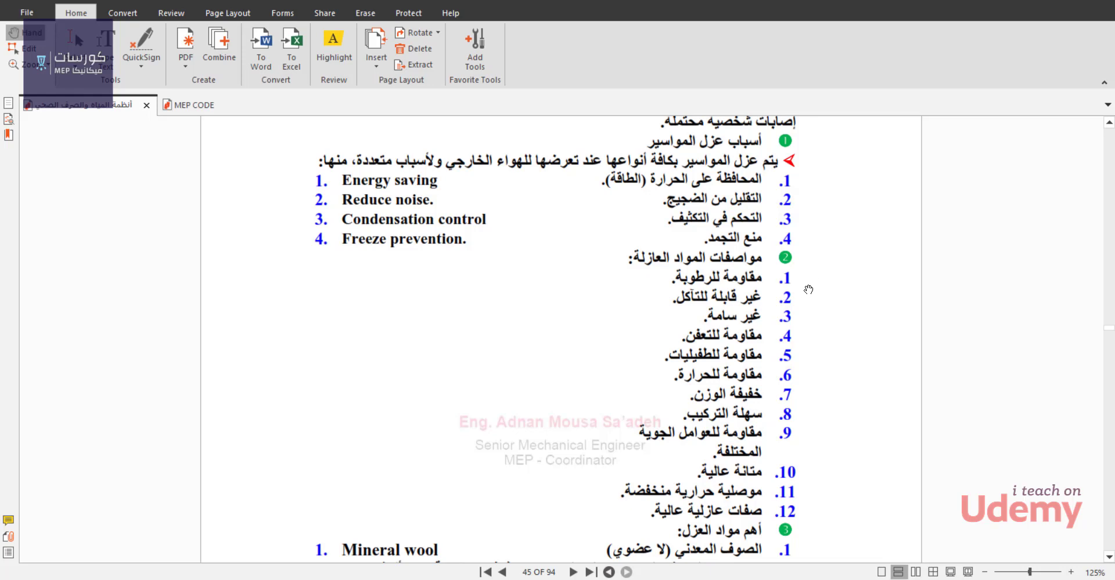
pyautogui.scroll(-3, 812, 302)
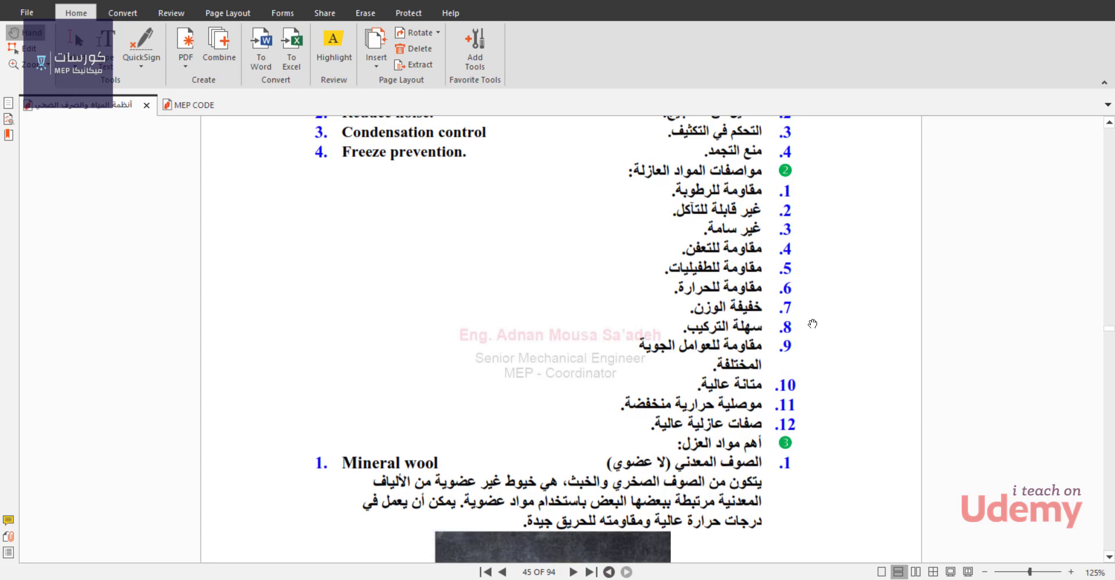
pyautogui.scroll(-3, 806, 336)
pyautogui.scroll(3, 687, 290)
pyautogui.scroll(3, 645, 269)
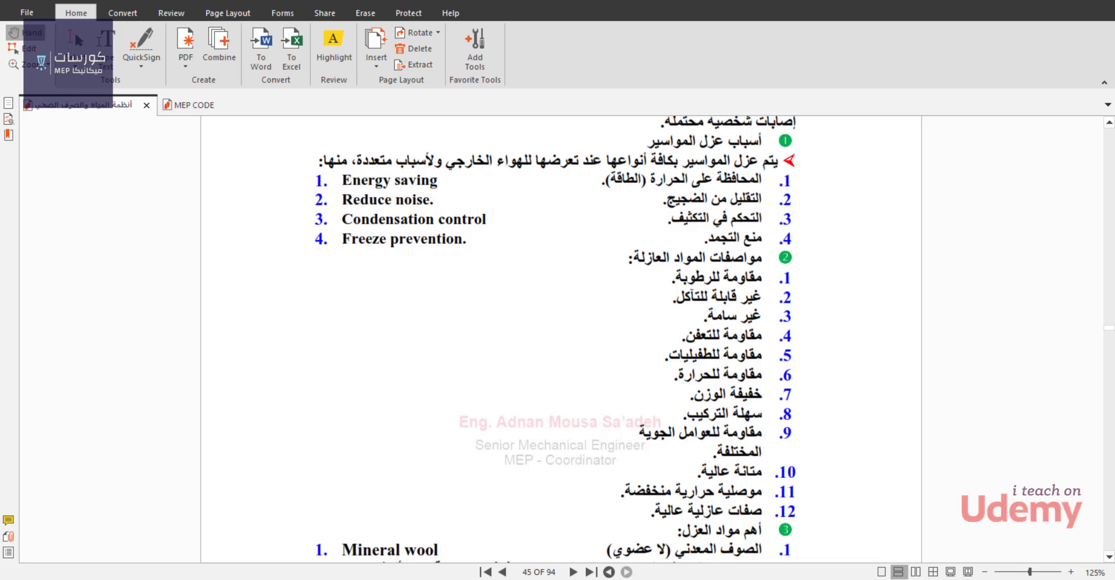
pyautogui.click(920, 577)
pyautogui.click(1058, 540)
# Read the mineral wool entry under the main insulation materials on page 45 and examine its photo.
pyautogui.scroll(-6, 935, 340)
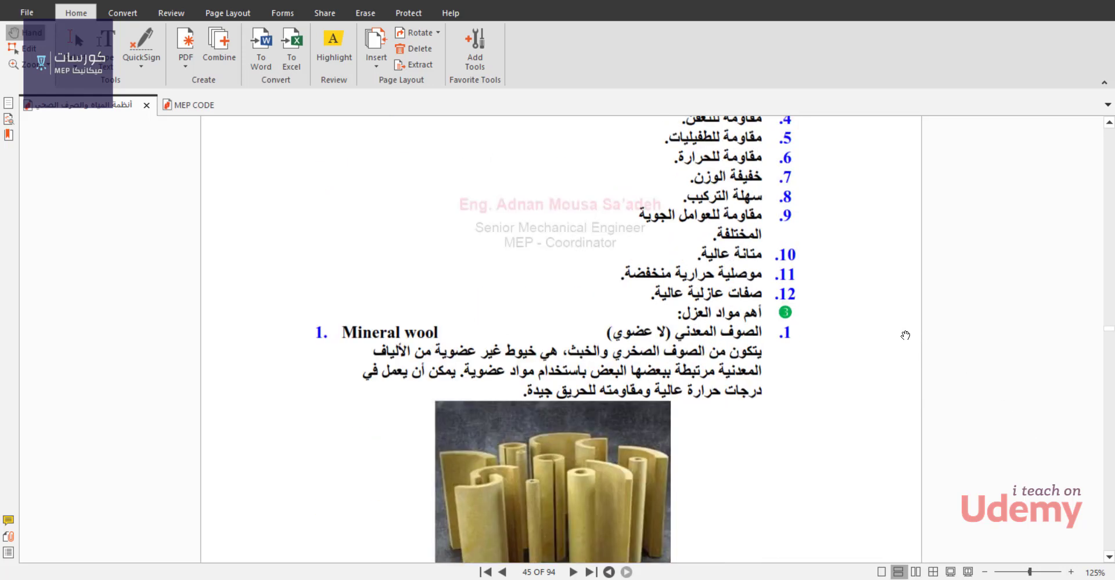
pyautogui.scroll(3, 853, 348)
pyautogui.scroll(2, 777, 367)
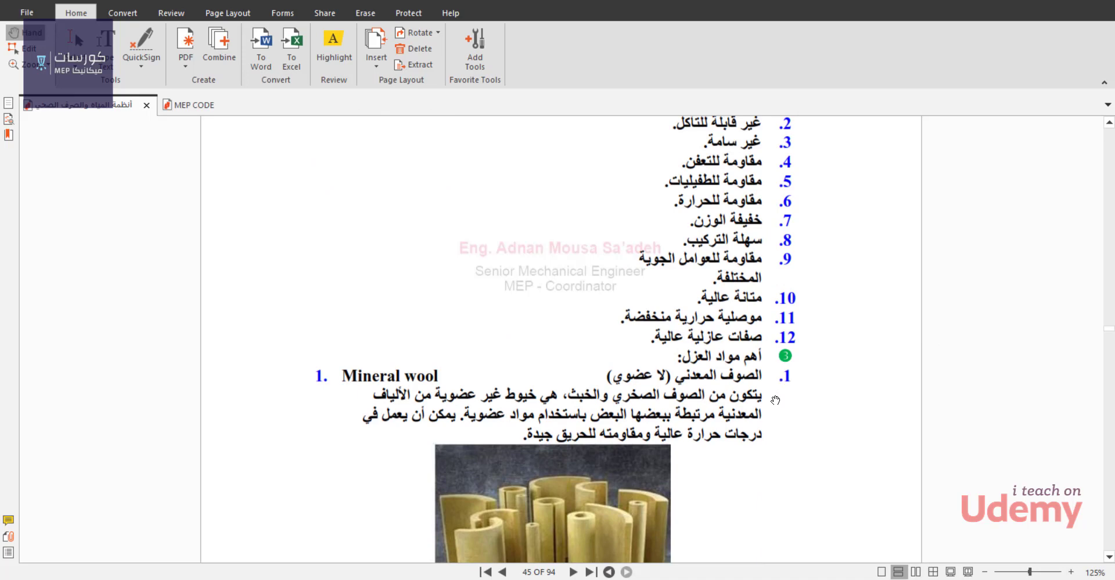
pyautogui.scroll(-2, 775, 400)
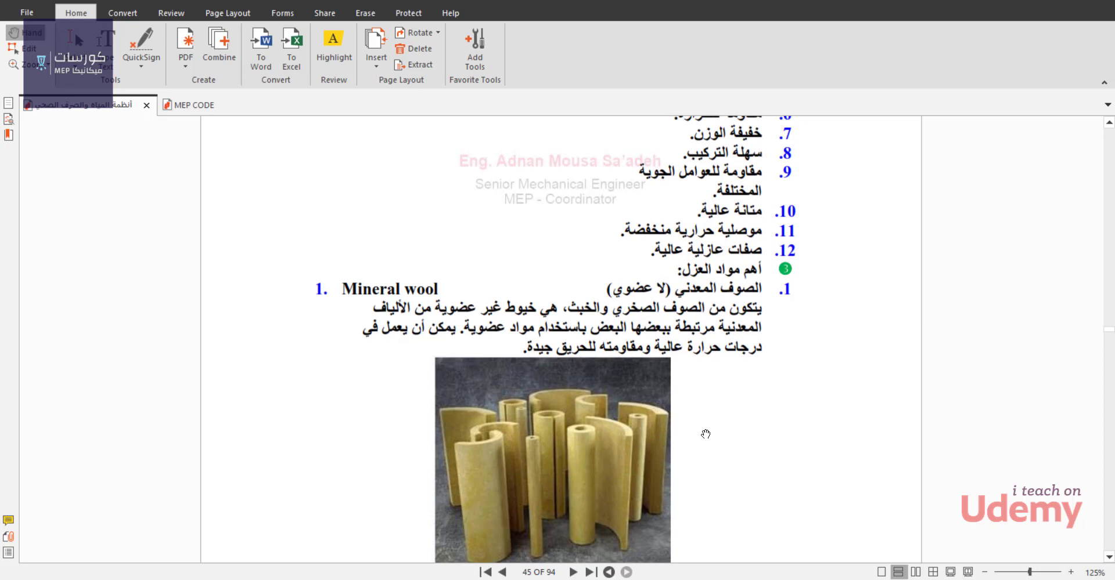
pyautogui.scroll(6, 691, 444)
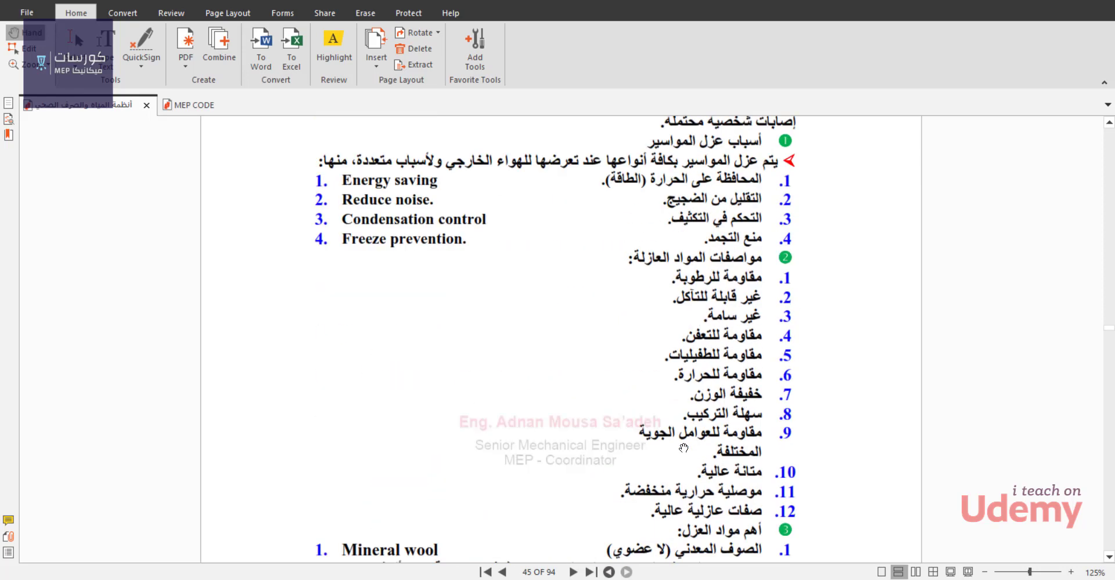
pyautogui.scroll(-7, 683, 448)
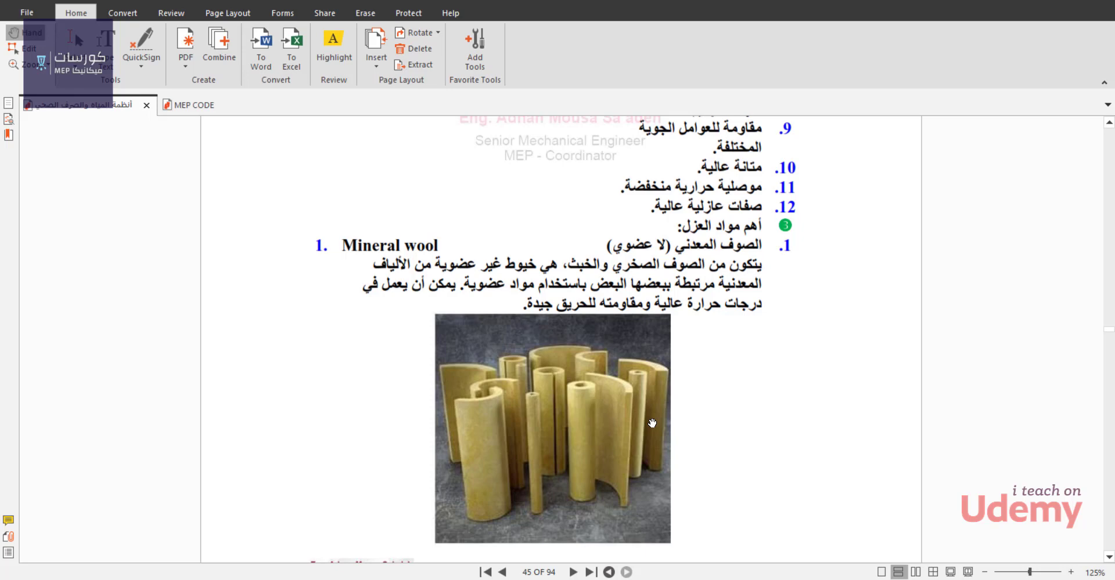
pyautogui.scroll(-5, 639, 400)
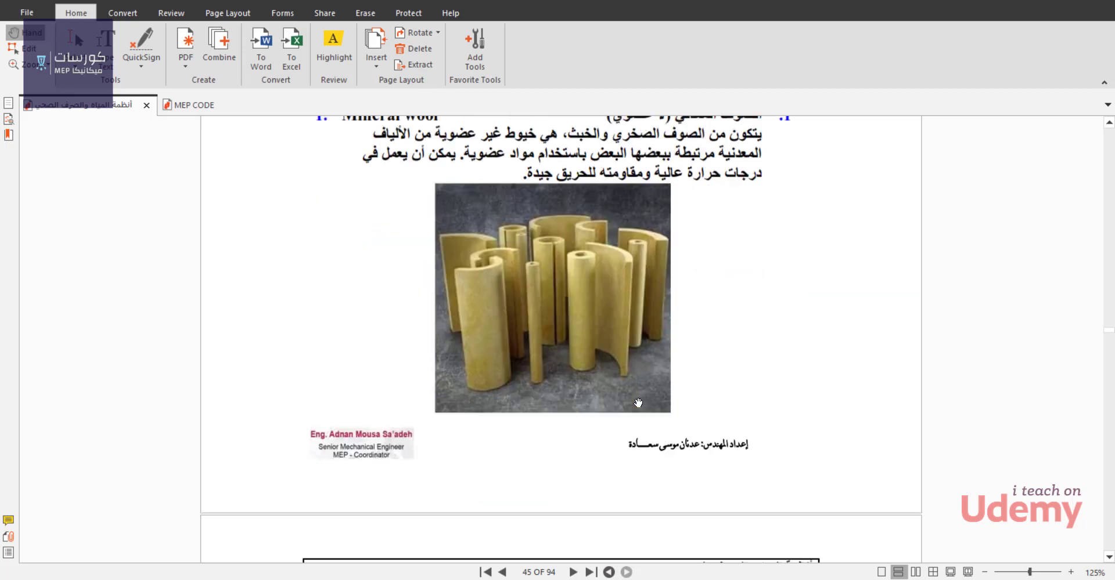
# Review the mineral wool entry on page 45, then read the glass wool and flexible elastomeric foam entries on page 46.
pyautogui.scroll(2, 640, 391)
pyautogui.scroll(2, 643, 389)
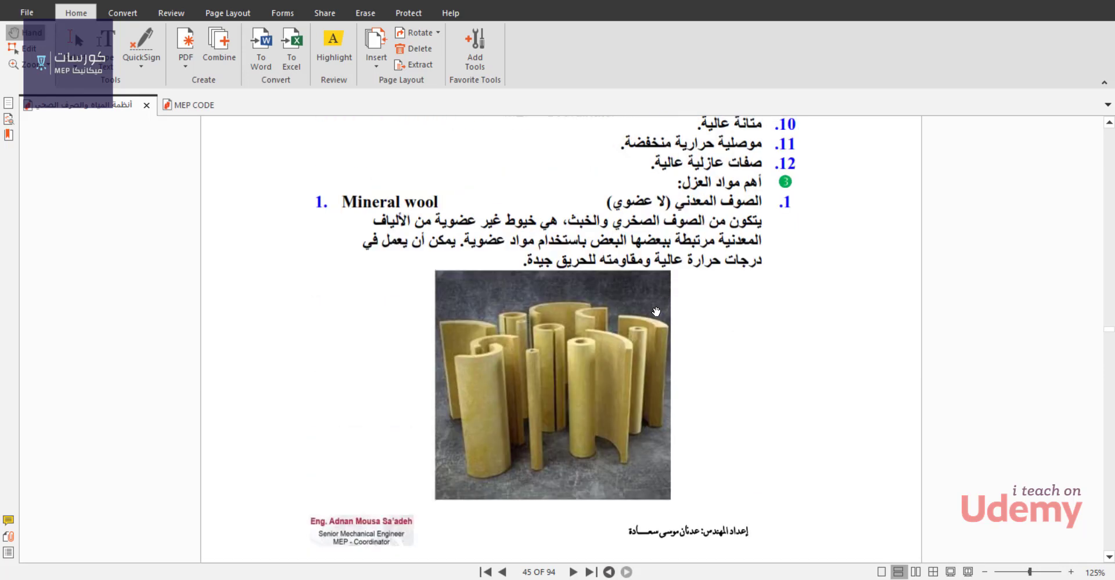
pyautogui.scroll(-5, 632, 334)
pyautogui.scroll(-7, 633, 335)
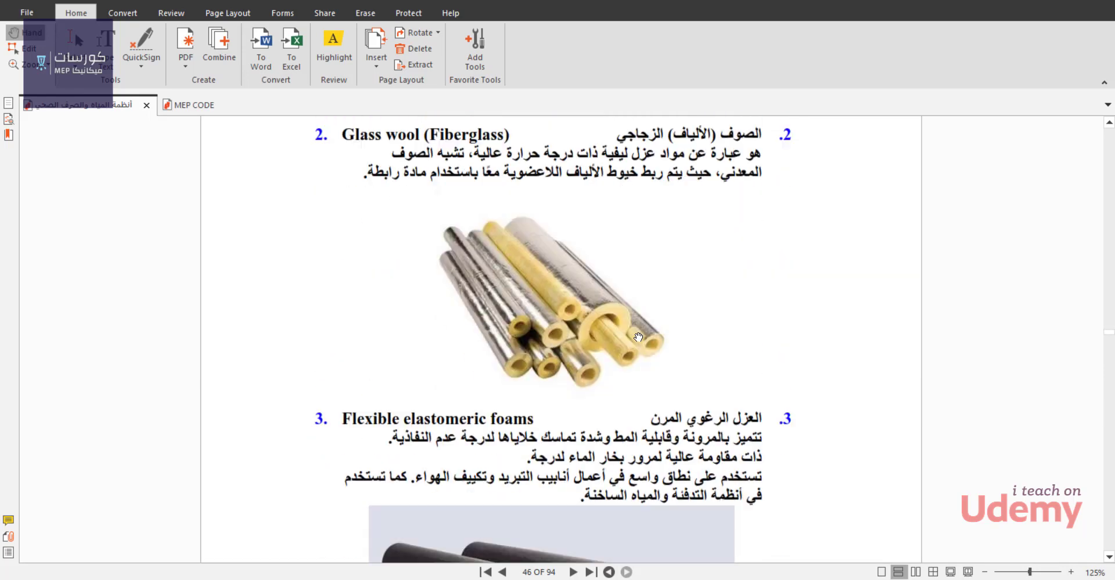
pyautogui.scroll(-3, 640, 338)
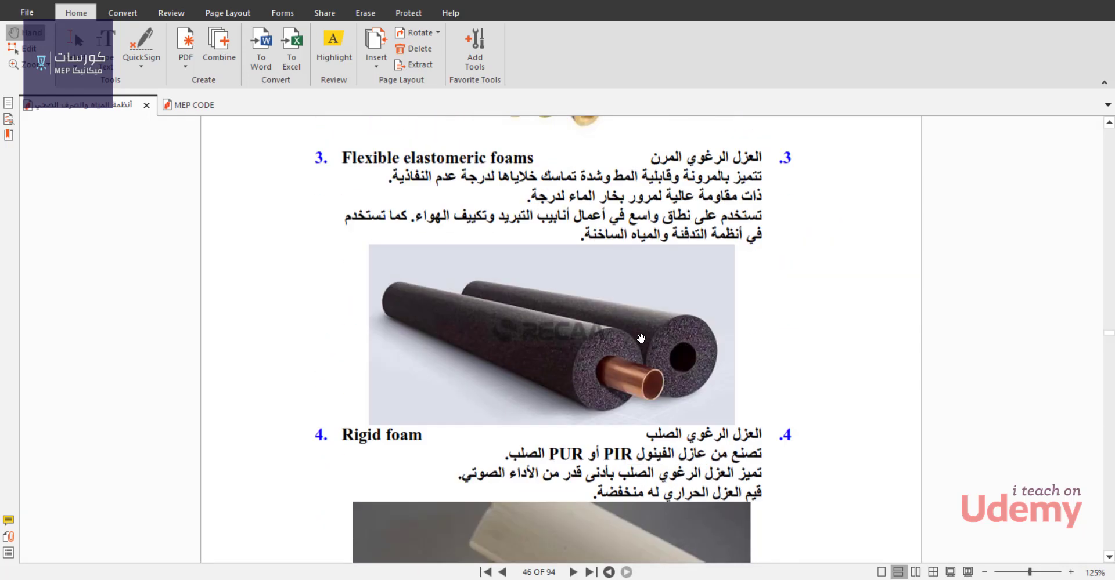
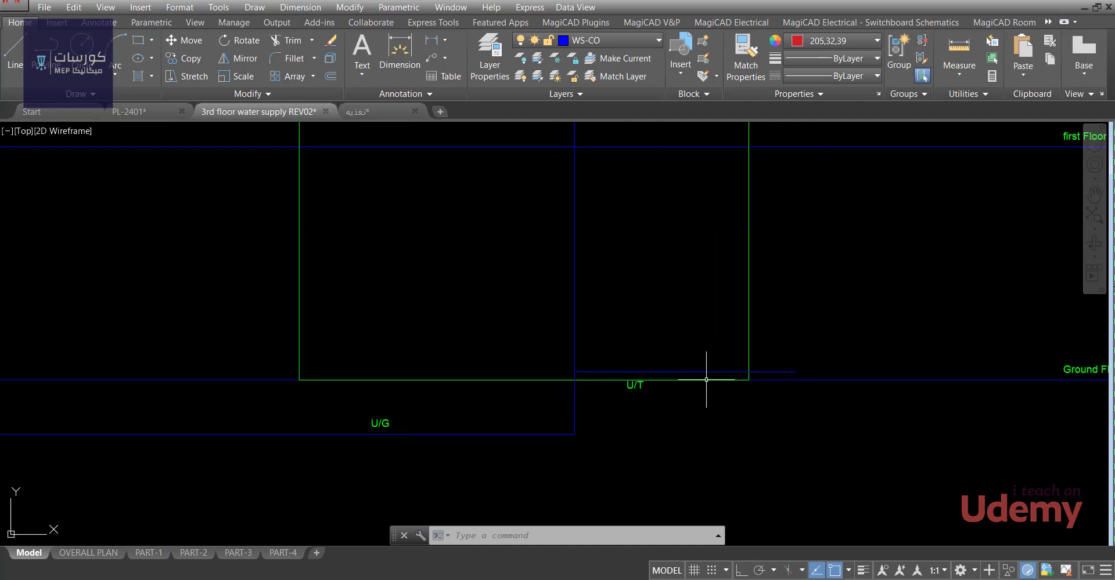
# In the AutoCAD section drawing, examine the pipes labelled U/T, U/G, A/S and U/S relative to the floor and false ceiling lines.
pyautogui.scroll(1, 697, 383)
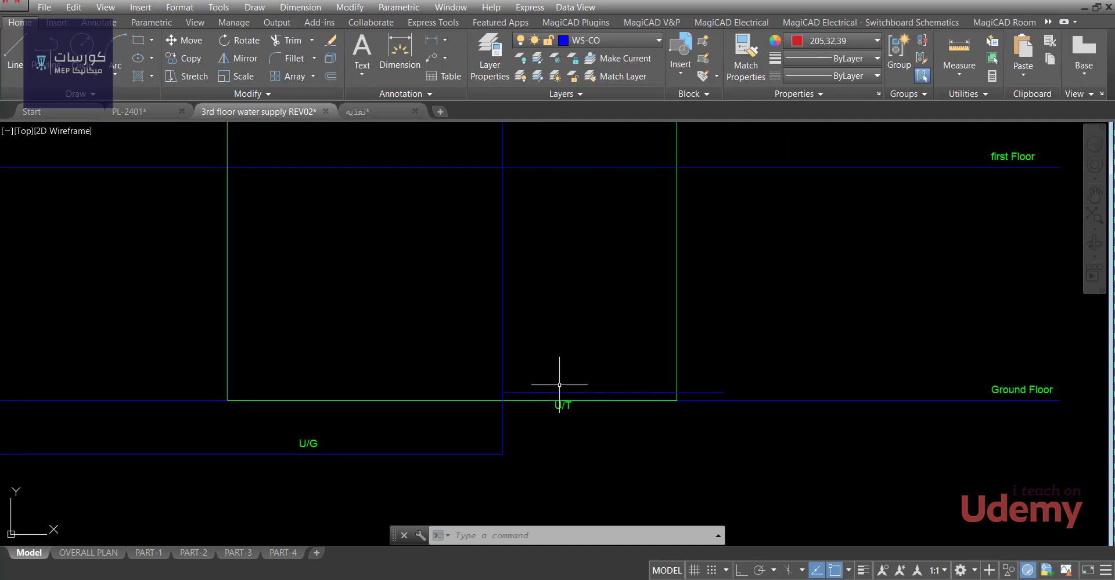
pyautogui.scroll(2, 586, 400)
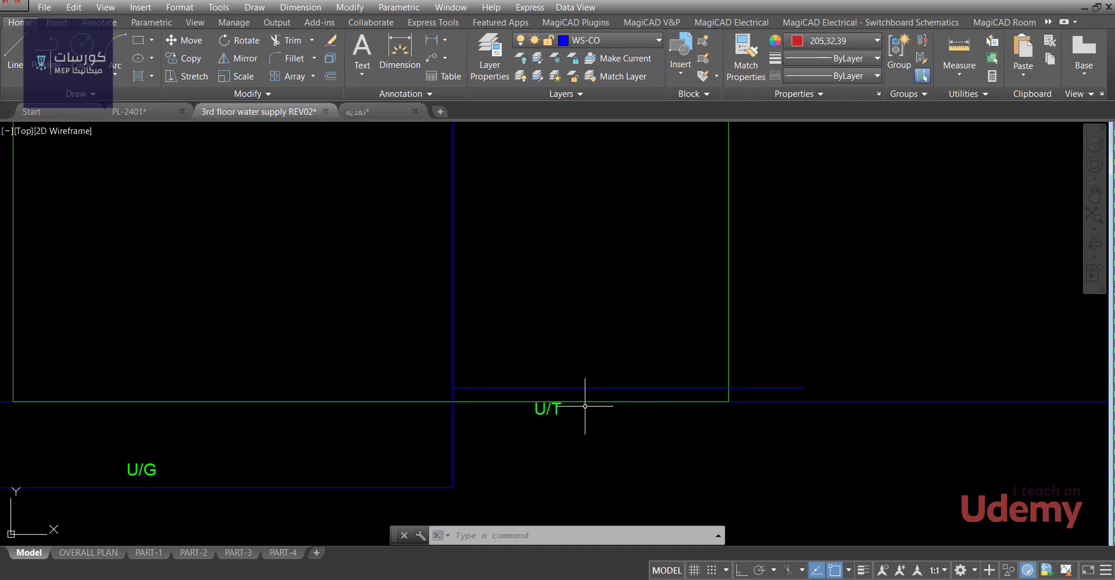
pyautogui.scroll(-3, 608, 406)
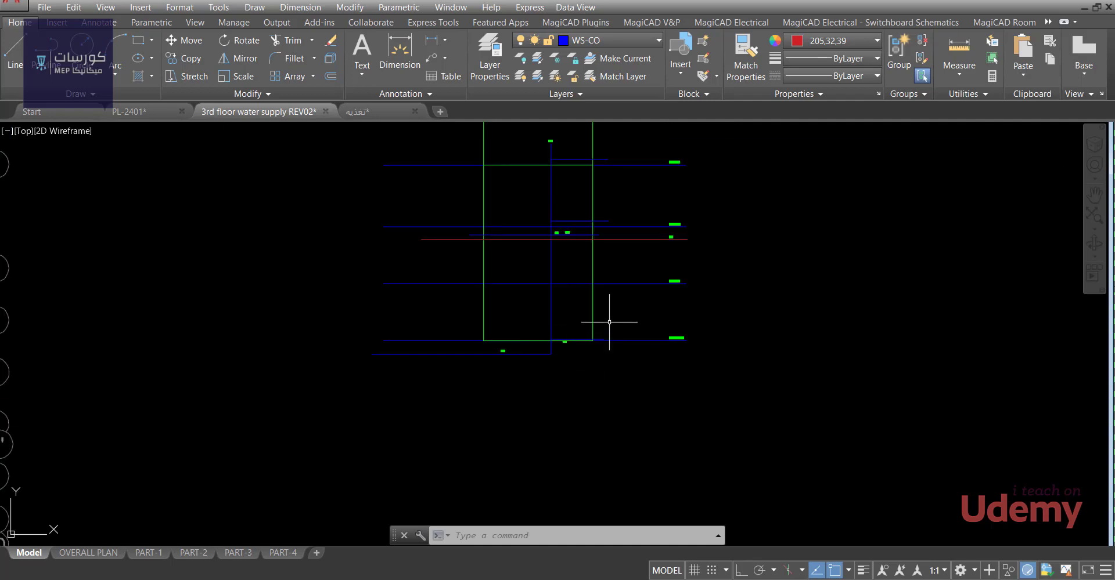
pyautogui.scroll(4, 552, 230)
pyautogui.scroll(4, 476, 249)
pyautogui.scroll(-2, 540, 294)
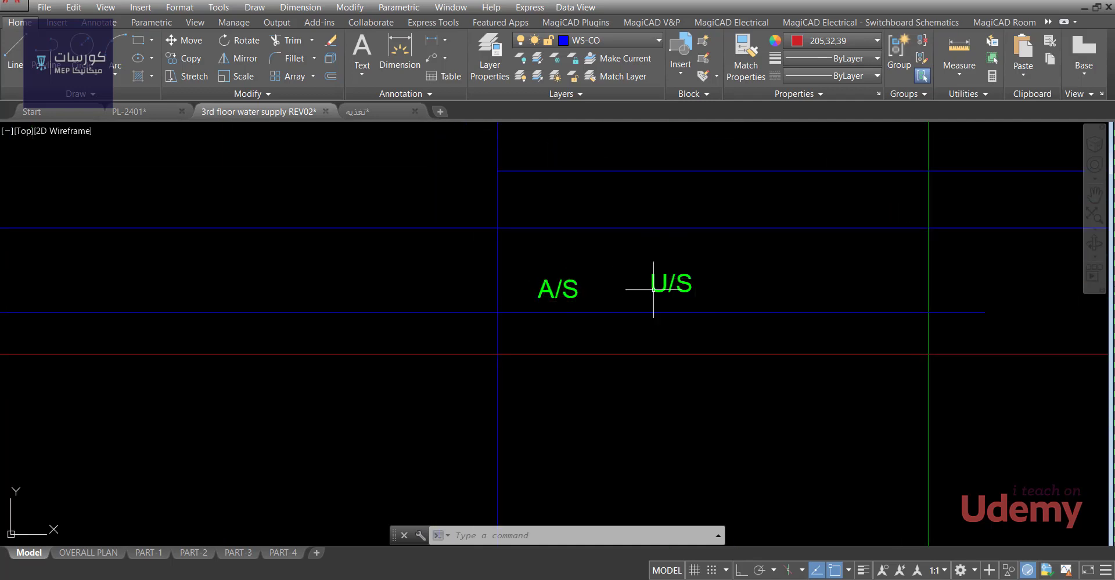
pyautogui.moveTo(663, 282); pyautogui.dragTo(670, 284, button='middle')
pyautogui.scroll(-5, 576, 293)
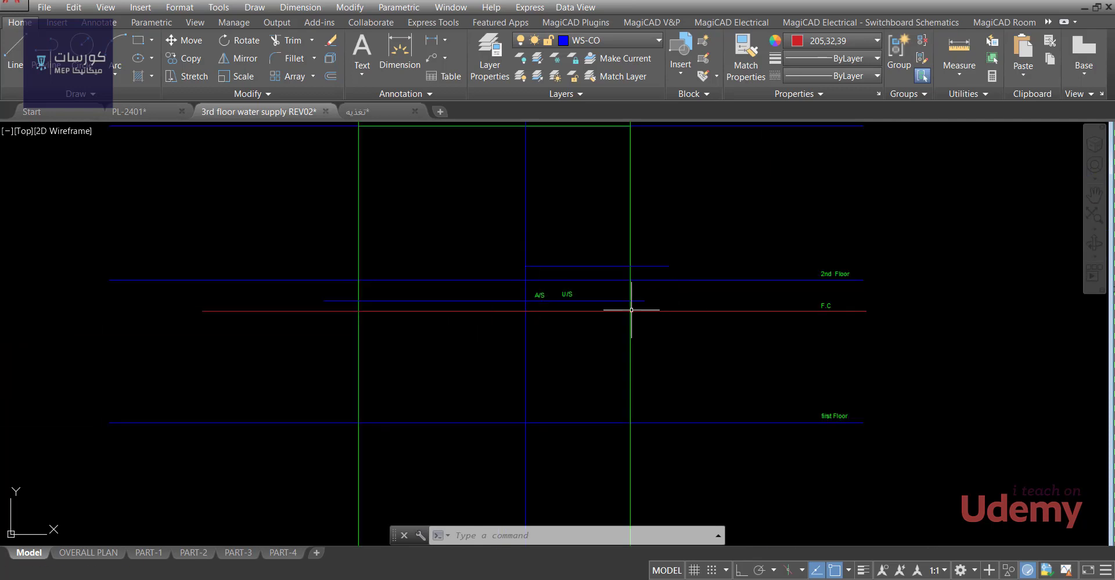
pyautogui.scroll(2, 644, 309)
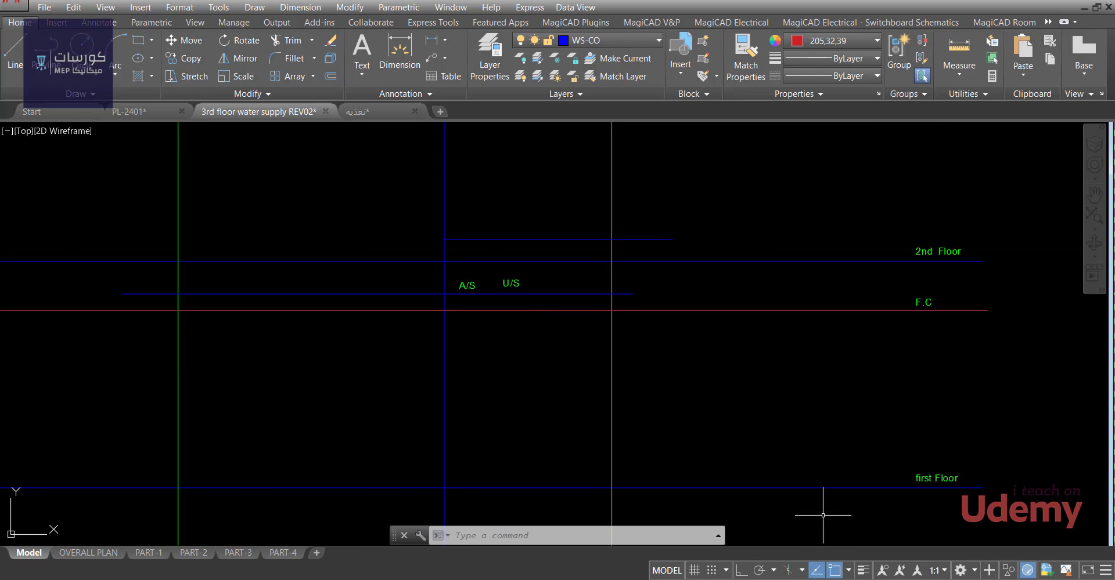
# Switch to the PDF reader and go from the snubber section on page 56 to the pipe clamp shapes on page 57.
pyautogui.click(1055, 534)
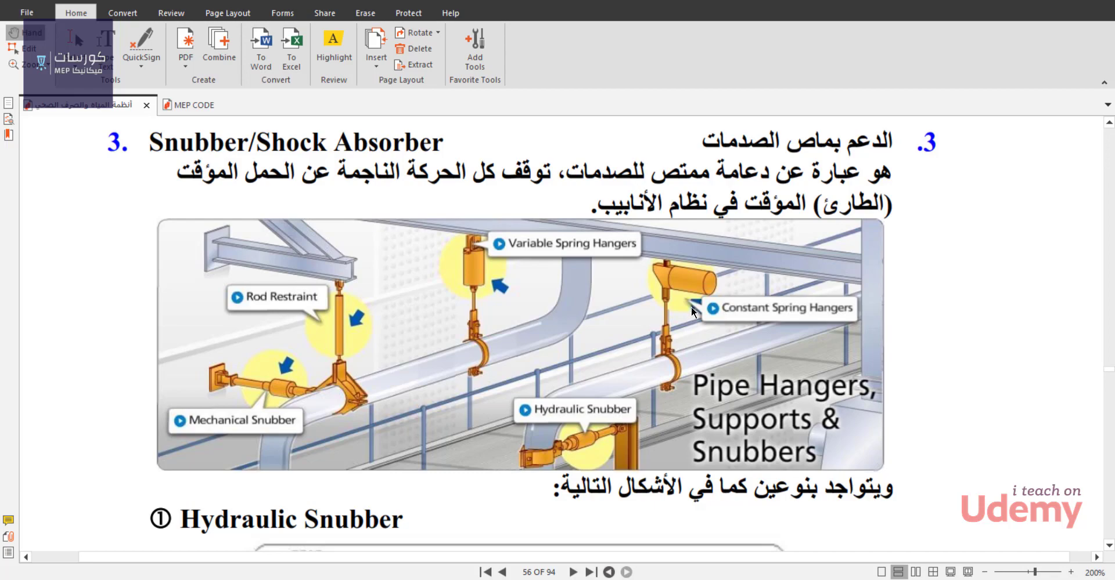
pyautogui.scroll(-15, 692, 311)
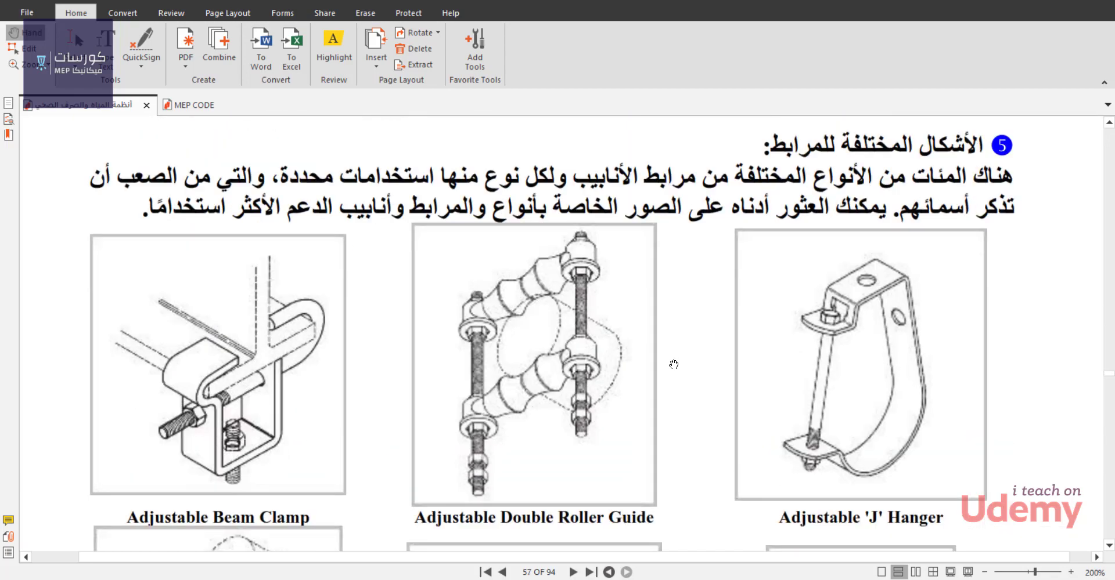
pyautogui.scroll(-2, 672, 362)
pyautogui.keyDown('ctrl'); pyautogui.scroll(-2, 656, 348); pyautogui.keyUp('ctrl')
pyautogui.scroll(4, 642, 338)
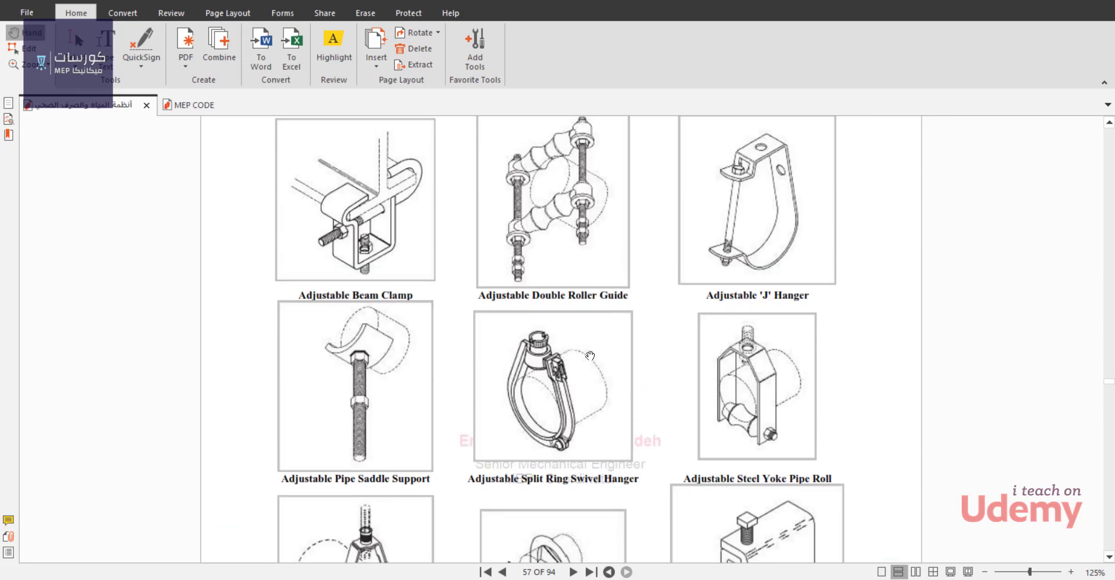
# Examine the hanger and clamp drawings on page 57, from the Adjustable Beam Clamp to the Extension Split Pipe Clamp.
pyautogui.scroll(-1, 540, 366)
pyautogui.scroll(1, 538, 386)
pyautogui.scroll(-1, 548, 394)
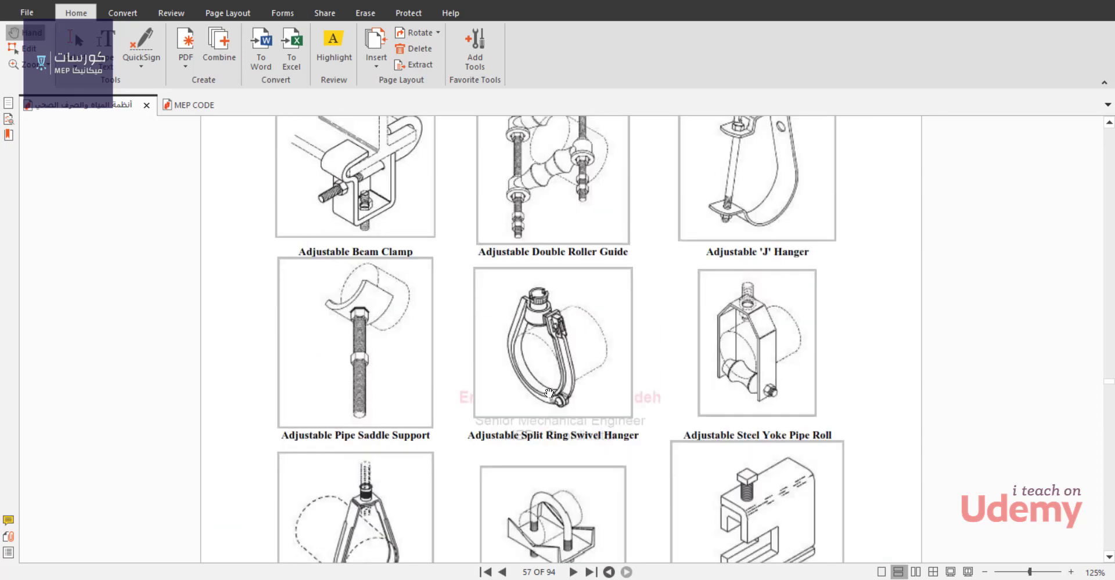
pyautogui.scroll(2, 732, 285)
pyautogui.scroll(-2, 751, 264)
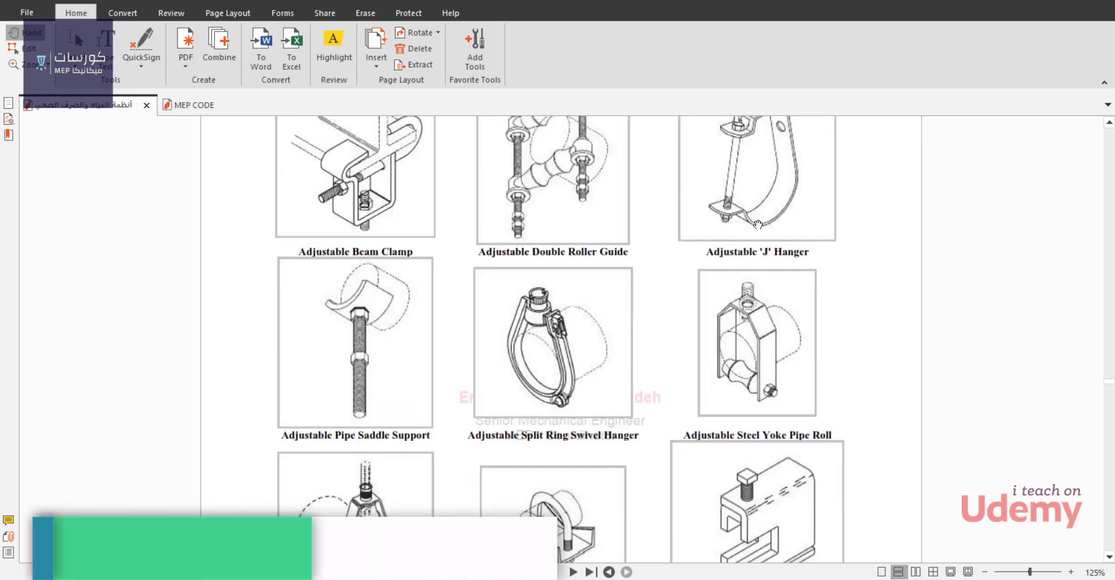
pyautogui.scroll(-1, 757, 224)
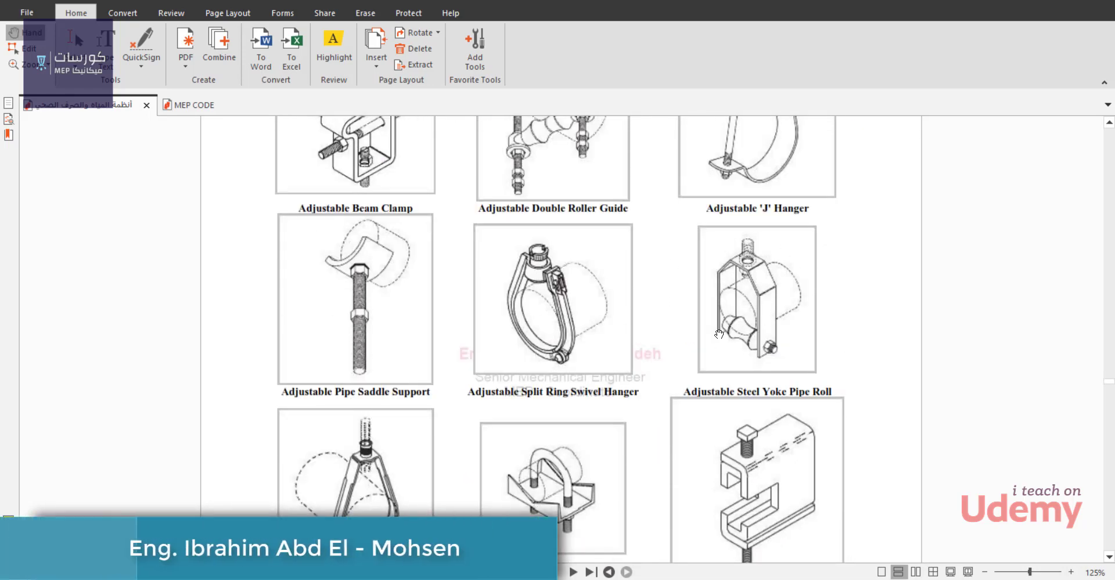
pyautogui.scroll(-2, 742, 297)
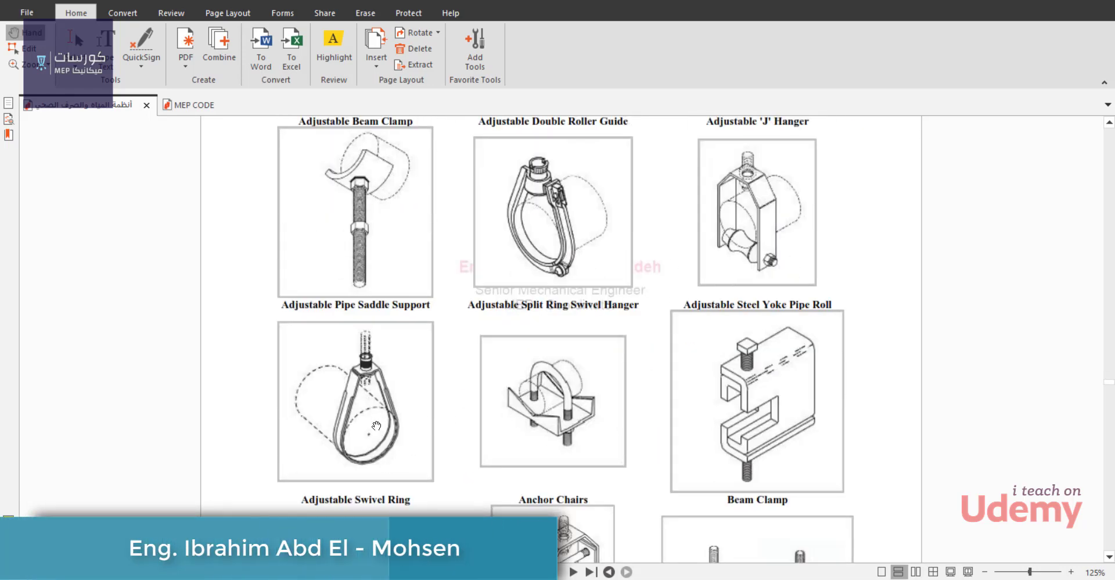
pyautogui.scroll(-4, 392, 432)
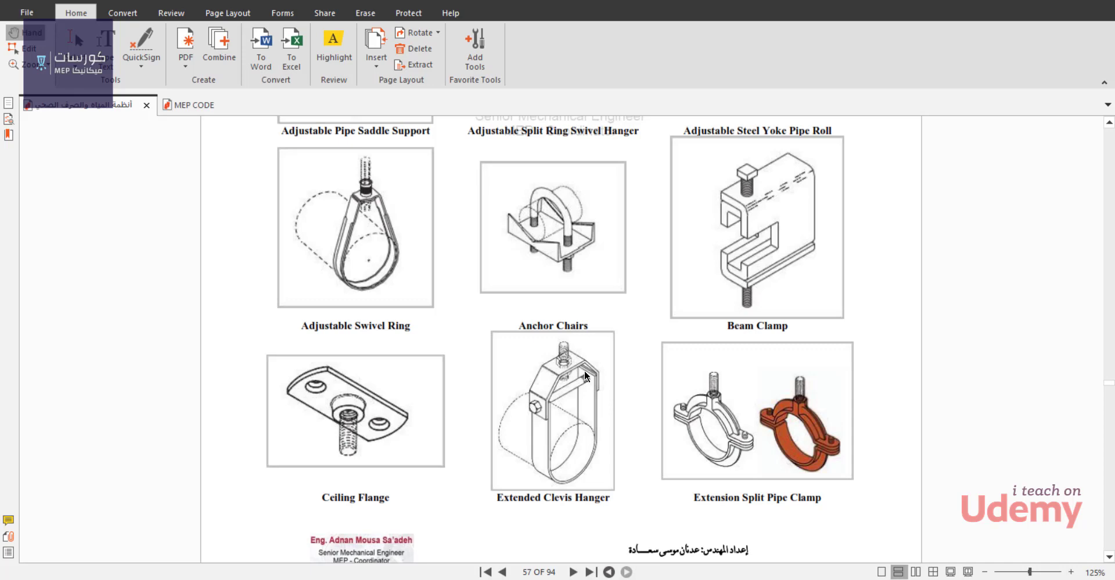
# Look through the remaining pipe hanger, clamp and support drawings on pages 58 to 60.
pyautogui.scroll(-20, 585, 375)
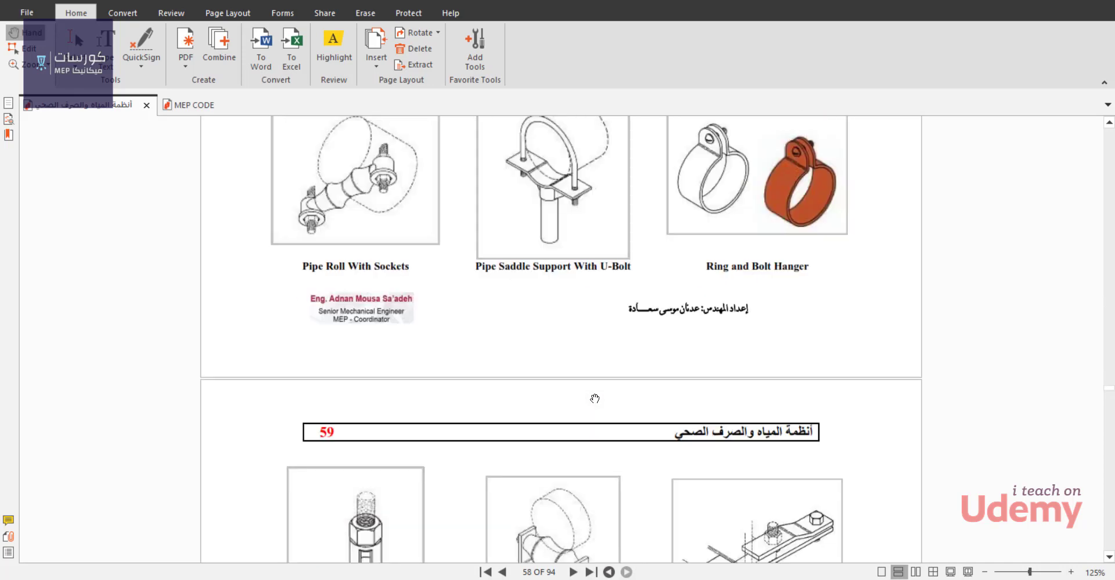
pyautogui.keyDown('ctrl'); pyautogui.scroll(-1, 594, 399); pyautogui.keyUp('ctrl')
pyautogui.scroll(-1, 595, 399)
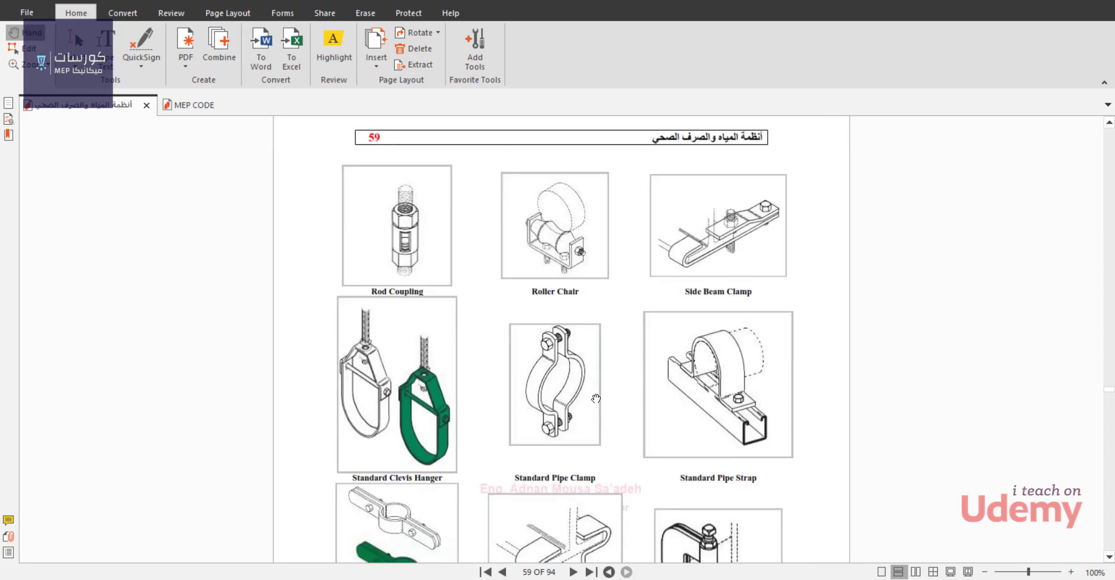
pyautogui.scroll(-6, 595, 398)
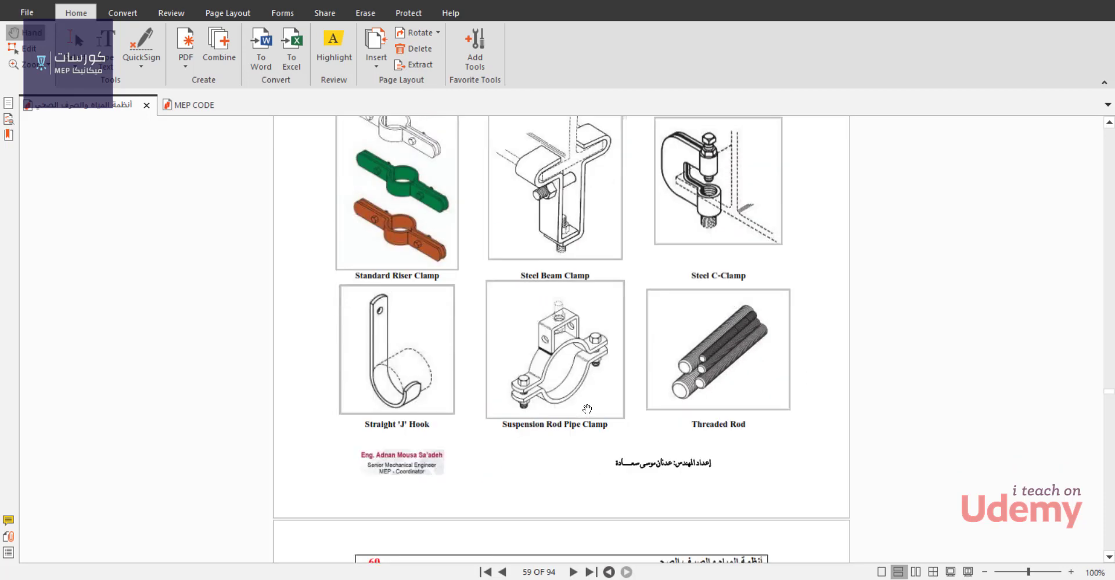
pyautogui.scroll(-6, 587, 409)
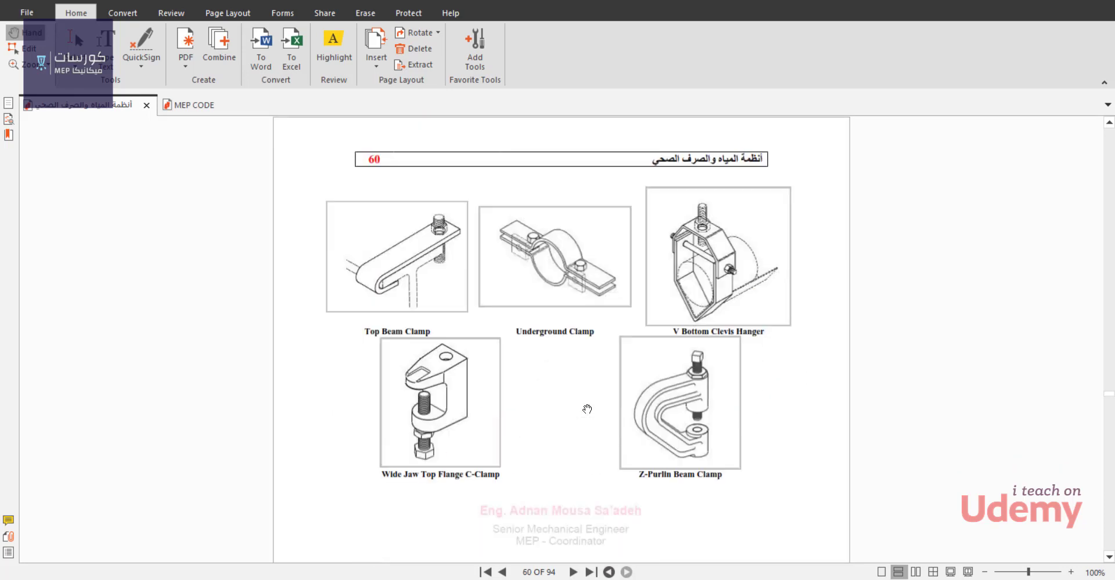
# View the recommended pipe support spacing tables for steel and polymer pipes on pages 61 and 62.
pyautogui.scroll(-2, 587, 409)
pyautogui.scroll(1, 587, 409)
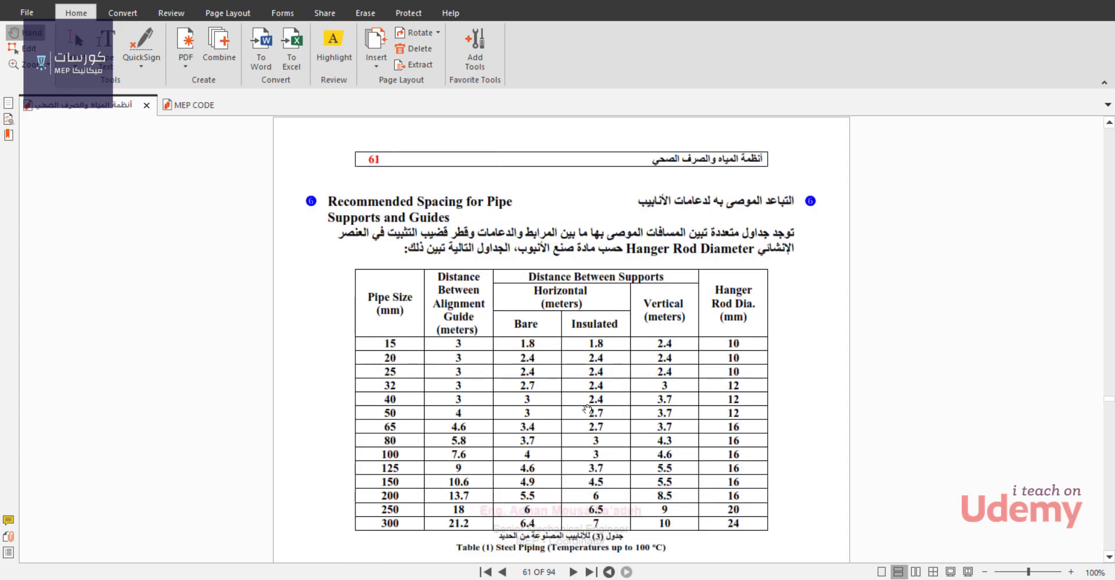
pyautogui.scroll(-1, 587, 409)
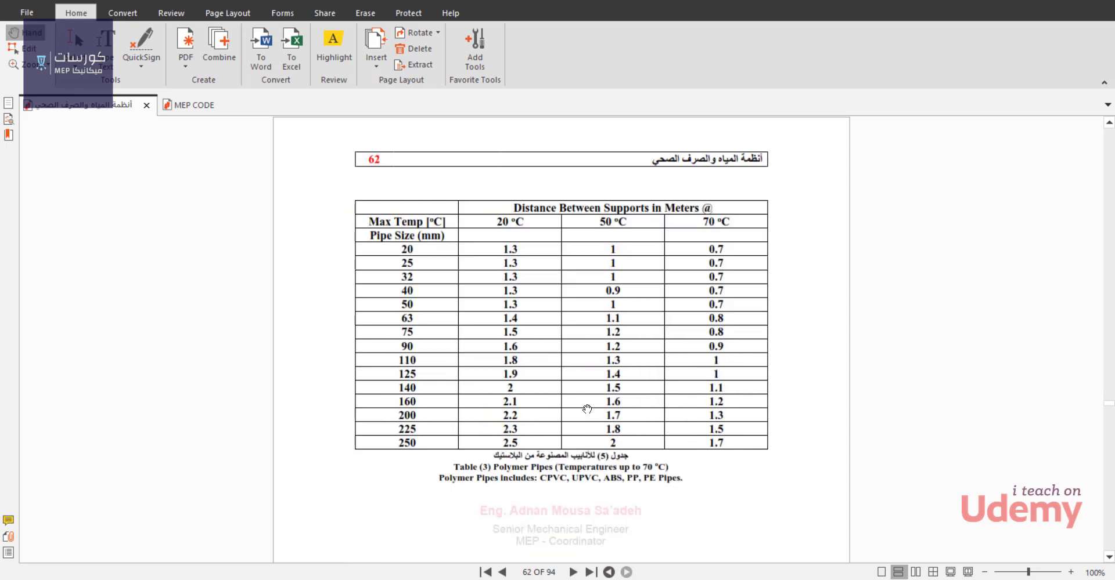
# Examine the Indian type water closet drawings and the European Water Closets text on page 64.
pyautogui.scroll(-2, 587, 409)
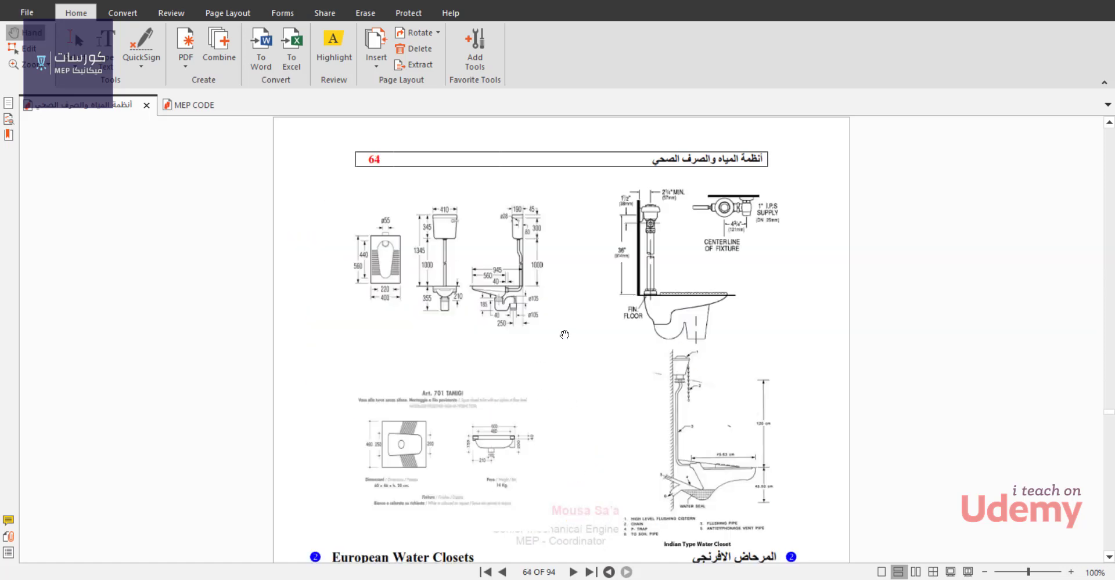
pyautogui.scroll(2, 566, 336)
pyautogui.scroll(1, 566, 335)
pyautogui.scroll(-2, 625, 351)
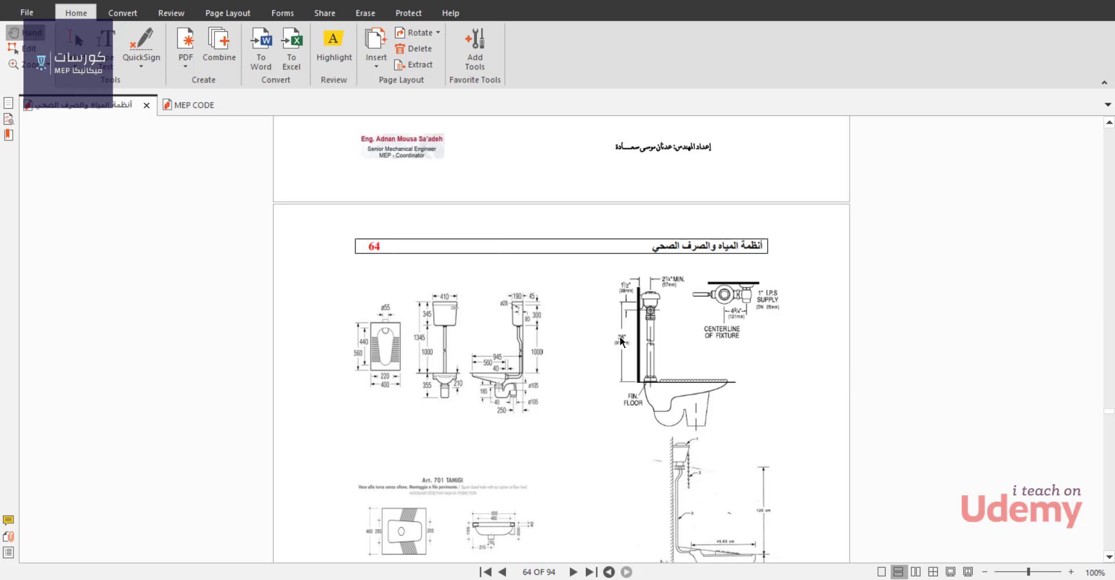
pyautogui.scroll(-5, 654, 364)
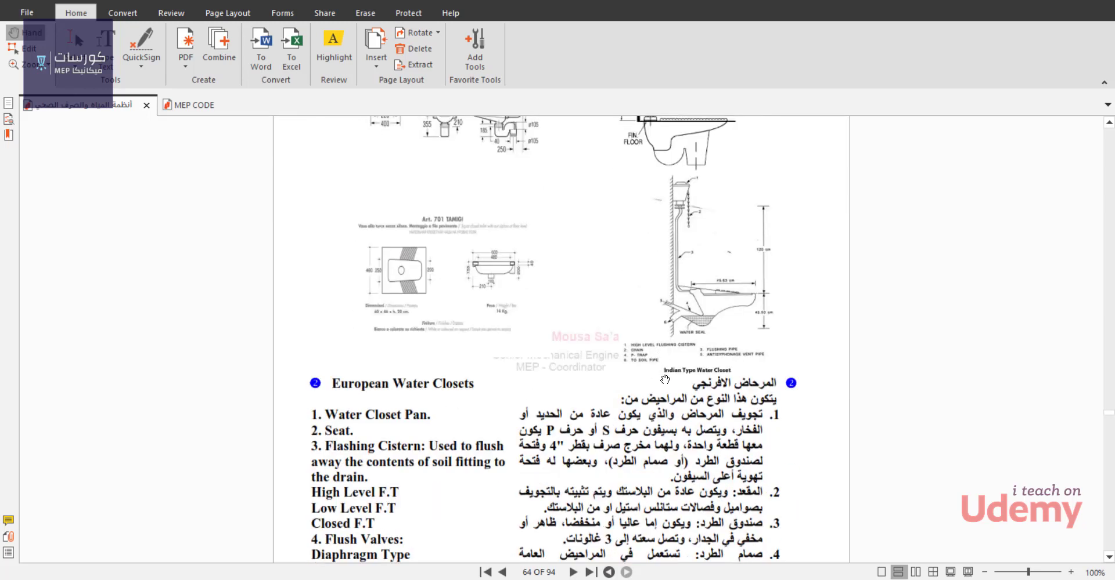
pyautogui.scroll(2, 680, 357)
# Enlarge the toilet parts diagrams on page 65 to 200% and study the tank, trap, drain and water supply parts.
pyautogui.scroll(-15, 674, 371)
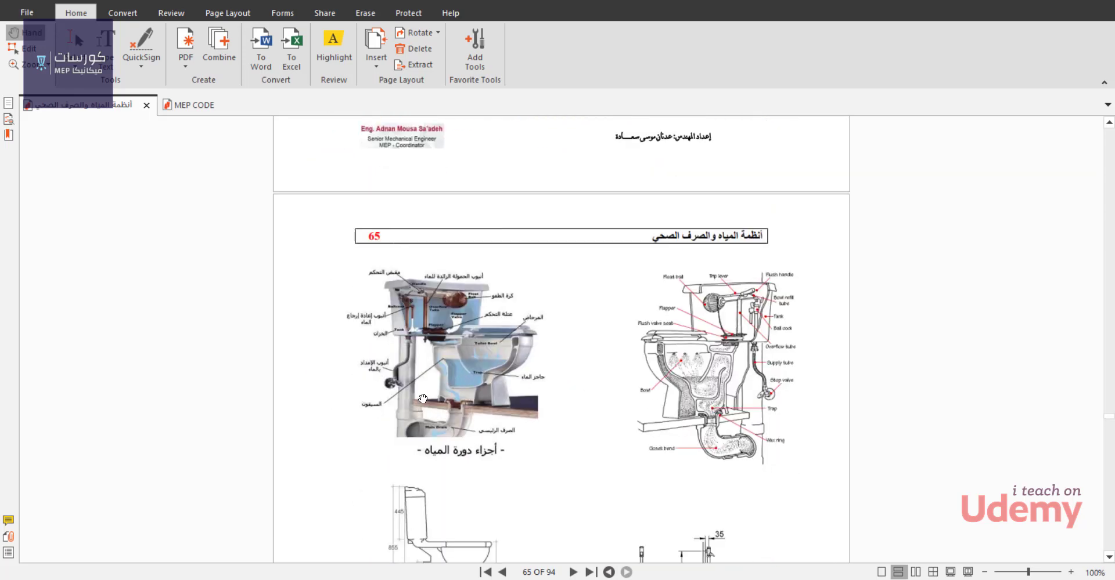
pyautogui.keyDown('ctrl'); pyautogui.scroll(3, 404, 375); pyautogui.keyUp('ctrl')
pyautogui.moveTo(390, 385); pyautogui.dragTo(404, 409)
pyautogui.scroll(-2, 398, 390)
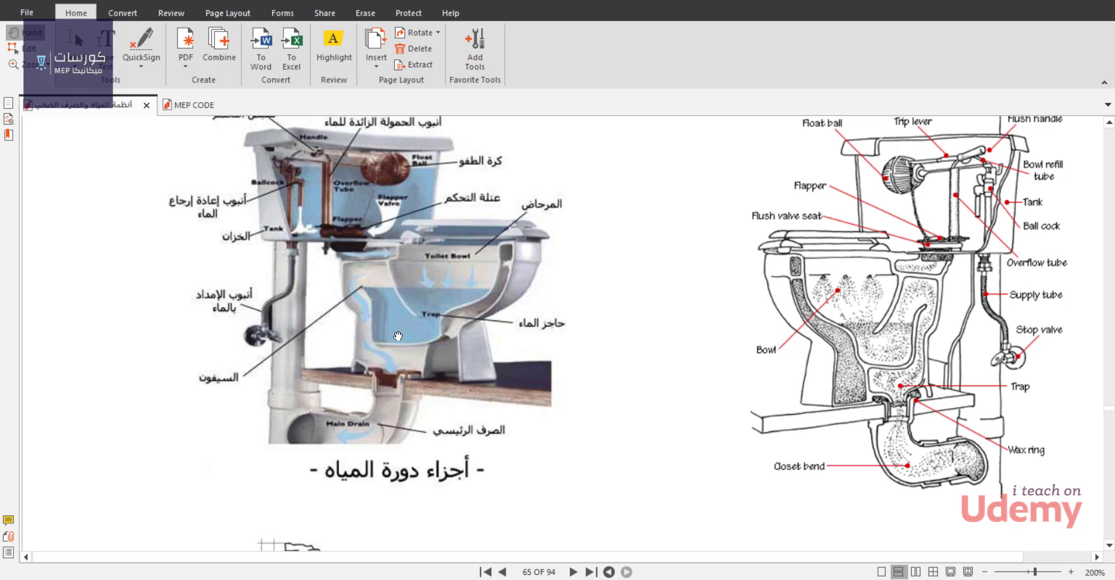
pyautogui.click(436, 347)
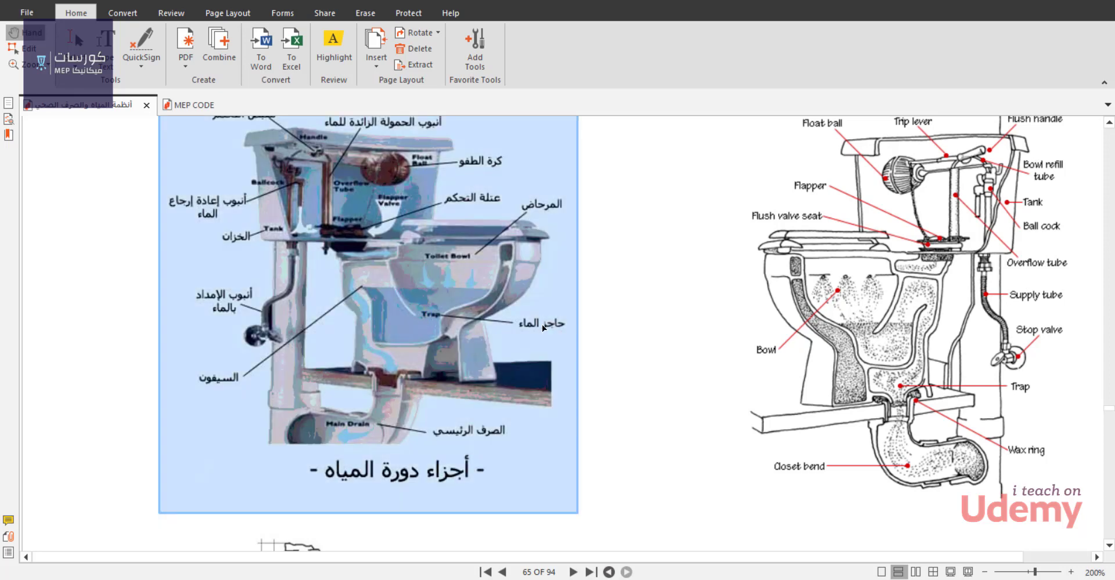
pyautogui.click(646, 323)
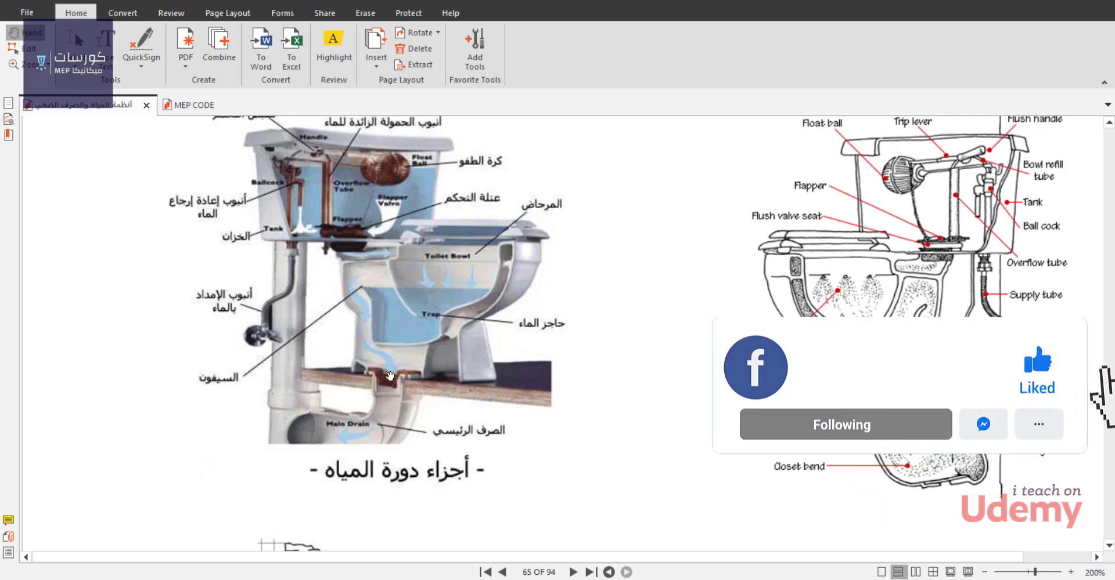
pyautogui.scroll(2, 348, 375)
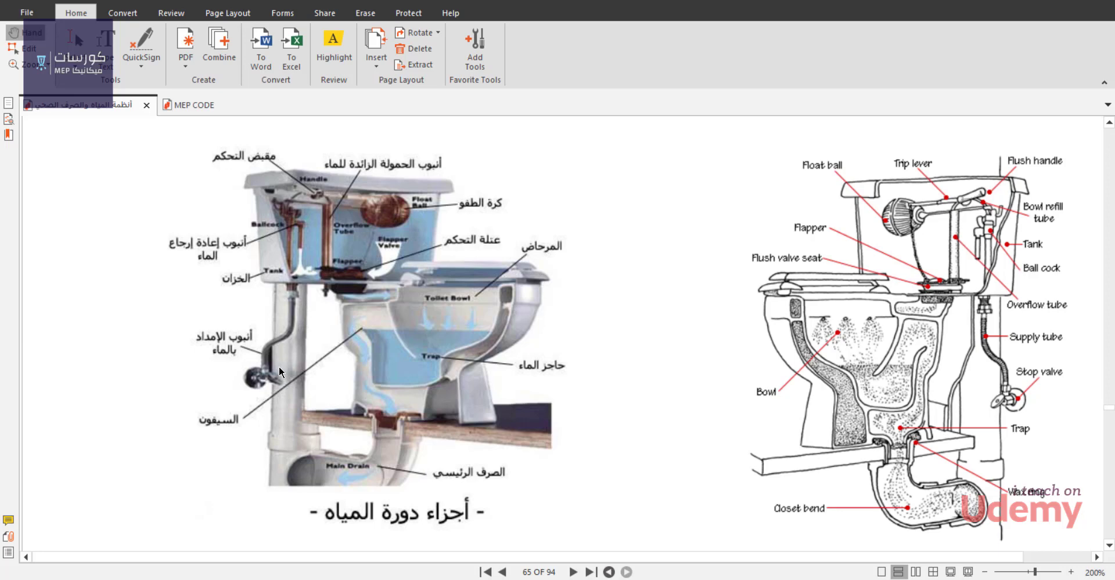
# View the water closet dimension drawings and flush valve and tank toilet pictures on page 65, then return to the parts diagrams.
pyautogui.scroll(-10, 426, 379)
pyautogui.keyDown('ctrl'); pyautogui.scroll(-2, 426, 380); pyautogui.keyUp('ctrl')
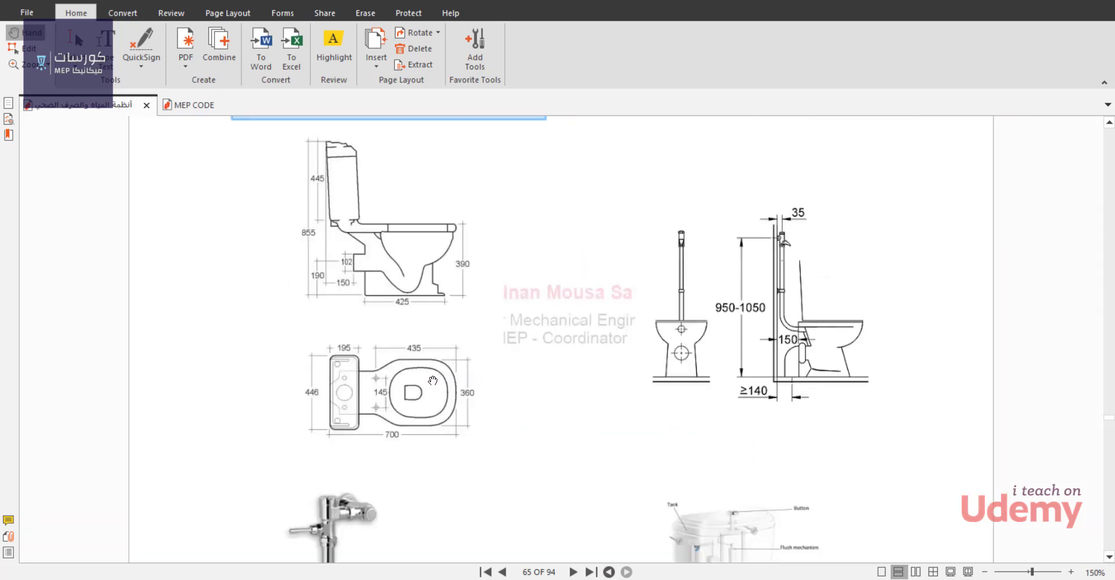
pyautogui.scroll(-4, 429, 383)
pyautogui.scroll(3, 431, 386)
pyautogui.scroll(-2, 431, 385)
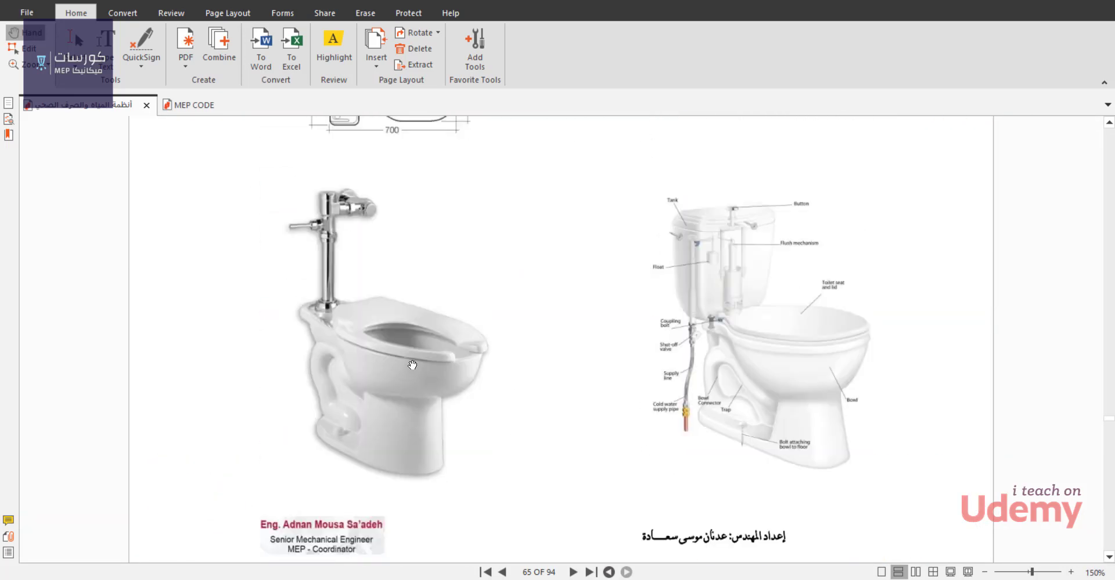
pyautogui.scroll(8, 442, 366)
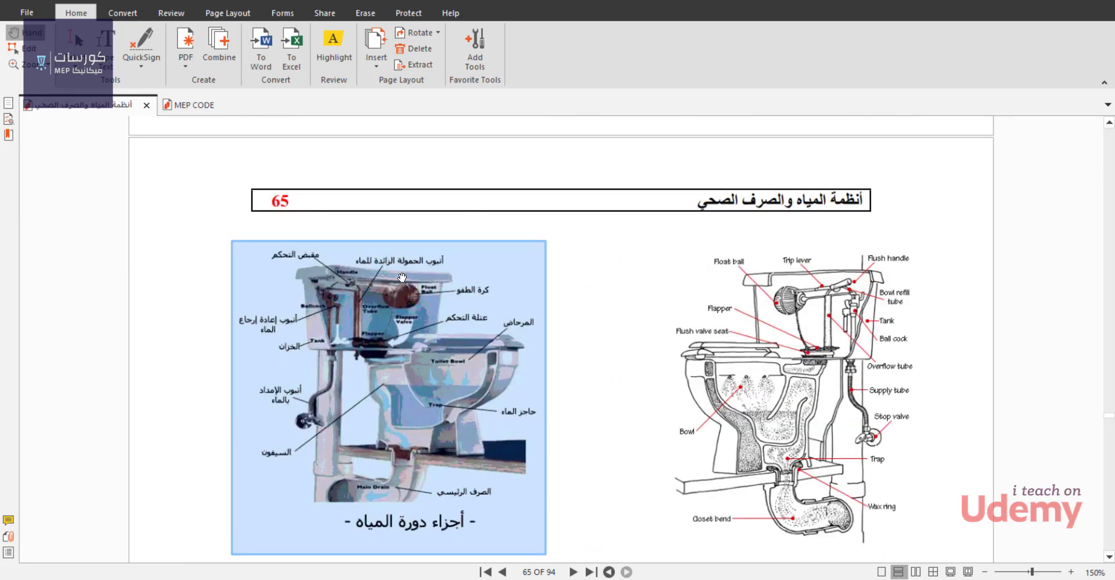
# Compare the flush valve and tank toilet pictures on page 65 with the toilet parts diagrams, enlarged to 200%.
pyautogui.scroll(-9, 377, 302)
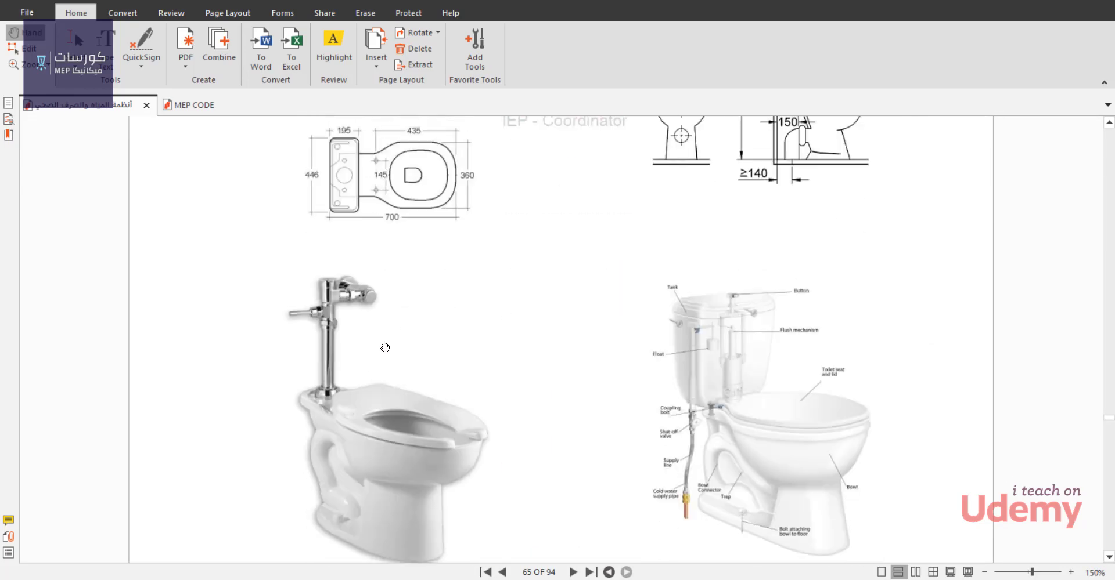
pyautogui.keyDown('ctrl'); pyautogui.scroll(2, 345, 318); pyautogui.keyUp('ctrl')
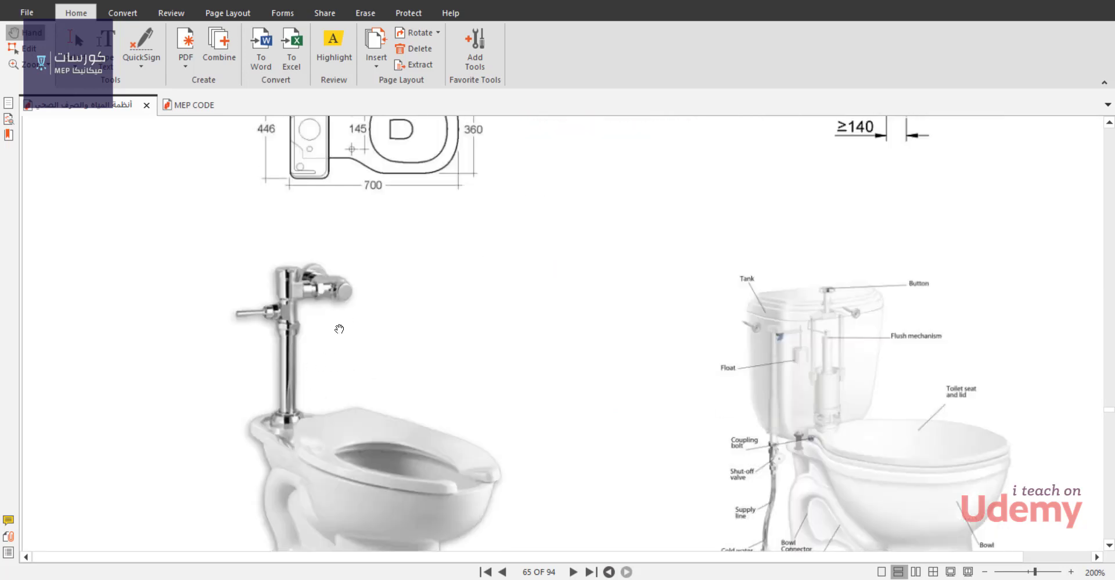
pyautogui.scroll(10, 338, 328)
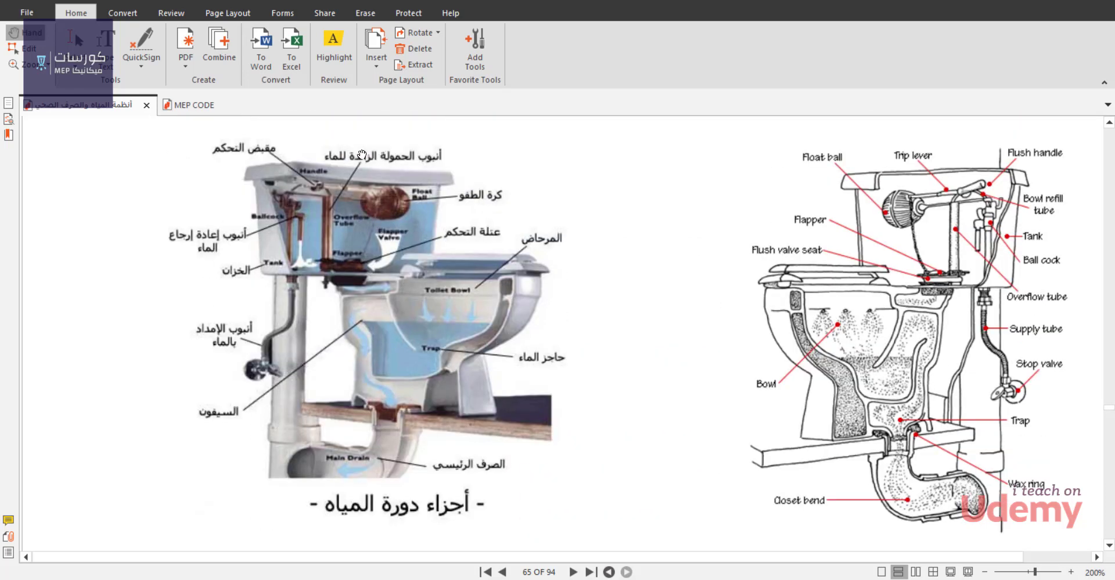
pyautogui.scroll(-5, 349, 273)
pyautogui.scroll(-10, 361, 303)
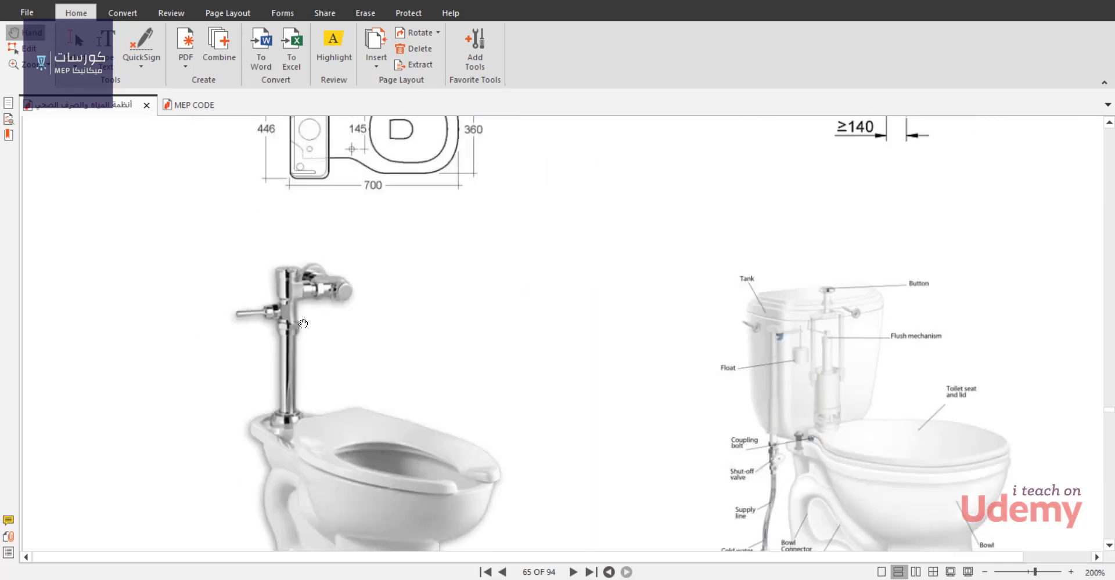
# Read the Urinals section on page 66 and examine the dimensioned pedestal and wall hung urinal drawings at 150%.
pyautogui.scroll(-15, 303, 324)
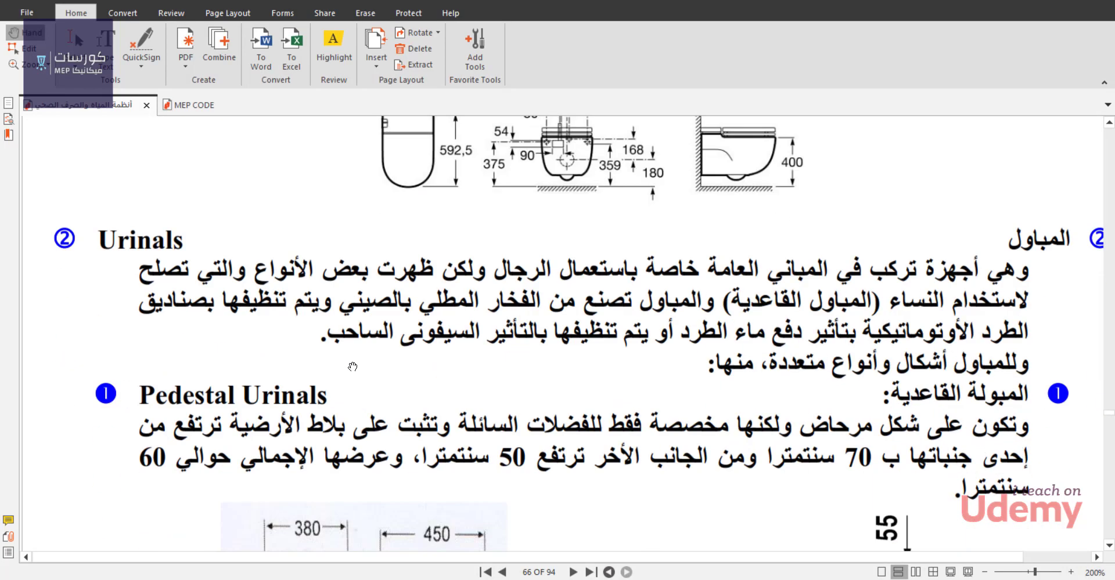
pyautogui.keyDown('ctrl'); pyautogui.scroll(-2, 356, 369); pyautogui.keyUp('ctrl')
pyautogui.keyDown('ctrl'); pyautogui.scroll(-1, 355, 369); pyautogui.keyUp('ctrl')
pyautogui.scroll(-10, 378, 367)
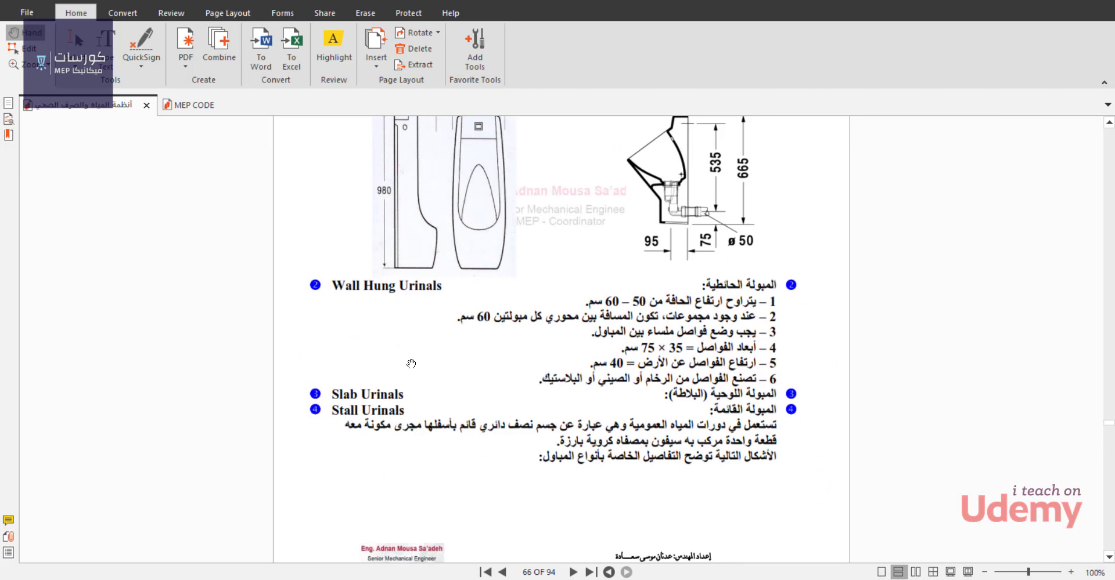
pyautogui.scroll(3, 420, 250)
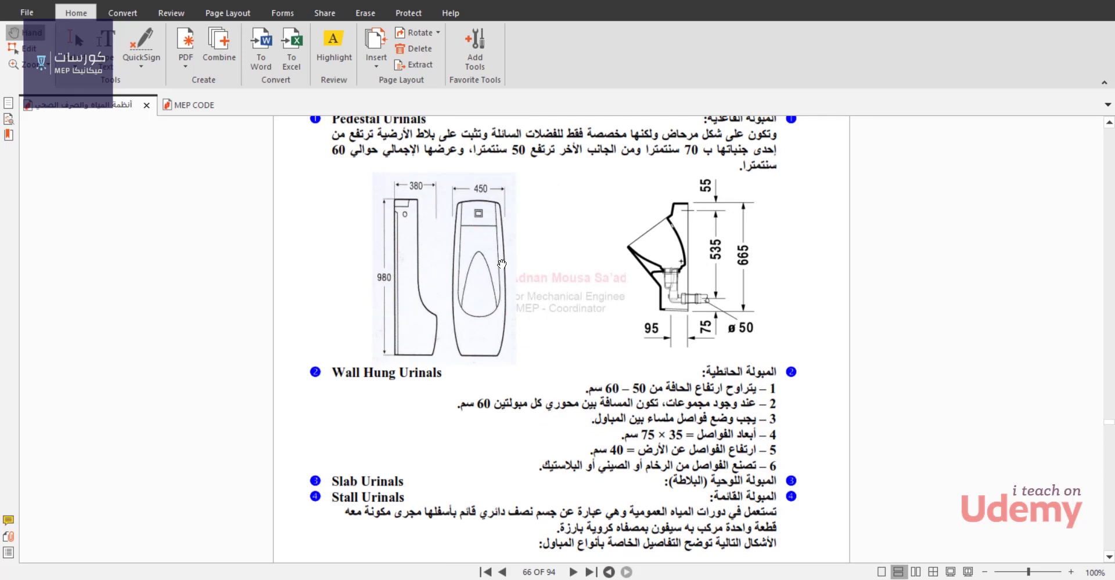
pyautogui.scroll(1, 481, 272)
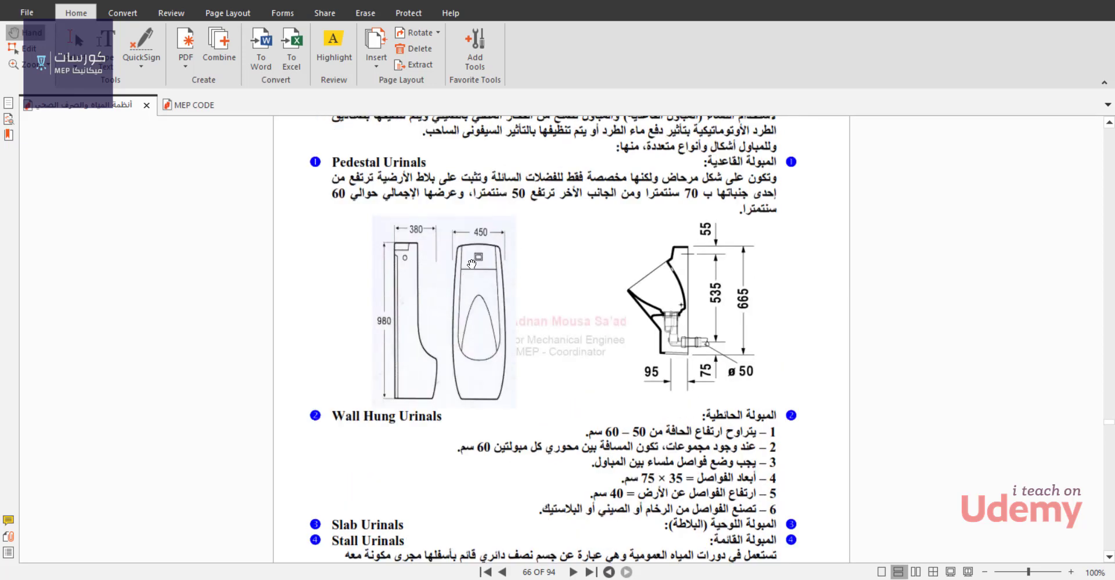
pyautogui.keyDown('ctrl'); pyautogui.scroll(2, 472, 264); pyautogui.keyUp('ctrl')
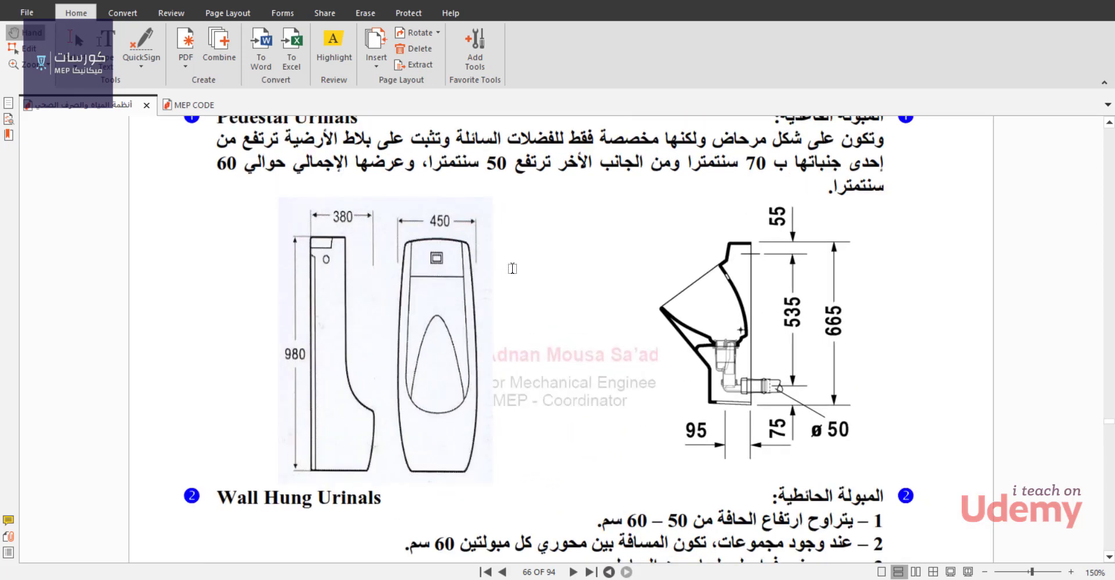
# View the Lavatory types on page 67 and enlarge the pedestal lavatory drawing to study its water supply and trap connections.
pyautogui.scroll(-20, 512, 268)
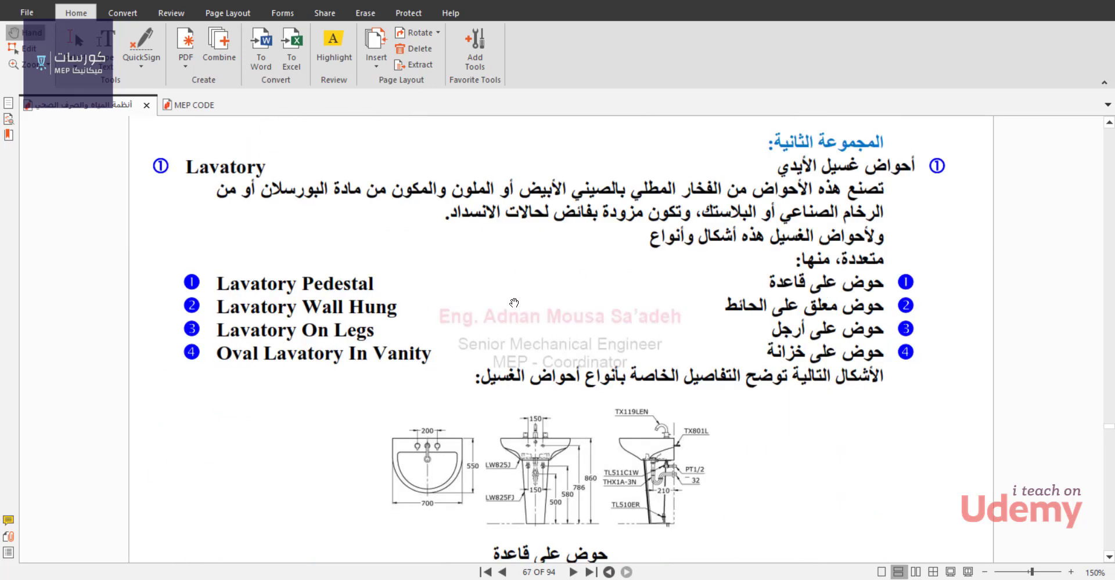
pyautogui.scroll(-4, 513, 303)
pyautogui.keyDown('ctrl'); pyautogui.scroll(5, 656, 197); pyautogui.keyUp('ctrl')
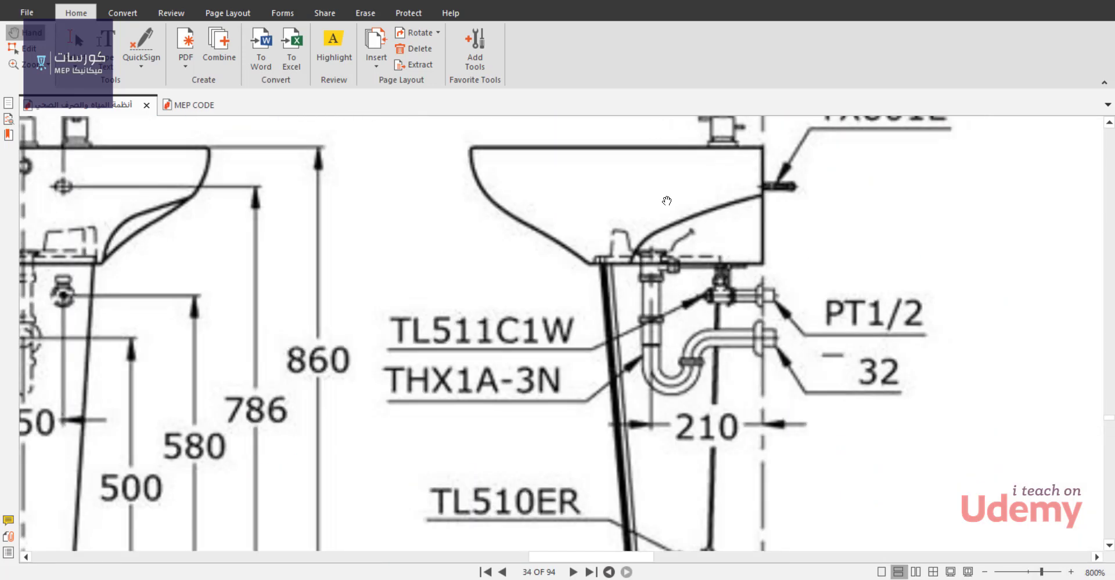
pyautogui.keyDown('ctrl'); pyautogui.scroll(2, 731, 289); pyautogui.keyUp('ctrl')
pyautogui.keyDown('ctrl'); pyautogui.scroll(-5, 743, 308); pyautogui.keyUp('ctrl')
pyautogui.keyDown('ctrl'); pyautogui.scroll(3, 753, 324); pyautogui.keyUp('ctrl')
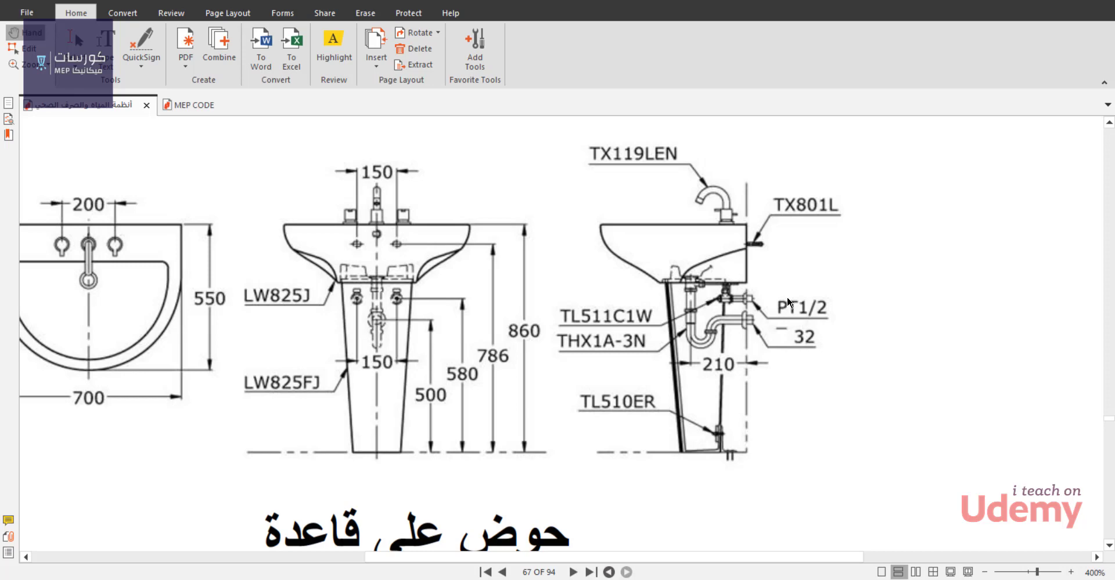
pyautogui.scroll(3, 722, 296)
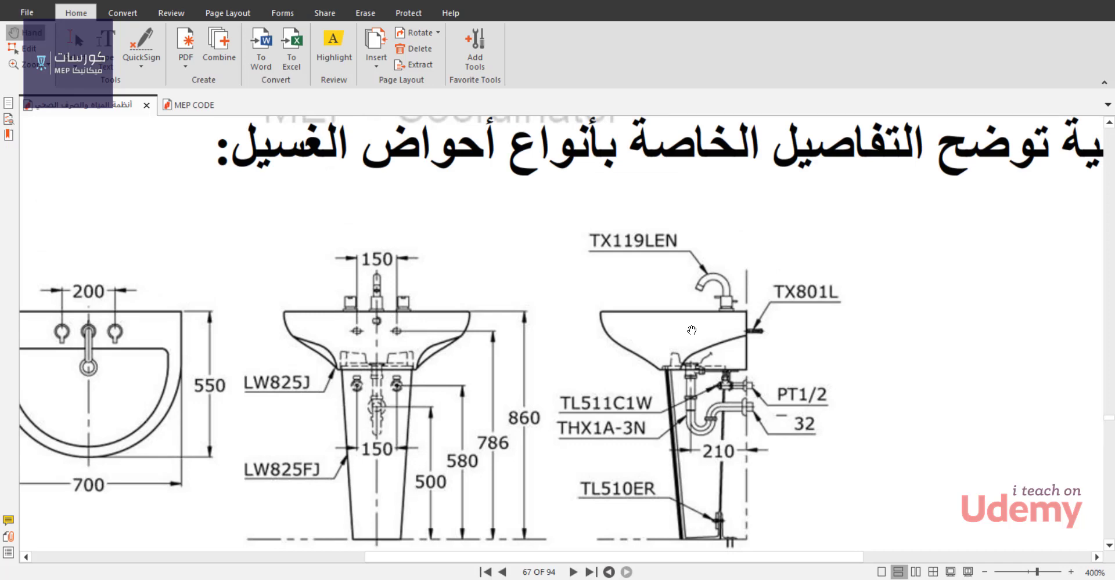
pyautogui.keyDown('ctrl'); pyautogui.scroll(-5, 671, 341); pyautogui.keyUp('ctrl')
# View the wall hung lavatory drawing, then examine the faucet, sink drain and trap parts diagrams on pages 68 and 69.
pyautogui.scroll(-10, 665, 331)
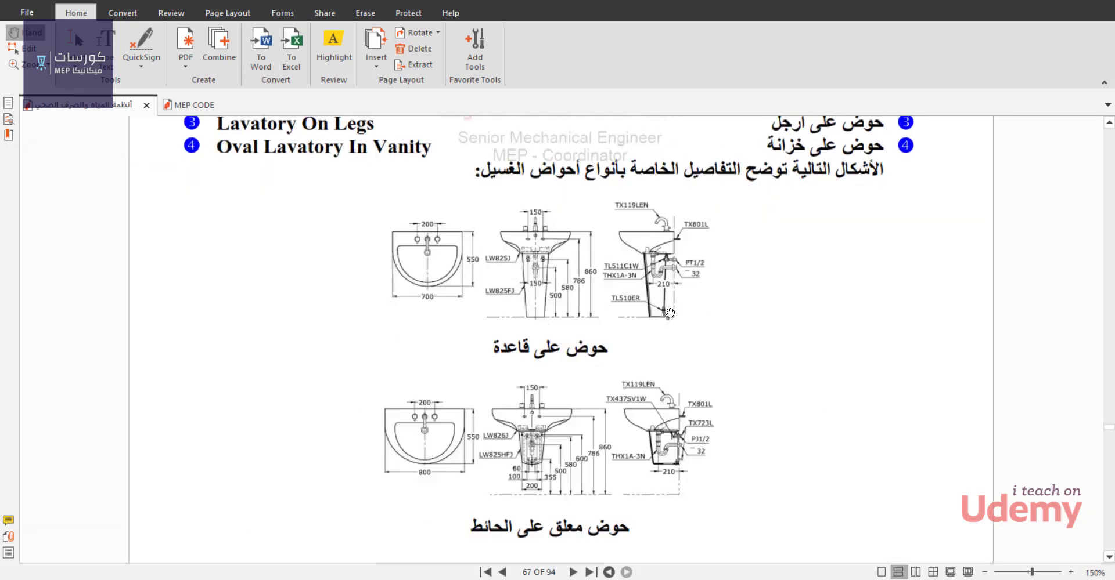
pyautogui.scroll(-10, 661, 328)
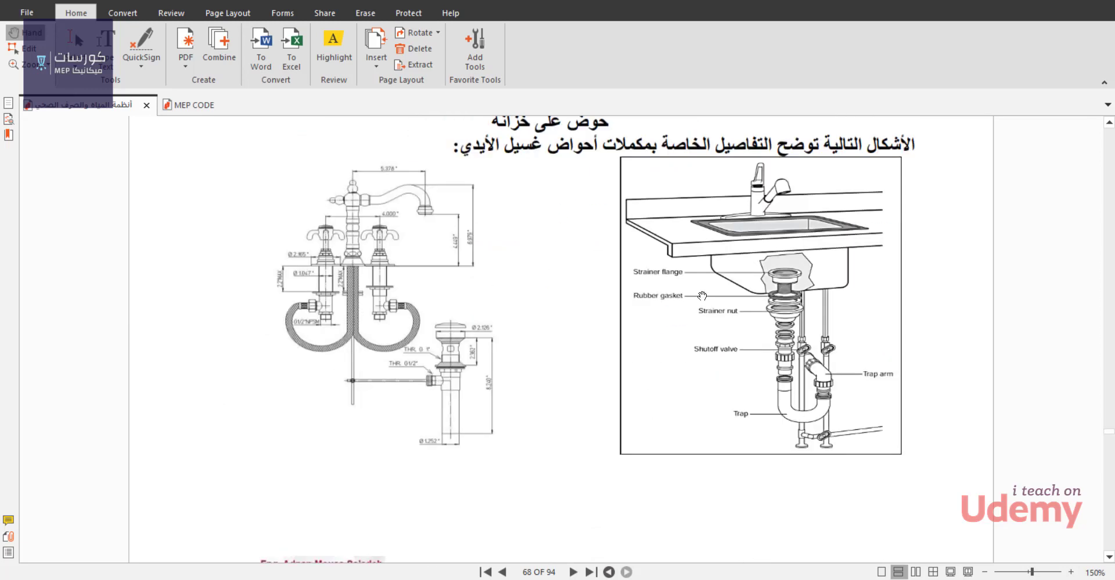
pyautogui.scroll(-8, 783, 320)
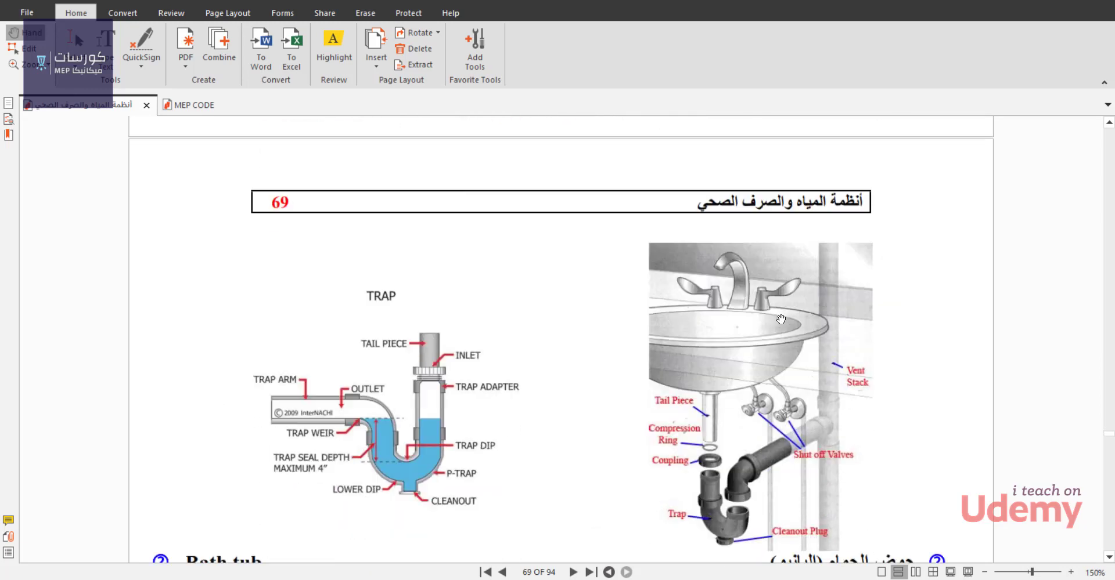
pyautogui.scroll(-3, 781, 319)
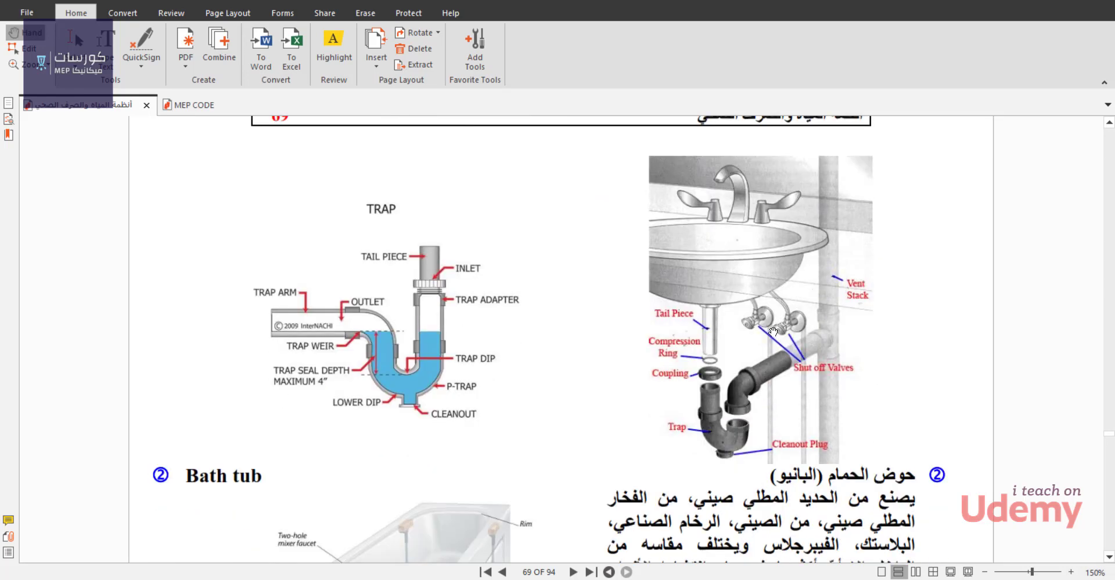
pyautogui.scroll(-2, 762, 346)
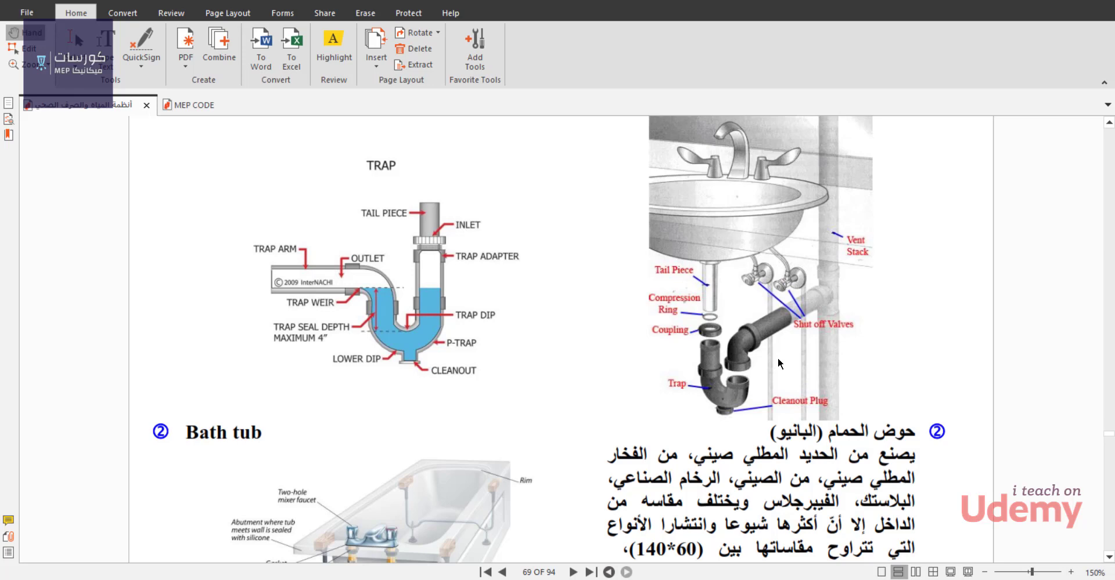
# Look through the bathtub, jetted tub and shower drawings on pages 69 to 71.
pyautogui.scroll(-15, 684, 348)
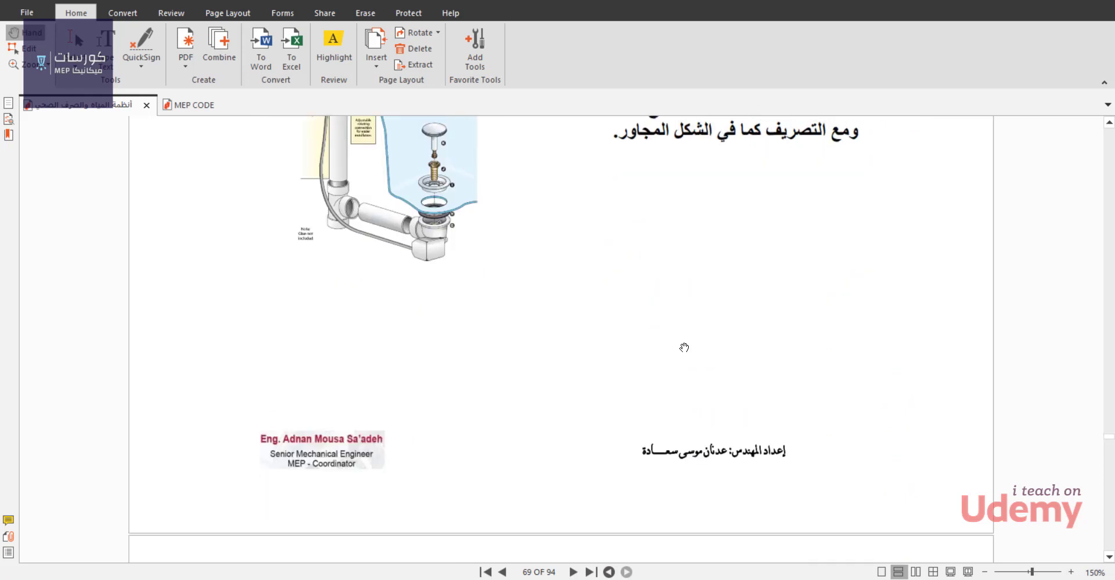
pyautogui.scroll(-8, 684, 347)
pyautogui.scroll(4, 690, 343)
pyautogui.scroll(-1, 755, 324)
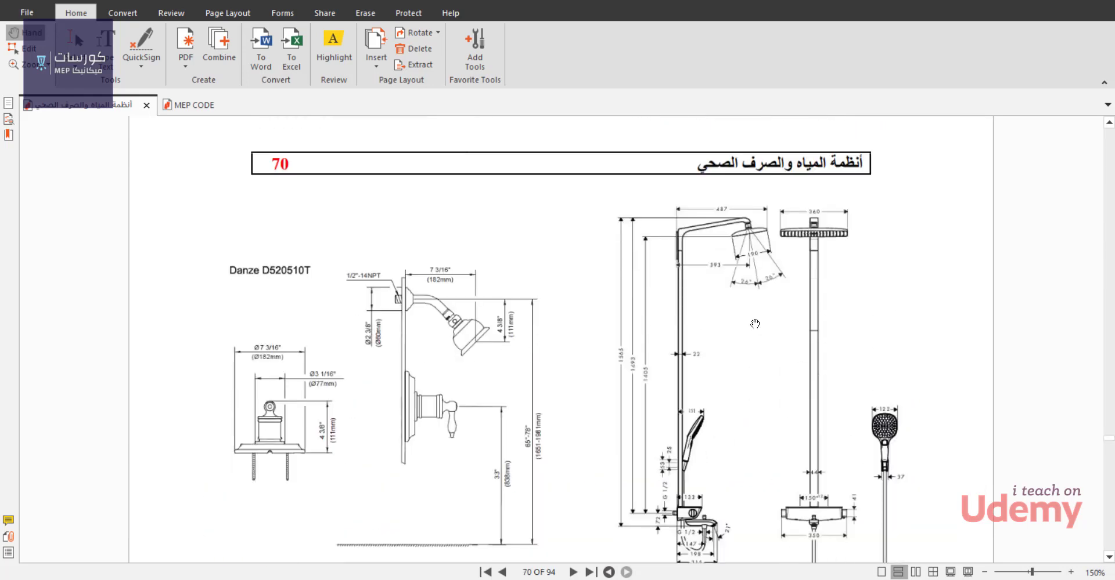
pyautogui.scroll(-3, 708, 402)
pyautogui.scroll(8, 699, 401)
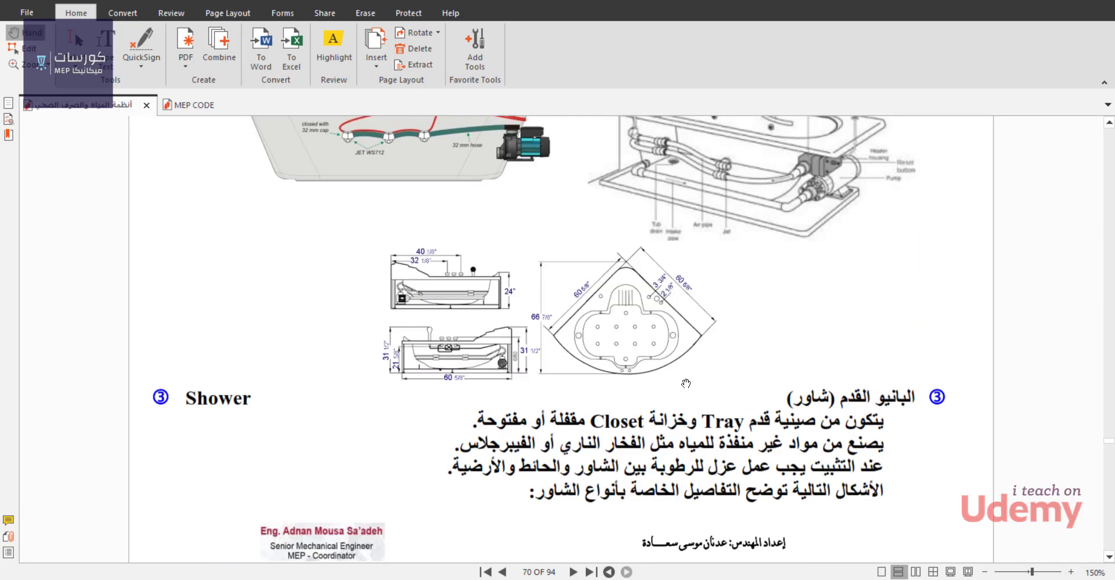
pyautogui.scroll(3, 681, 334)
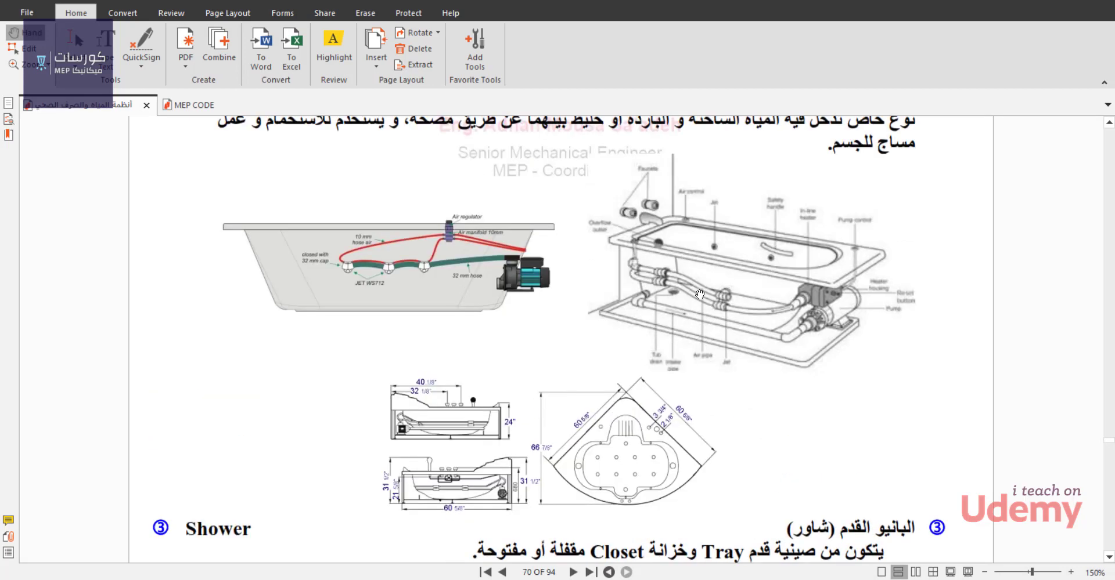
pyautogui.scroll(-4, 700, 295)
pyautogui.scroll(3, 705, 244)
pyautogui.scroll(-12, 713, 294)
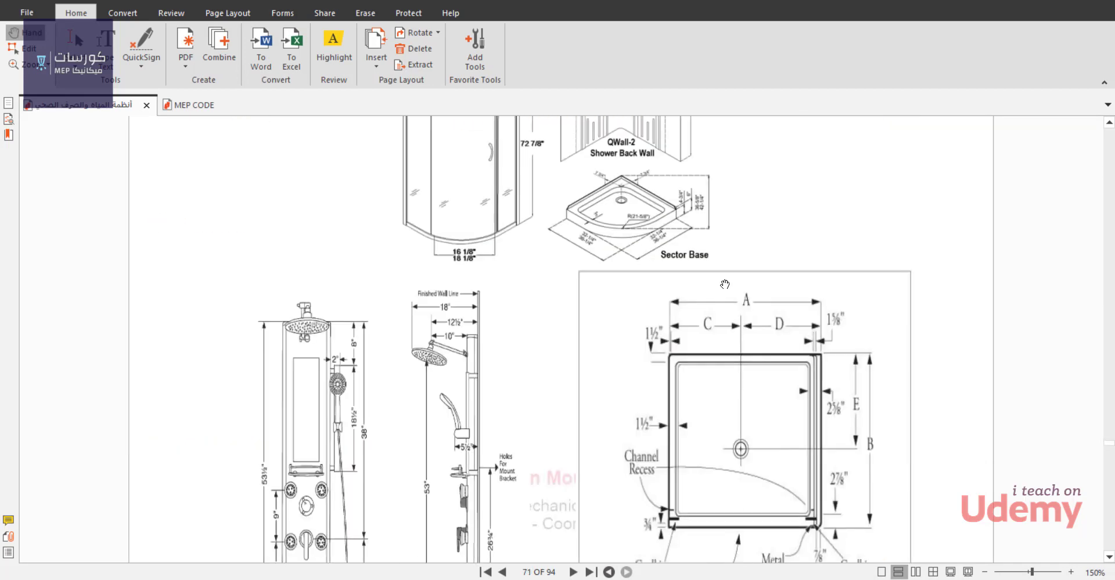
# Page through the kitchen sink drawings and Bathroom Accessories section to the inspection chamber rules on page 77.
pyautogui.press('Right')
pyautogui.press('Right')
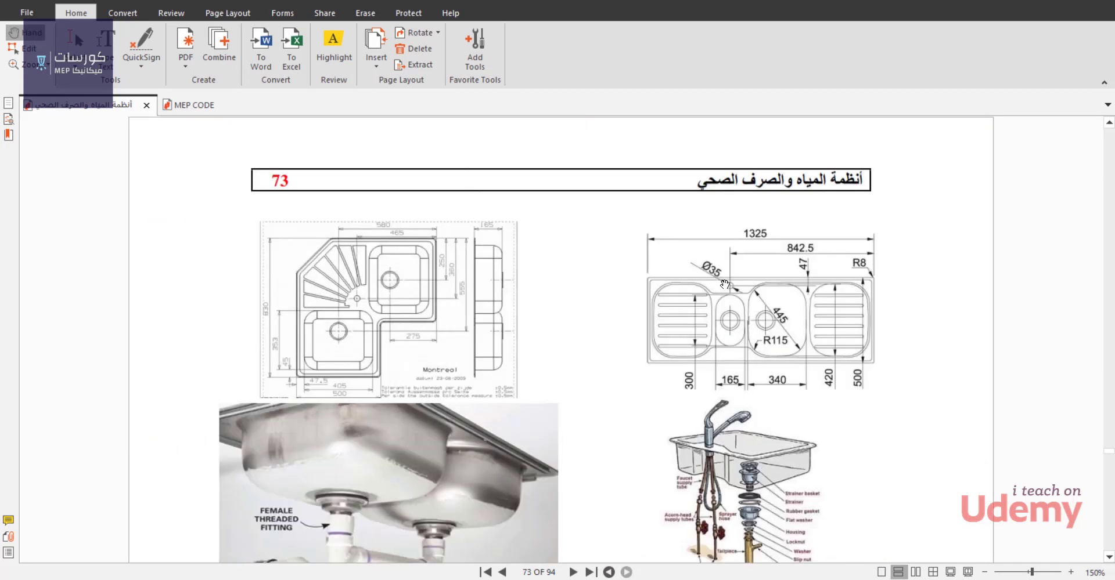
pyautogui.press('Right')
pyautogui.press('Right')
pyautogui.scroll(-10, 654, 306)
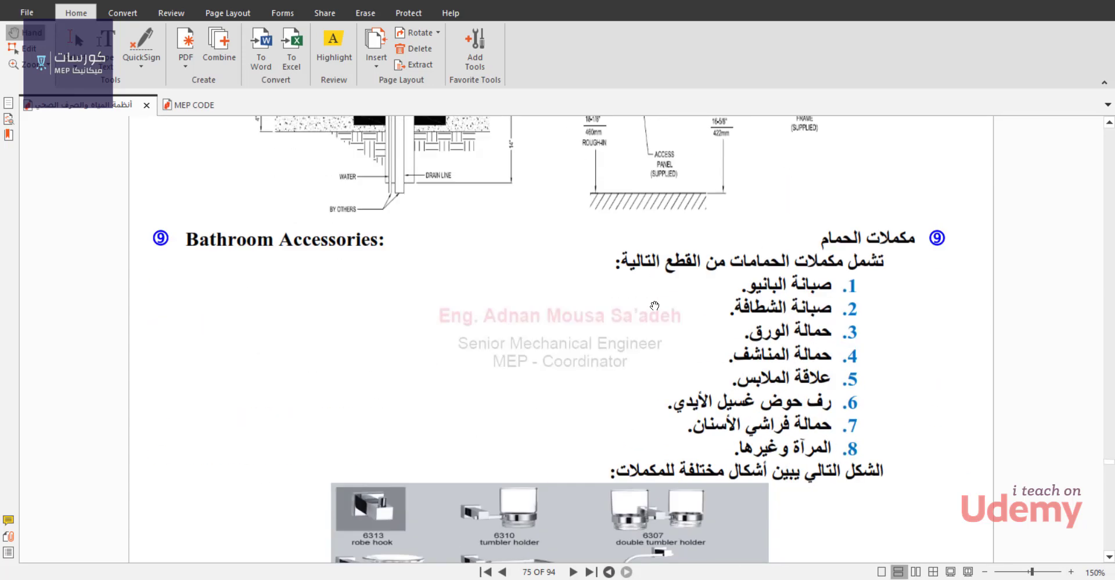
pyautogui.scroll(-3, 654, 306)
pyautogui.press('Right')
pyautogui.press('Right')
pyautogui.press('Right')
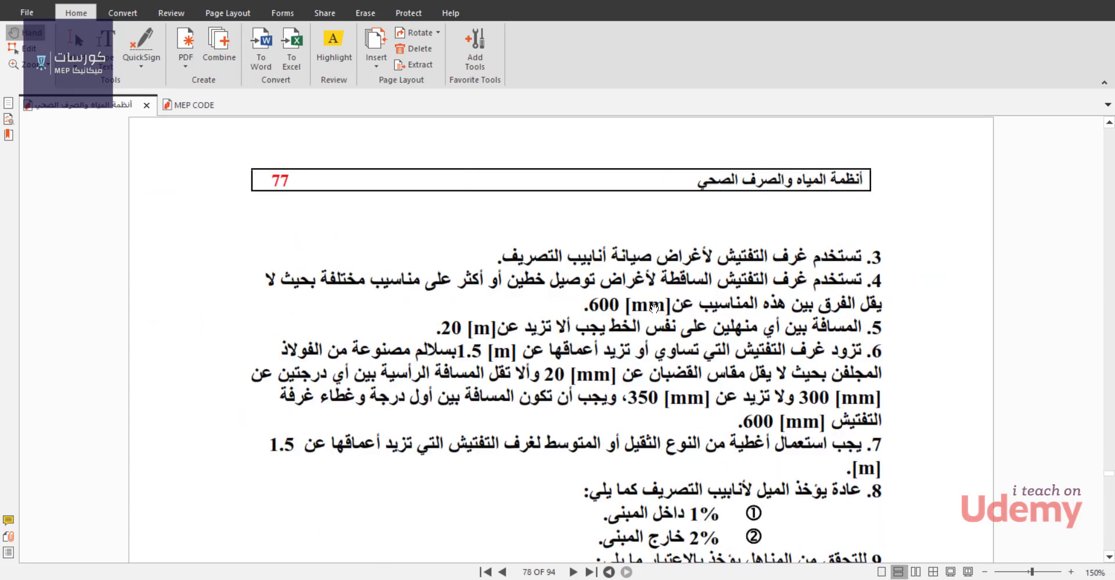
# View the manhole annotation diagram on page 78 and the concrete and plastic manhole pictures on page 79 at 100%.
pyautogui.keyDown('ctrl'); pyautogui.scroll(-2, 654, 309); pyautogui.keyUp('ctrl')
pyautogui.scroll(-6, 667, 320)
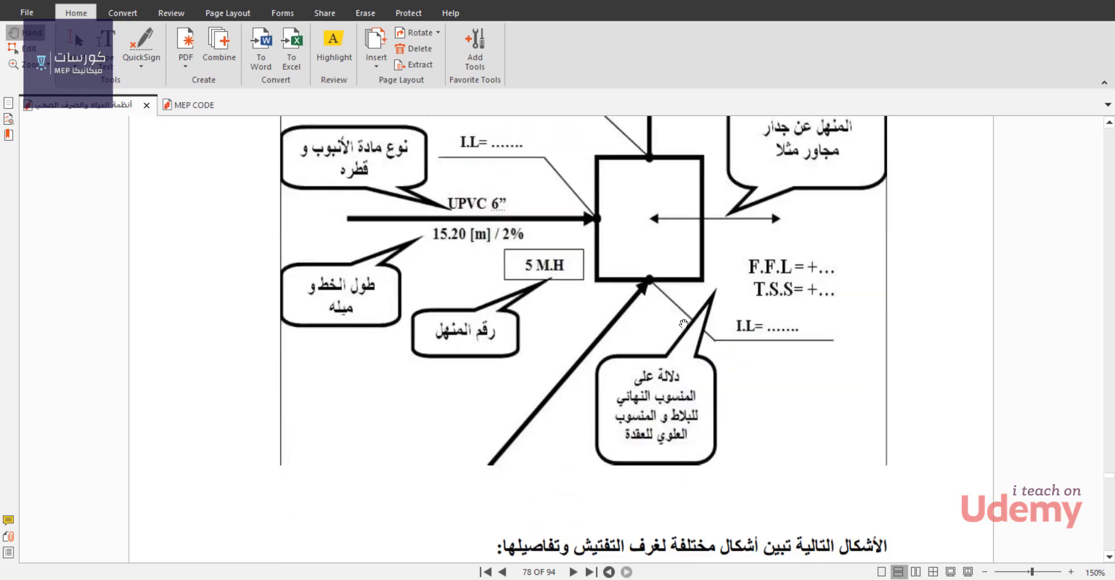
pyautogui.scroll(-10, 683, 332)
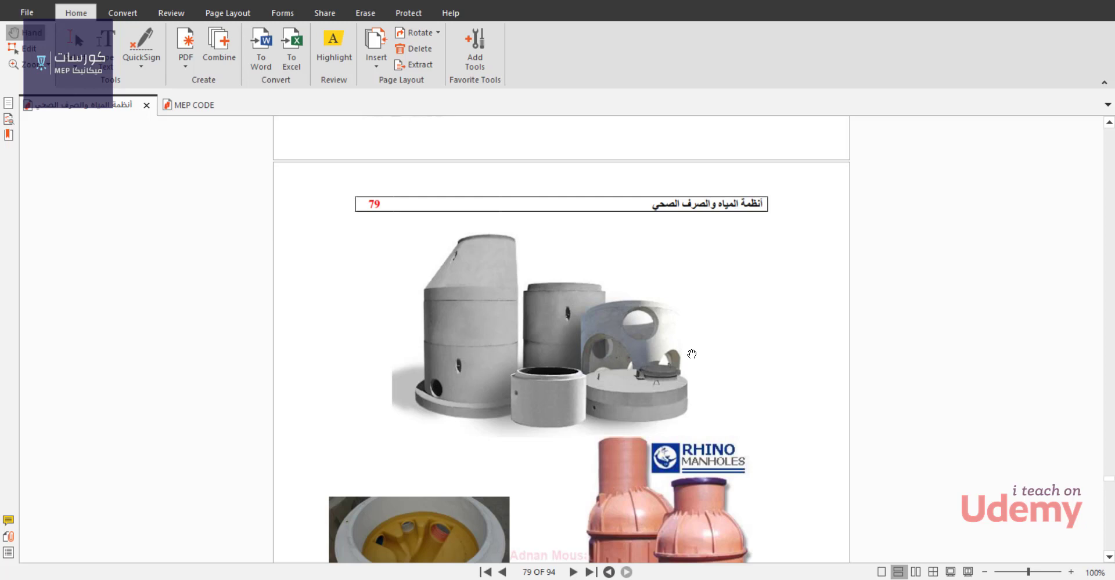
pyautogui.scroll(-11, 687, 356)
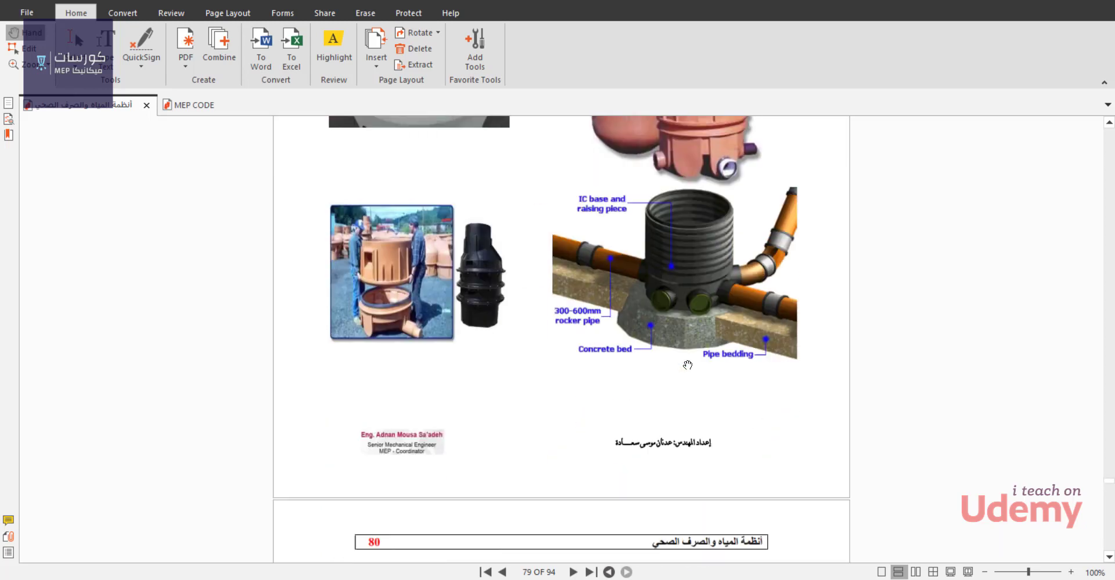
pyautogui.scroll(3, 685, 351)
pyautogui.scroll(-2, 694, 349)
pyautogui.scroll(-7, 704, 368)
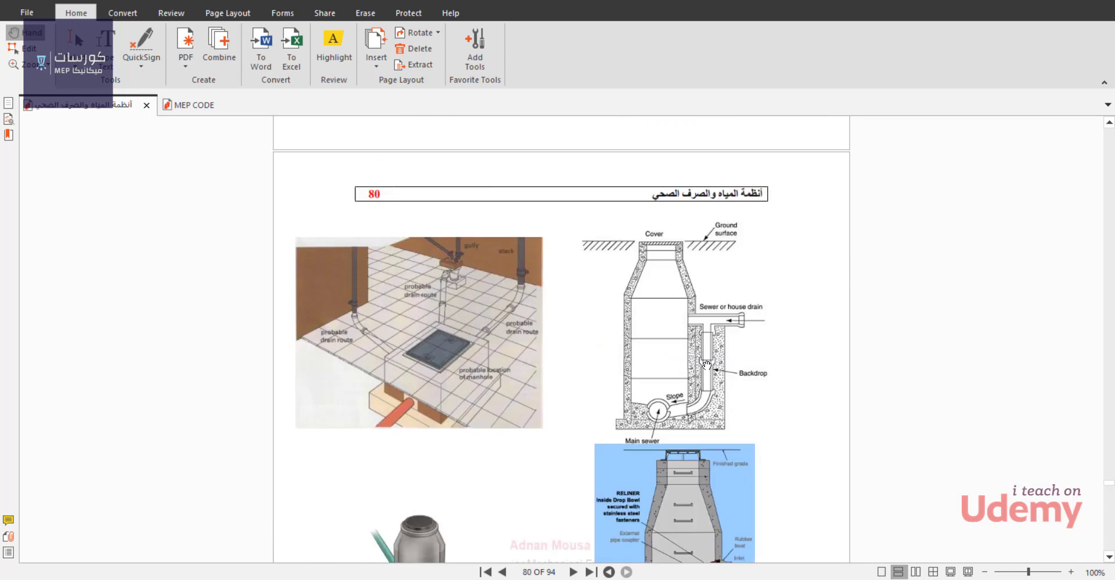
# View the drop manhole sections and manhole covers on page 80, then the manhole channel layouts and Septic Tank section on page 81.
pyautogui.scroll(-2, 691, 378)
pyautogui.scroll(-4, 690, 378)
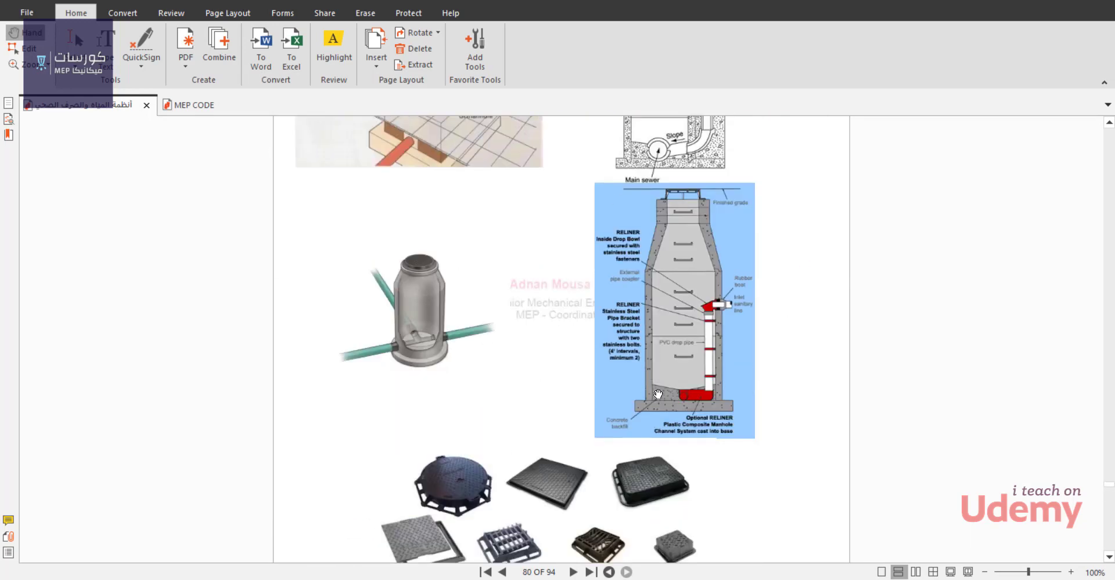
pyautogui.scroll(-3, 602, 355)
pyautogui.scroll(-8, 584, 352)
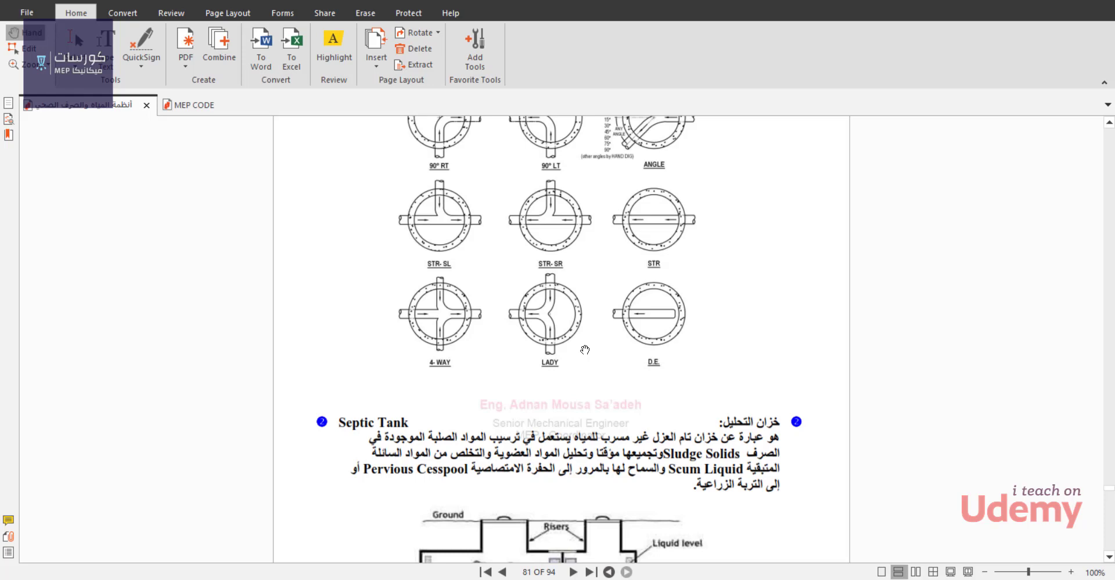
pyautogui.scroll(-6, 585, 350)
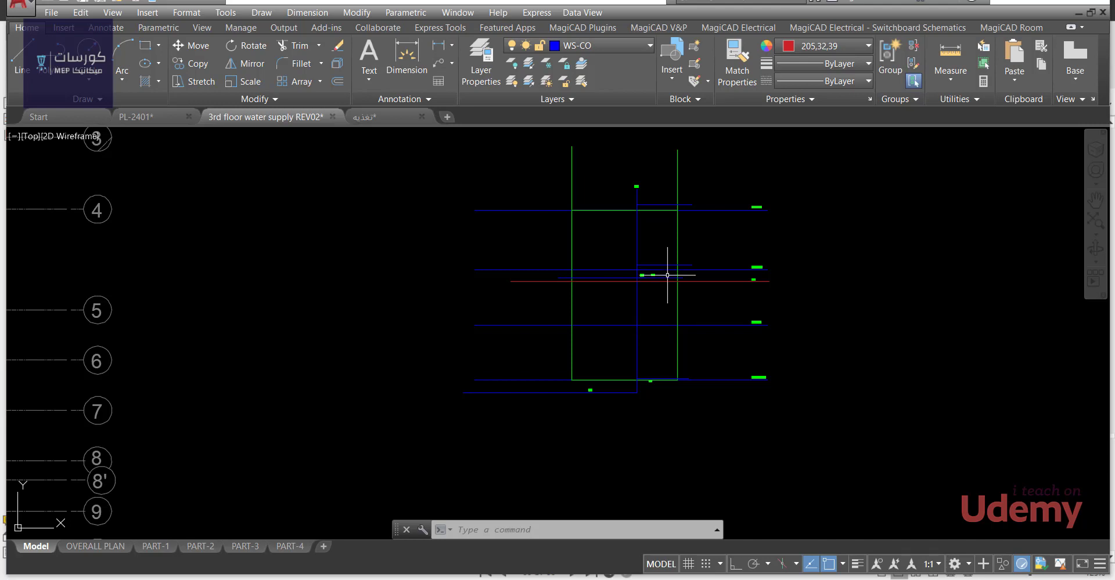
# Examine the riser, AAV and horizontal branches at the 3rd and 2nd floors of the building section.
pyautogui.scroll(4, 667, 275)
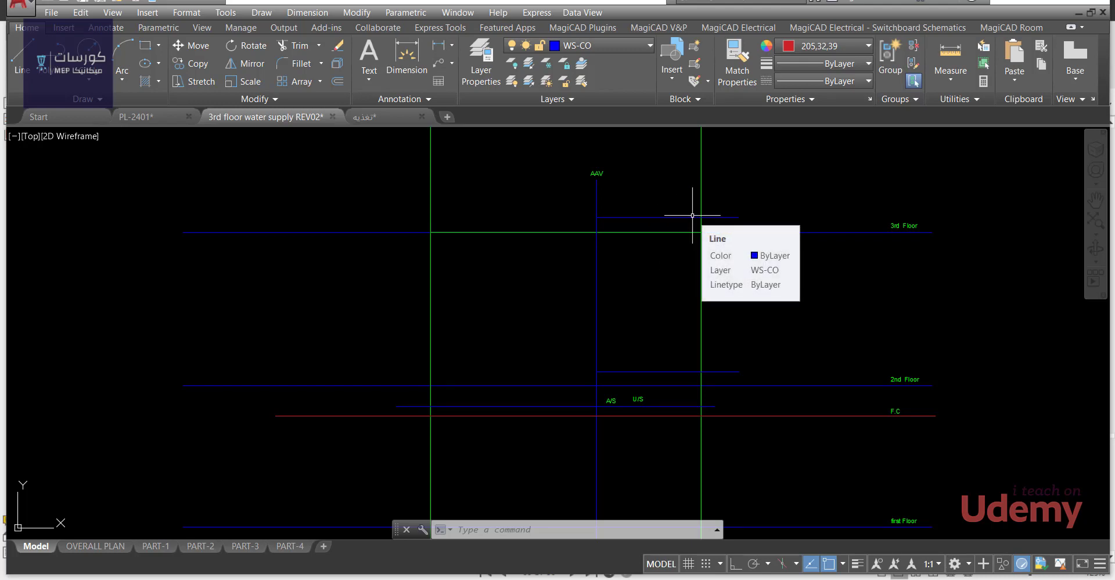
pyautogui.moveTo(692, 215); pyautogui.dragTo(653, 218, button='middle')
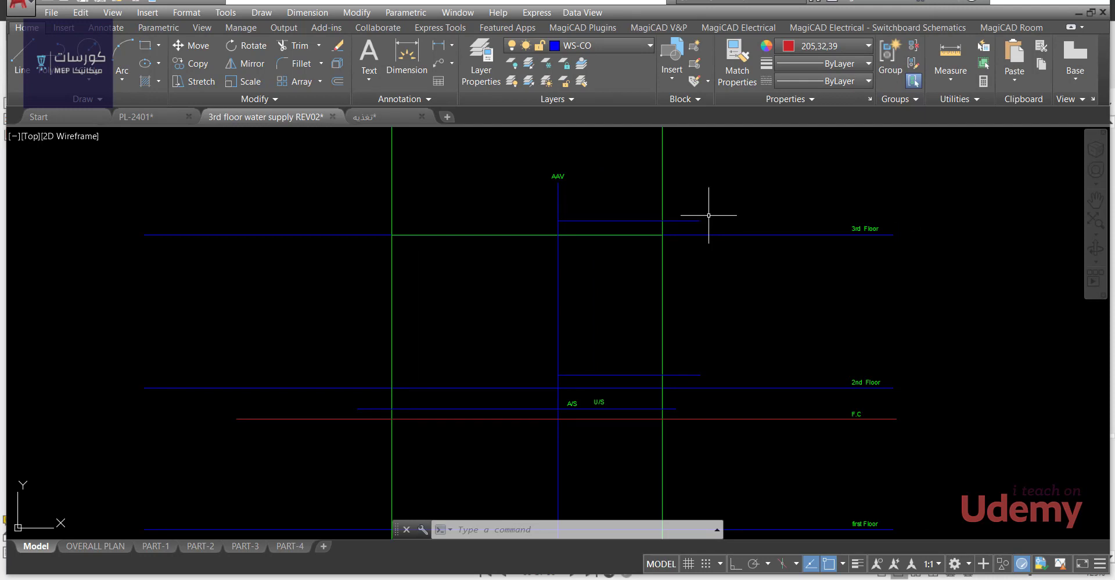
pyautogui.scroll(4, 697, 232)
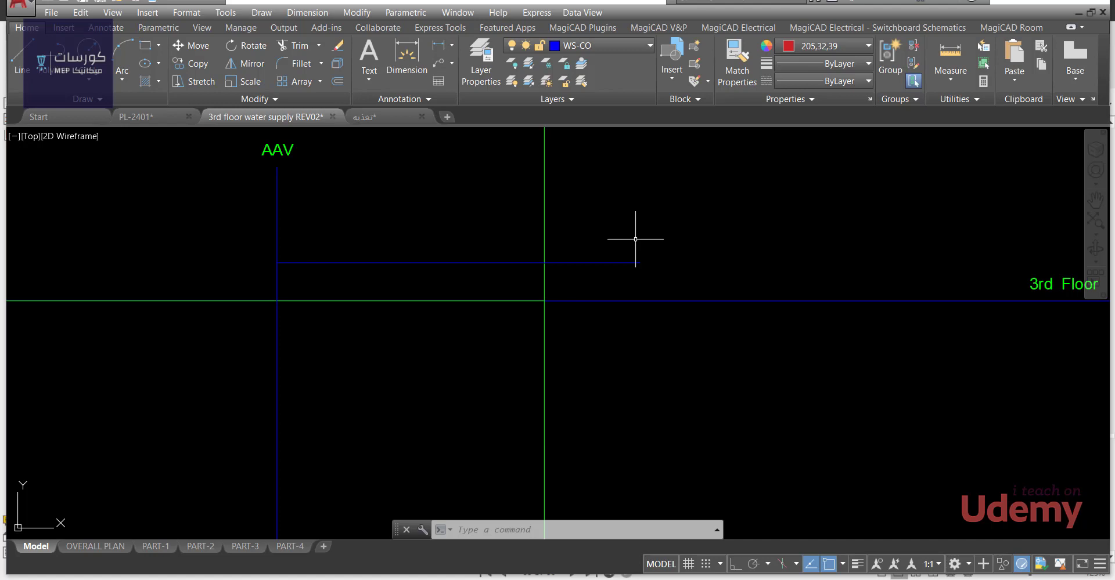
pyautogui.scroll(-7, 639, 243)
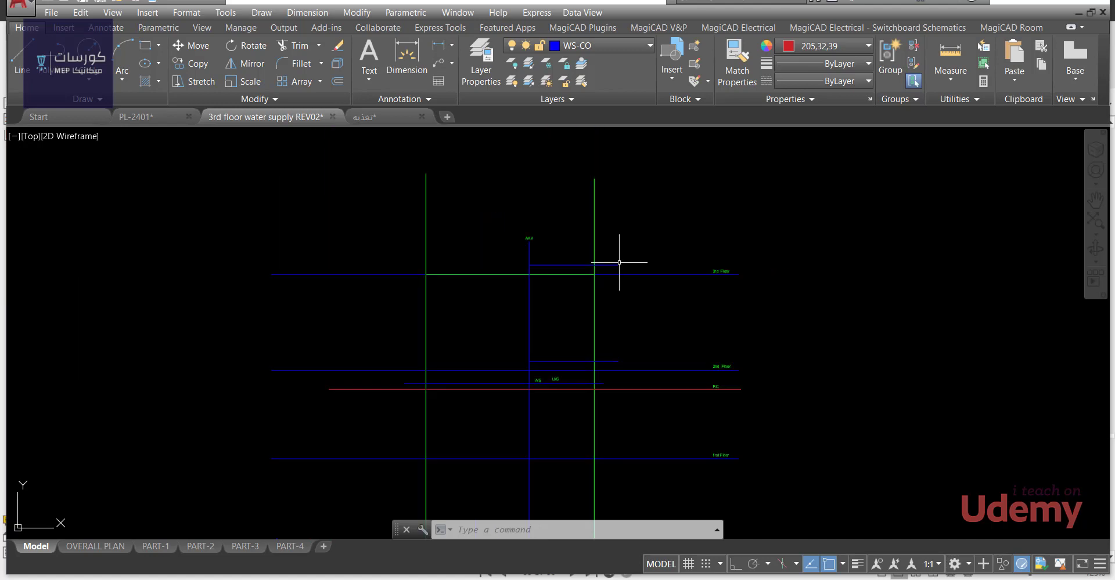
pyautogui.scroll(-1, 622, 256)
pyautogui.scroll(1, 617, 269)
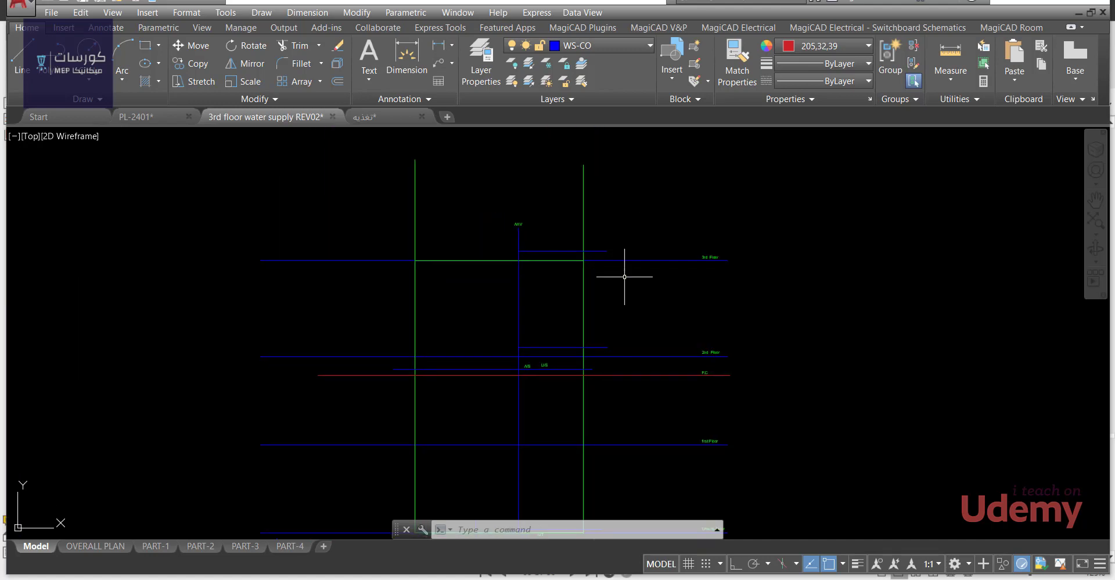
pyautogui.scroll(4, 624, 277)
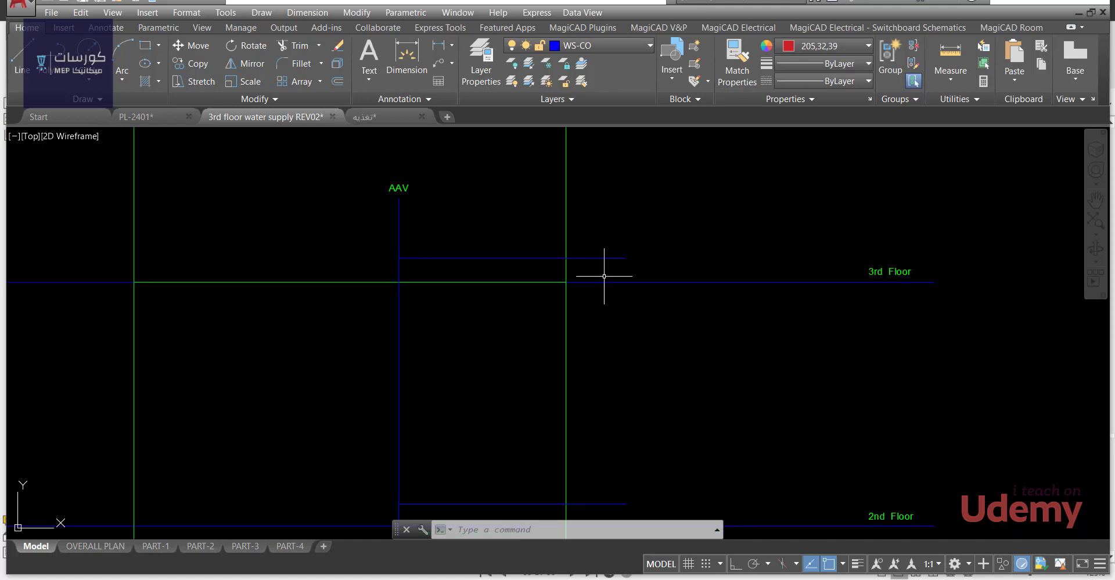
pyautogui.scroll(-4, 586, 307)
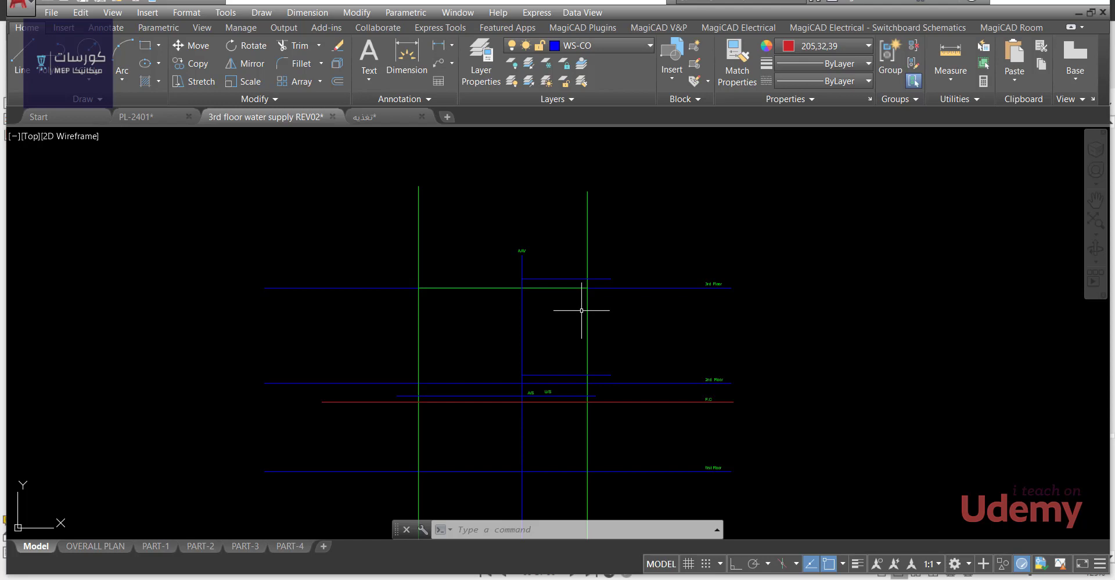
# Examine the lower part of the section, including the ground floor branch and the U/T and U/G pipe labels.
pyautogui.scroll(2, 581, 311)
pyautogui.scroll(-6, 586, 311)
pyautogui.scroll(4, 598, 312)
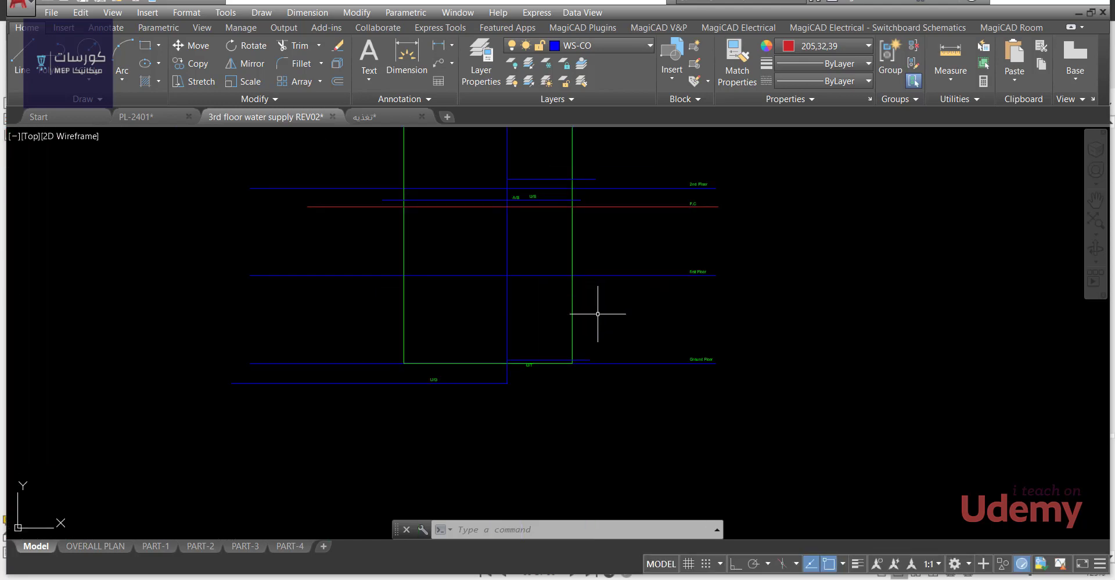
pyautogui.scroll(4, 597, 314)
pyautogui.scroll(2, 609, 357)
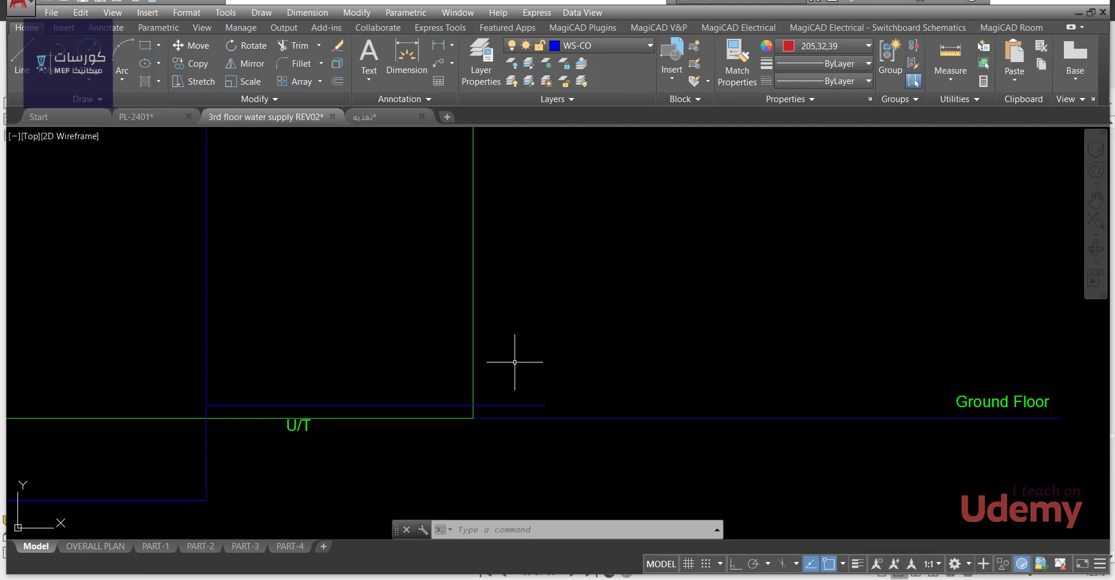
pyautogui.scroll(-2, 528, 360)
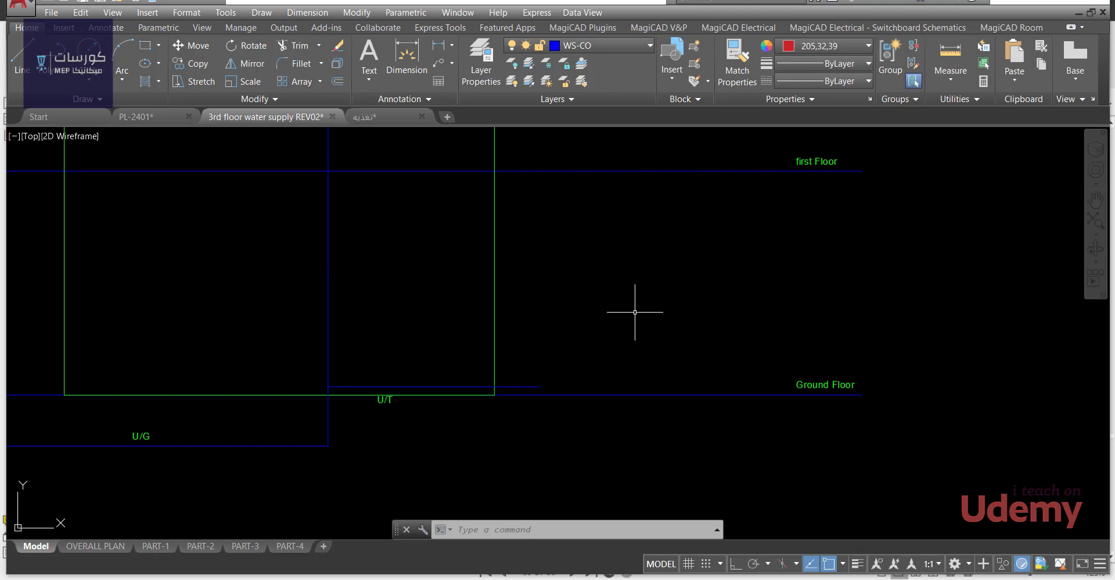
# Switch to the MEP CODE PDF and read Table E103.3(2), load values assigned to fixtures, on page 66.
pyautogui.moveTo(847, 579)
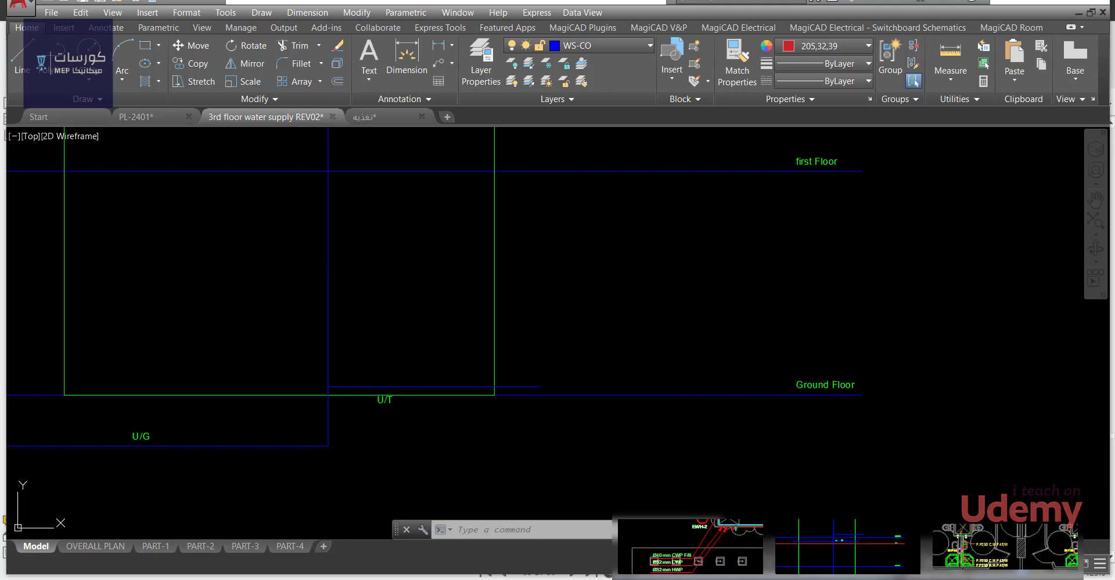
pyautogui.click(697, 551)
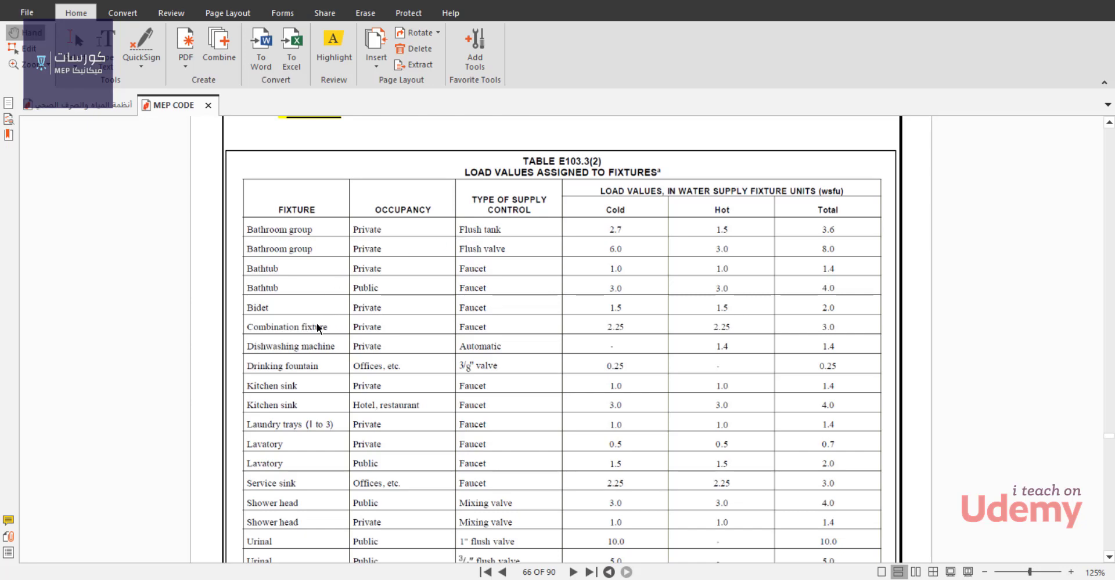
pyautogui.scroll(-1, 285, 295)
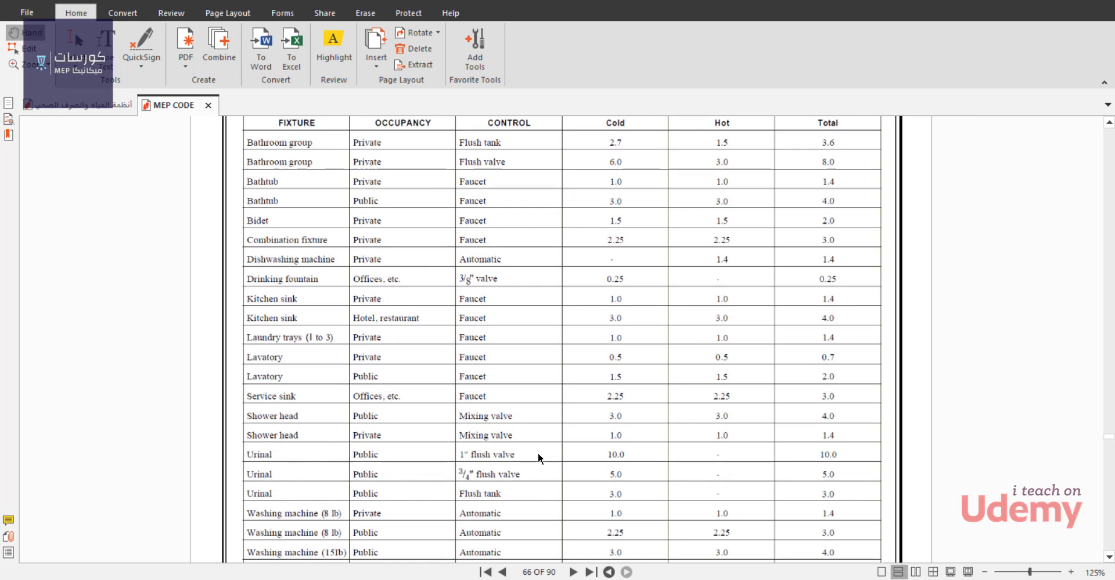
pyautogui.scroll(1, 610, 456)
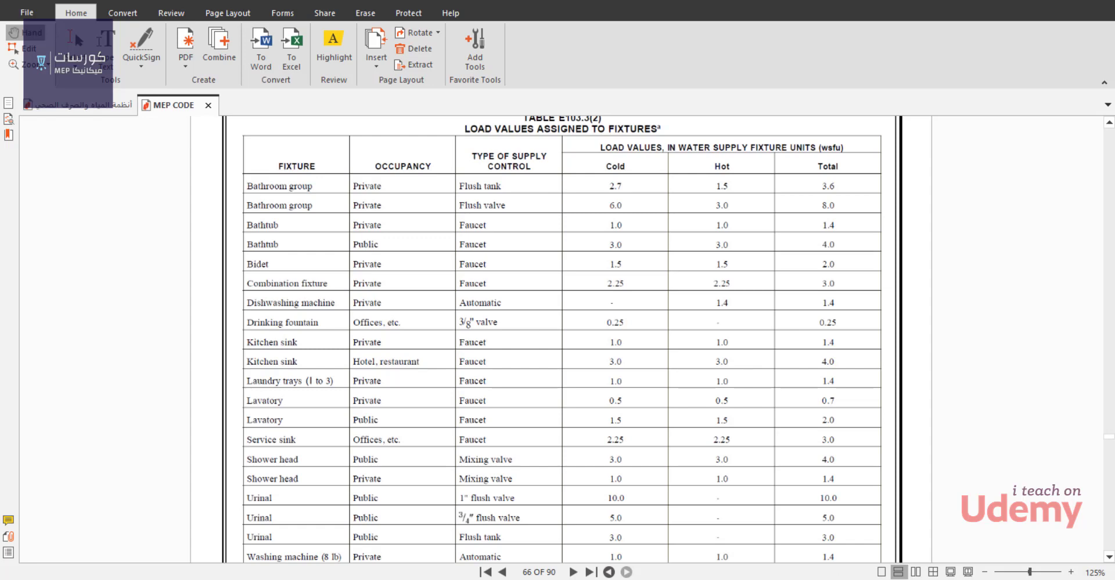
# Switch back to the AutoCAD section and copy the U/S label to just above the 3rd Floor line, outside the shaft.
pyautogui.moveTo(855, 577)
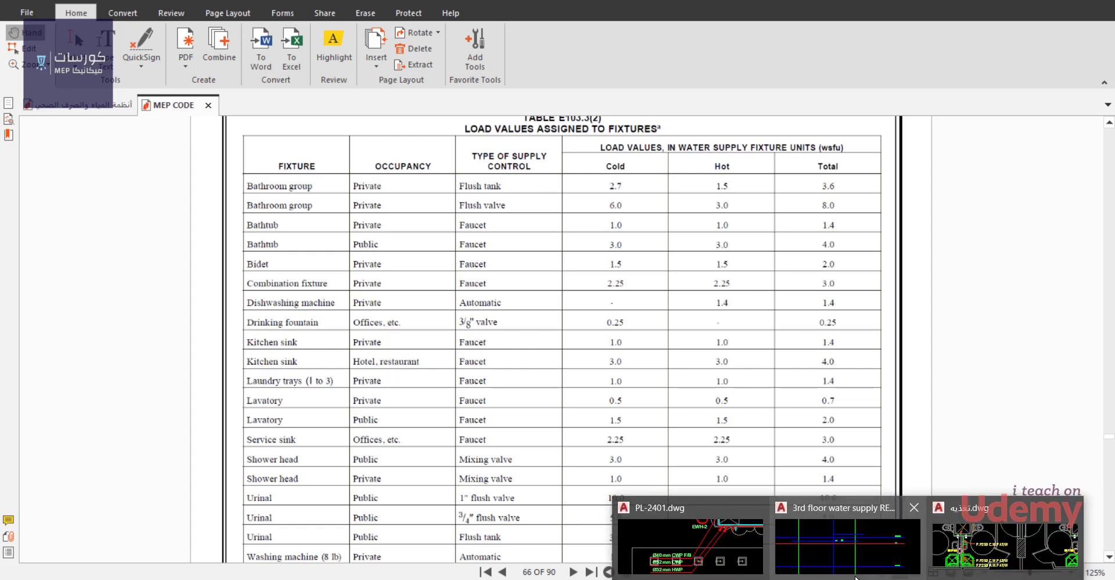
pyautogui.click(853, 540)
pyautogui.scroll(-3, 633, 386)
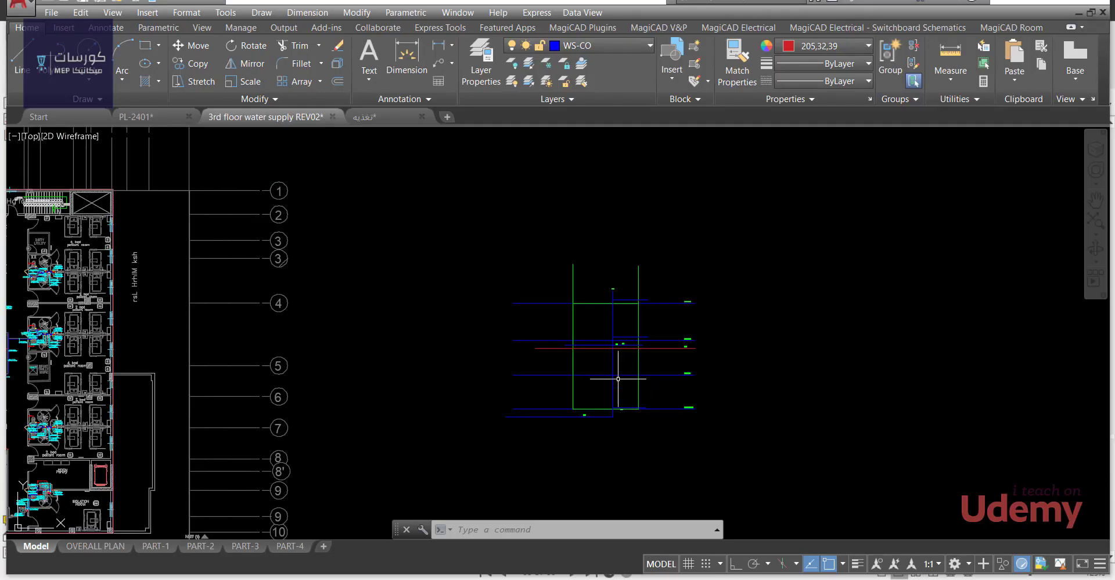
pyautogui.scroll(6, 633, 340)
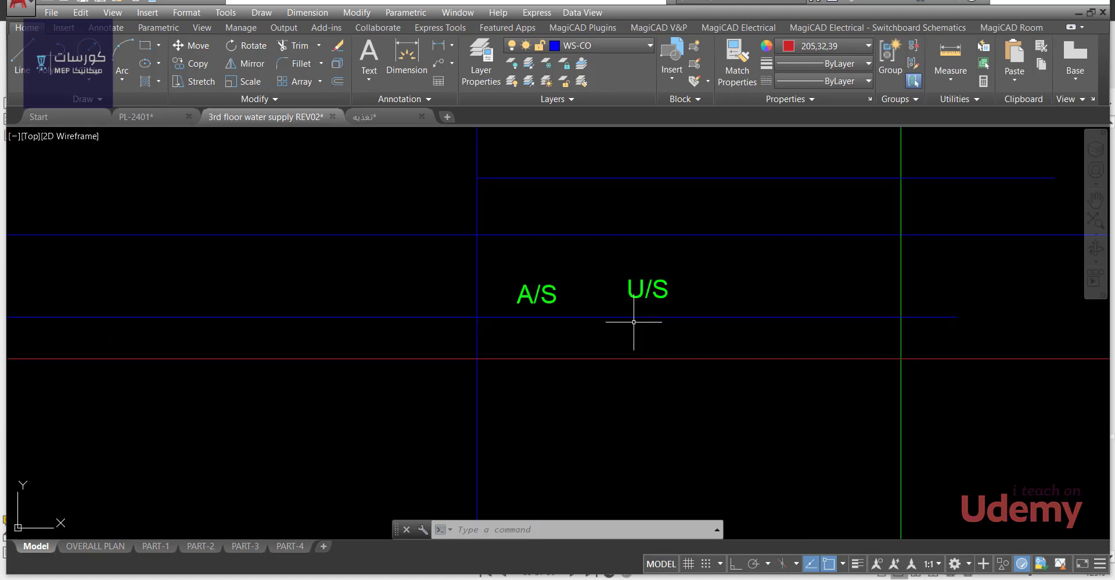
pyautogui.click(633, 322)
pyautogui.moveTo(665, 282); pyautogui.dragTo(682, 287, button='middle')
pyautogui.write('C')
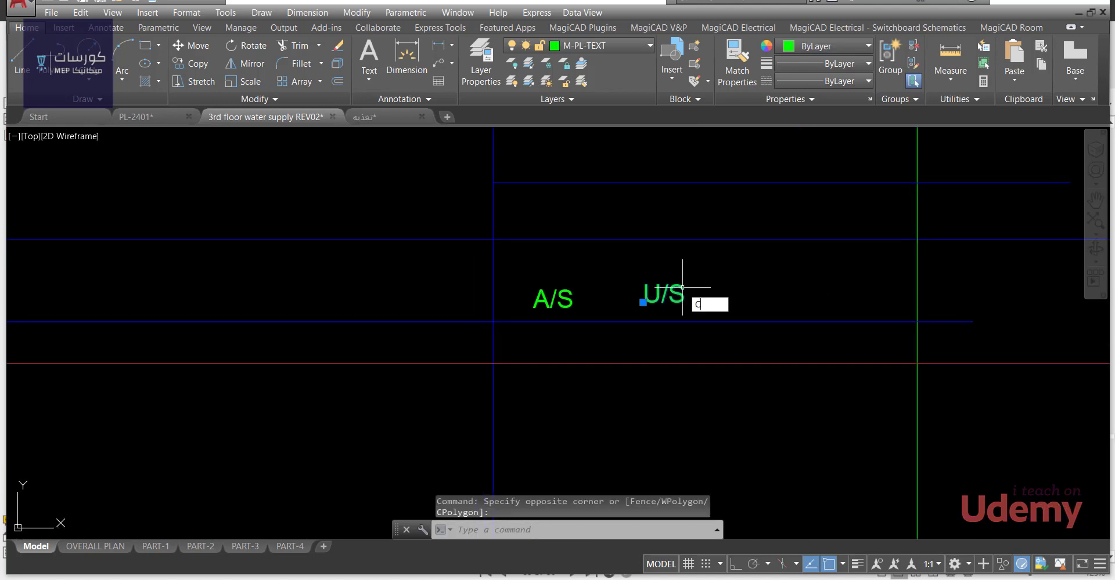
pyautogui.press('Return')
pyautogui.click(681, 298)
pyautogui.scroll(-2, 772, 259)
pyautogui.scroll(-6, 772, 258)
pyautogui.moveTo(772, 259); pyautogui.dragTo(692, 277, button='middle')
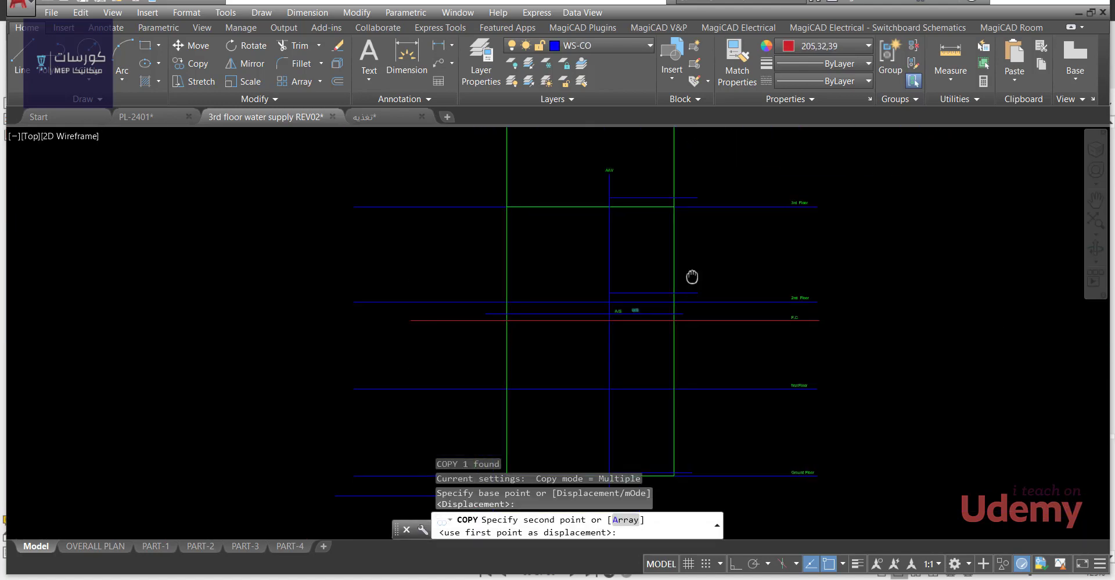
pyautogui.scroll(8, 749, 220)
pyautogui.click(505, 260)
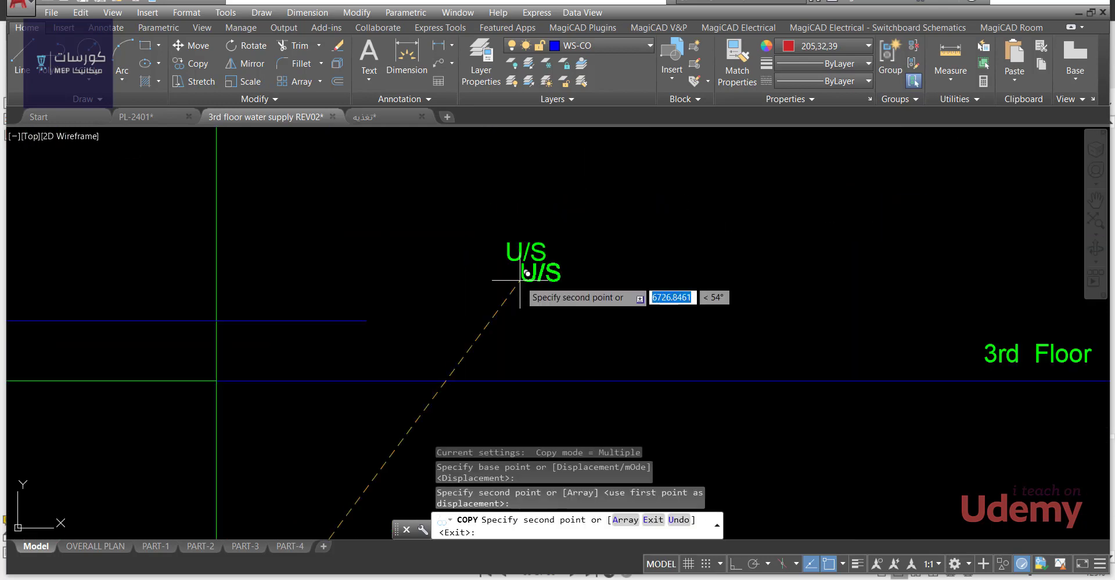
pyautogui.press('Escape')
pyautogui.press('Escape')
# Change the copied U/S label above the 3rd Floor line to read "WSFU = 100".
pyautogui.click(523, 239)
pyautogui.scroll(4, 525, 238)
pyautogui.click(529, 238)
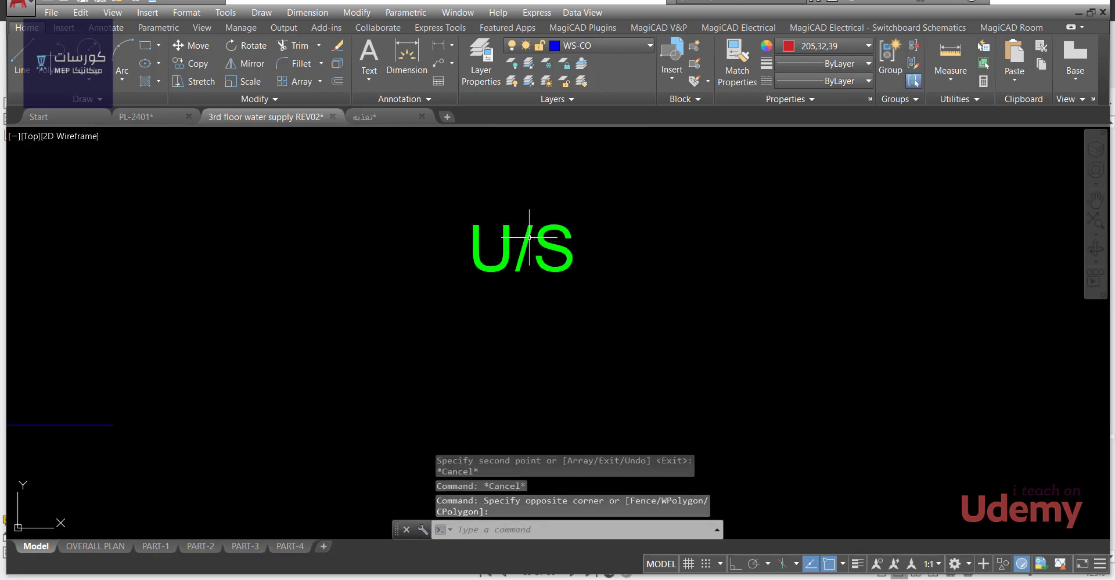
pyautogui.moveTo(526, 233)
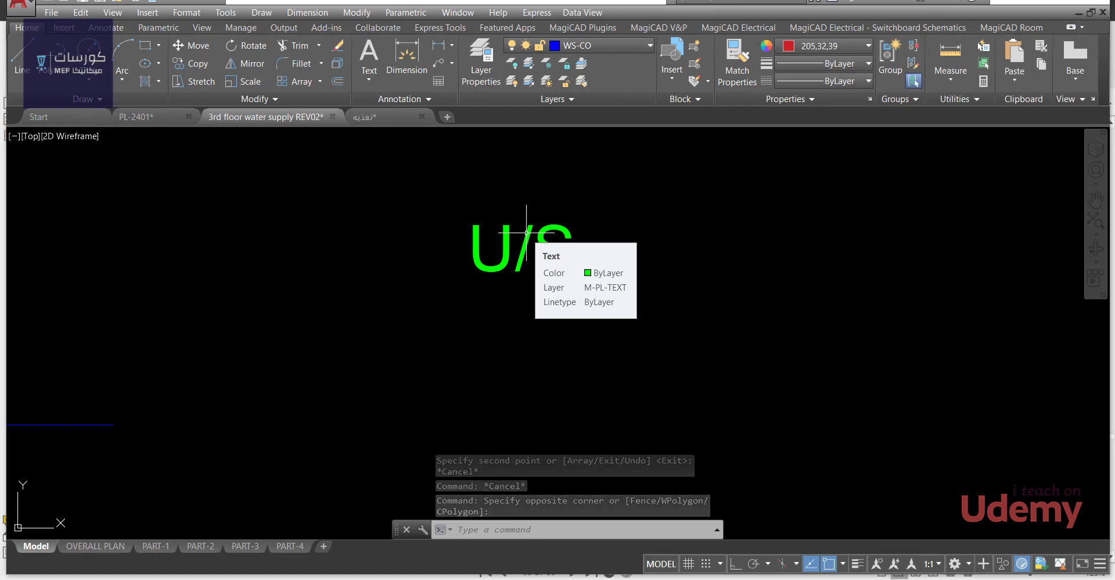
pyautogui.doubleClick(526, 233)
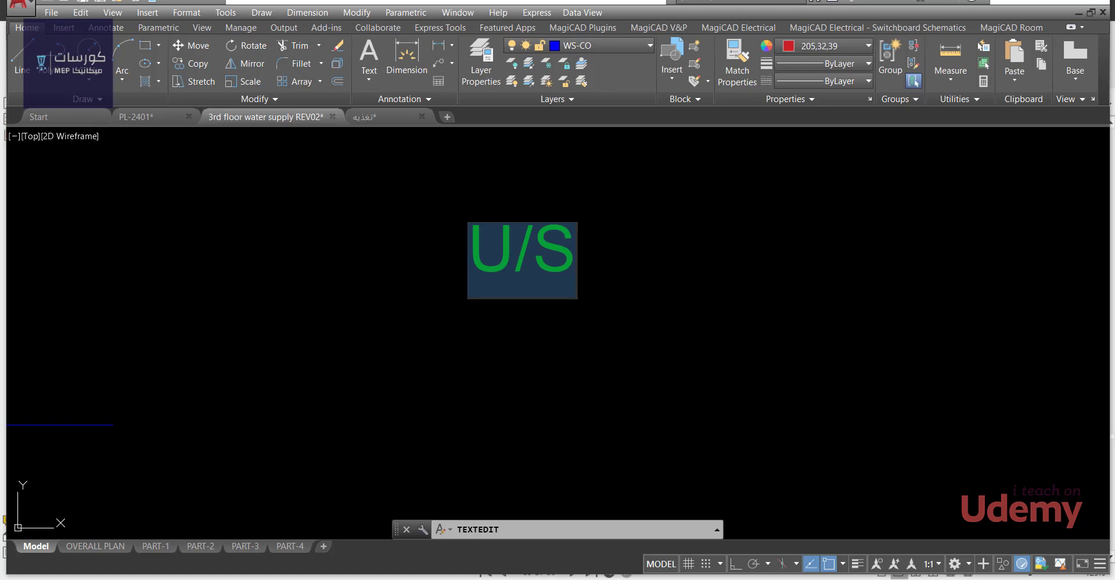
pyautogui.write('WS')
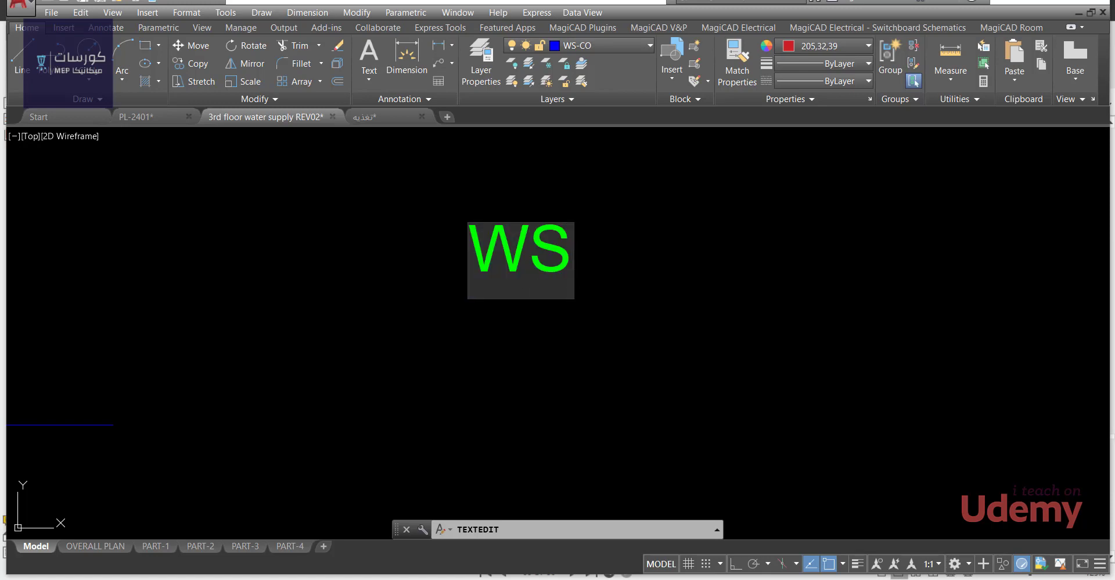
pyautogui.write('FC')
pyautogui.press('BackSpace')
pyautogui.write('U')
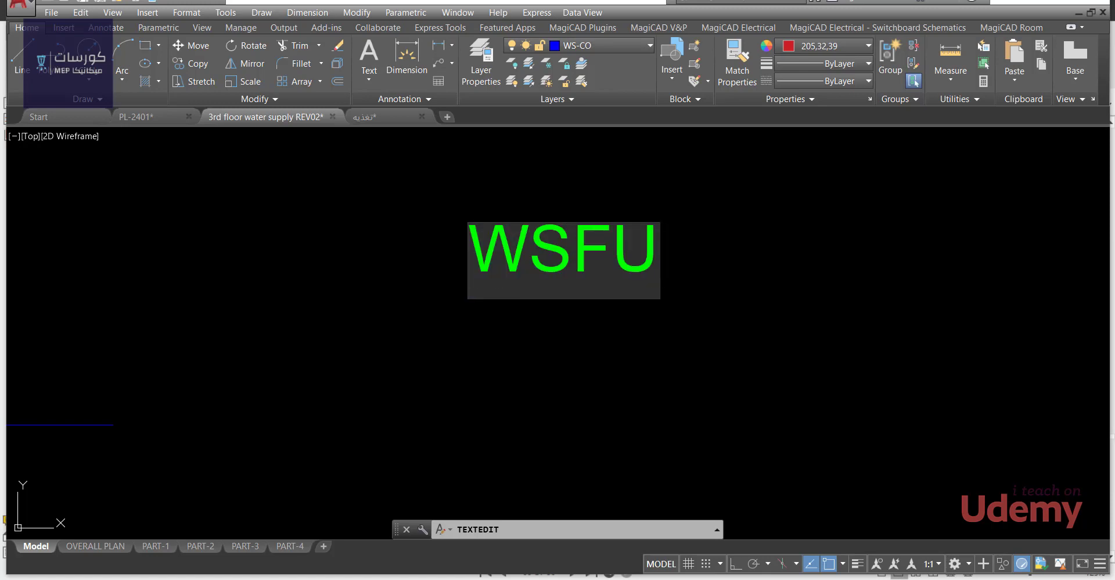
pyautogui.write(' = 100')
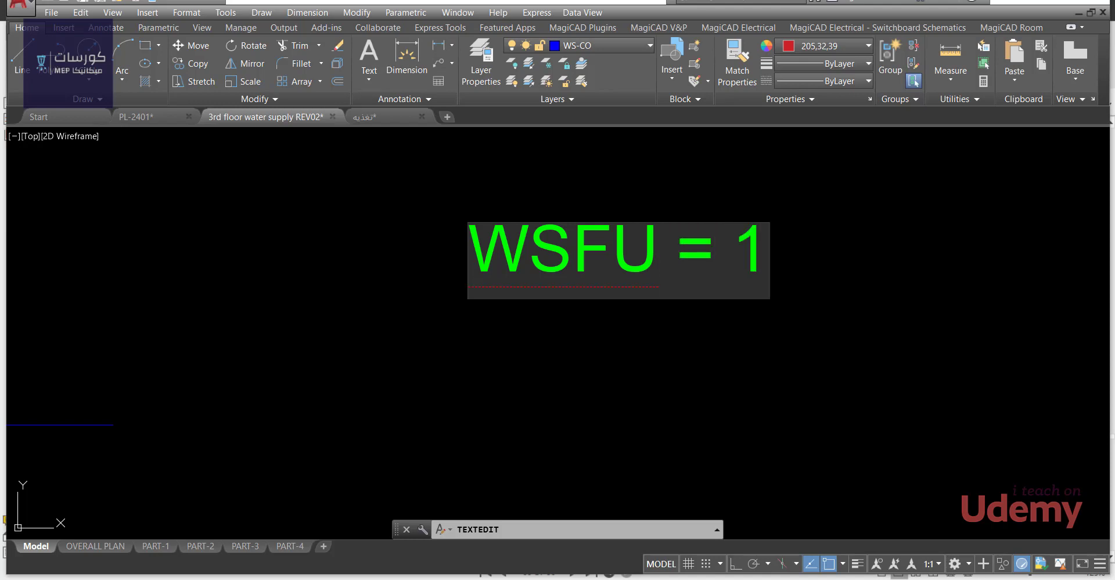
pyautogui.click(497, 337)
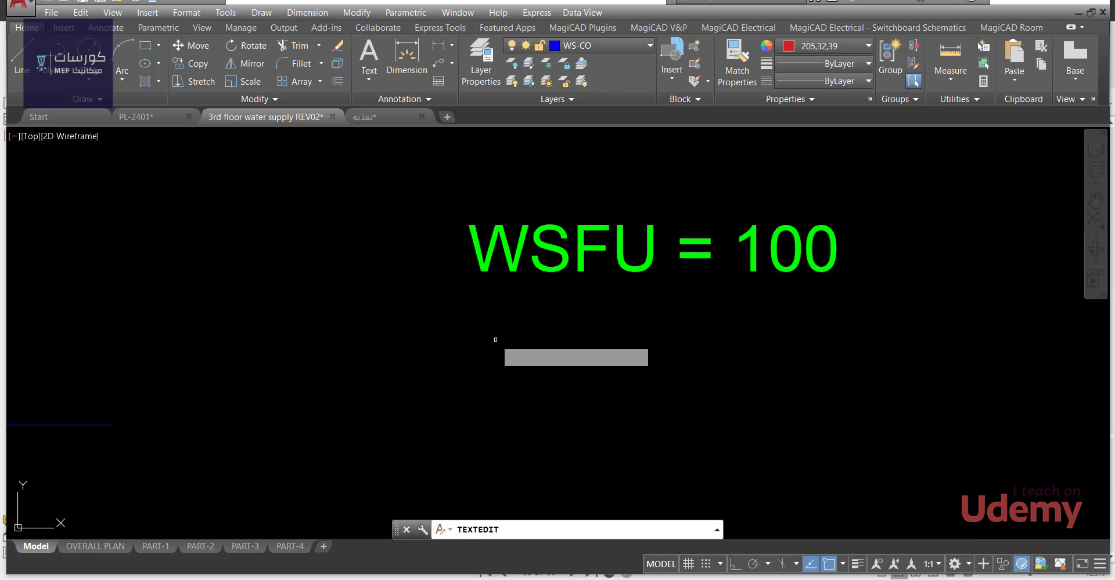
pyautogui.click(567, 280)
pyautogui.press('Escape')
pyautogui.press('Escape')
# Copy the "WSFU = 100" label to the matching place above the 2nd Floor line.
pyautogui.moveTo(565, 254); pyautogui.dragTo(553, 244, button='middle')
pyautogui.write('CP')
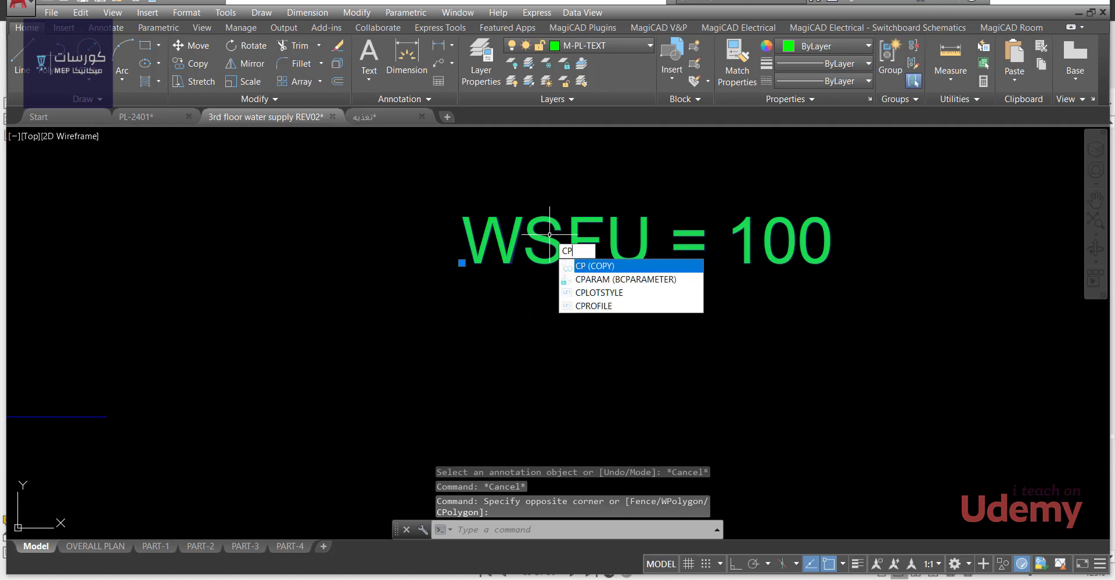
pyautogui.press('Return')
pyautogui.click(498, 264)
pyautogui.scroll(-5, 530, 311)
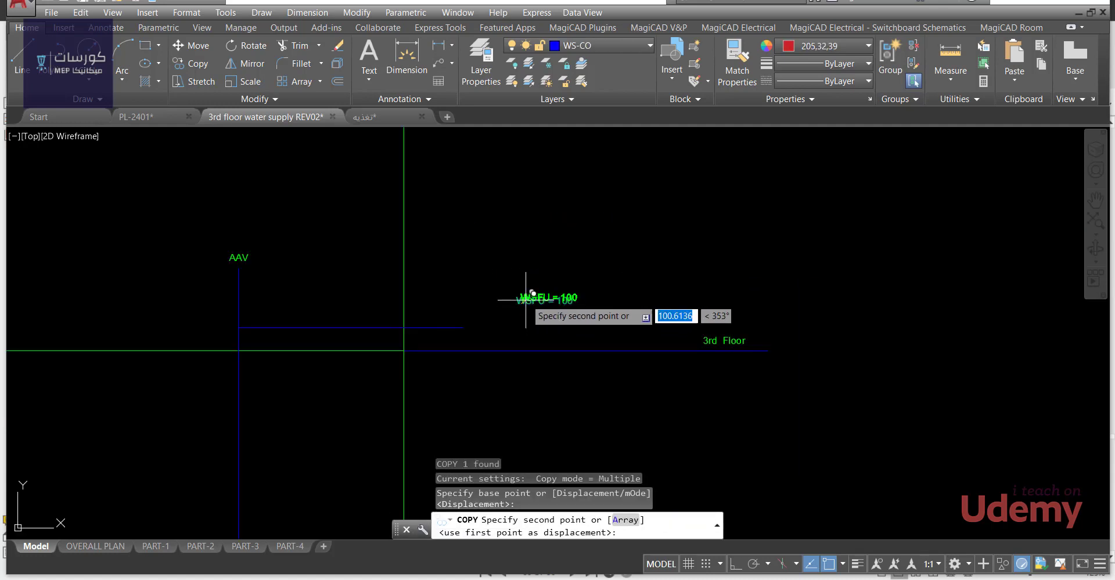
pyautogui.scroll(3, 531, 316)
pyautogui.scroll(-3, 517, 331)
pyautogui.press('Escape')
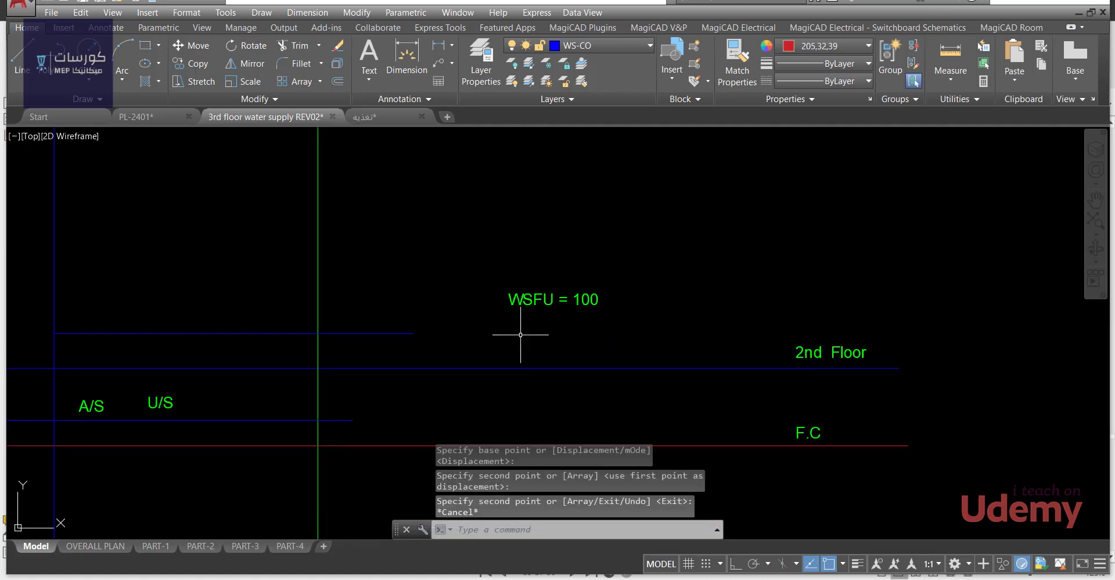
# In the MEP CODE PDF, draw rectangles around the Cold and Total columns and the private Lavatory row of Table E103.3(2).
pyautogui.hotkey('alt', 'Tab')
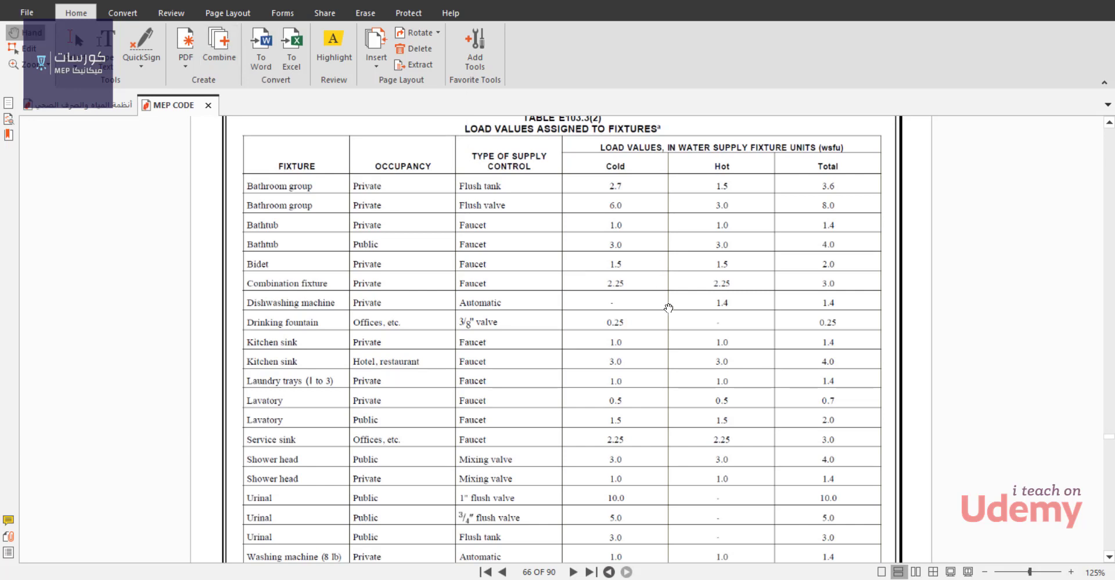
pyautogui.click(171, 12)
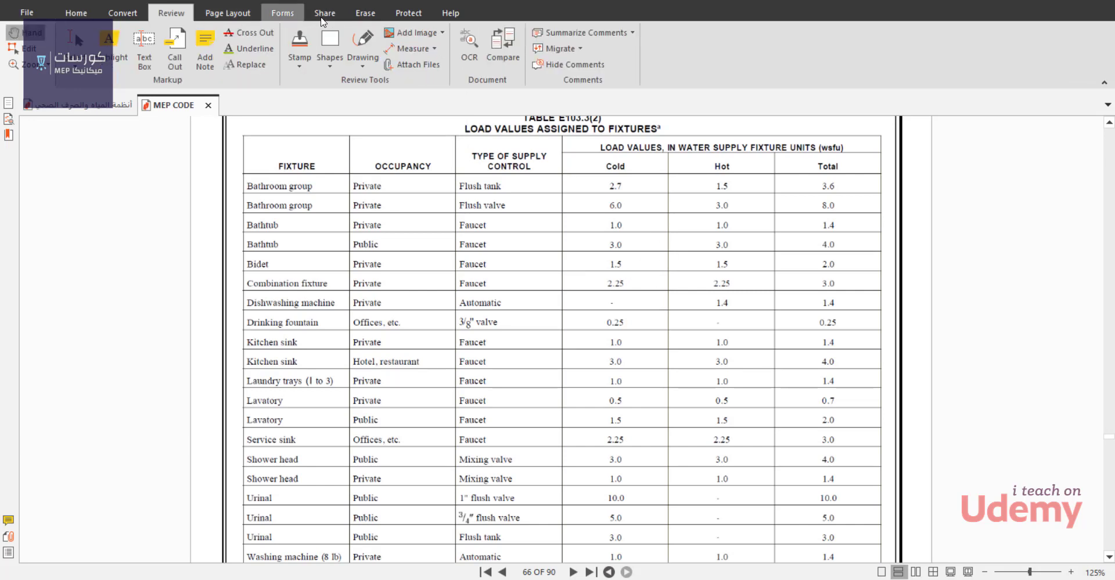
pyautogui.click(330, 41)
pyautogui.moveTo(576, 153)
pyautogui.mouseDown()
pyautogui.moveTo(655, 446)
pyautogui.moveTo(652, 555)
pyautogui.mouseUp()
pyautogui.moveTo(801, 153)
pyautogui.mouseDown()
pyautogui.moveTo(883, 344)
pyautogui.moveTo(855, 562)
pyautogui.mouseUp()
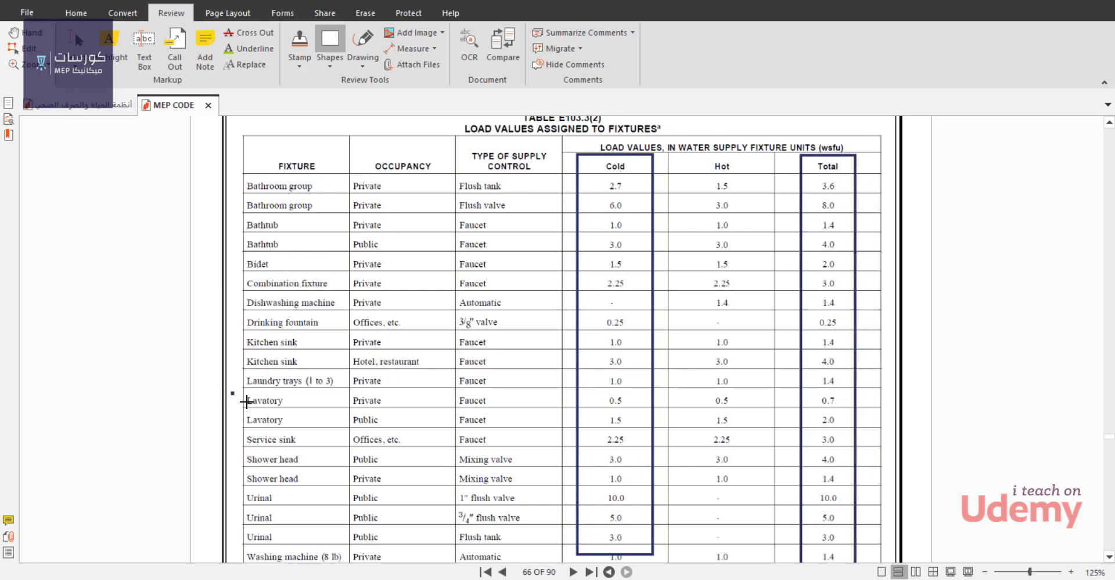
pyautogui.moveTo(246, 402); pyautogui.dragTo(896, 410)
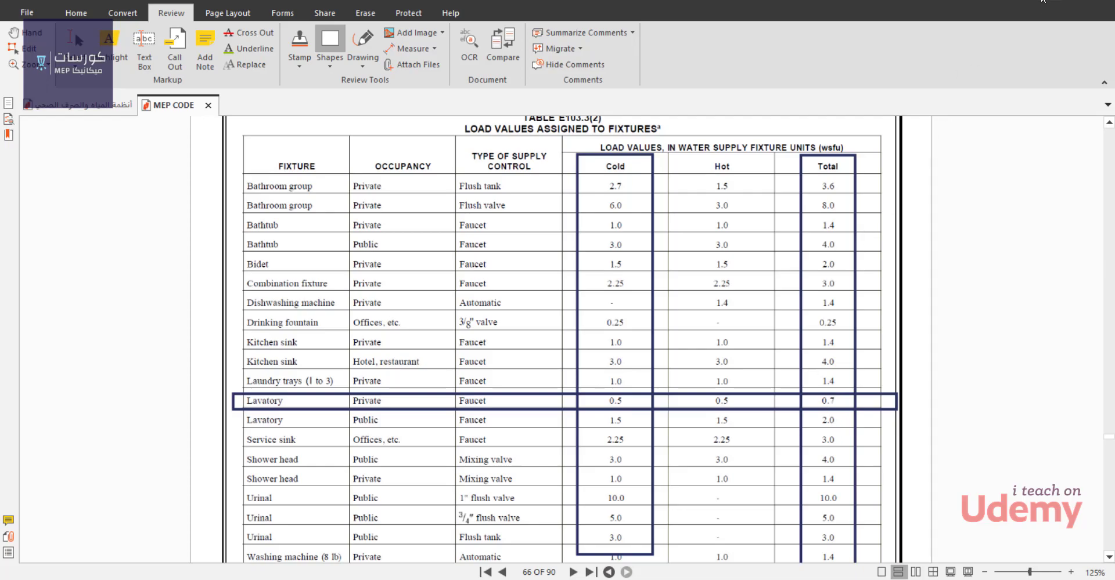
# Return to the AutoCAD section and view the "WSFU = 100" label above the 2nd Floor line.
pyautogui.hotkey('alt', 'Tab')
pyautogui.press('Escape')
pyautogui.scroll(1, 639, 311)
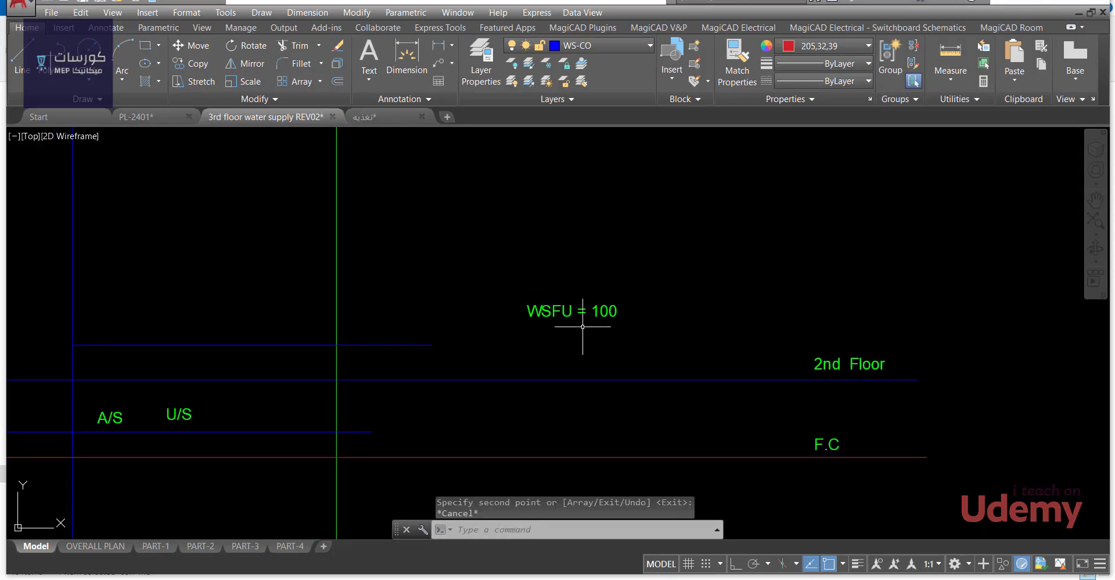
# Copy the "WSFU = 100" label from the 2nd Floor to the matching place above the first Floor line.
pyautogui.scroll(1, 583, 327)
pyautogui.click(566, 297)
pyautogui.moveTo(576, 265); pyautogui.dragTo(567, 249, button='middle')
pyautogui.click(567, 249)
pyautogui.write('c')
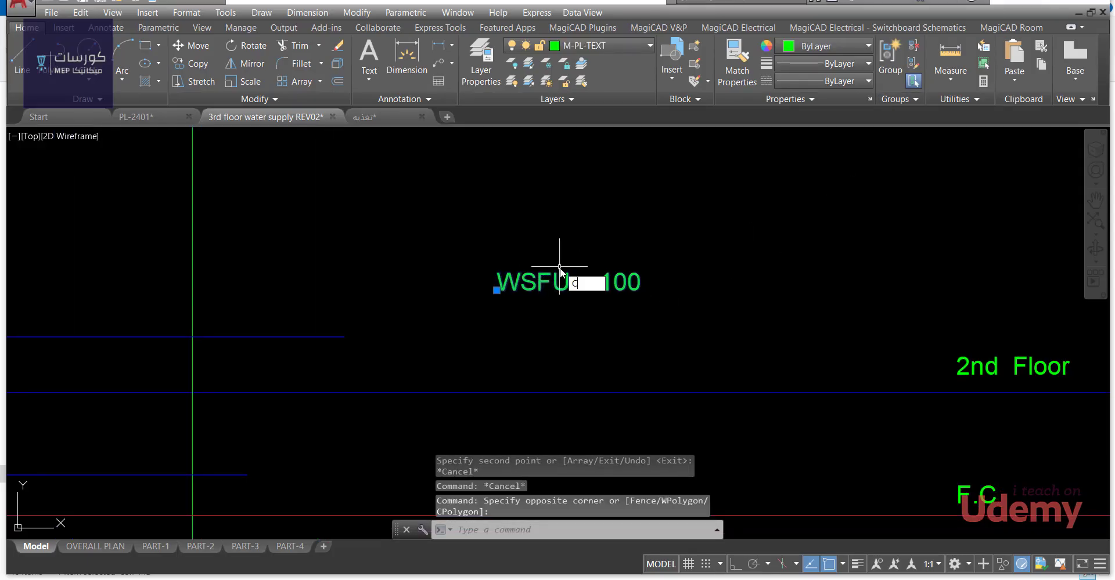
pyautogui.write('o')
pyautogui.press('Return')
pyautogui.click(563, 281)
pyautogui.scroll(-4, 557, 319)
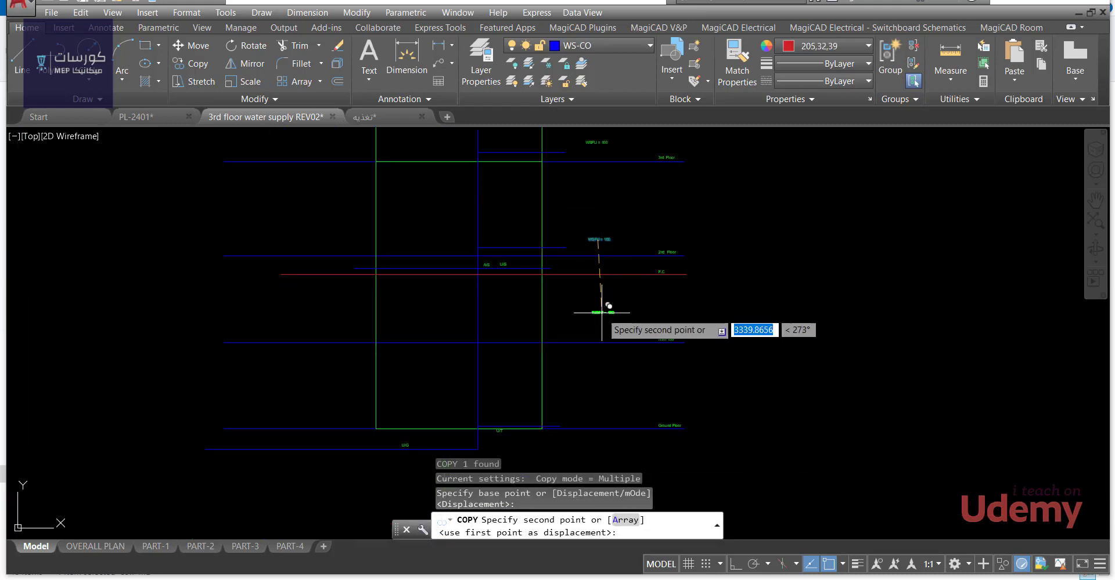
pyautogui.scroll(3, 601, 312)
pyautogui.click(598, 380)
pyautogui.scroll(-3, 598, 371)
pyautogui.press('Escape')
# Change the copied label above the first Floor line to read "WSFU = 50".
pyautogui.scroll(3, 597, 379)
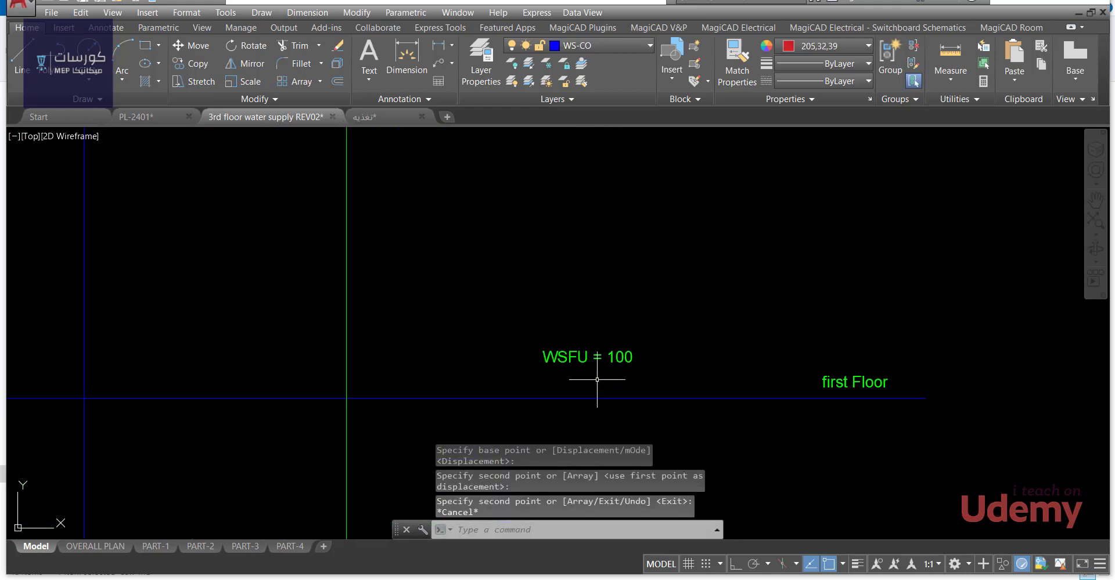
pyautogui.doubleClick(615, 357)
pyautogui.scroll(2, 615, 355)
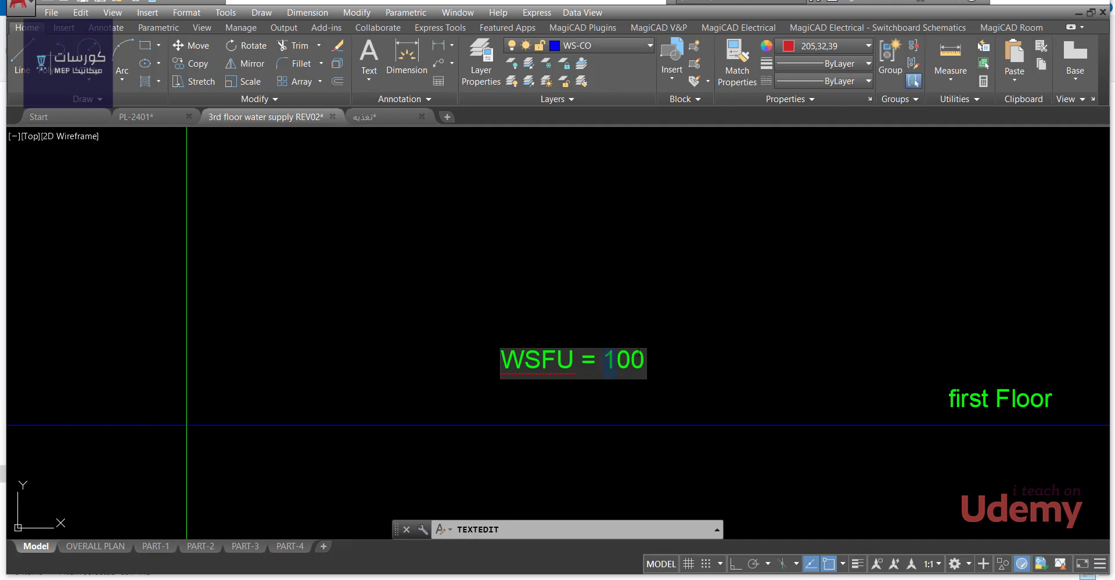
pyautogui.write('50')
pyautogui.press('Return')
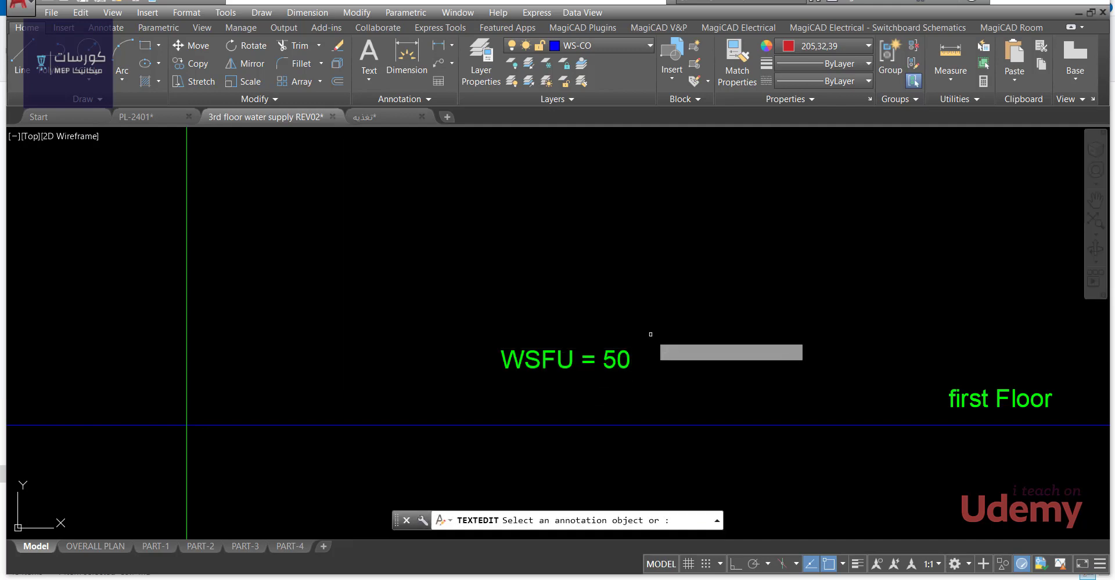
# Copy the "WSFU = 50" label from the first Floor to a place above the Ground Floor line.
pyautogui.click(642, 340)
pyautogui.click(613, 332)
pyautogui.moveTo(613, 332); pyautogui.dragTo(604, 306, button='middle')
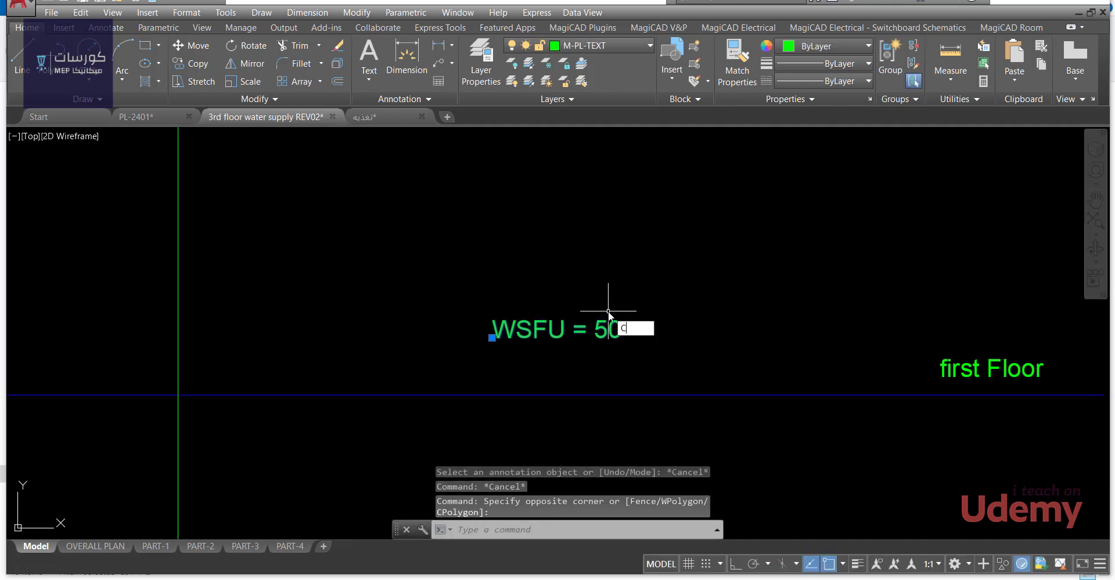
pyautogui.write('co')
pyautogui.press('Return')
pyautogui.click(493, 337)
pyautogui.scroll(-3, 617, 289)
pyautogui.scroll(4, 630, 325)
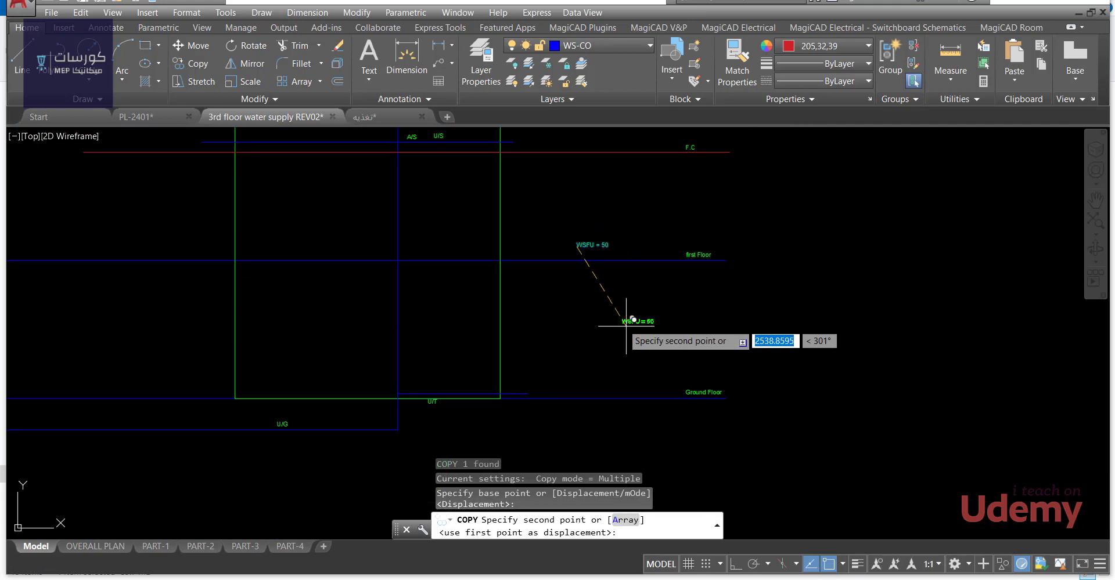
pyautogui.scroll(1, 632, 377)
pyautogui.click(444, 383)
pyautogui.press('Escape')
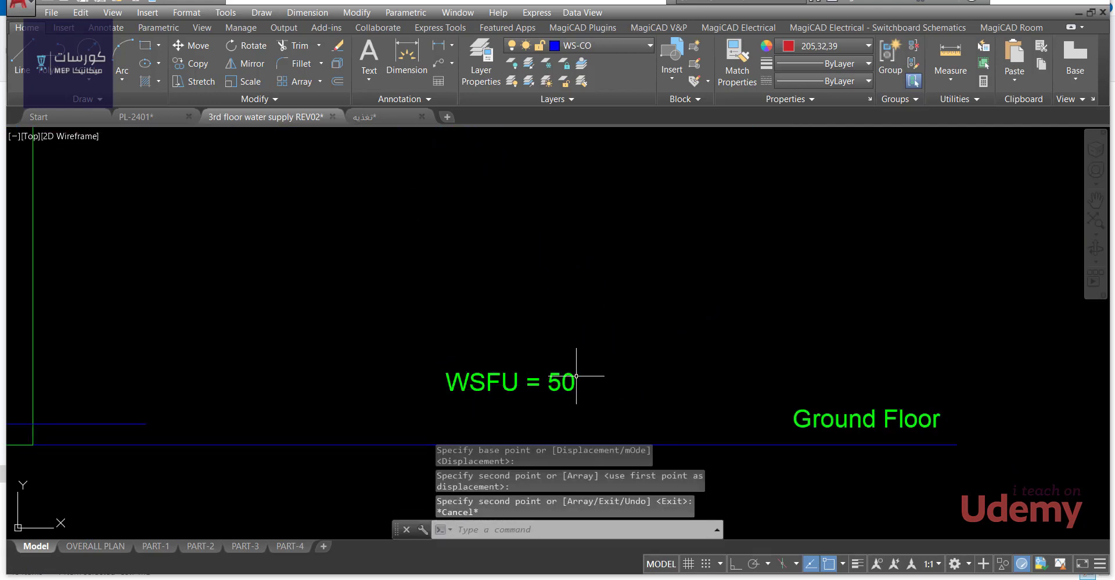
# Review the WSFU labels on the building section from the 2nd Floor down to the Ground Floor.
pyautogui.scroll(-8, 556, 354)
pyautogui.scroll(6, 522, 256)
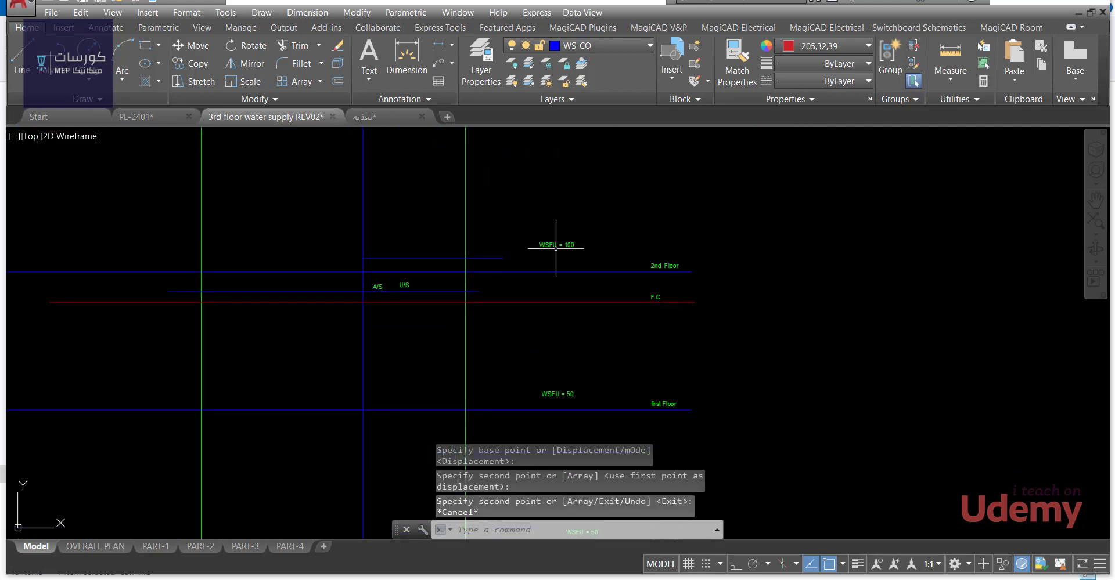
pyautogui.moveTo(590, 228); pyautogui.dragTo(580, 157, button='middle')
pyautogui.scroll(-2, 580, 156)
pyautogui.moveTo(577, 354); pyautogui.dragTo(567, 194, button='middle')
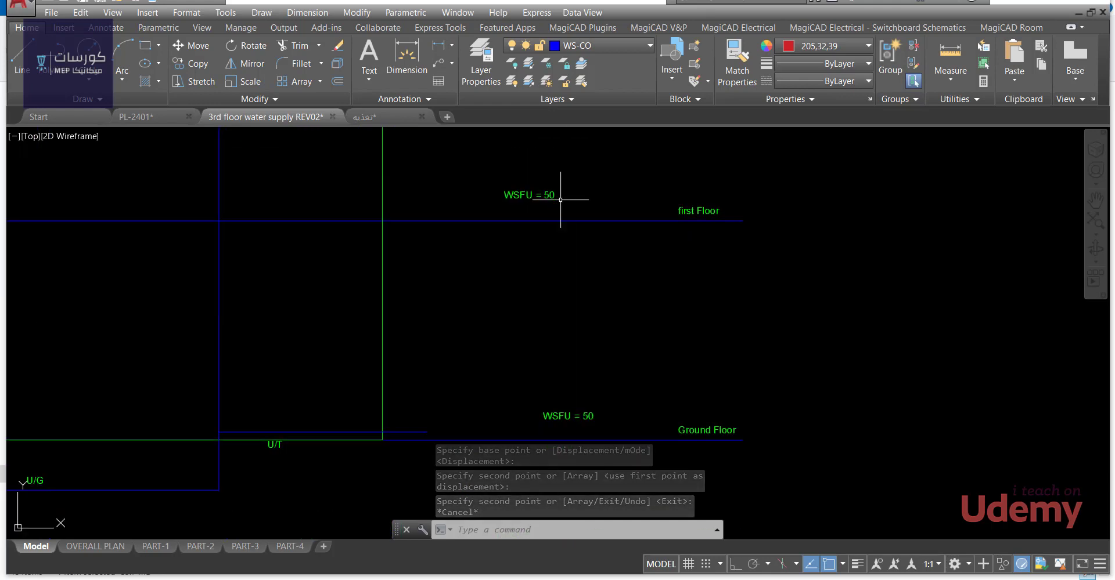
pyautogui.moveTo(588, 396); pyautogui.dragTo(589, 335, button='middle')
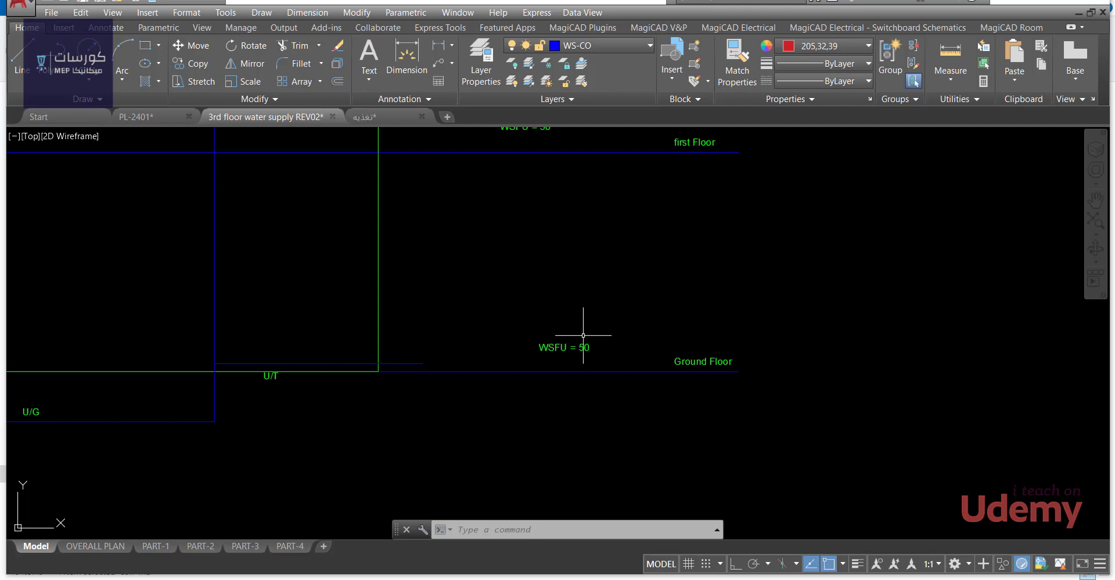
pyautogui.moveTo(557, 311); pyautogui.dragTo(566, 315, button='middle')
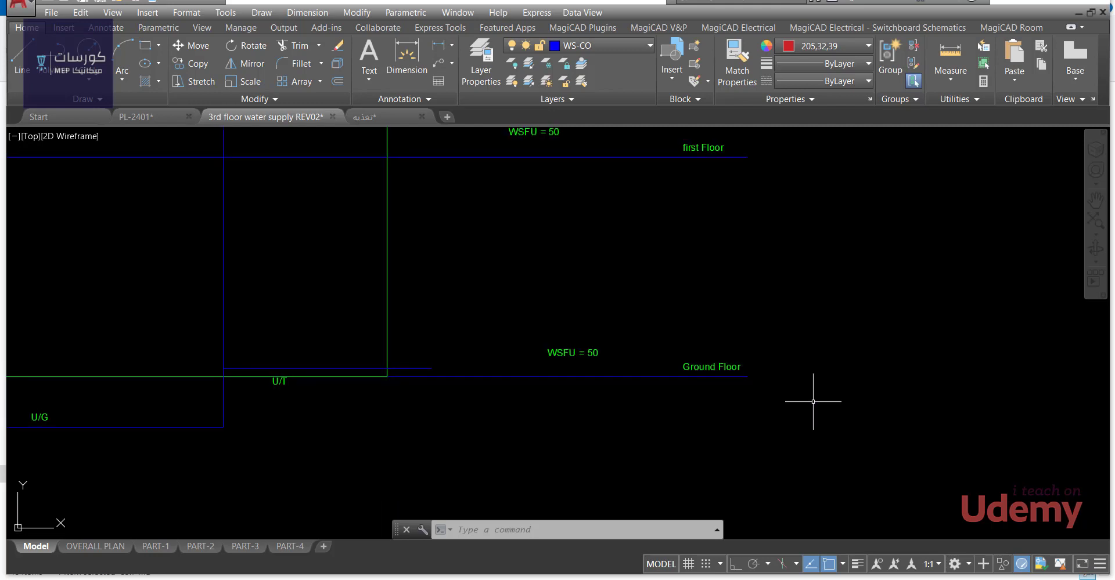
pyautogui.moveTo(680, 334); pyautogui.dragTo(690, 338, button='middle')
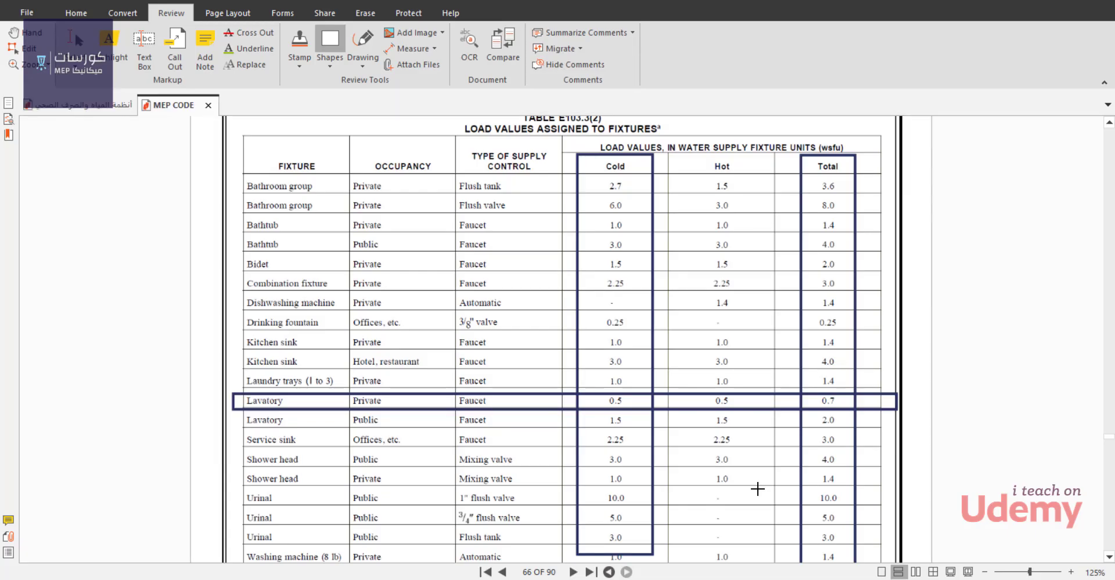
# In the MEP CODE PDF, draw rectangles around the flush-tank title, load and gallons-per-minute headings, and the flush-tank half of Table E103.3(3).
pyautogui.scroll(-10, 725, 360)
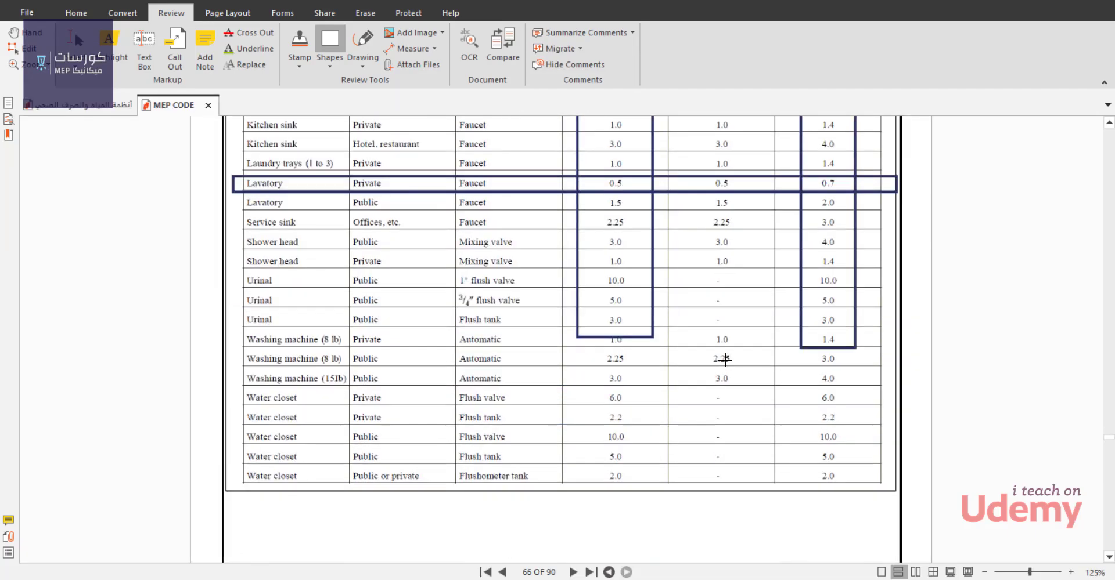
pyautogui.scroll(-3, 613, 248)
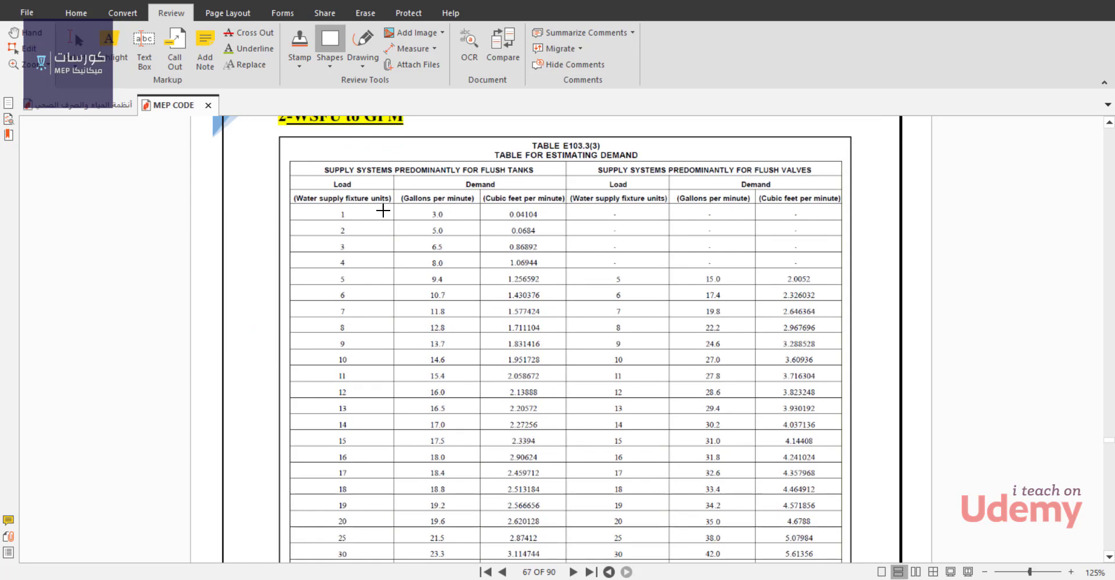
pyautogui.scroll(-10, 373, 235)
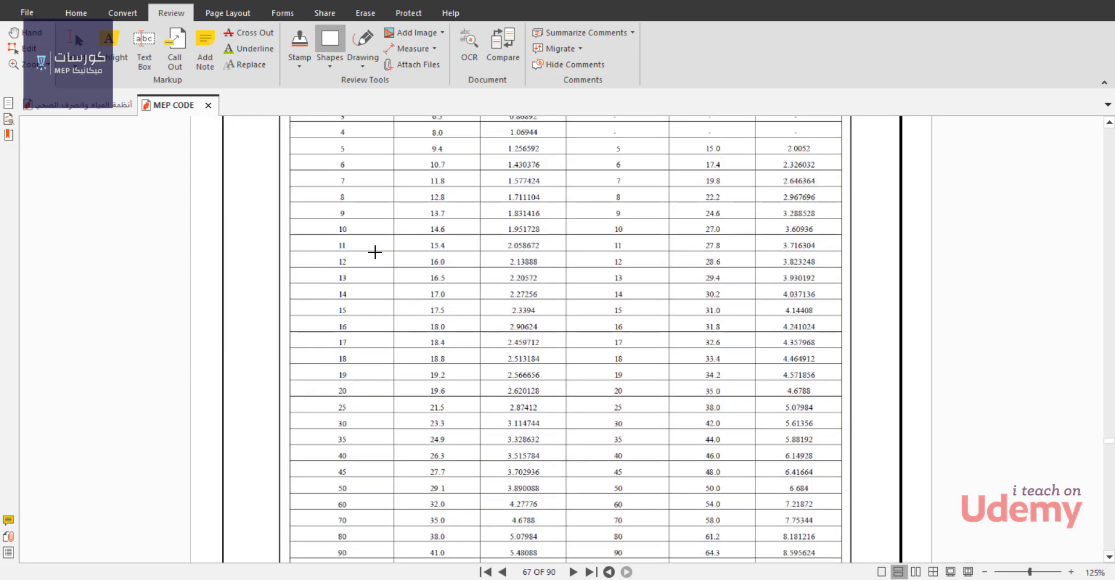
pyautogui.scroll(12, 357, 357)
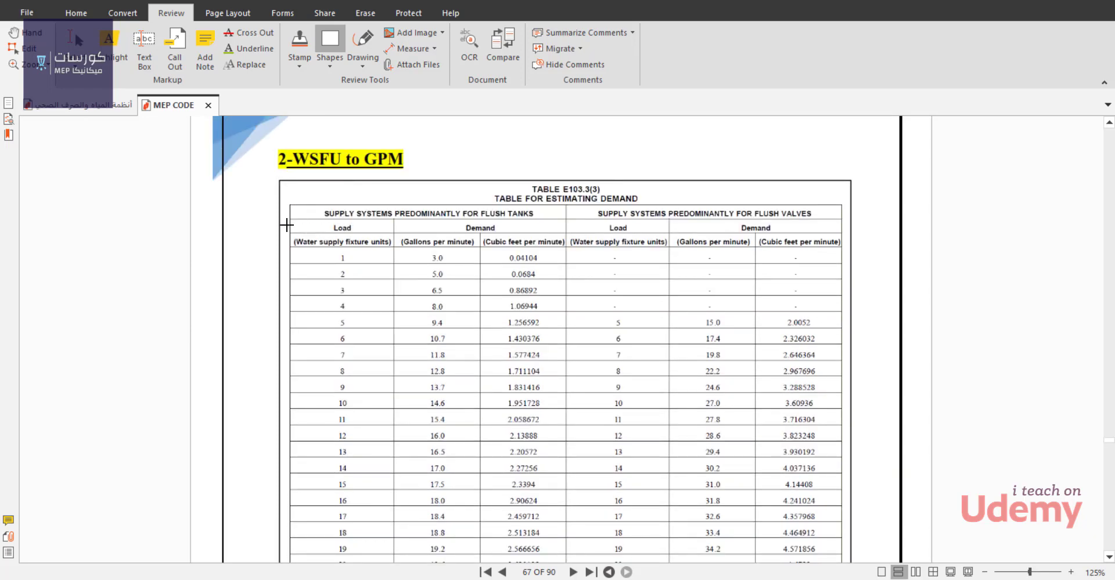
pyautogui.moveTo(288, 225); pyautogui.dragTo(395, 251)
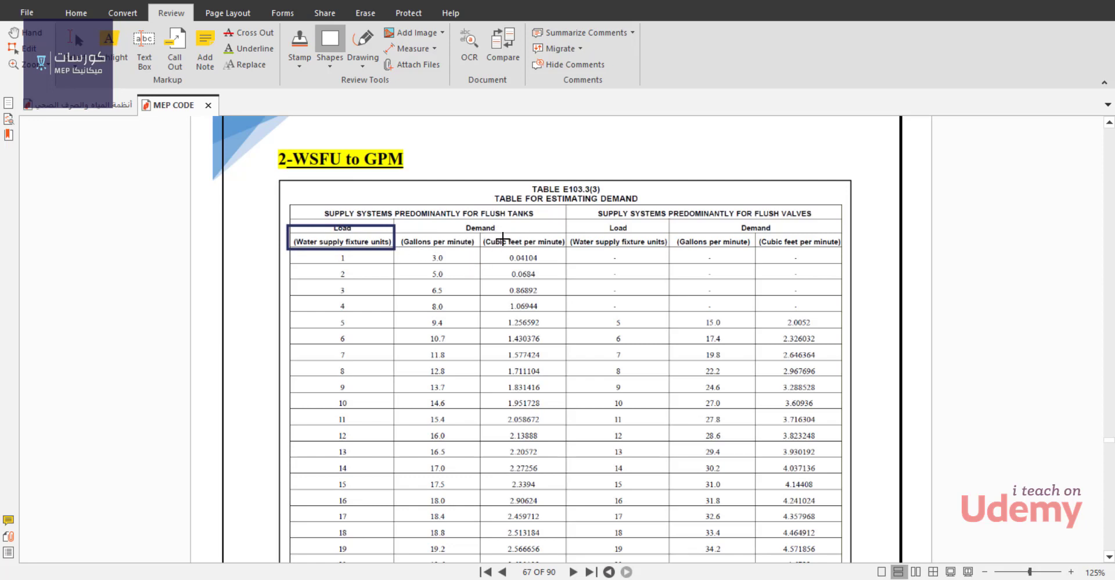
pyautogui.moveTo(404, 234); pyautogui.dragTo(478, 250)
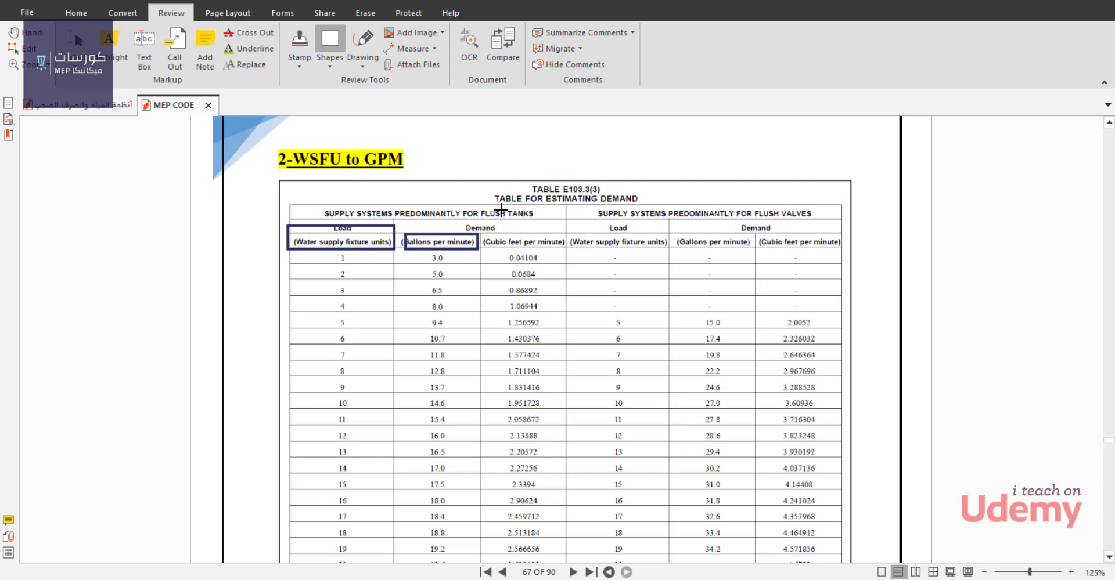
pyautogui.moveTo(543, 202)
pyautogui.mouseDown()
pyautogui.moveTo(366, 229)
pyautogui.moveTo(320, 223)
pyautogui.mouseUp()
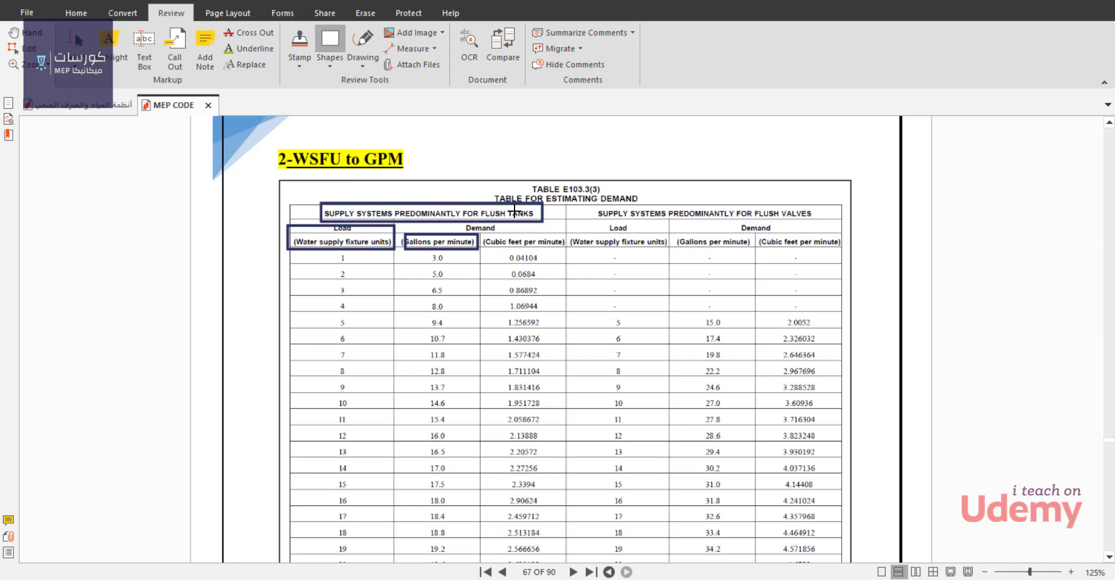
pyautogui.moveTo(567, 203)
pyautogui.mouseDown()
pyautogui.moveTo(360, 340)
pyautogui.moveTo(285, 505)
pyautogui.moveTo(283, 560)
pyautogui.mouseUp()
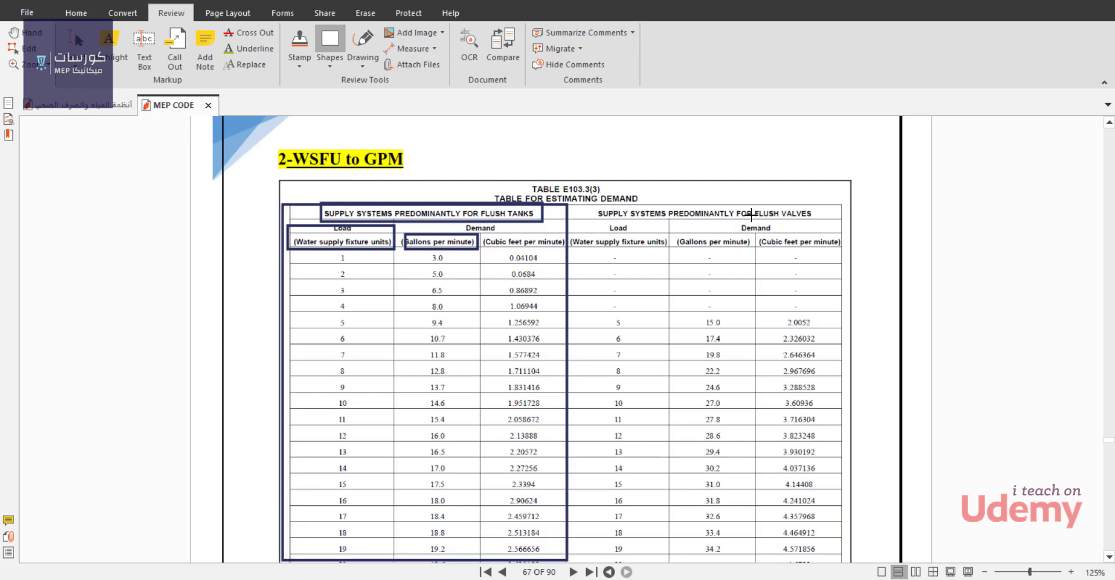
# Draw rectangles around the words "FLUSH VALVES" and the flush-valve half of Table E103.3(3).
pyautogui.moveTo(813, 203); pyautogui.dragTo(750, 218)
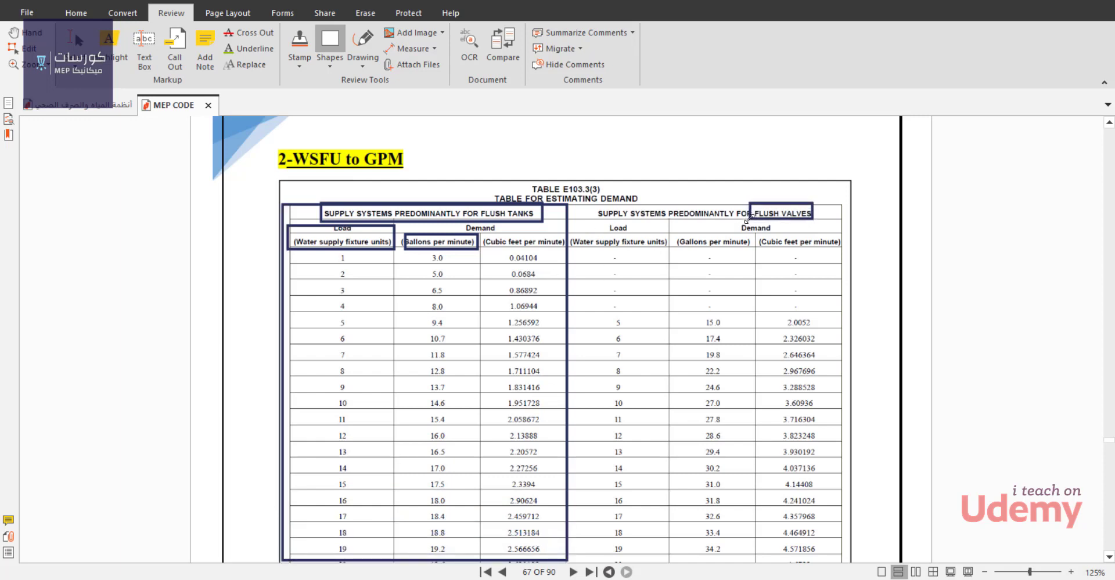
pyautogui.moveTo(571, 206)
pyautogui.mouseDown()
pyautogui.moveTo(709, 324)
pyautogui.moveTo(827, 502)
pyautogui.moveTo(854, 561)
pyautogui.moveTo(842, 558)
pyautogui.mouseUp()
pyautogui.scroll(-2, 709, 338)
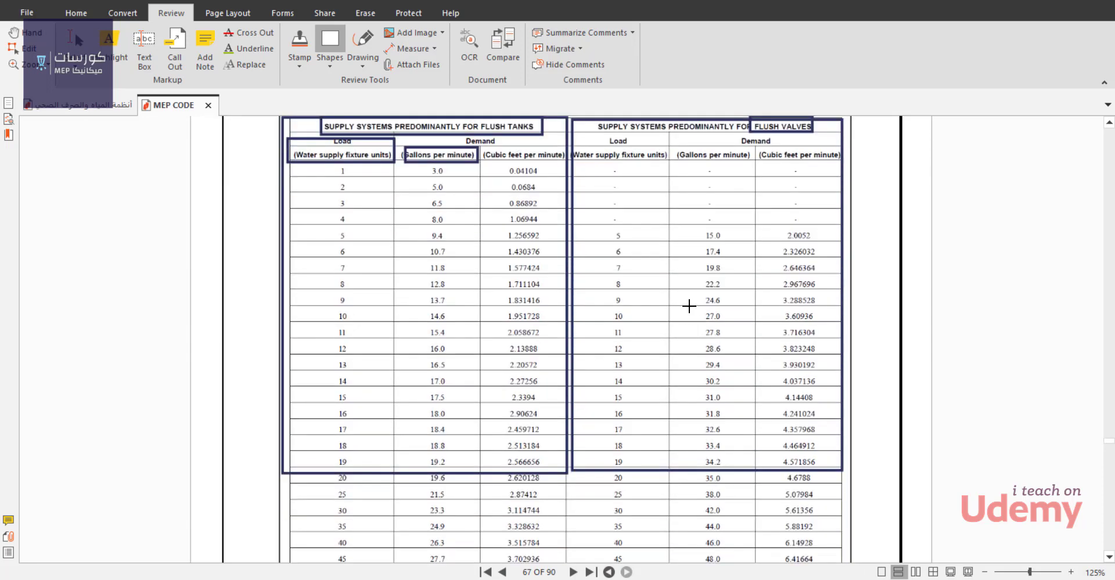
pyautogui.scroll(1, 688, 304)
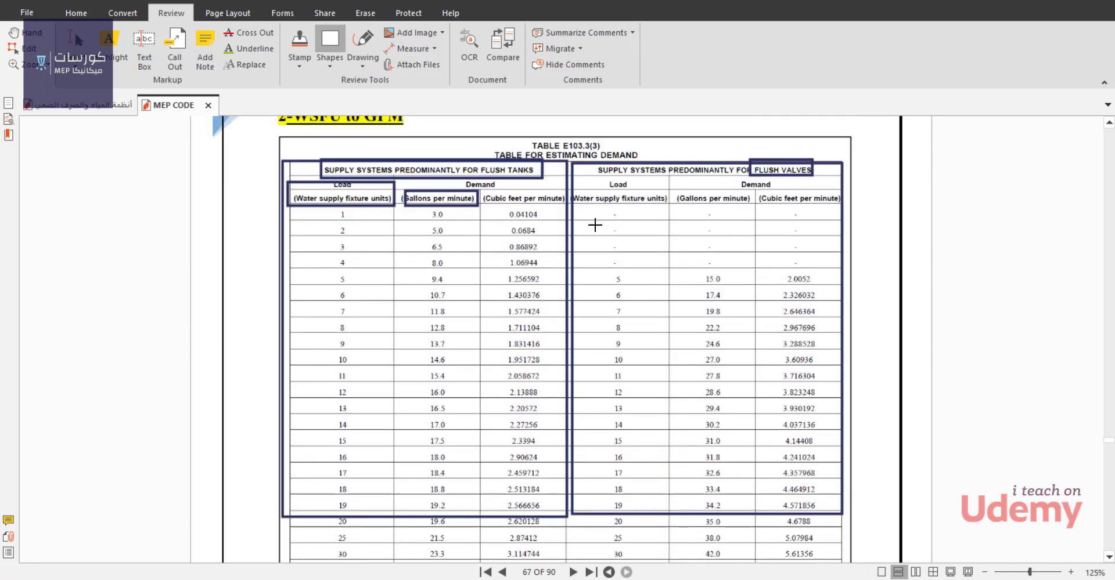
pyautogui.scroll(1, 498, 209)
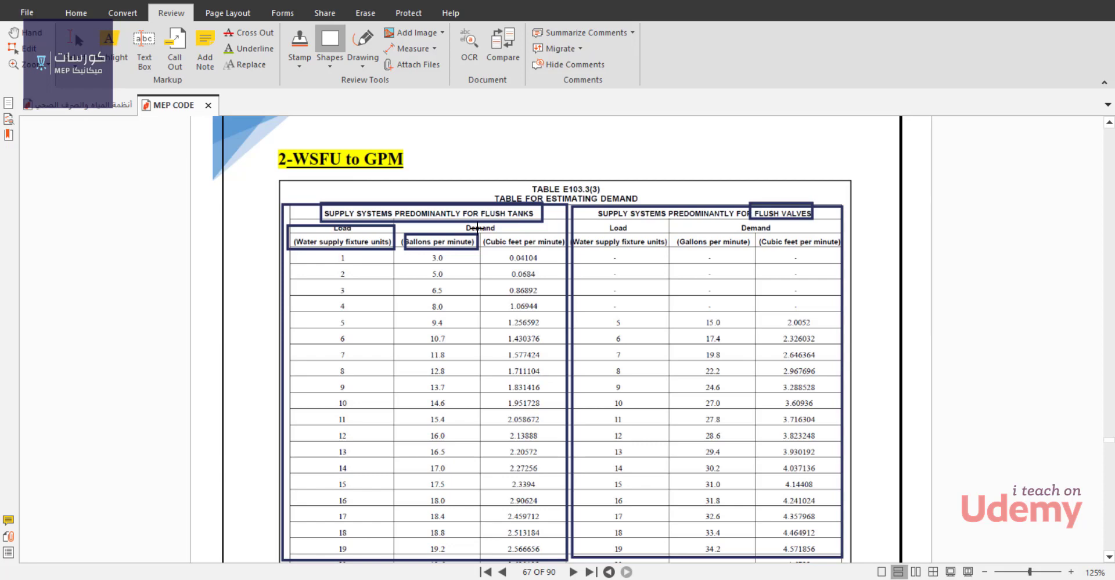
# Draw a rectangle around the flush-tank row for 200 fixture units in Table E103.3(3) and compare it with the column headings.
pyautogui.scroll(-7, 354, 348)
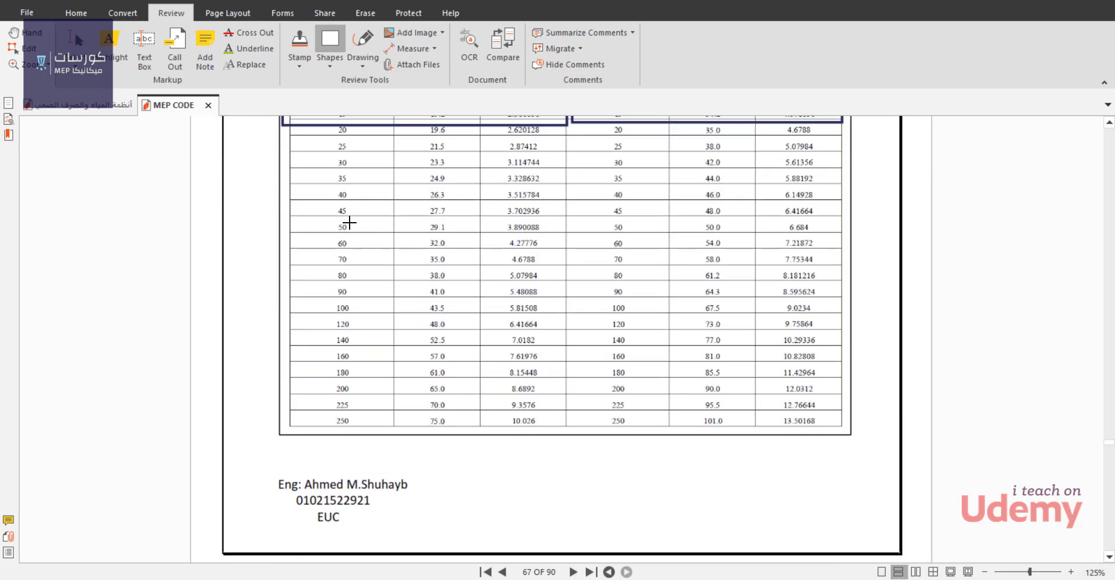
pyautogui.scroll(8, 352, 243)
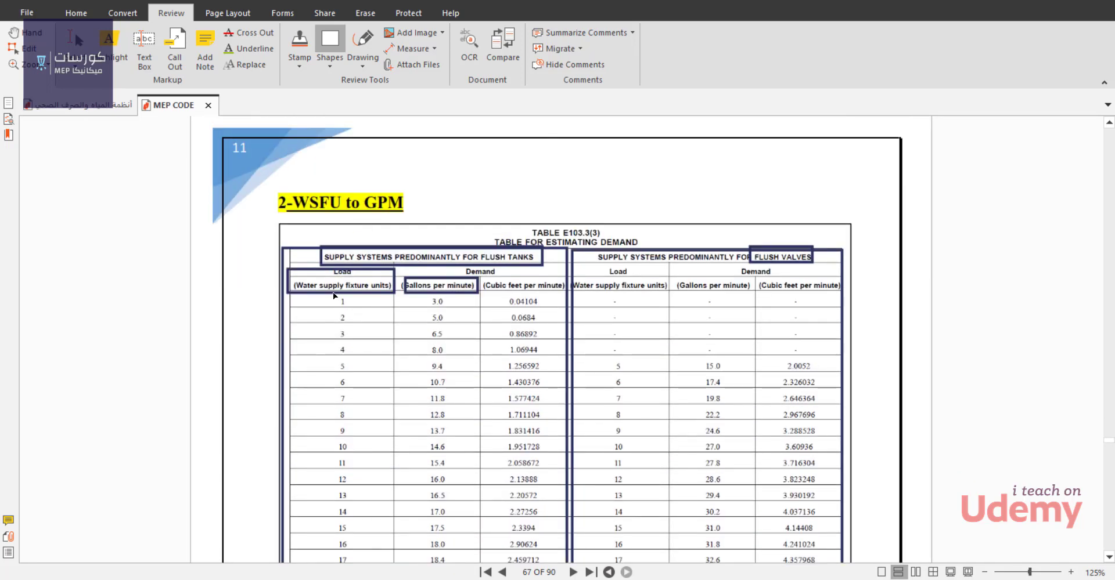
pyautogui.scroll(-8, 352, 272)
pyautogui.scroll(-1, 347, 300)
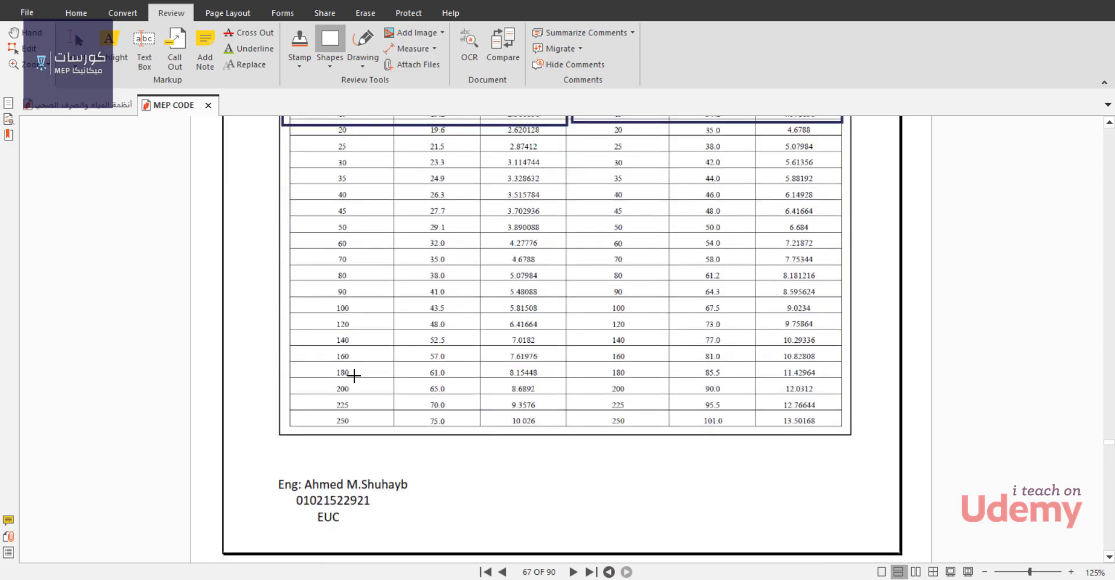
pyautogui.moveTo(318, 381); pyautogui.dragTo(573, 393)
pyautogui.scroll(9, 407, 407)
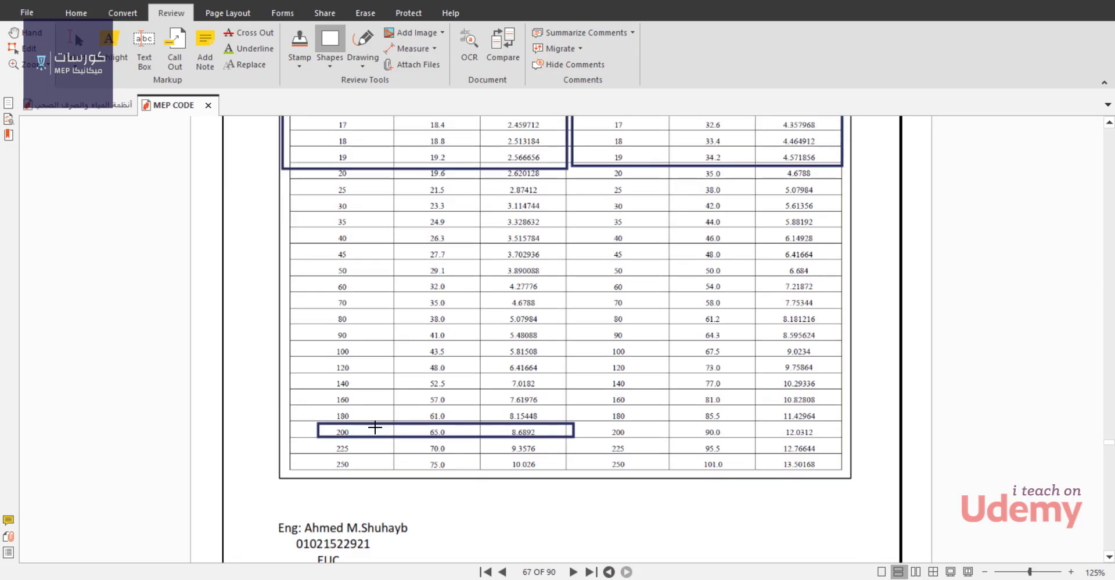
pyautogui.scroll(1, 429, 379)
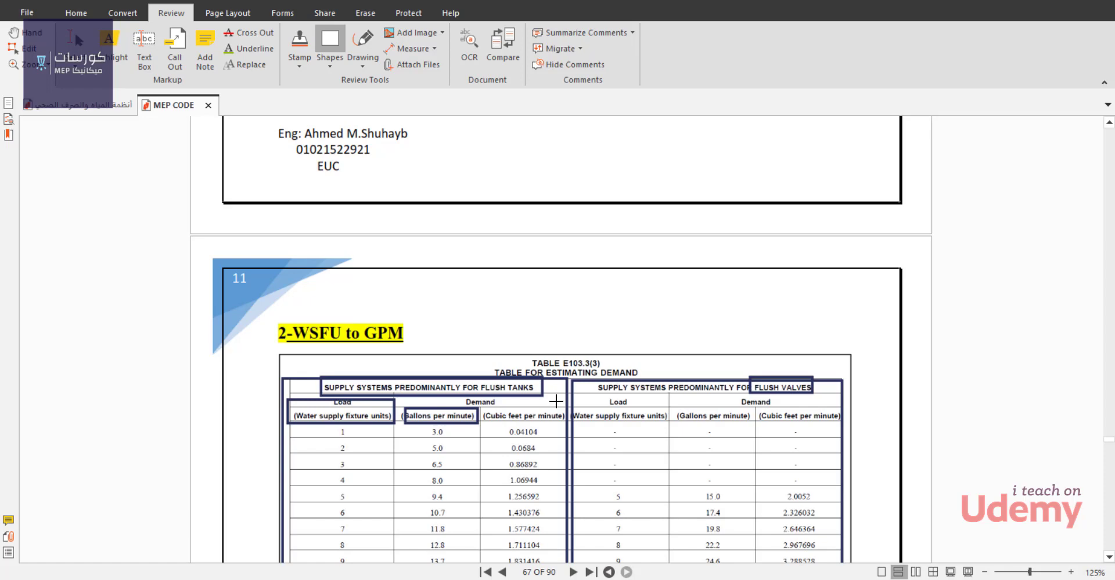
pyautogui.scroll(-8, 488, 426)
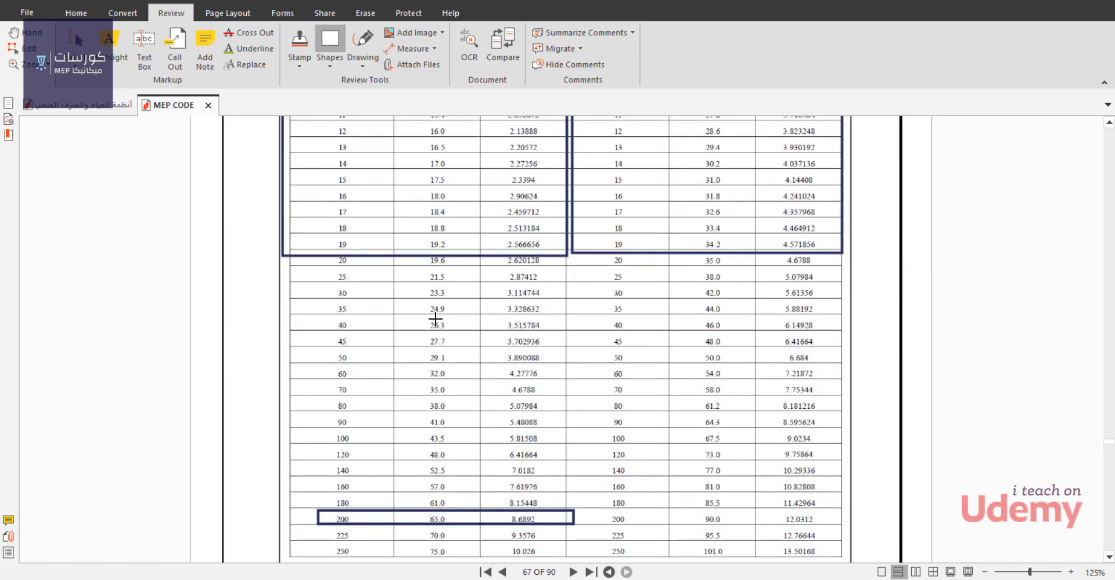
pyautogui.scroll(-2, 435, 318)
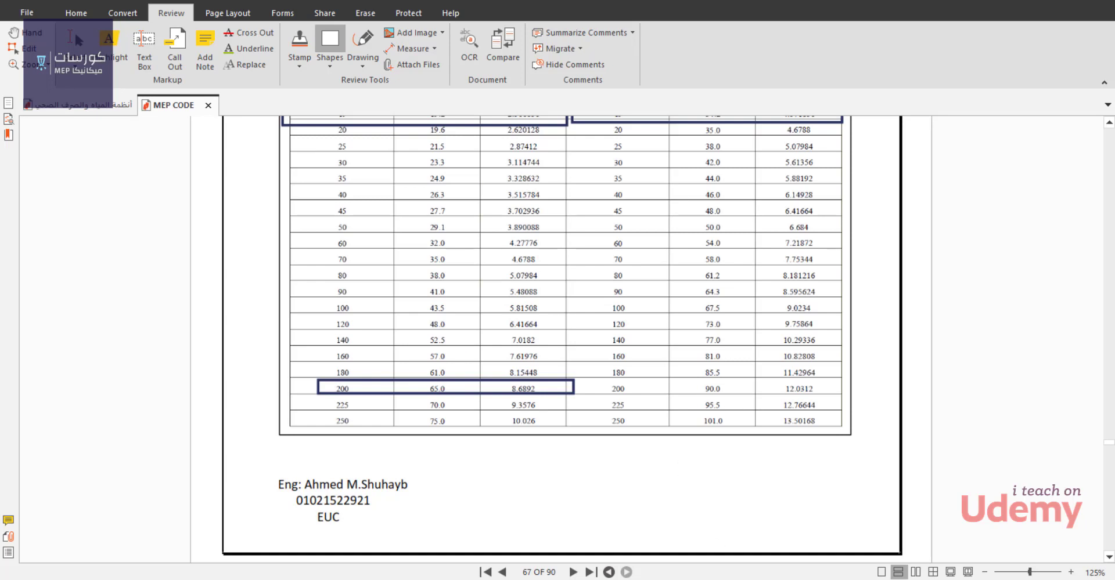
# View the U/G line in the AutoCAD section, and return to the MEP CODE PDF to examine the continued Table E103.3(3).
pyautogui.click(786, 499)
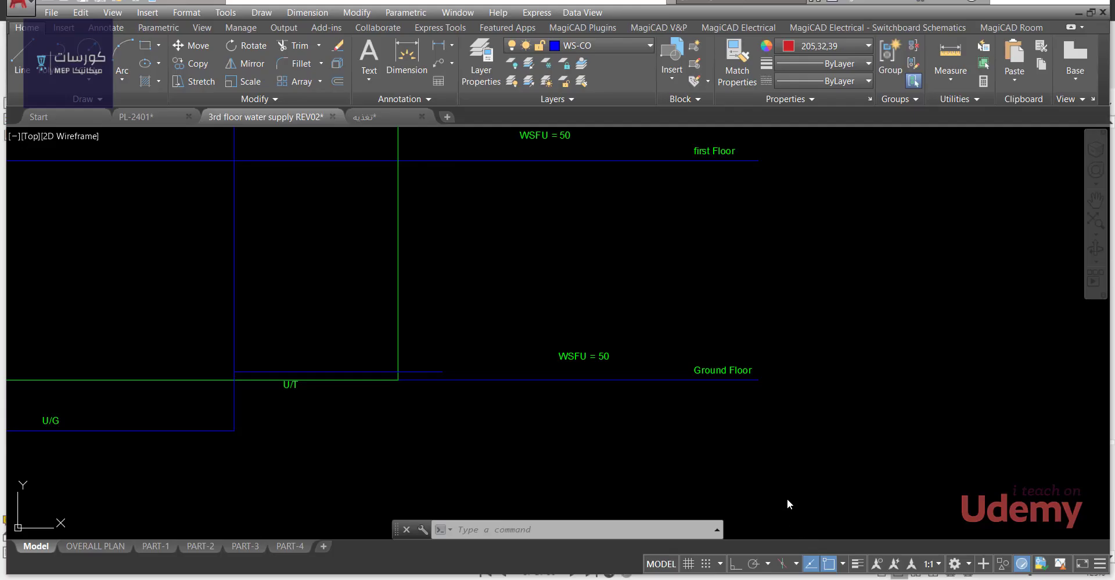
pyautogui.scroll(2, 662, 402)
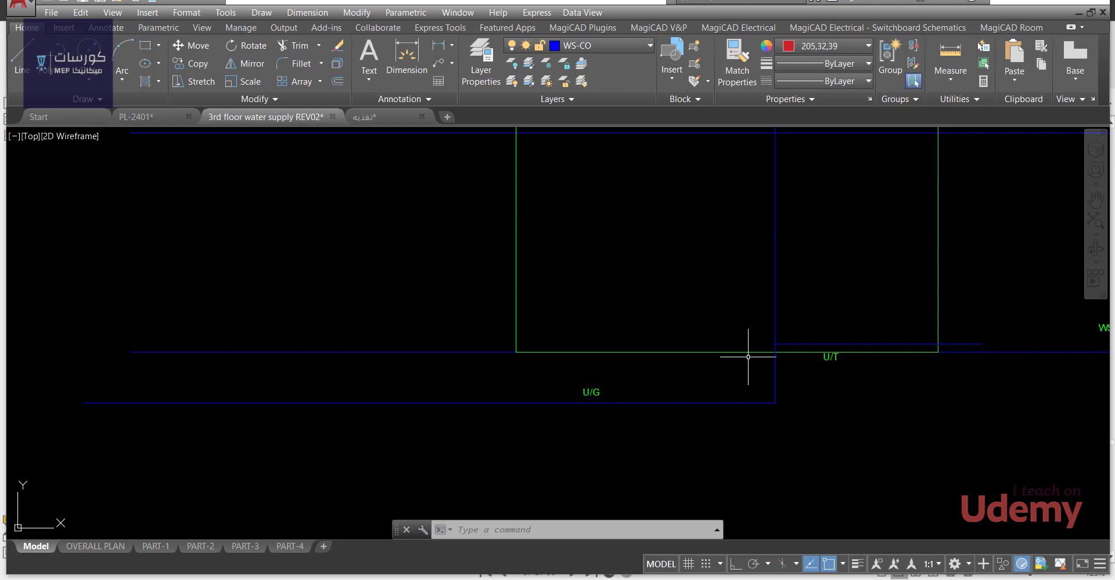
pyautogui.hotkey('alt', 'Tab')
pyautogui.scroll(-15, 651, 377)
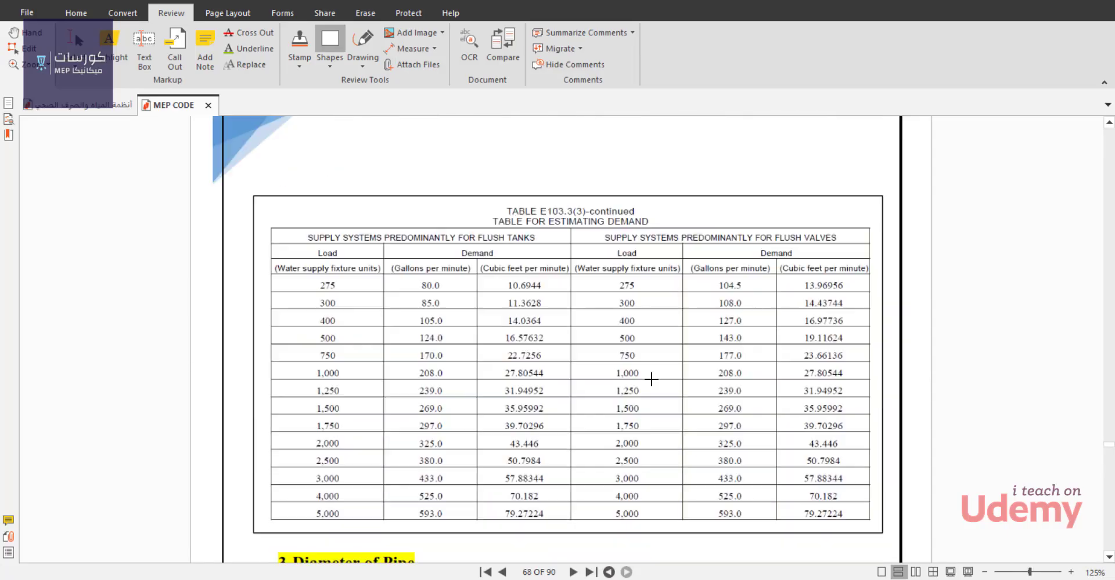
# Find the friction-loss chart on page 77 and draw a horizontal line across it at about 65 gallons per minute.
pyautogui.scroll(-15, 653, 384)
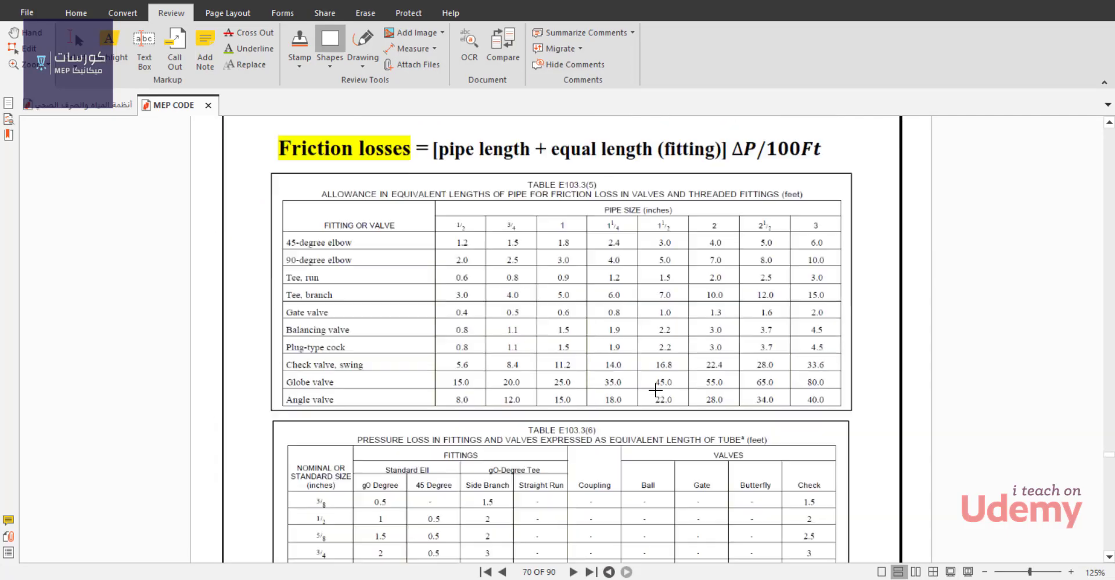
pyautogui.scroll(-15, 658, 392)
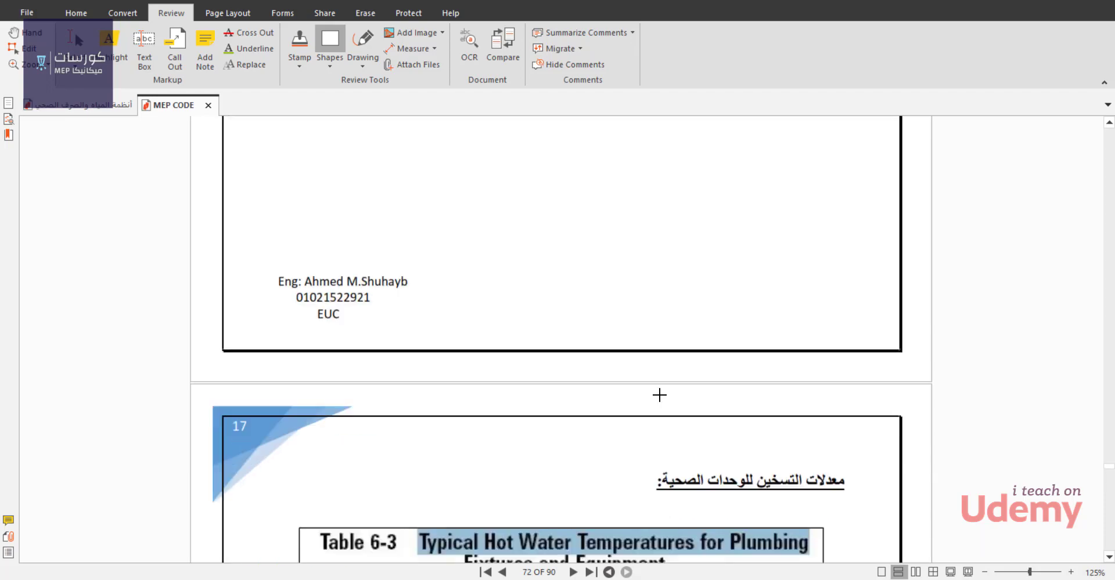
pyautogui.scroll(-15, 665, 388)
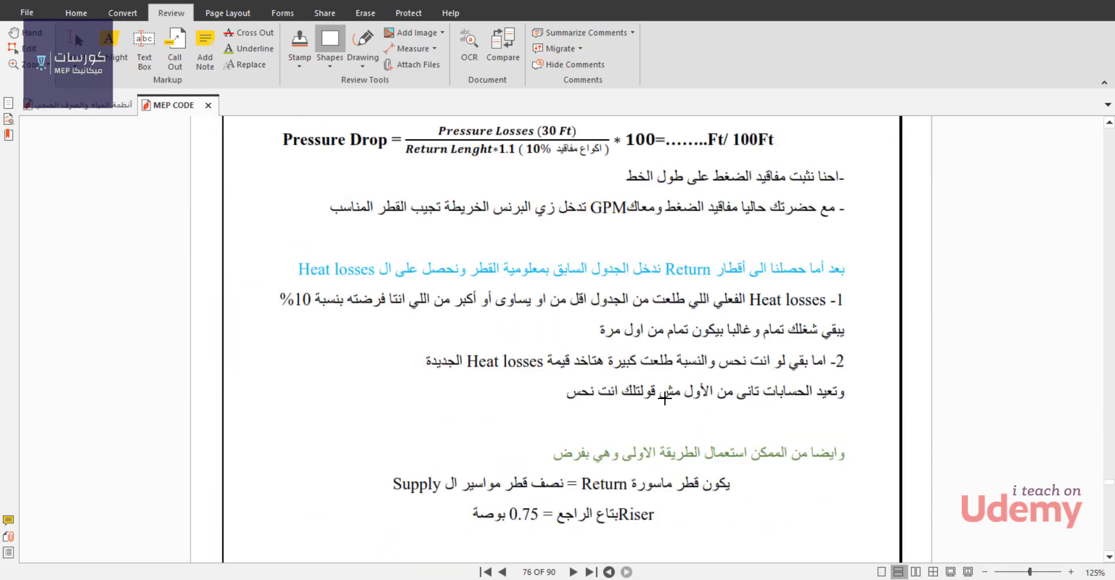
pyautogui.scroll(-1, 667, 396)
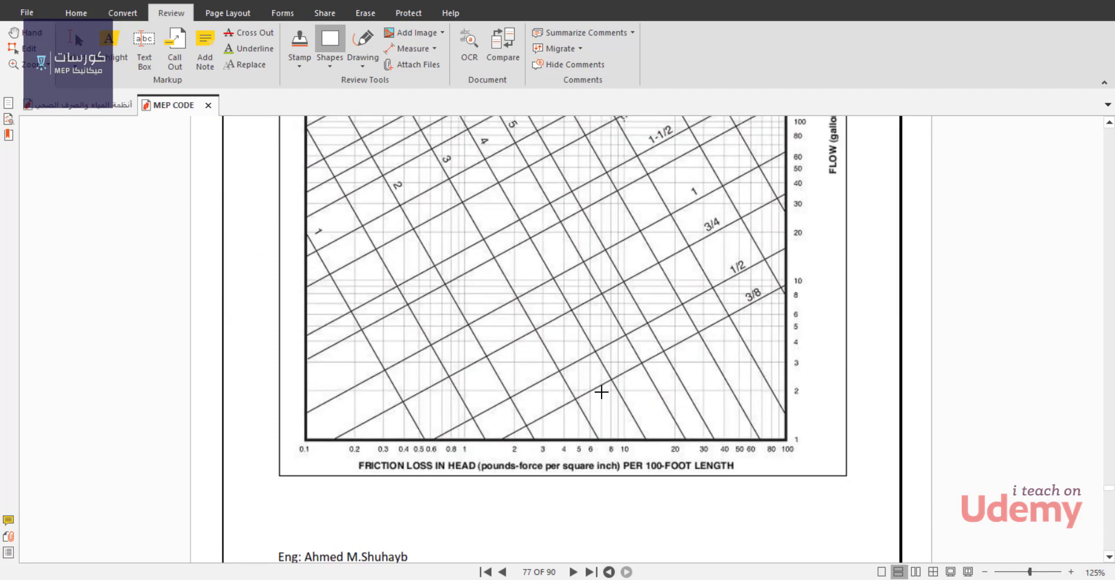
pyautogui.scroll(2, 577, 393)
pyautogui.scroll(1, 500, 401)
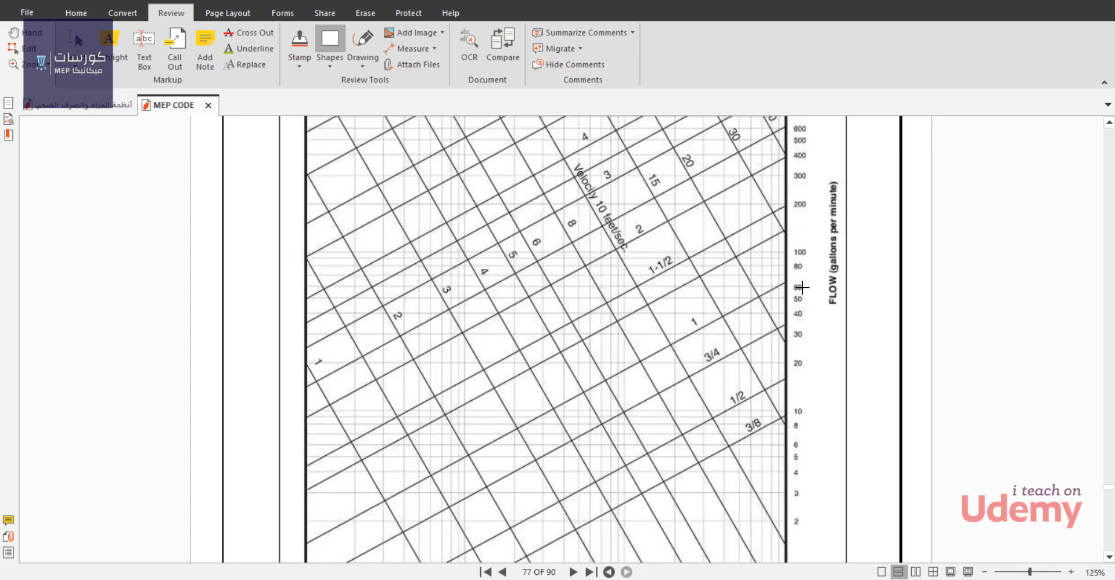
pyautogui.moveTo(804, 280); pyautogui.dragTo(285, 283)
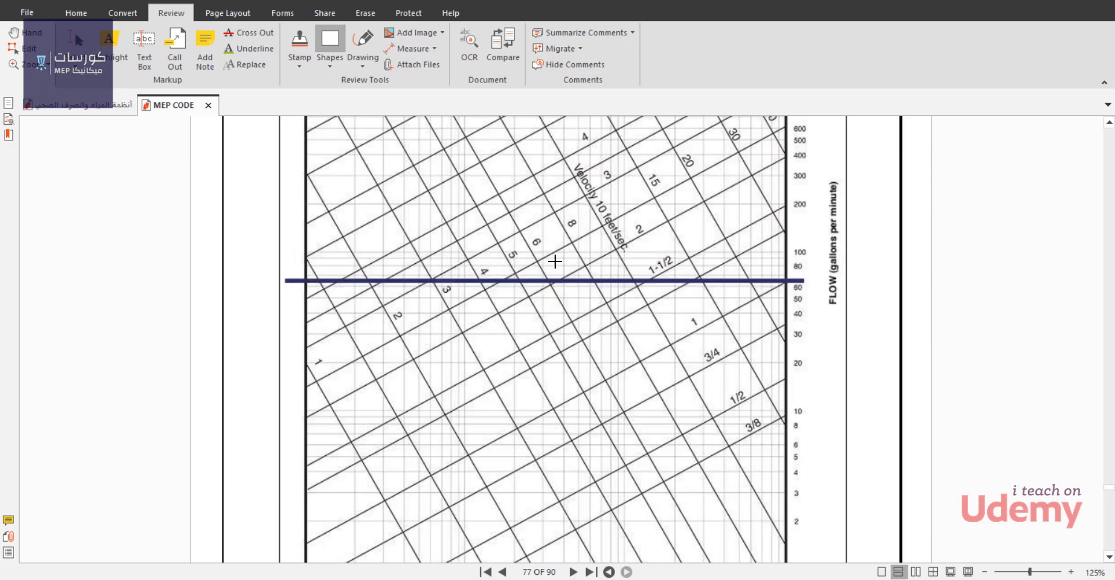
# Draw a straight line along the diagonal velocity line beside label 6, crossing the horizontal flow line on the chart.
pyautogui.scroll(-3, 572, 291)
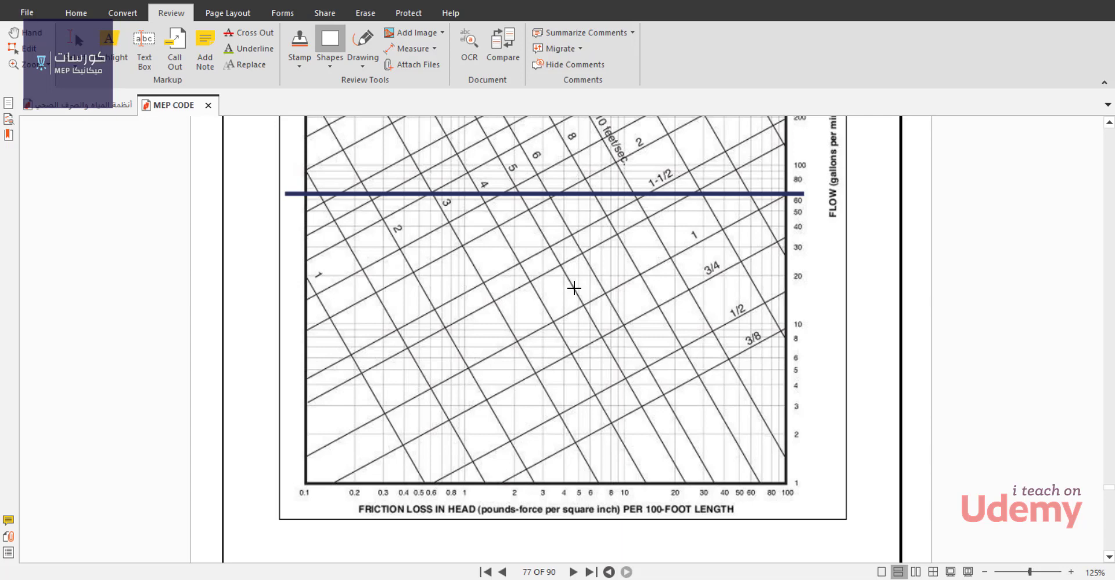
pyautogui.scroll(6, 571, 273)
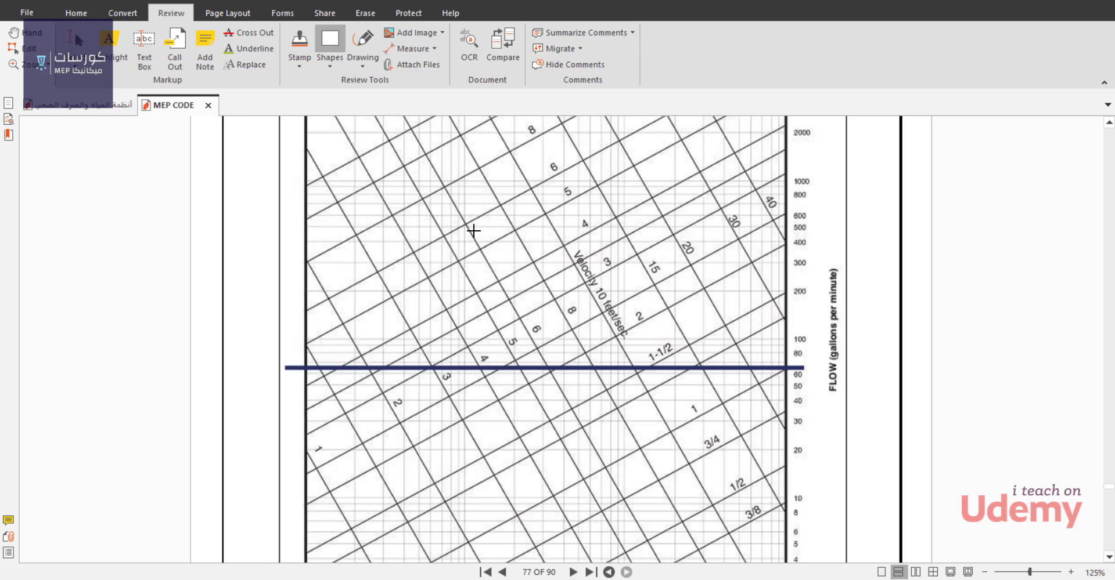
pyautogui.moveTo(466, 218)
pyautogui.mouseDown()
pyautogui.moveTo(491, 257)
pyautogui.moveTo(505, 259)
pyautogui.moveTo(466, 221)
pyautogui.mouseUp()
pyautogui.click(339, 64)
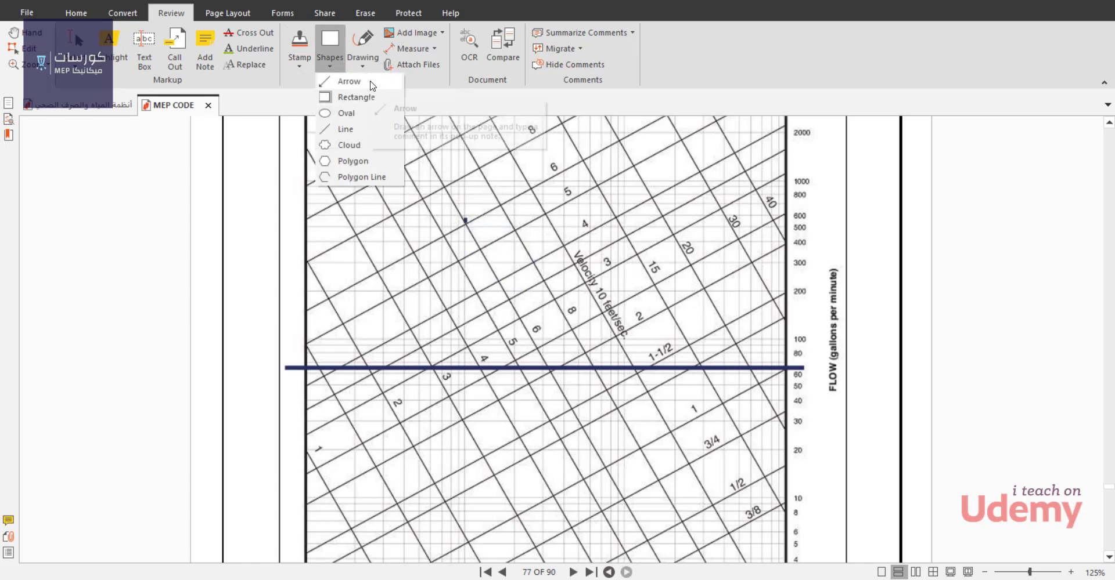
pyautogui.click(360, 133)
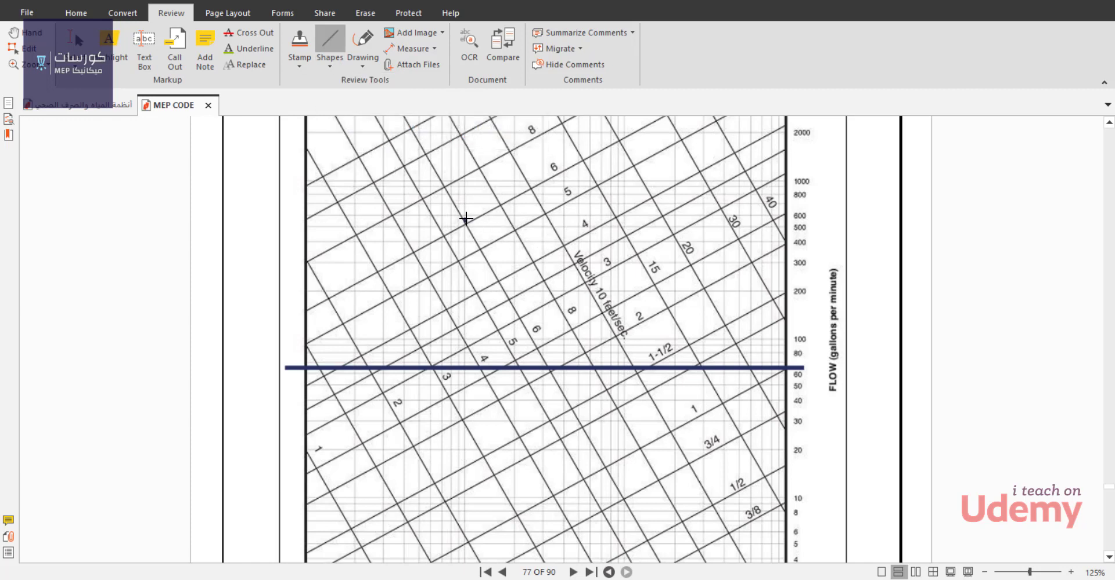
pyautogui.moveTo(466, 220); pyautogui.dragTo(603, 465)
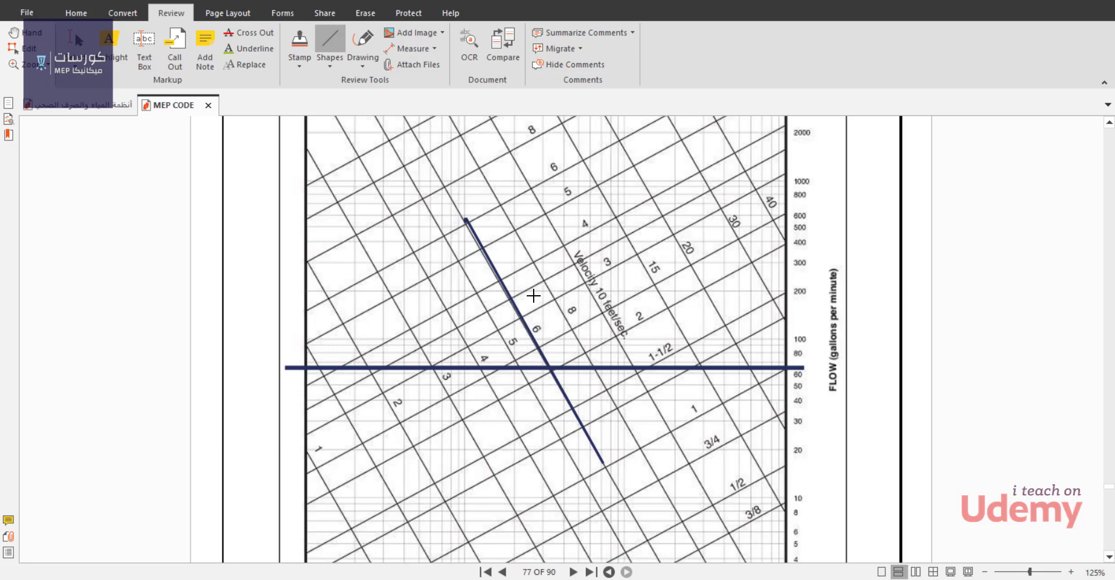
# Draw a vertical line from the flow and velocity intersection down to the friction-loss axis between 3 and 4, and circle the intersection.
pyautogui.scroll(-3, 533, 275)
pyautogui.moveTo(549, 158); pyautogui.dragTo(555, 494)
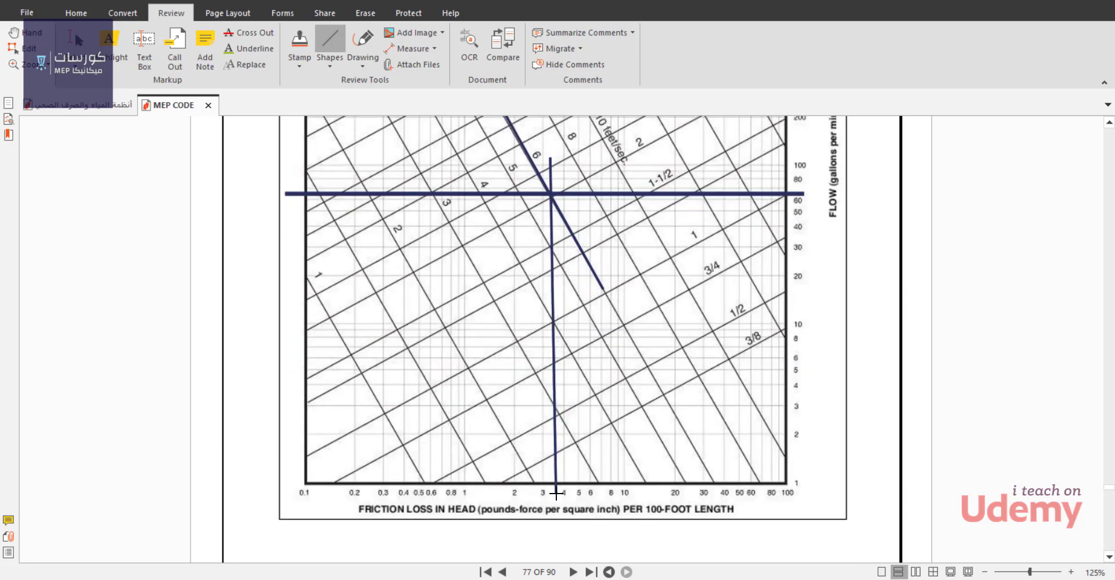
pyautogui.scroll(3, 559, 270)
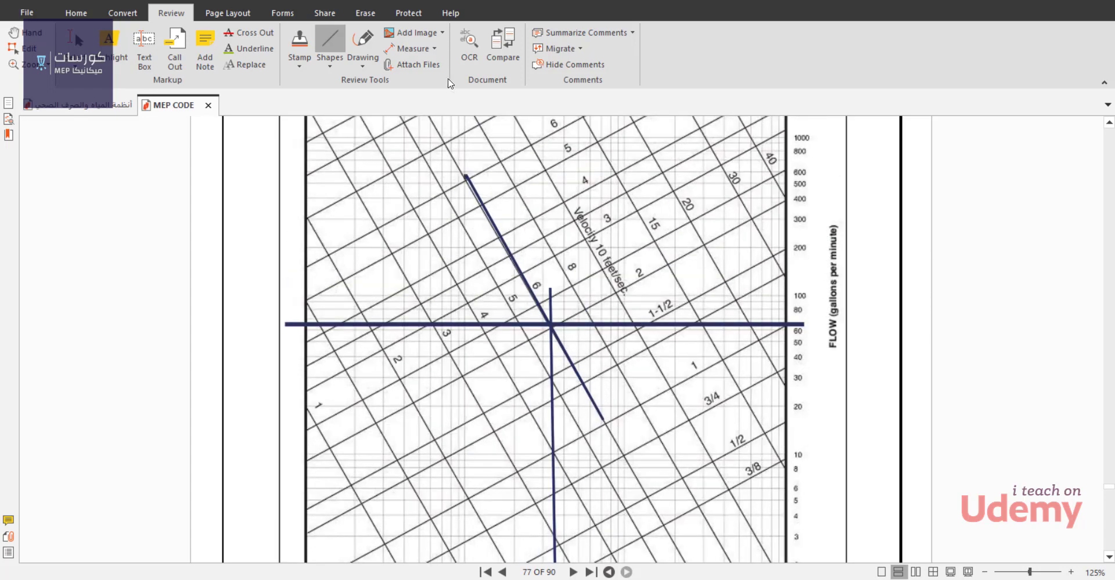
pyautogui.click(343, 53)
pyautogui.click(360, 112)
pyautogui.moveTo(531, 340); pyautogui.dragTo(564, 309)
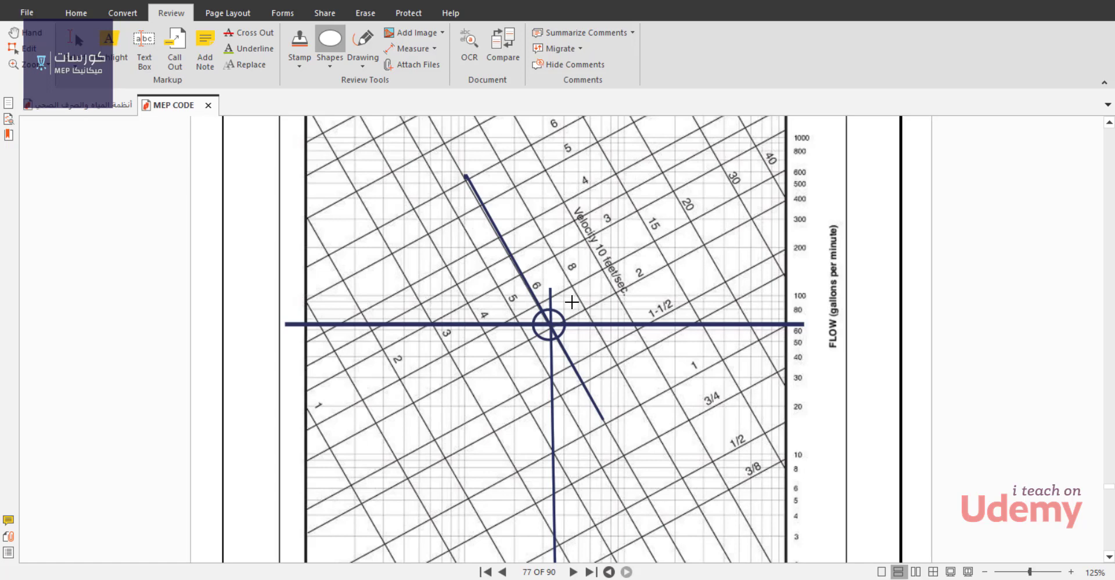
# Circle the pipe size labels 3/8, 1/2, 3/4 and 2 on the friction-loss chart.
pyautogui.scroll(1, 571, 303)
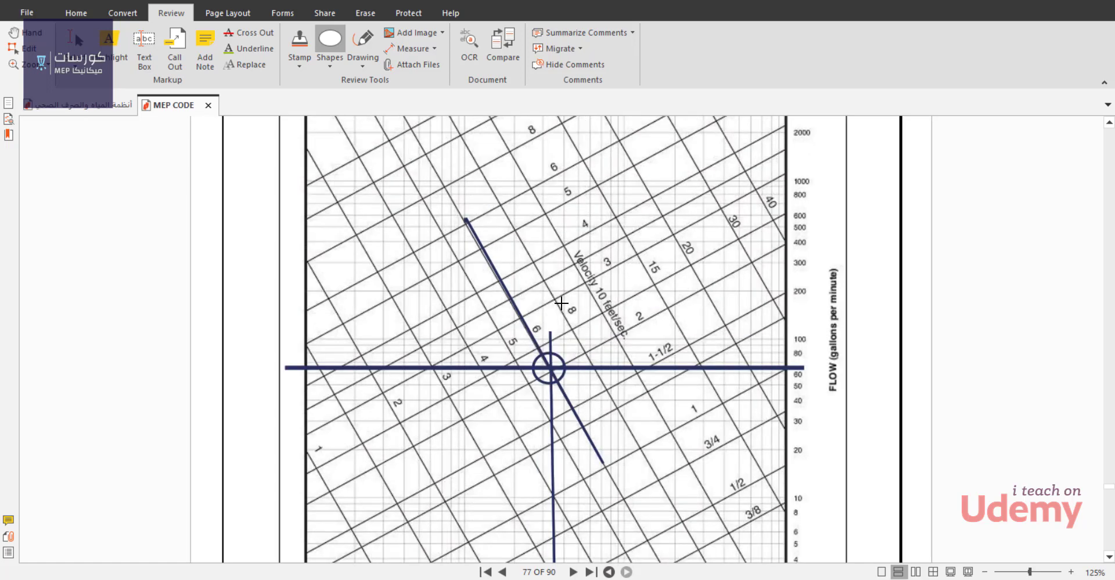
pyautogui.scroll(-1, 561, 303)
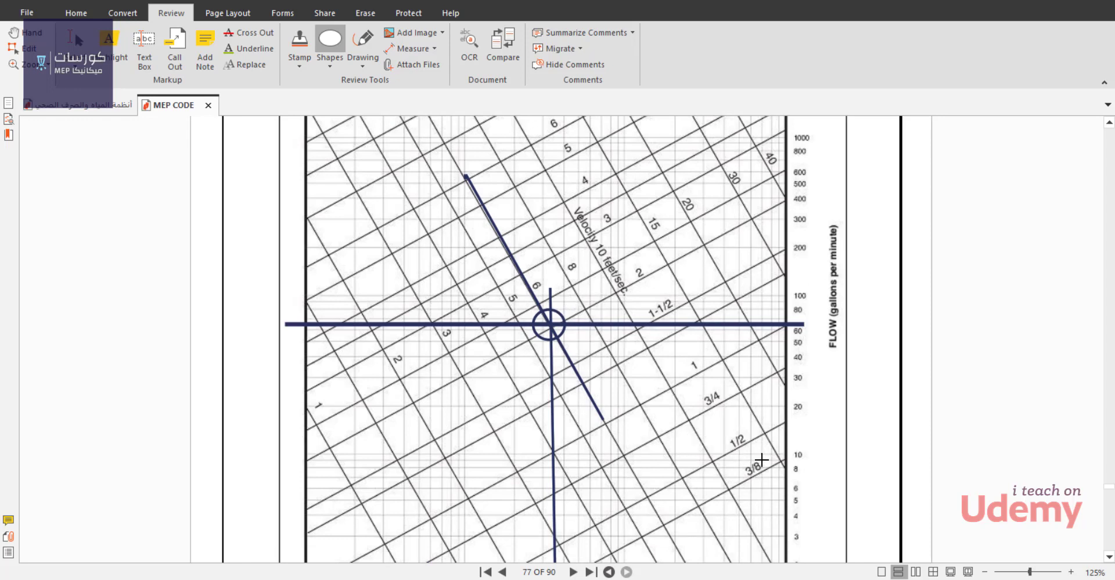
pyautogui.moveTo(761, 460); pyautogui.dragTo(739, 483)
pyautogui.moveTo(747, 430); pyautogui.dragTo(726, 452)
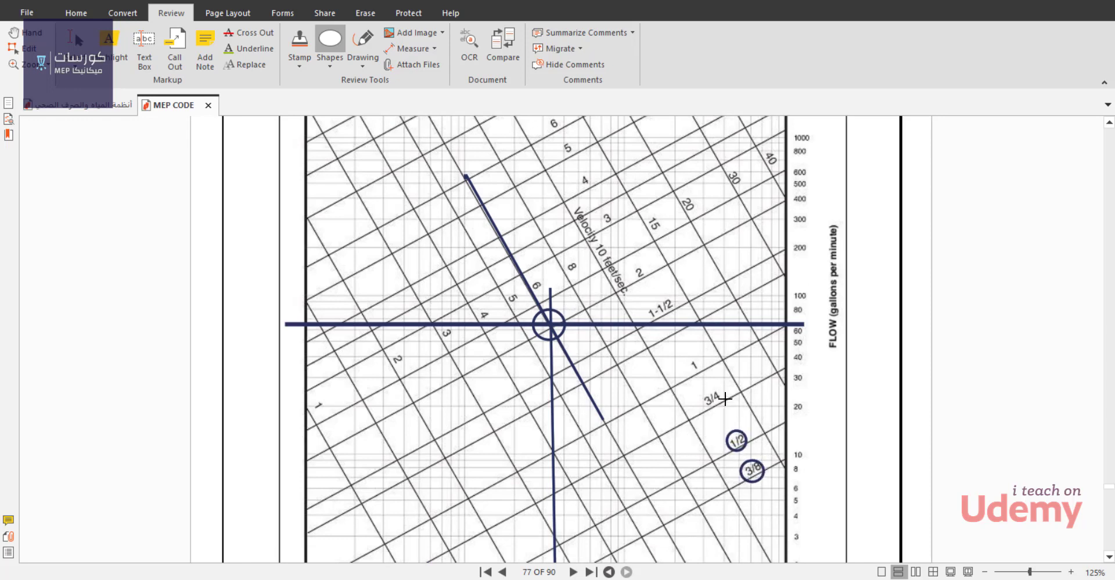
pyautogui.moveTo(723, 388); pyautogui.dragTo(701, 409)
pyautogui.moveTo(631, 279); pyautogui.dragTo(647, 265)
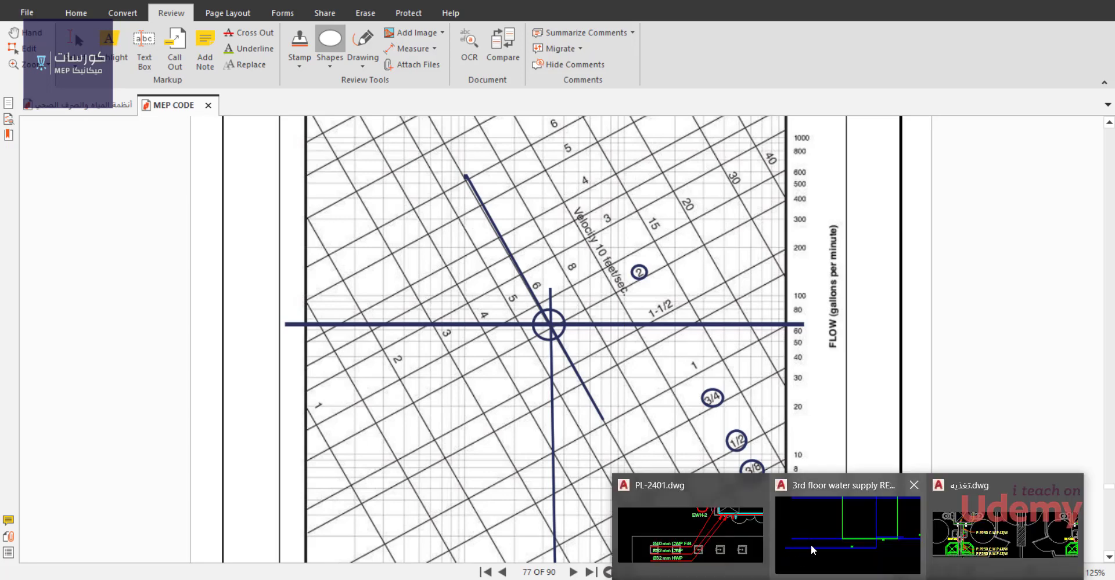
# Switch to the 3rd floor water supply drawing in AutoCAD and copy the U/G label to its right above the underground line.
pyautogui.click(810, 544)
pyautogui.scroll(5, 582, 406)
pyautogui.click(545, 344)
pyautogui.click(465, 294)
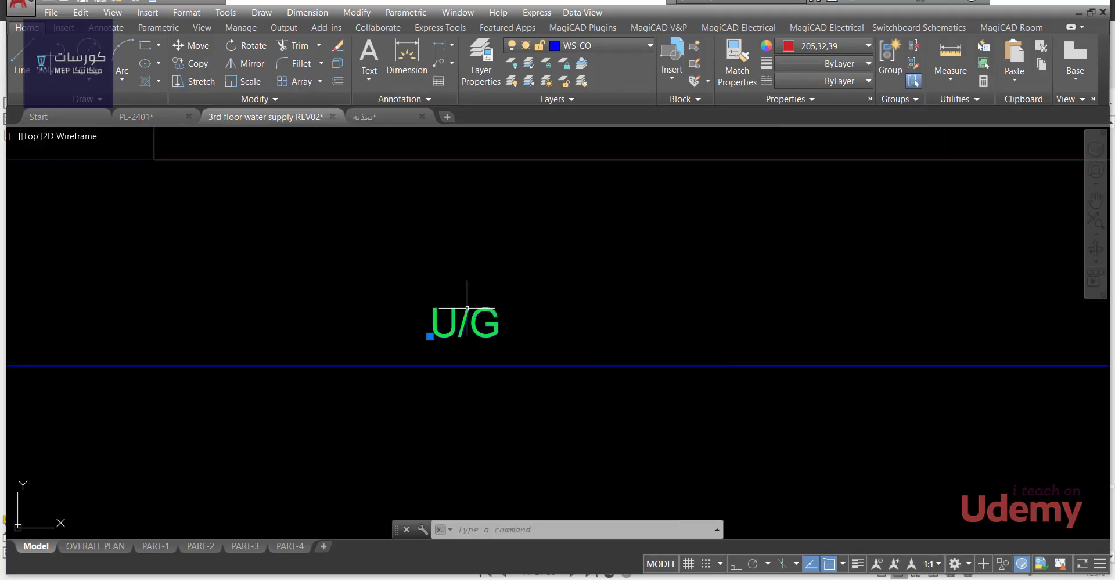
pyautogui.write('CO')
pyautogui.press('Return')
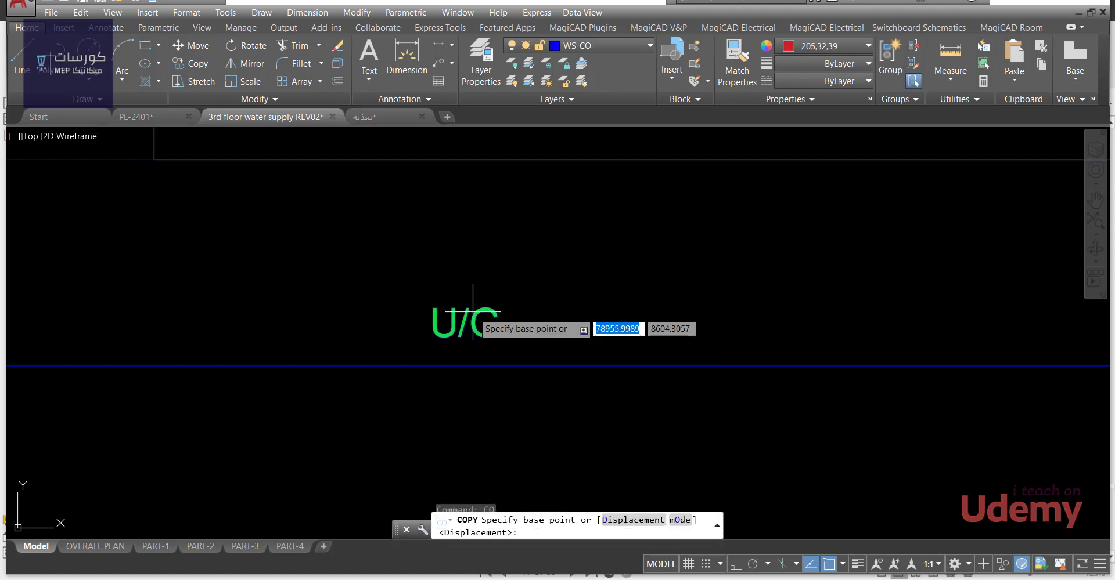
pyautogui.click(496, 271)
pyautogui.click(619, 269)
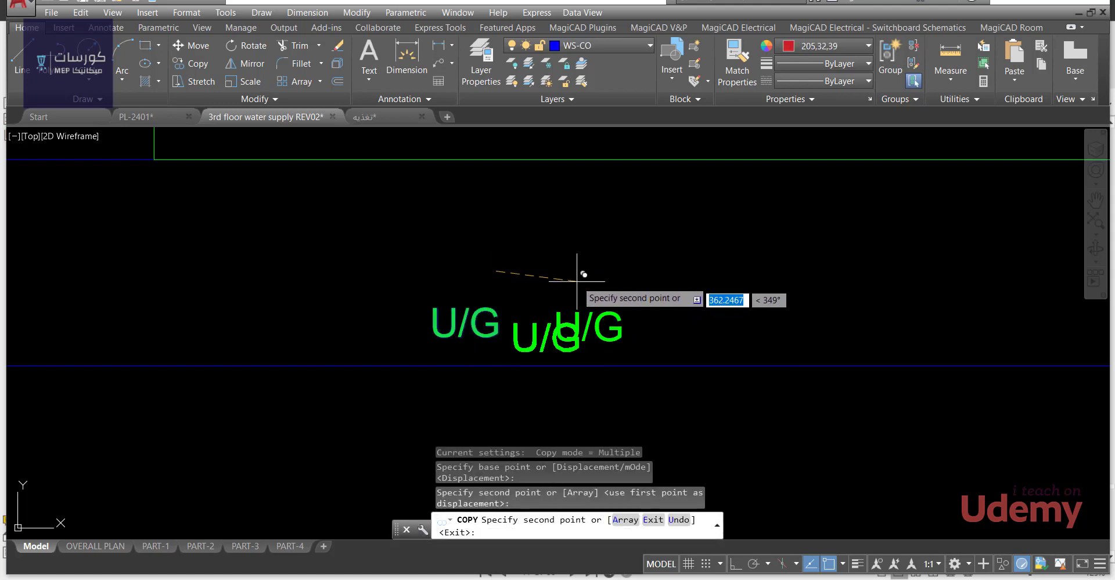
pyautogui.press('Escape')
# Change the copied U/G label to the pipe size 2".
pyautogui.click(614, 337)
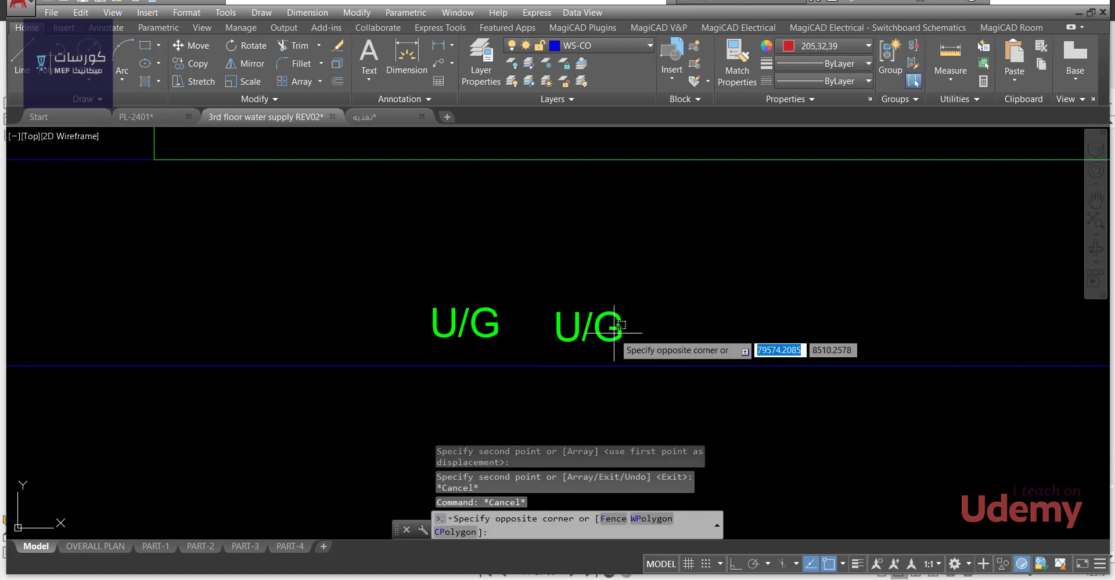
pyautogui.click(615, 337)
pyautogui.doubleClick(613, 337)
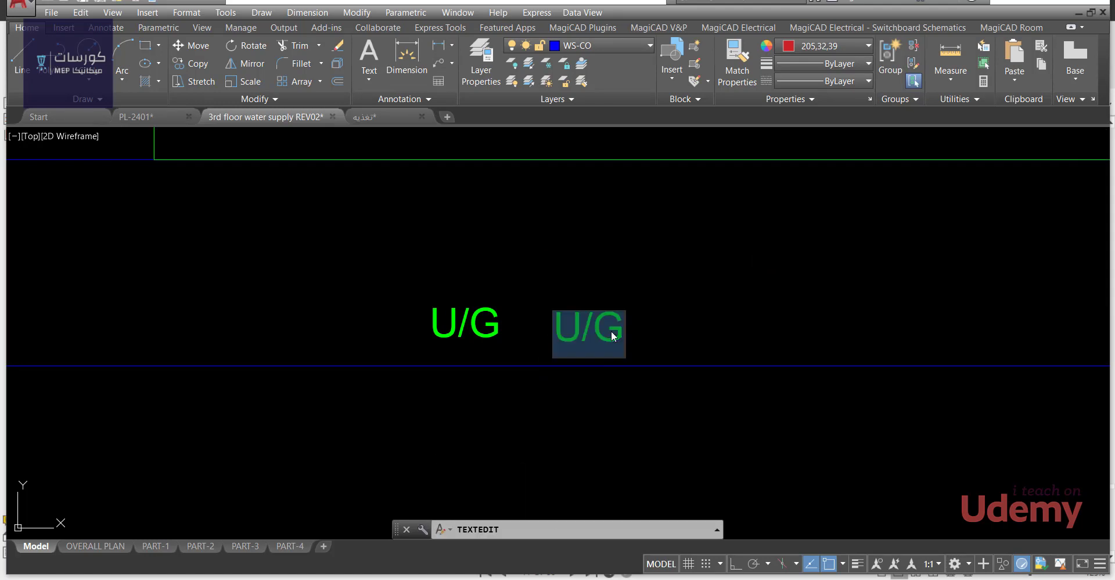
pyautogui.write('2@')
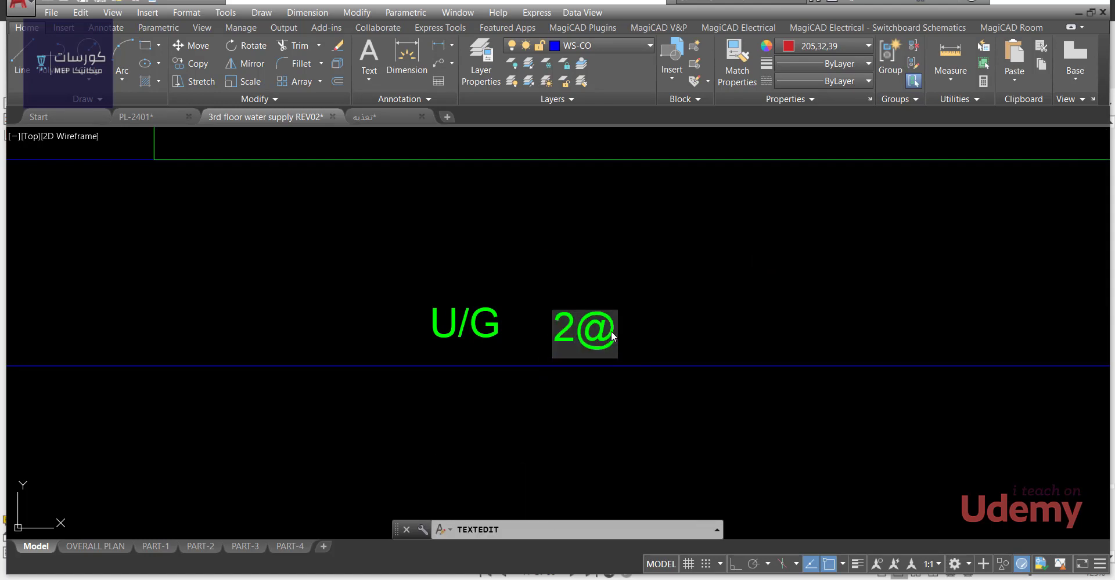
pyautogui.press('BackSpace')
pyautogui.write("''")
pyautogui.press('Return')
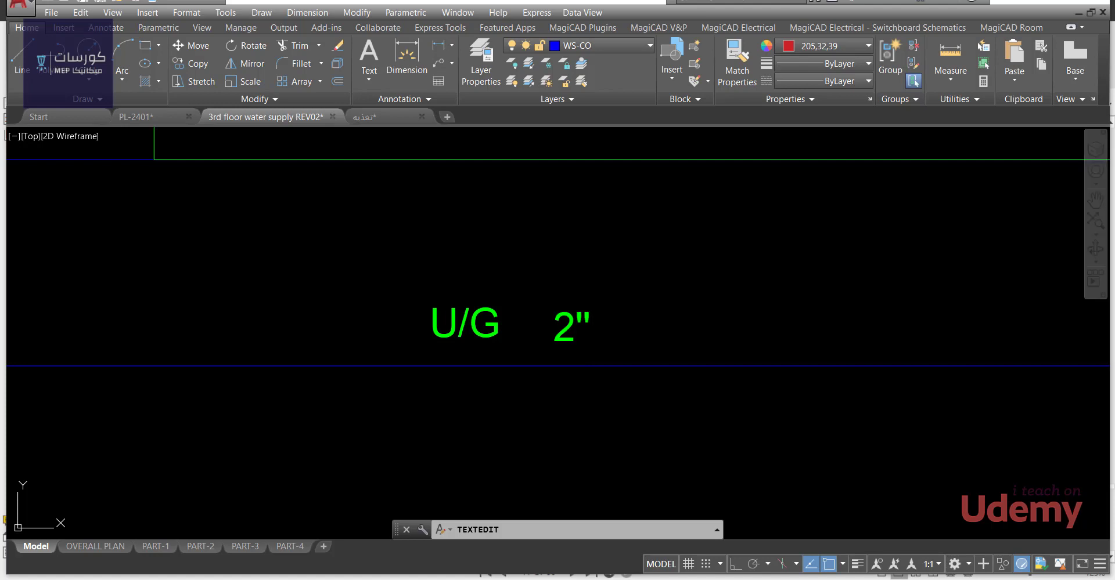
pyautogui.scroll(-5, 644, 348)
pyautogui.press('Escape')
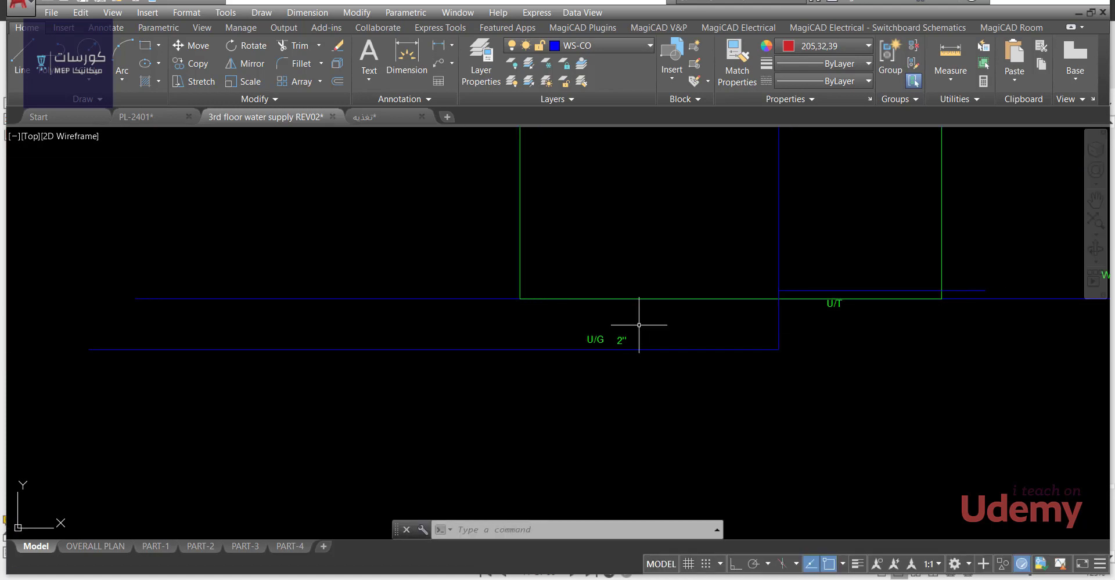
# Copy the U/G label again to the right of the 2" text above the underground line.
pyautogui.scroll(6, 632, 334)
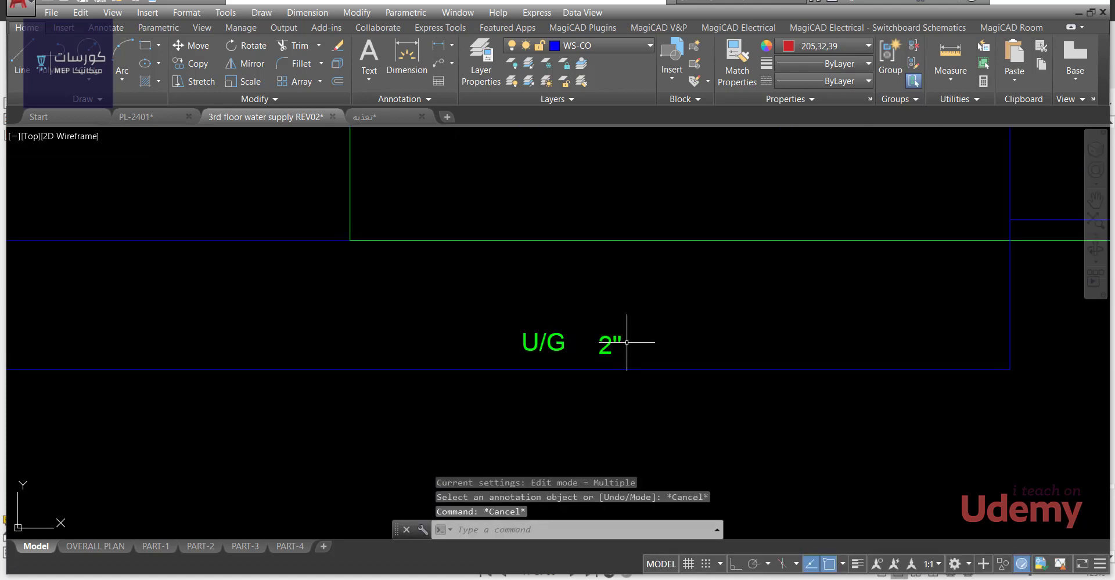
pyautogui.scroll(-10, 610, 368)
pyautogui.scroll(8, 609, 368)
pyautogui.click(446, 317)
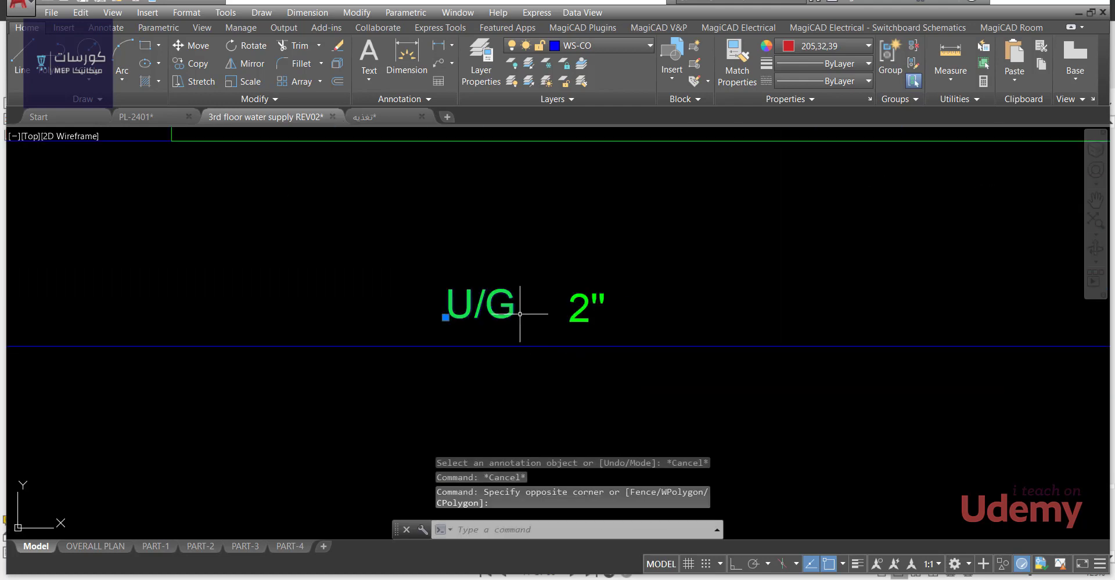
pyautogui.write('co')
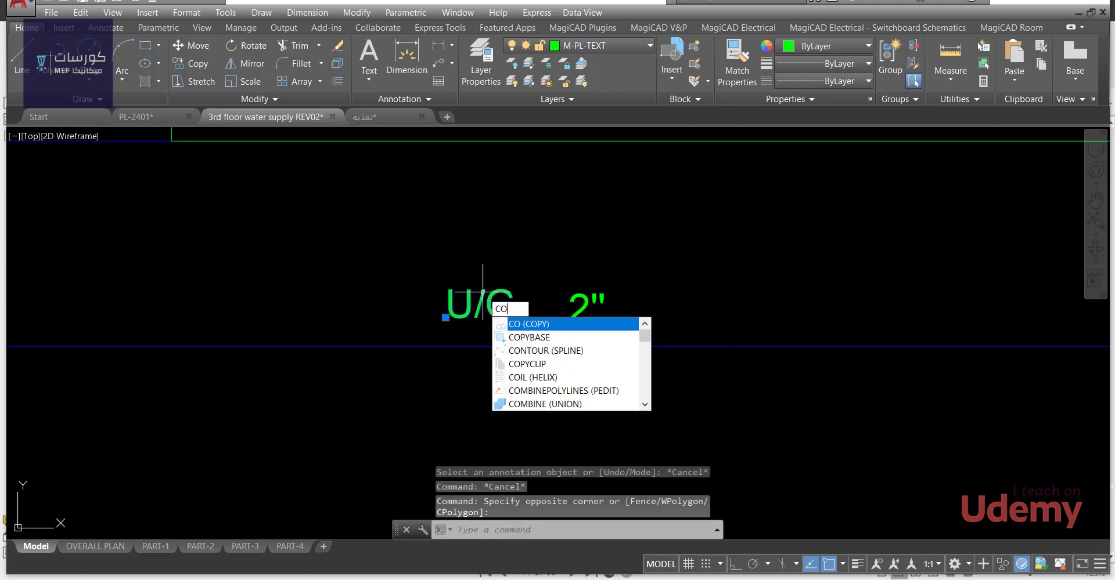
pyautogui.press('Return')
pyautogui.click(721, 259)
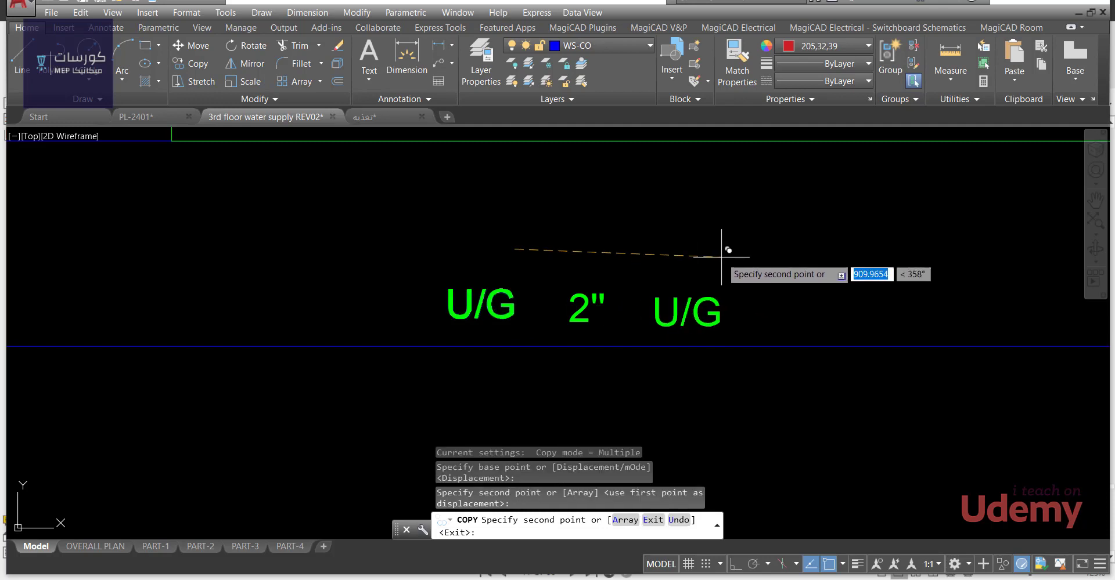
pyautogui.press('Escape')
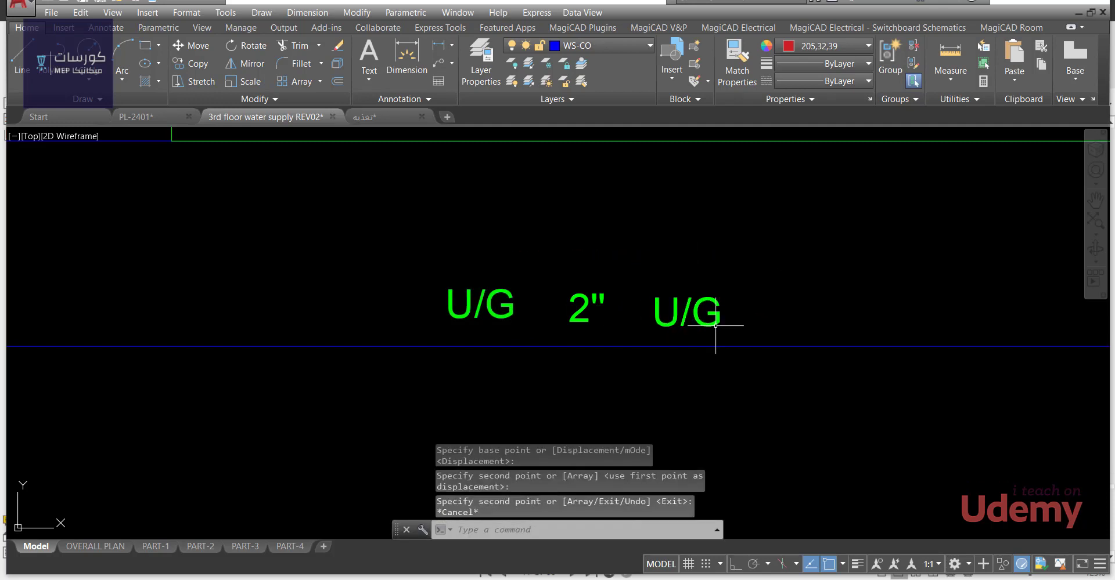
# Change the new U/G copy beside the 2" text to 65 GPM.
pyautogui.doubleClick(655, 316)
pyautogui.write('56')
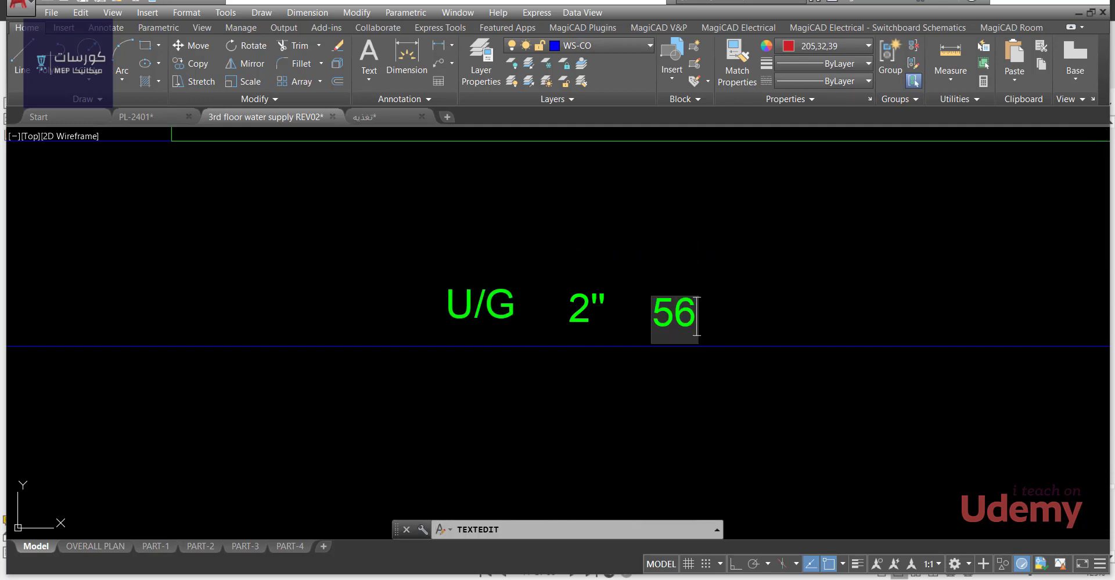
pyautogui.press('BackSpace')
pyautogui.press('BackSpace')
pyautogui.write('65 G')
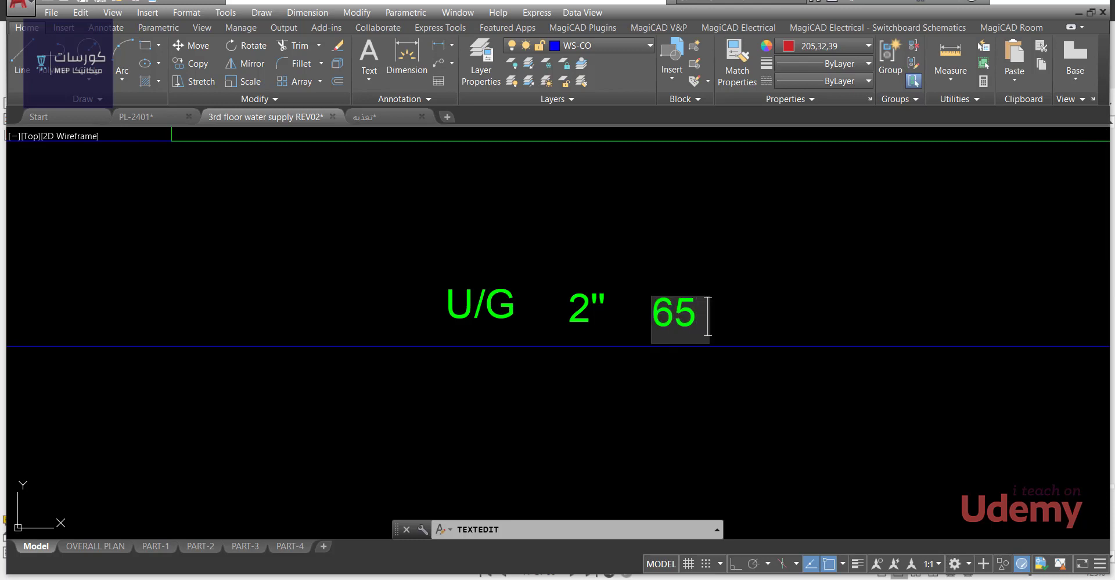
pyautogui.write('PM')
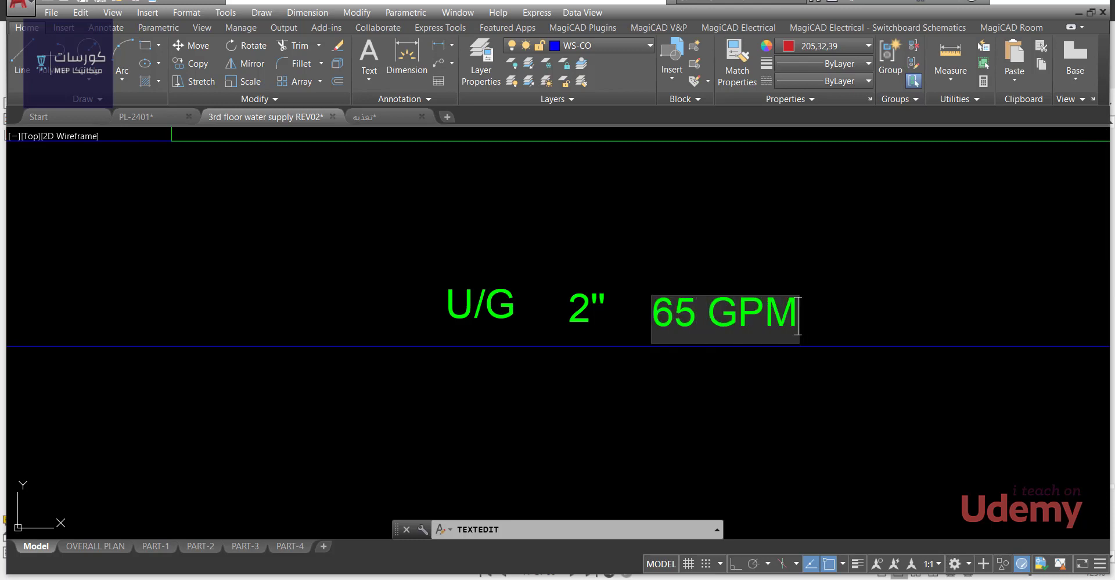
pyautogui.press('Return')
pyautogui.scroll(-4, 756, 293)
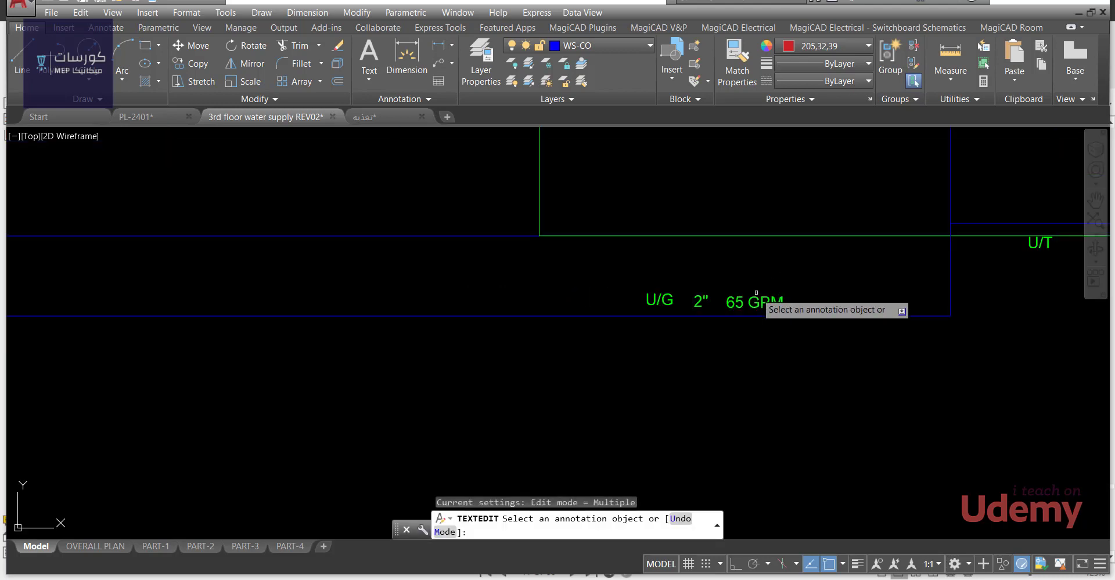
# Finish the text editing and examine the ground floor's WSFU label in the building section.
pyautogui.press('Escape')
pyautogui.scroll(-2, 768, 331)
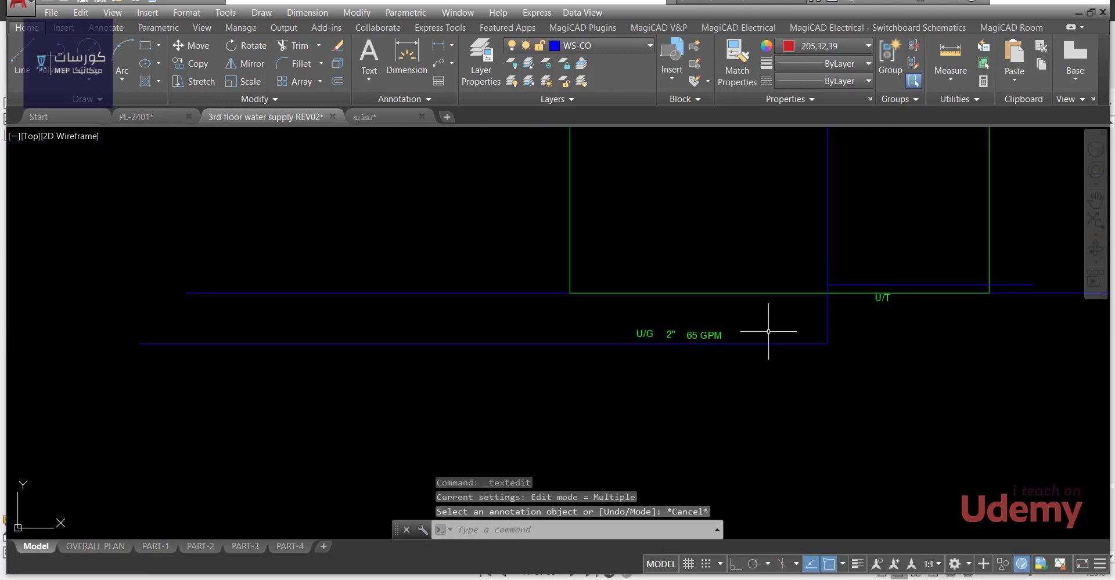
pyautogui.scroll(-3, 768, 331)
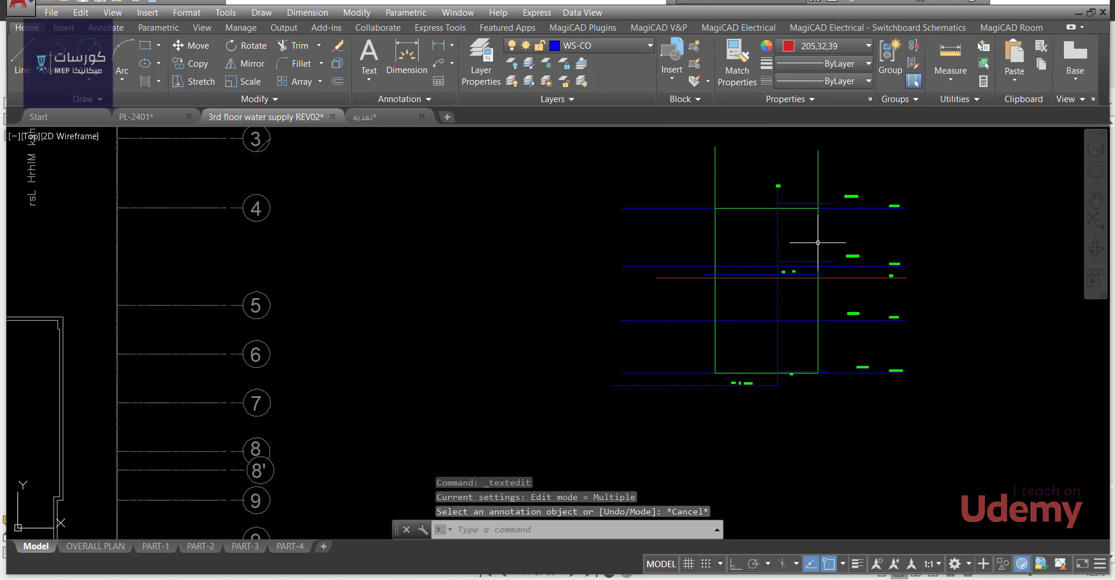
pyautogui.scroll(6, 842, 348)
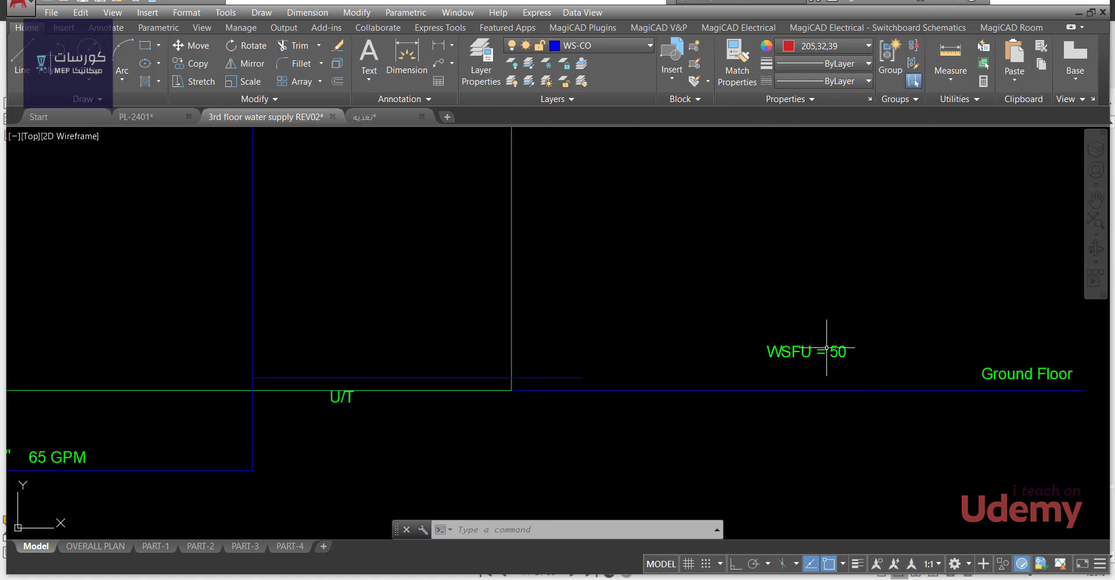
# Switch to the MEP CODE PDF and circle the 50 WSFU load and its 29.1 GPM flush-tank demand in the WSFU to GPM table.
pyautogui.moveTo(847, 579)
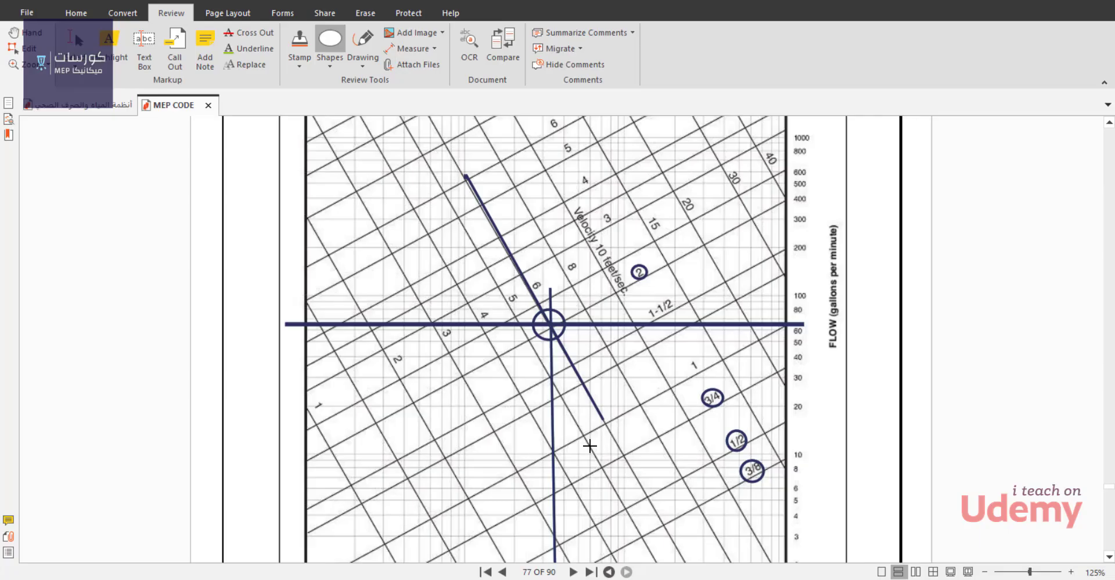
pyautogui.scroll(10, 590, 444)
pyautogui.scroll(15, 589, 427)
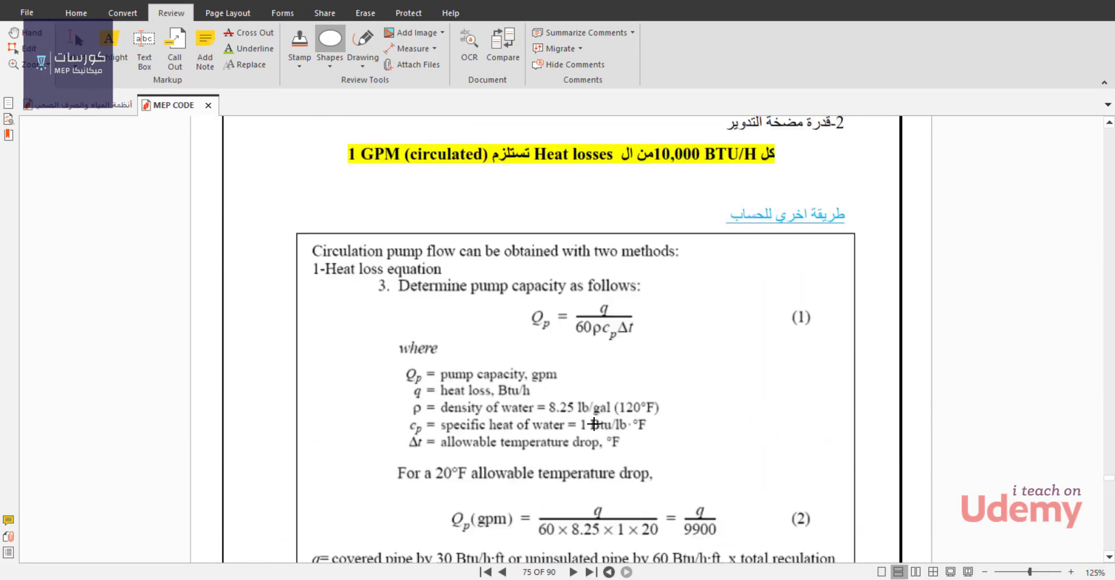
pyautogui.scroll(10, 587, 423)
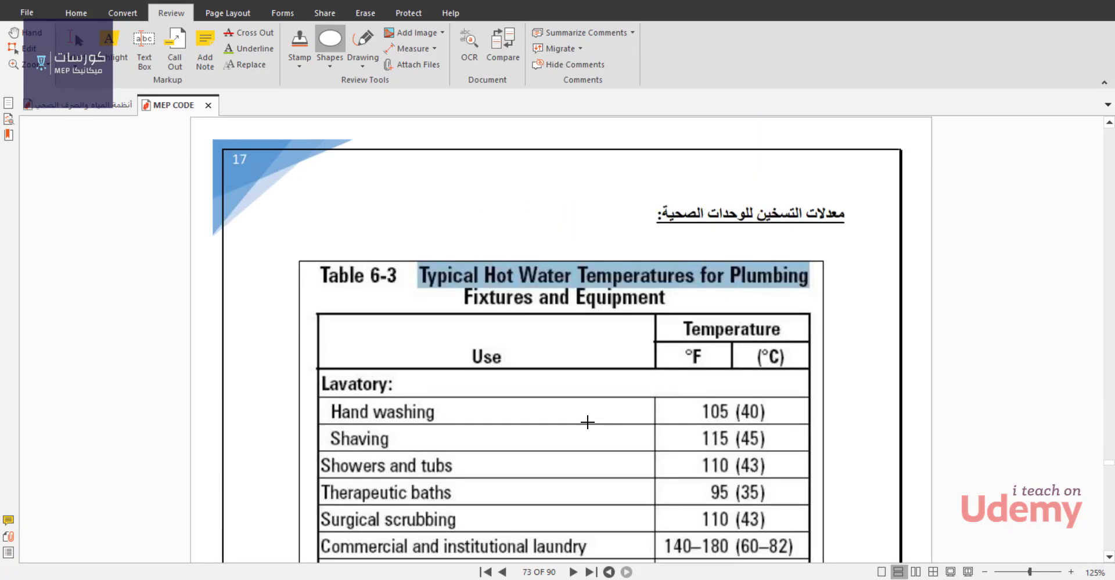
pyautogui.scroll(15, 588, 423)
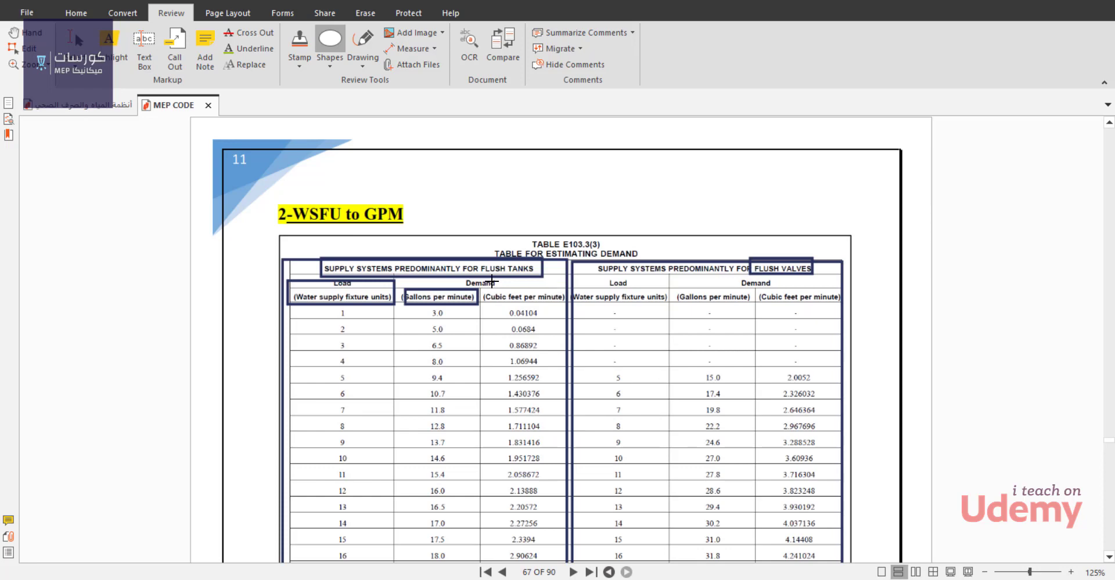
pyautogui.scroll(-3, 391, 294)
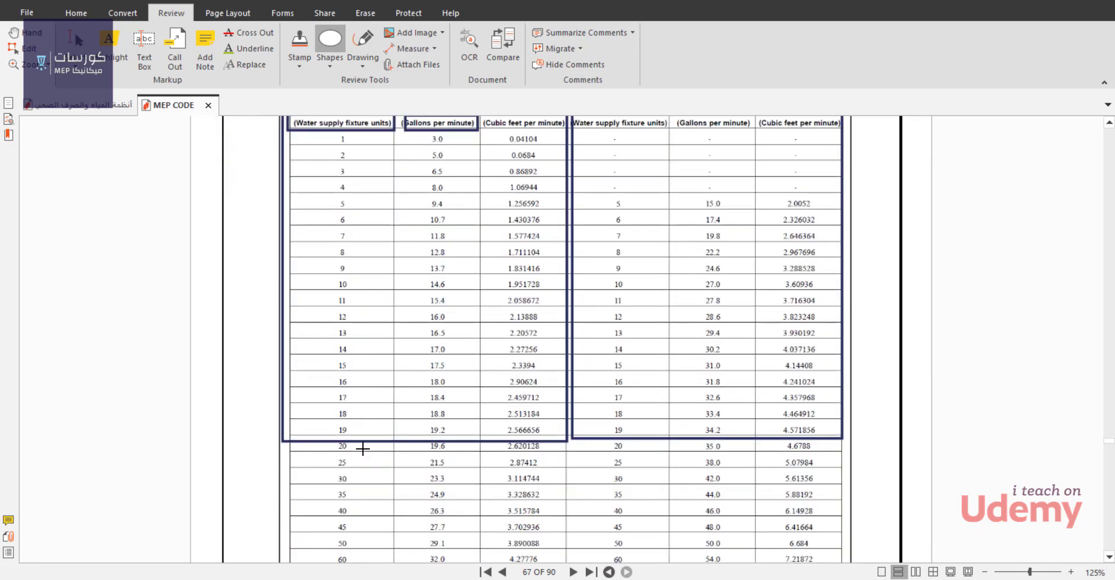
pyautogui.scroll(-3, 362, 448)
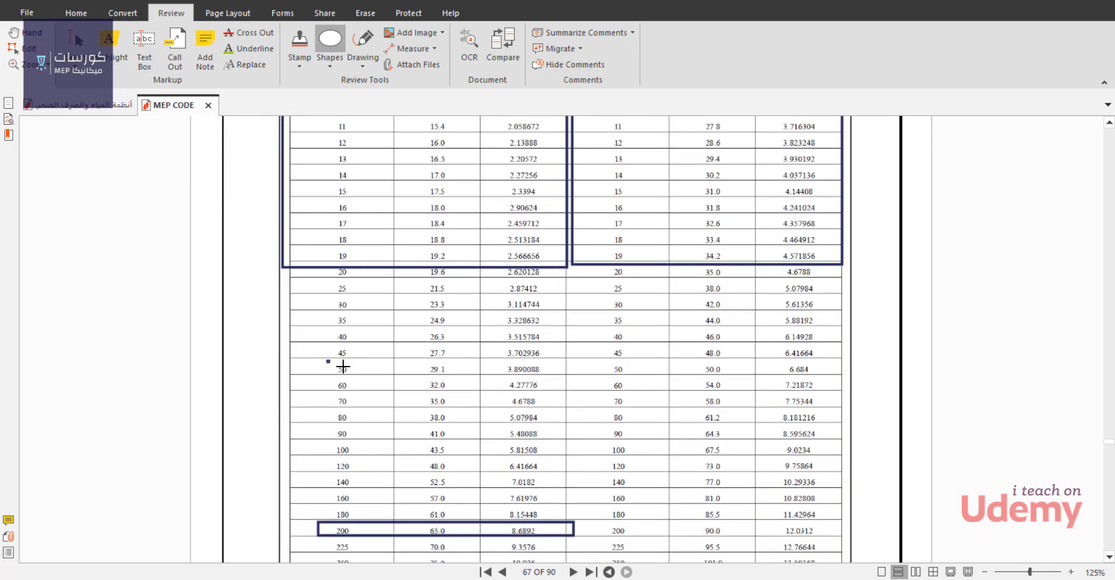
pyautogui.scroll(-1, 447, 374)
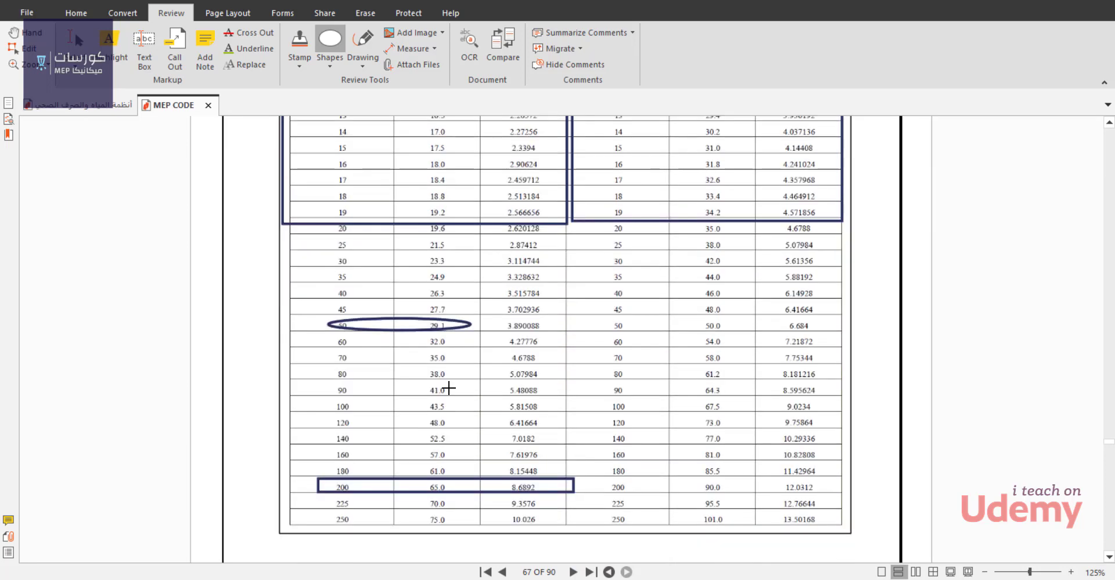
pyautogui.scroll(1, 442, 336)
pyautogui.scroll(2, 435, 393)
pyautogui.scroll(-1, 441, 419)
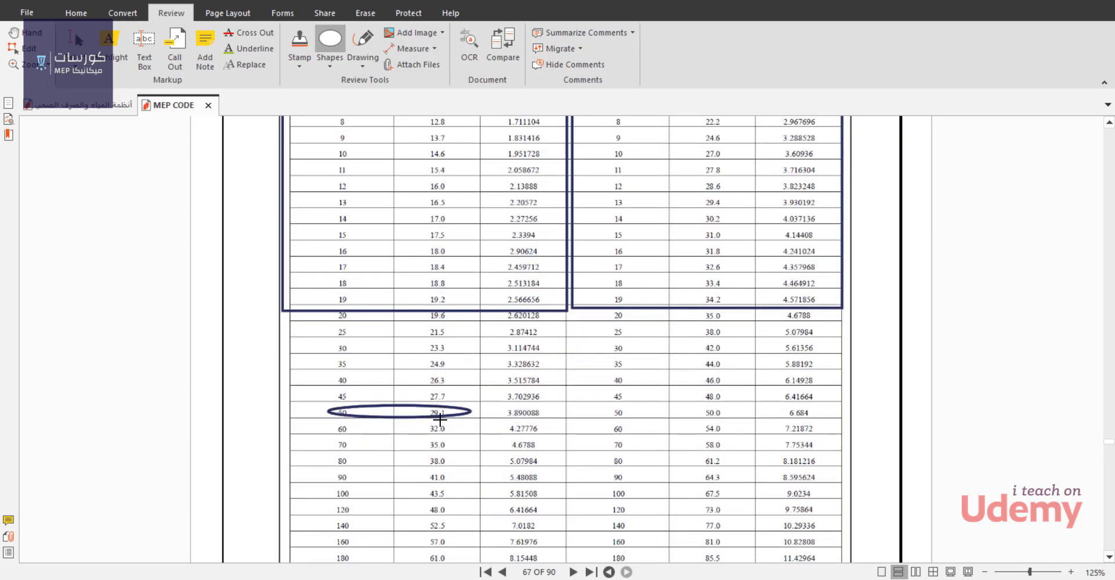
pyautogui.keyDown('ctrl'); pyautogui.scroll(4, 440, 415); pyautogui.keyUp('ctrl')
pyautogui.keyDown('ctrl'); pyautogui.scroll(-3, 320, 378); pyautogui.keyUp('ctrl')
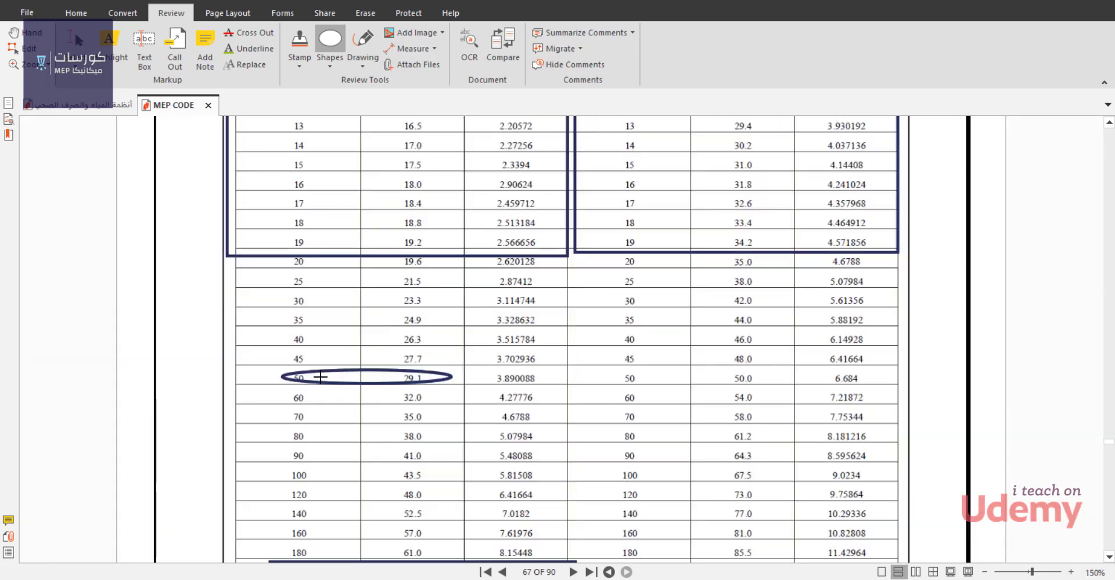
# Return to the friction loss chart on page 77 and examine its flow, velocity and pipe size lines around the marked intersection.
pyautogui.scroll(-8, 435, 381)
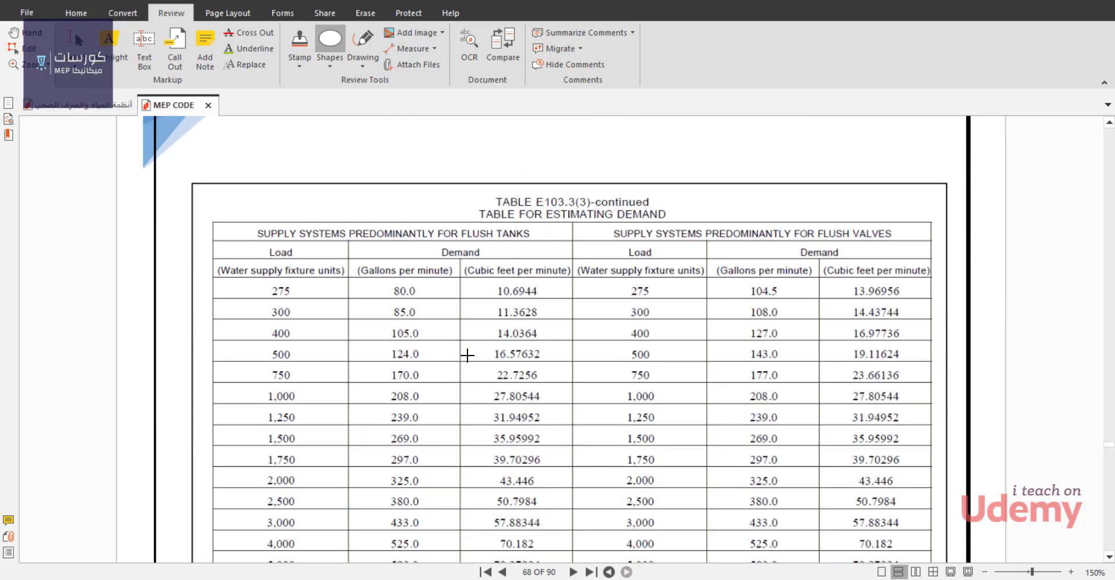
pyautogui.scroll(-20, 467, 356)
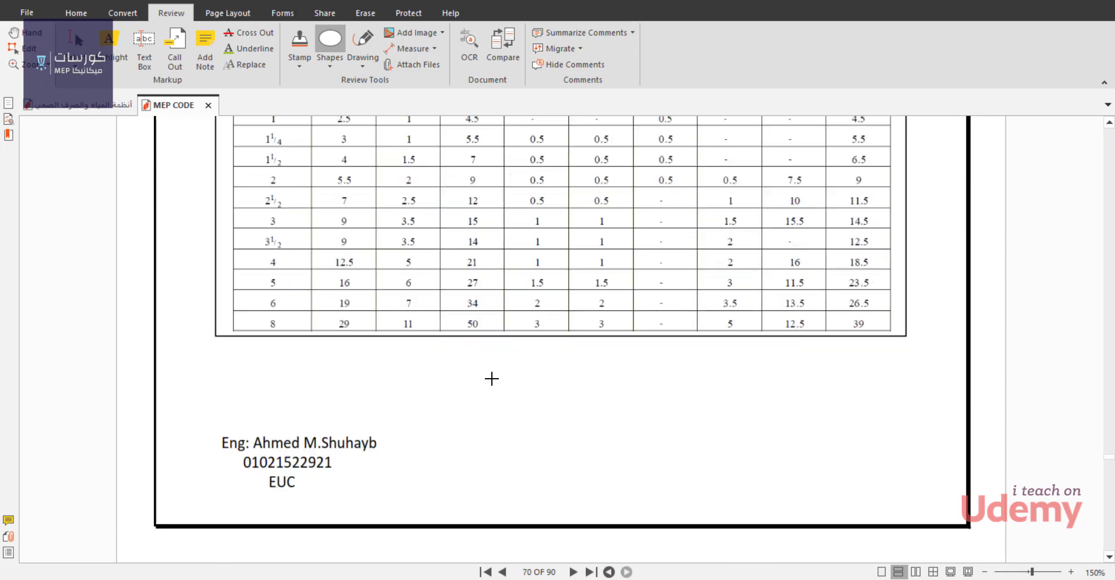
pyautogui.keyDown('ctrl'); pyautogui.scroll(-3, 491, 379); pyautogui.keyUp('ctrl')
pyautogui.scroll(-20, 493, 378)
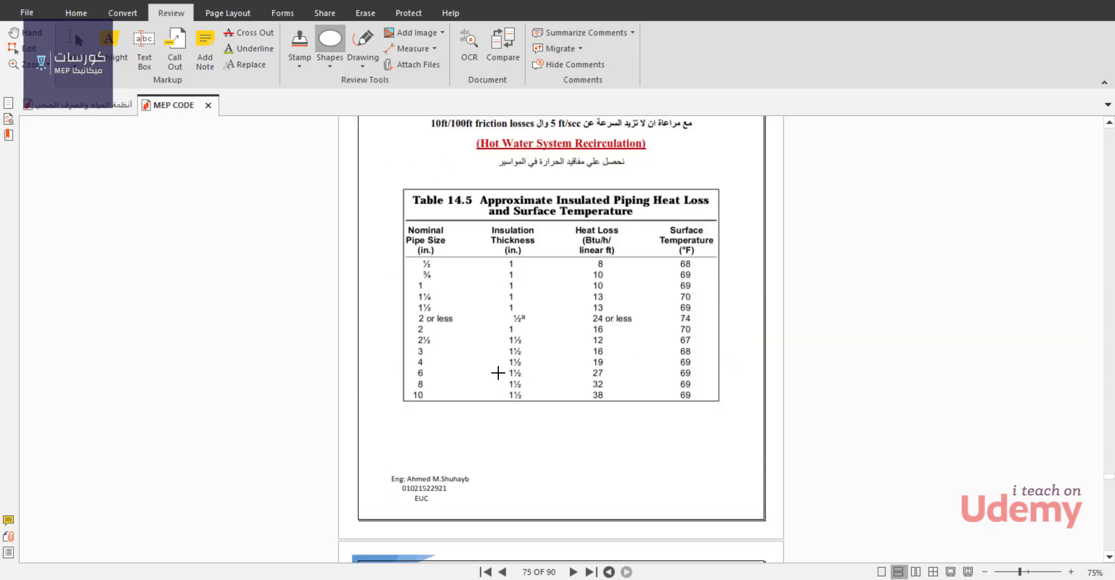
pyautogui.scroll(-12, 498, 373)
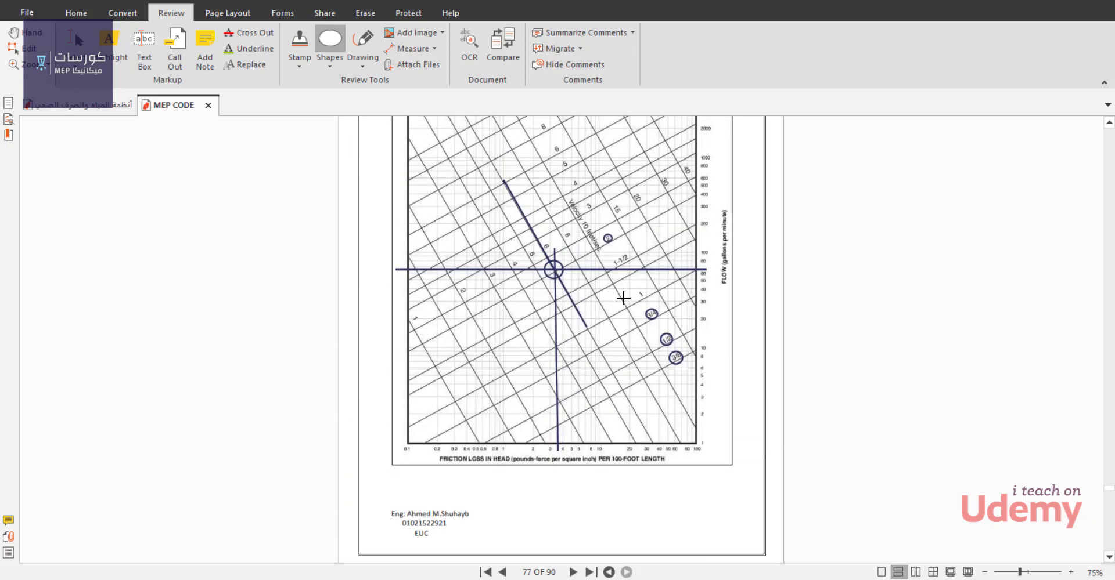
pyautogui.keyDown('ctrl'); pyautogui.scroll(3, 623, 297); pyautogui.keyUp('ctrl')
pyautogui.scroll(-2, 755, 302)
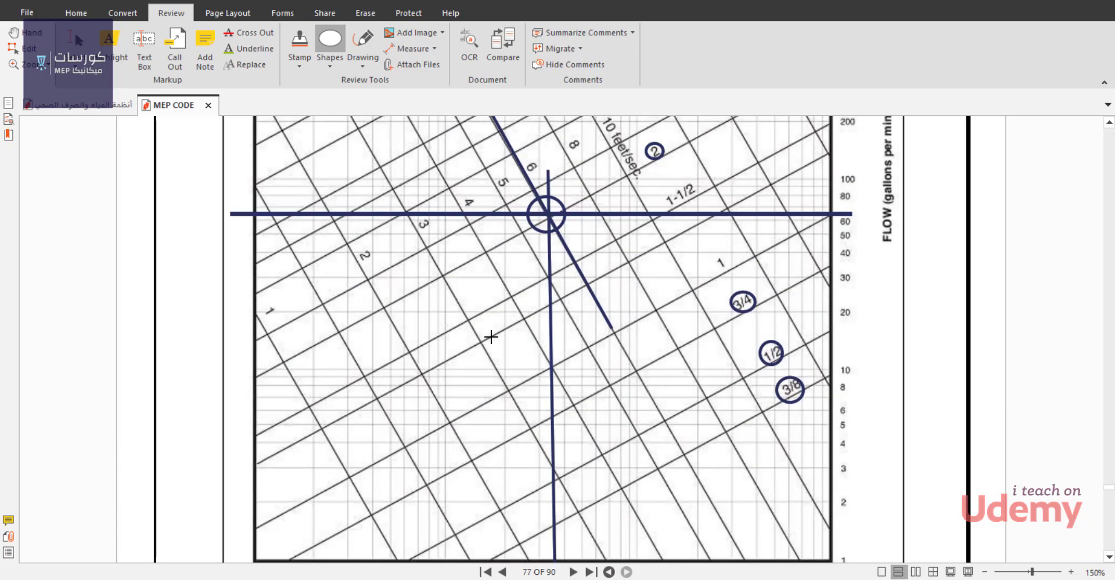
pyautogui.scroll(2, 572, 307)
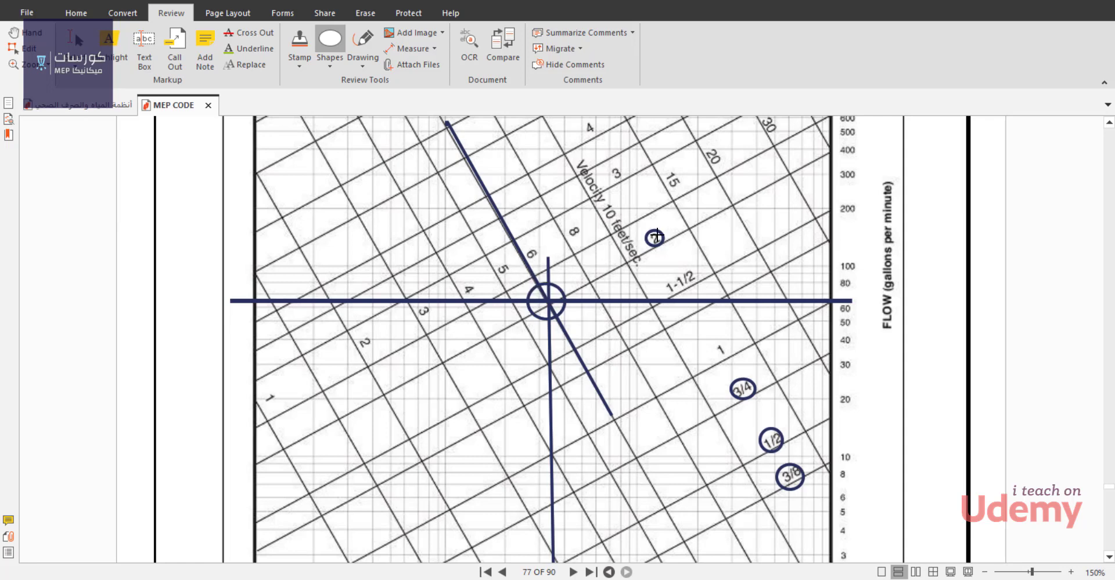
# Draw an ellipse around the chart's friction loss axis, widen it to span about 0.6 to 30, and flatten it above the axis title.
pyautogui.scroll(-3, 595, 308)
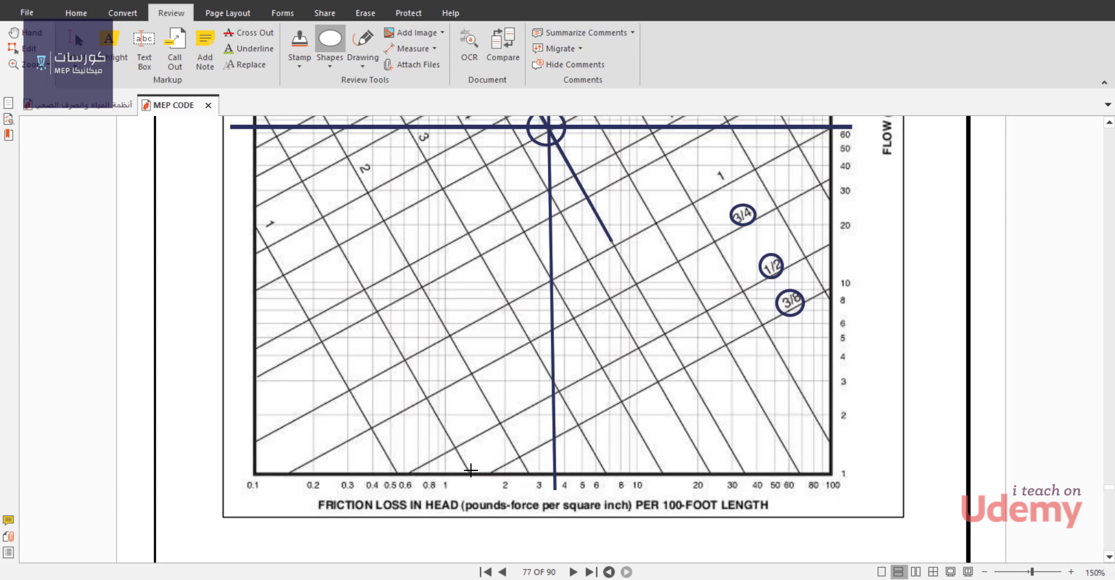
pyautogui.moveTo(470, 458)
pyautogui.mouseDown()
pyautogui.moveTo(546, 484)
pyautogui.moveTo(728, 507)
pyautogui.mouseUp()
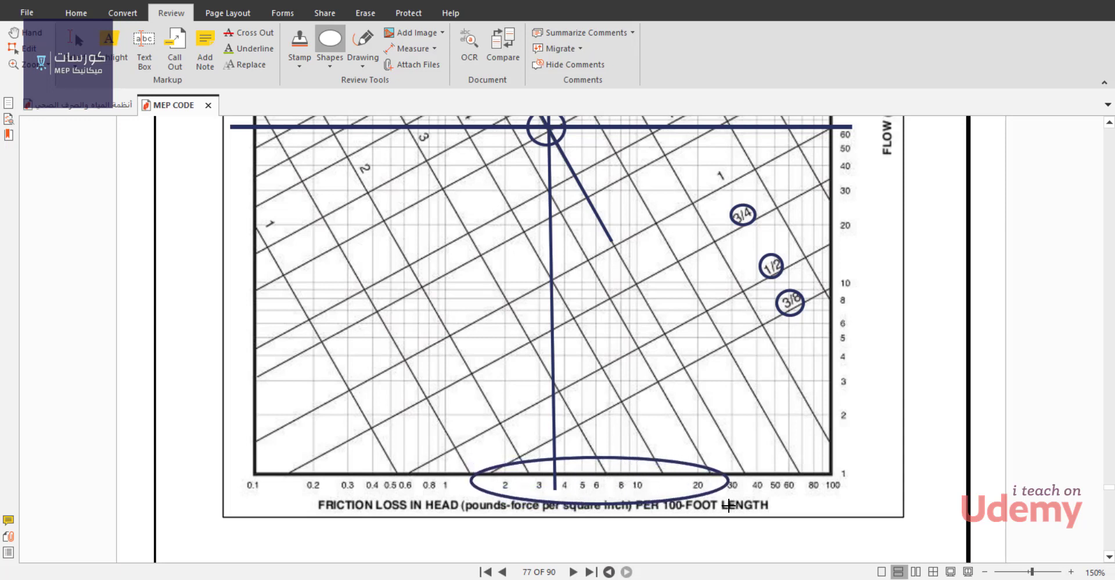
pyautogui.click(475, 491)
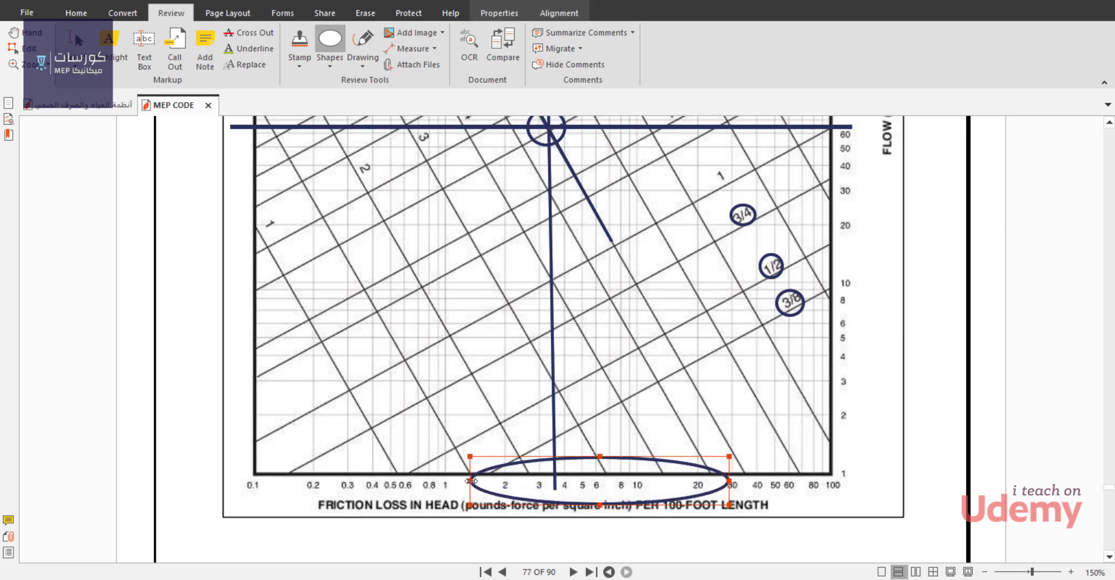
pyautogui.moveTo(471, 481); pyautogui.dragTo(408, 482)
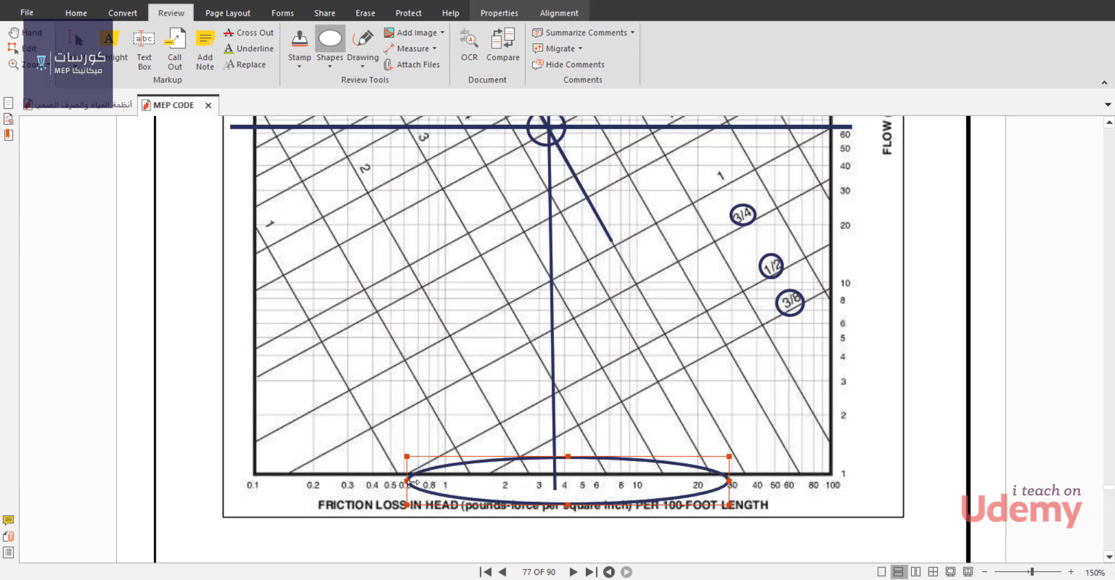
pyautogui.moveTo(568, 505); pyautogui.dragTo(567, 492)
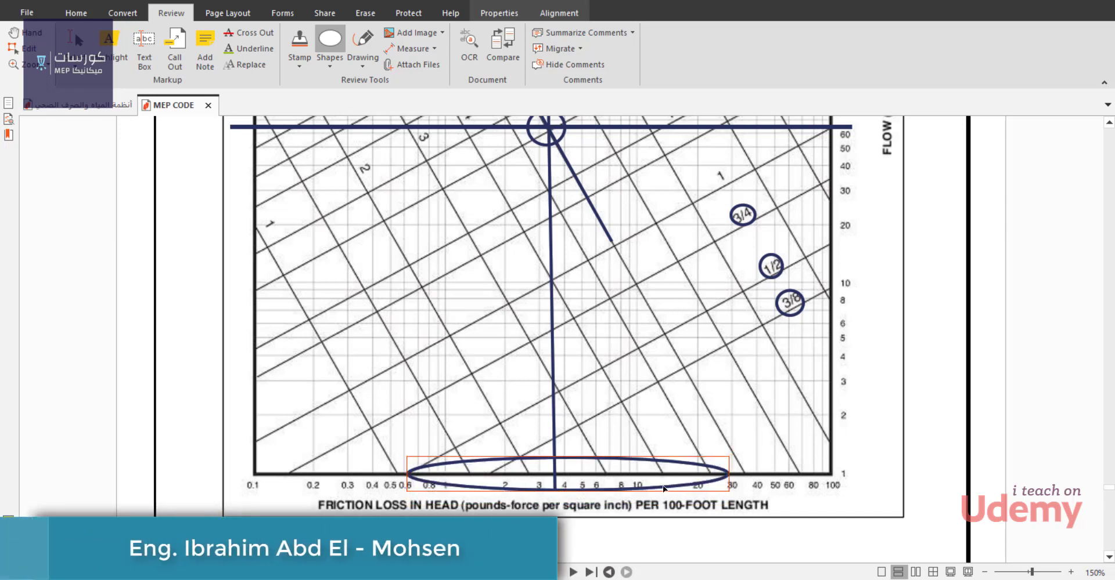
pyautogui.click(525, 487)
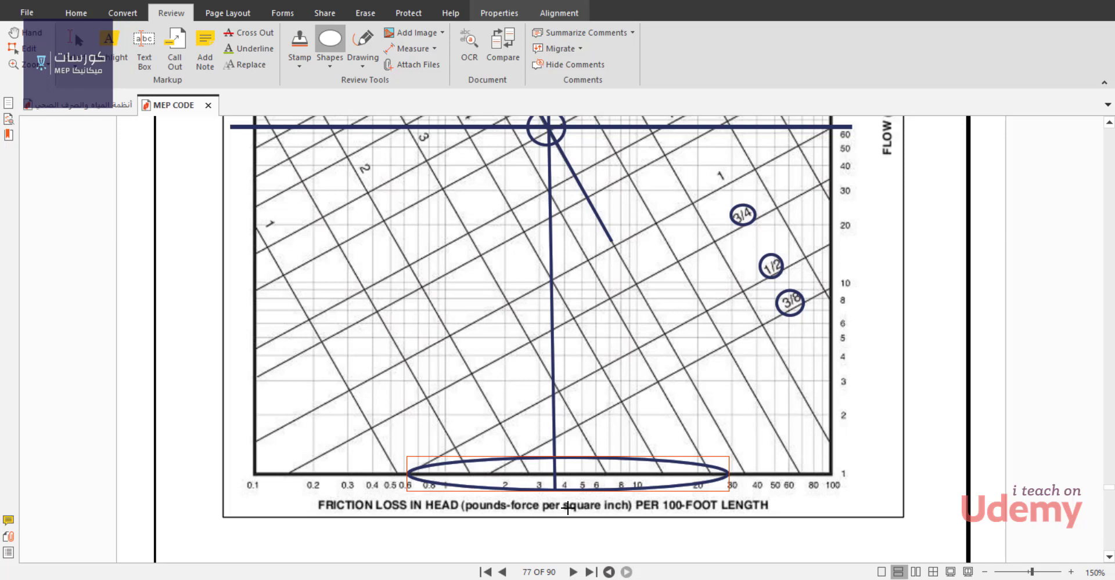
pyautogui.click(674, 479)
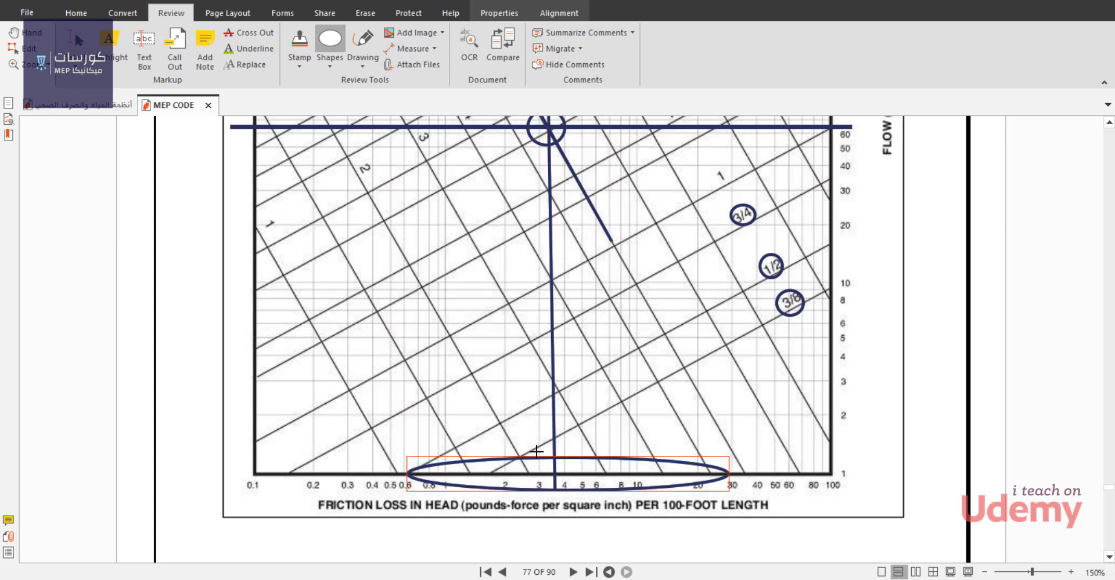